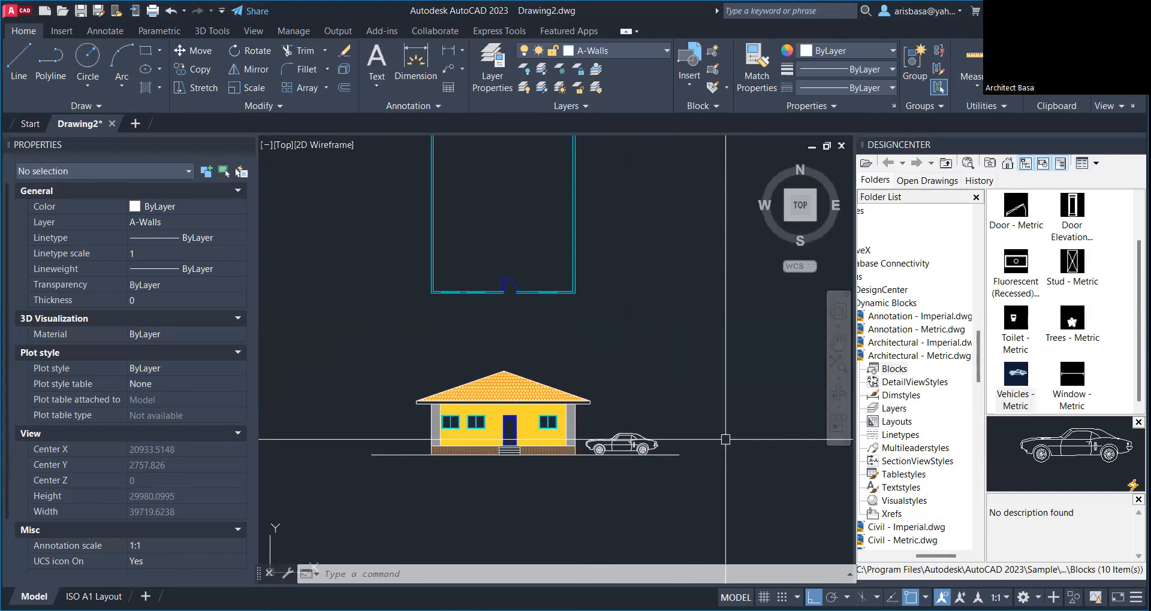
Step: Change the view type of the sports car block beside the house to Truck (Front)
{"action": "mouse_move", "coordinate": [571, 470]}
{"action": "middle_mouse_down"}
{"action": "mouse_move", "coordinate": [599, 448]}
{"action": "mouse_move", "coordinate": [566, 478]}
{"action": "middle_mouse_up"}
{"action": "scroll", "coordinate": [582, 461], "scroll_direction": "up", "scroll_amount": 2}
{"action": "key", "text": "Escape"}
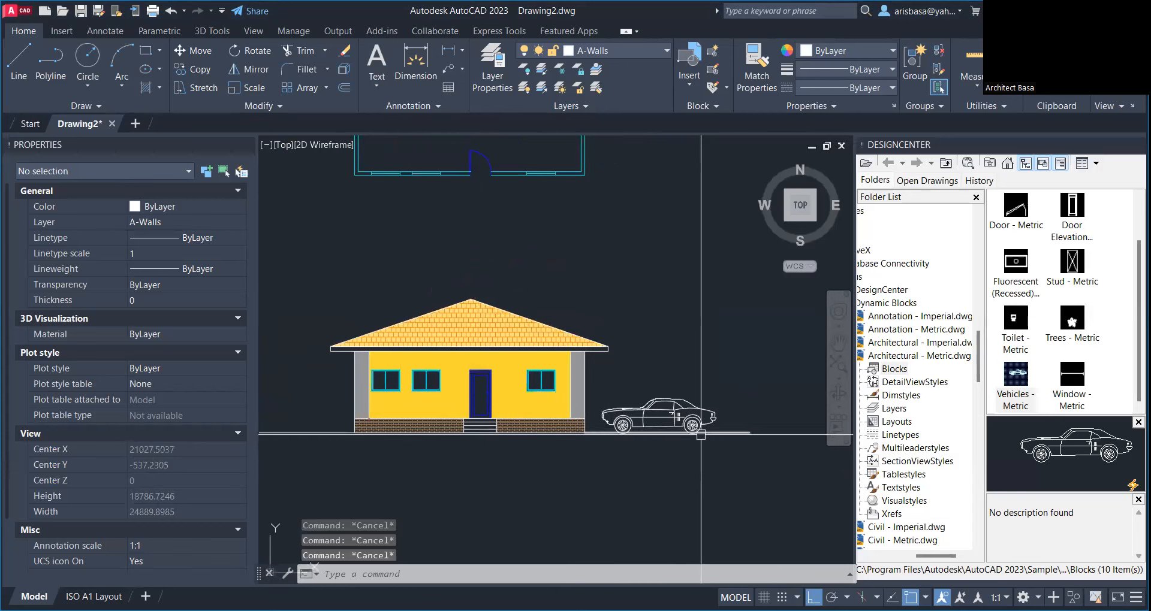
{"action": "left_click", "coordinate": [682, 412]}
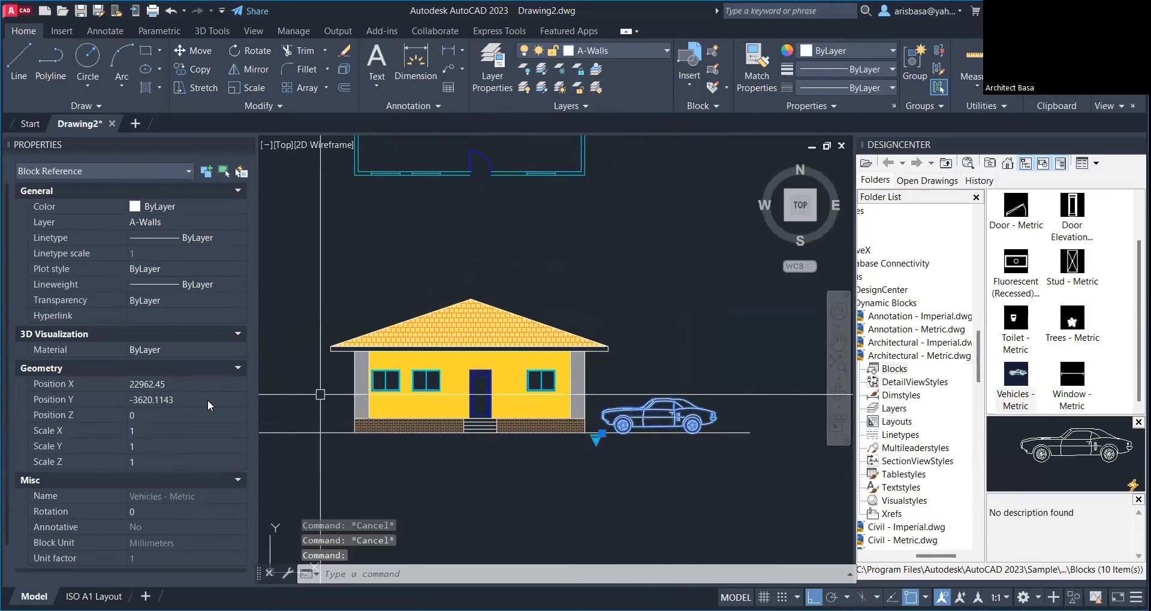
{"action": "scroll", "coordinate": [203, 399], "scroll_direction": "down", "scroll_amount": 2}
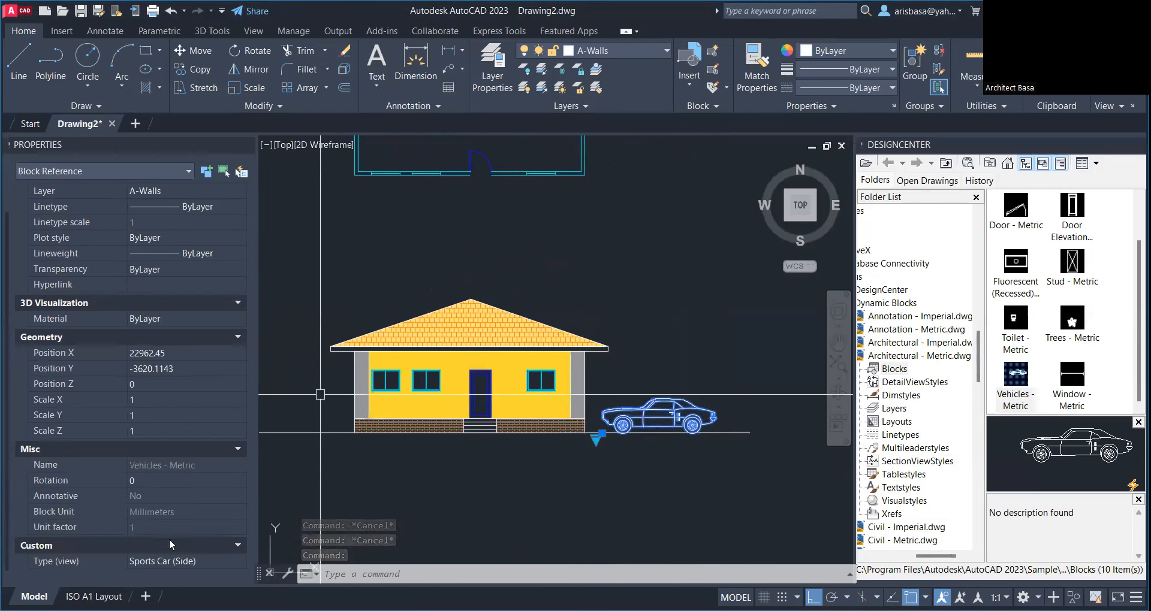
{"action": "left_click", "coordinate": [212, 562]}
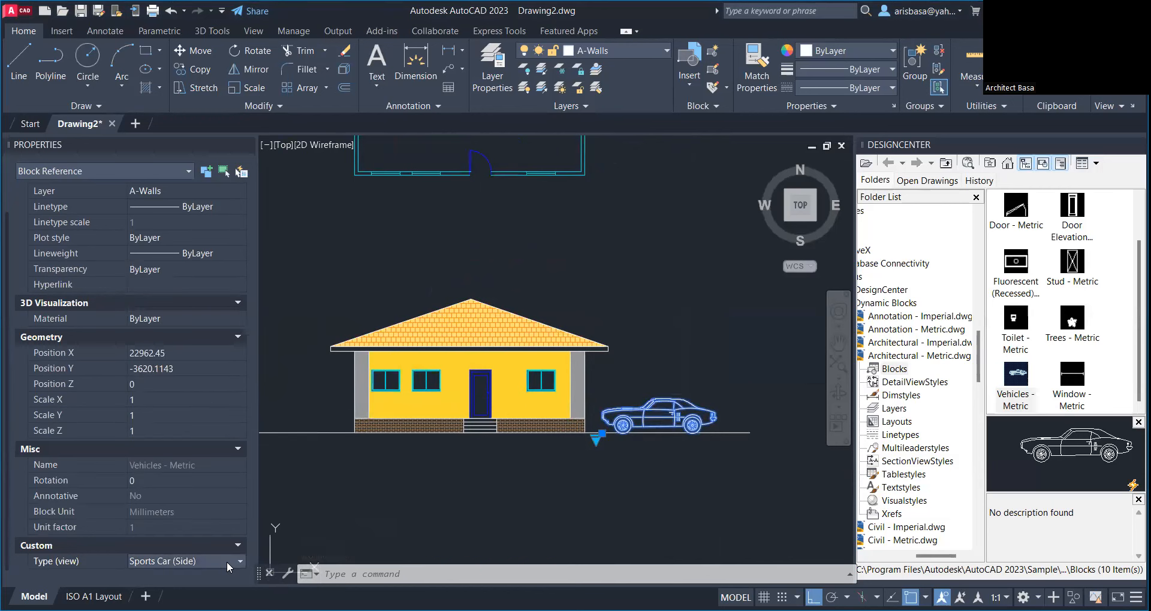
{"action": "left_click", "coordinate": [226, 562]}
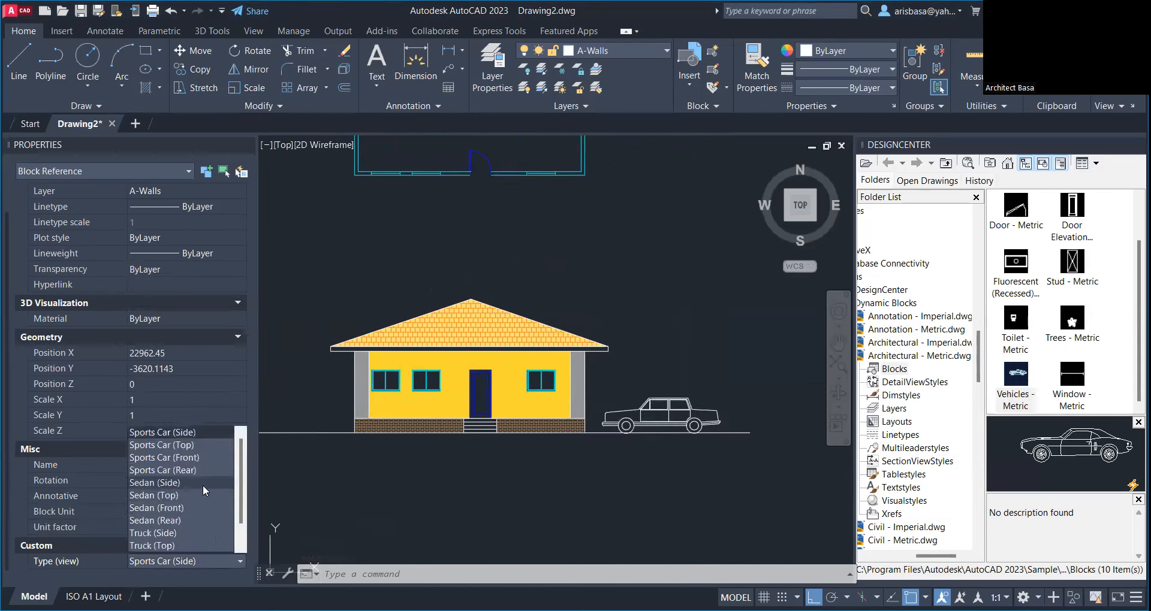
{"action": "scroll", "coordinate": [180, 507], "scroll_direction": "down", "scroll_amount": 1}
{"action": "left_click", "coordinate": [158, 533]}
Step: Move the truck along the ground line so it stands clear of the house's right wall
{"action": "scroll", "coordinate": [679, 429], "scroll_direction": "up", "scroll_amount": 5}
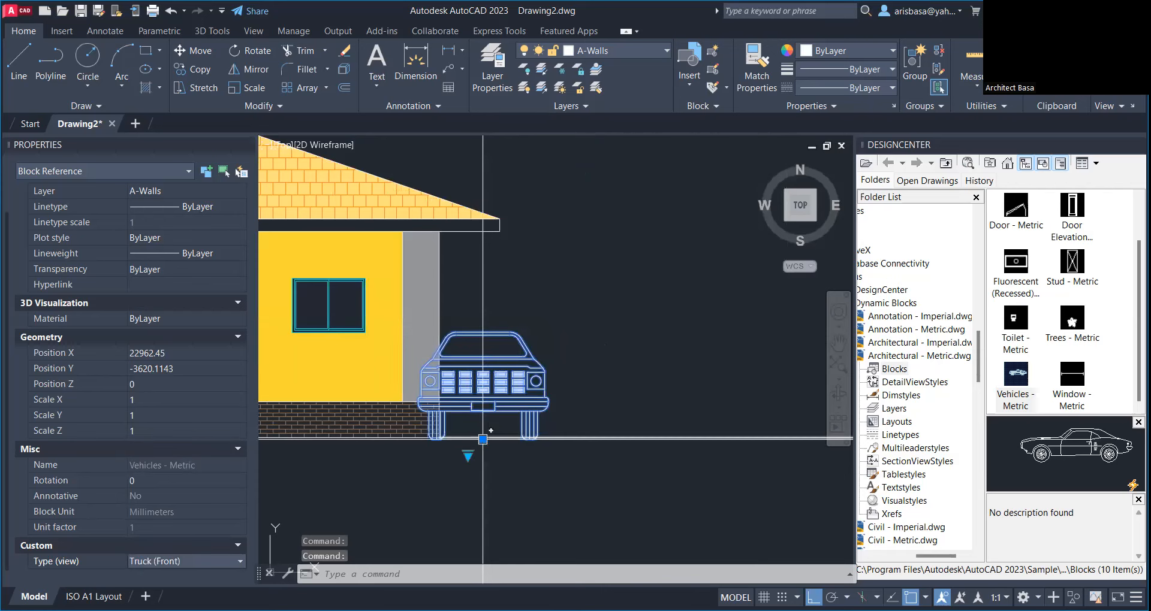
{"action": "left_click", "coordinate": [483, 440]}
{"action": "key", "text": "Escape"}
{"action": "key", "text": "Escape"}
{"action": "key", "text": "Escape"}
{"action": "middle_click_drag", "start_coordinate": [506, 448], "coordinate": [555, 438]}
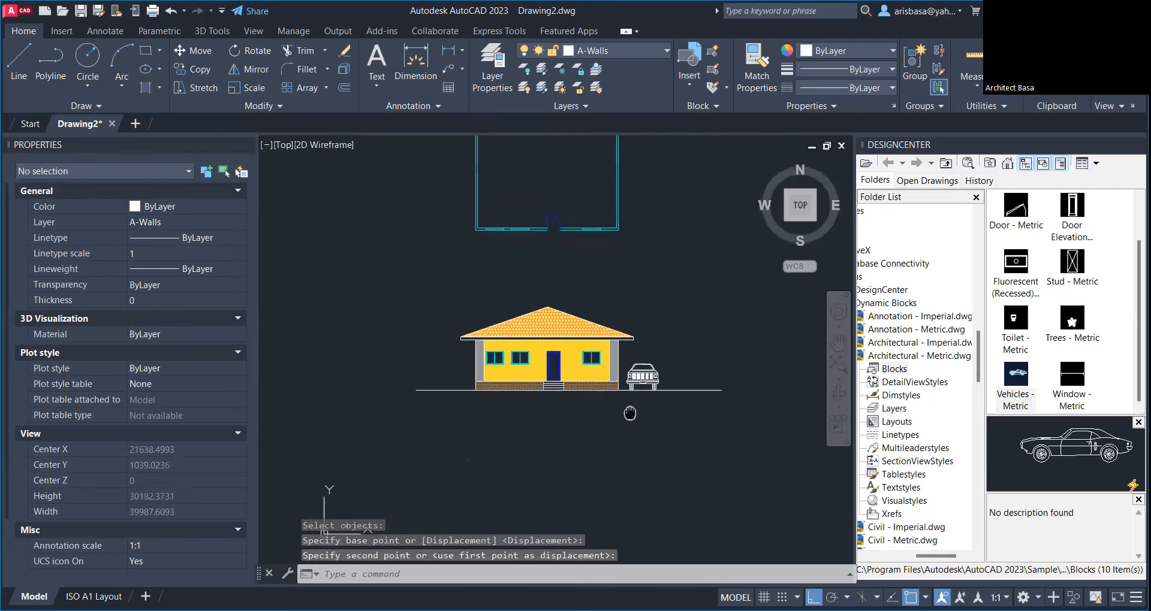
{"action": "scroll", "coordinate": [636, 420], "scroll_direction": "up", "scroll_amount": 5}
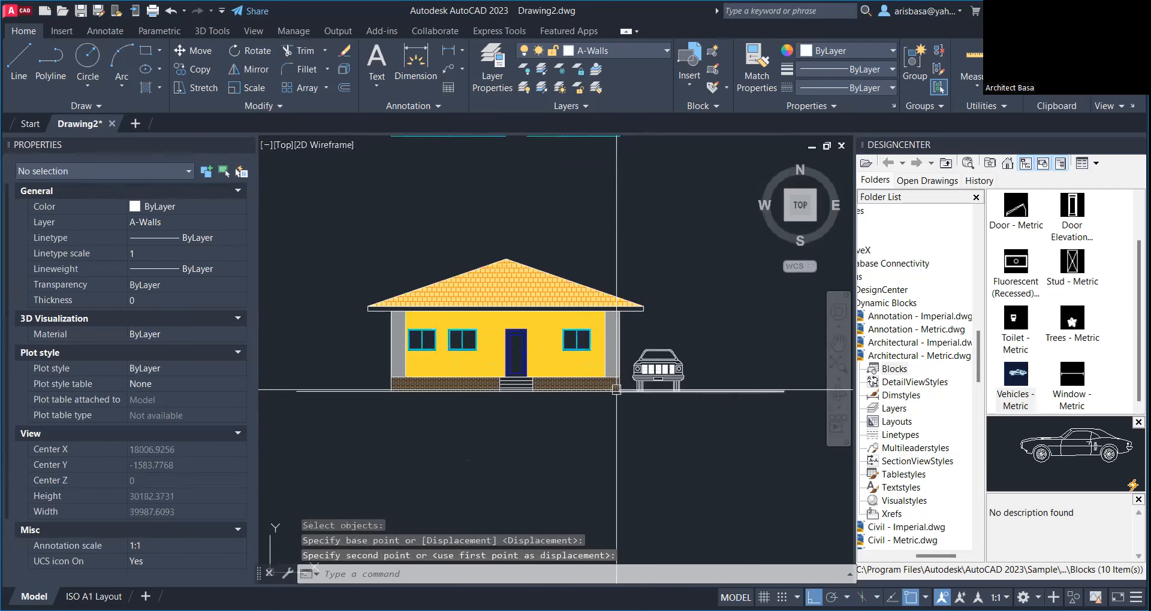
Step: Insert a Trees - Metric palm in elevation on the ground line beyond the truck, and copy it closer to the truck
{"action": "scroll", "coordinate": [342, 332], "scroll_direction": "down", "scroll_amount": 2}
{"action": "left_click_drag", "start_coordinate": [1072, 323], "coordinate": [665, 374]}
{"action": "left_click", "coordinate": [665, 324]}
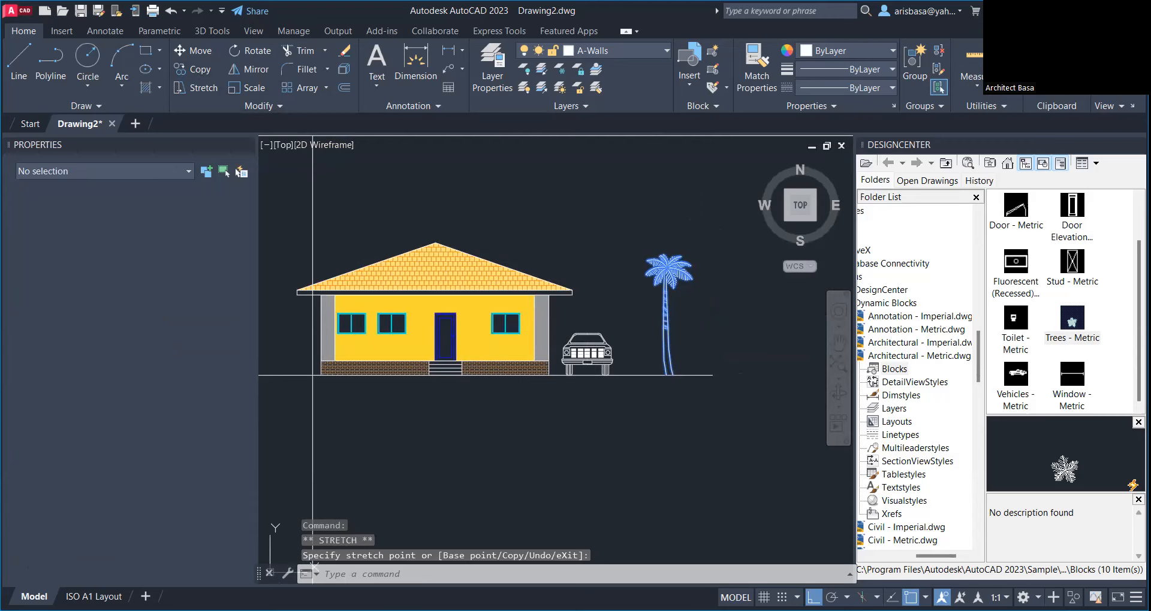
{"action": "key", "text": "Escape"}
{"action": "key", "text": "Escape"}
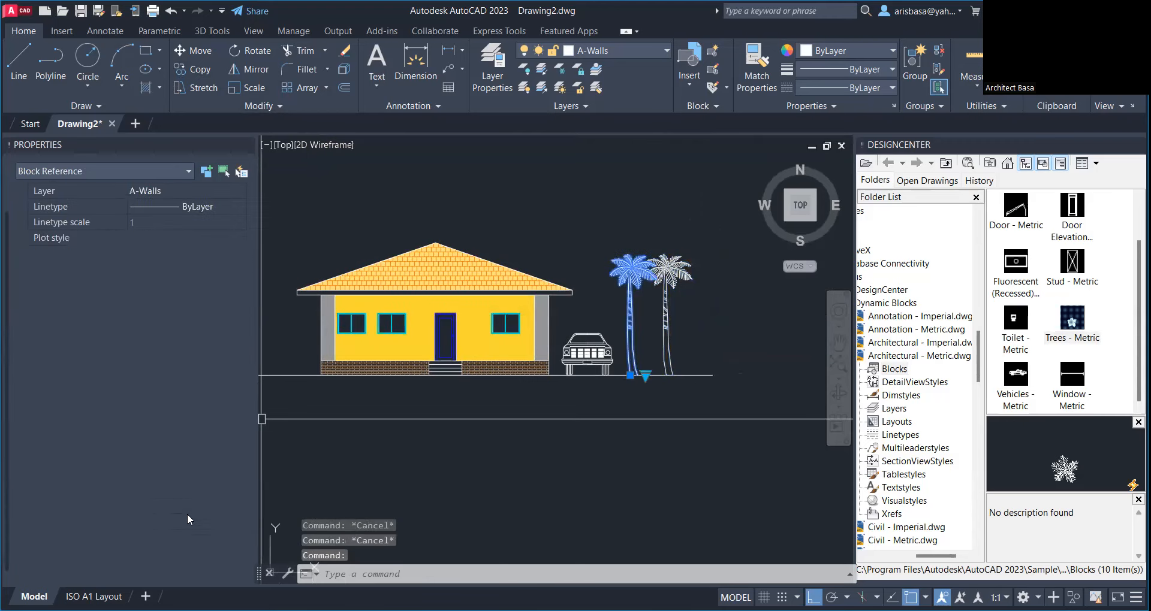
Step: Change the view type of the palm nearest the truck to Shrub (Elevation)
{"action": "left_click", "coordinate": [218, 563]}
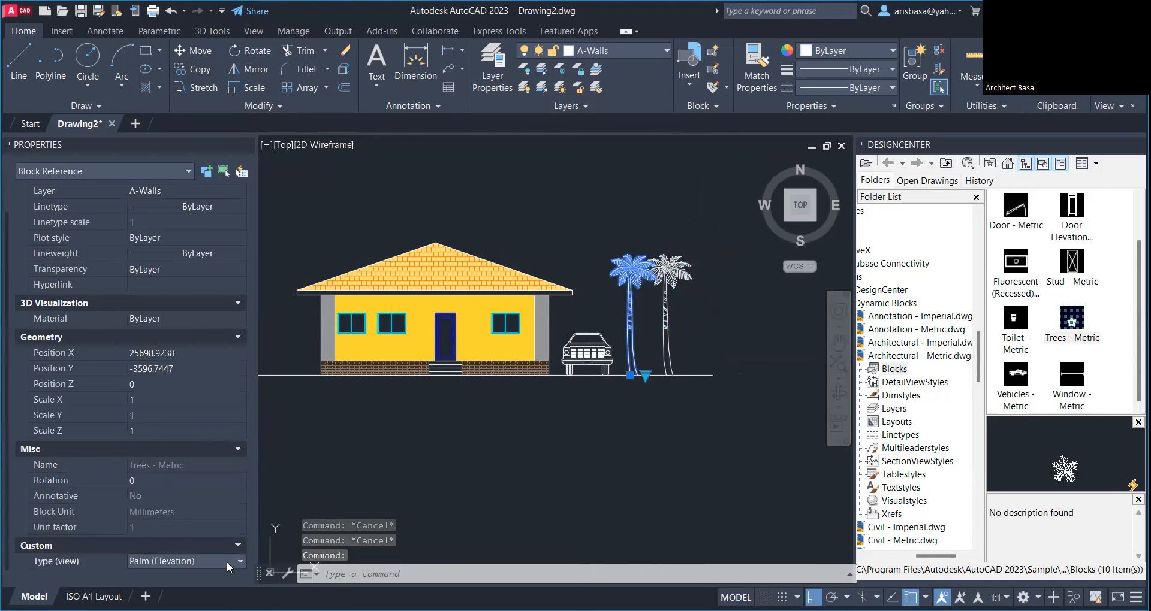
{"action": "left_click", "coordinate": [226, 562]}
{"action": "scroll", "coordinate": [199, 469], "scroll_direction": "up", "scroll_amount": 1}
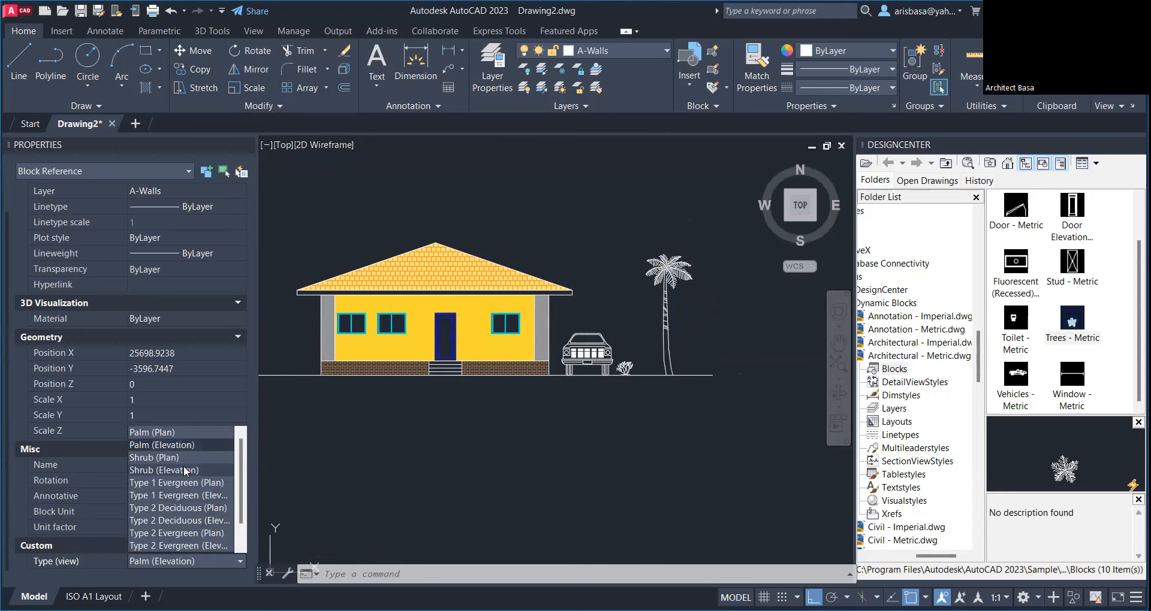
{"action": "left_click", "coordinate": [180, 470]}
Step: Scale the shrub by a factor of 2 from its base on the ground line
{"action": "scroll", "coordinate": [641, 377], "scroll_direction": "up", "scroll_amount": 2}
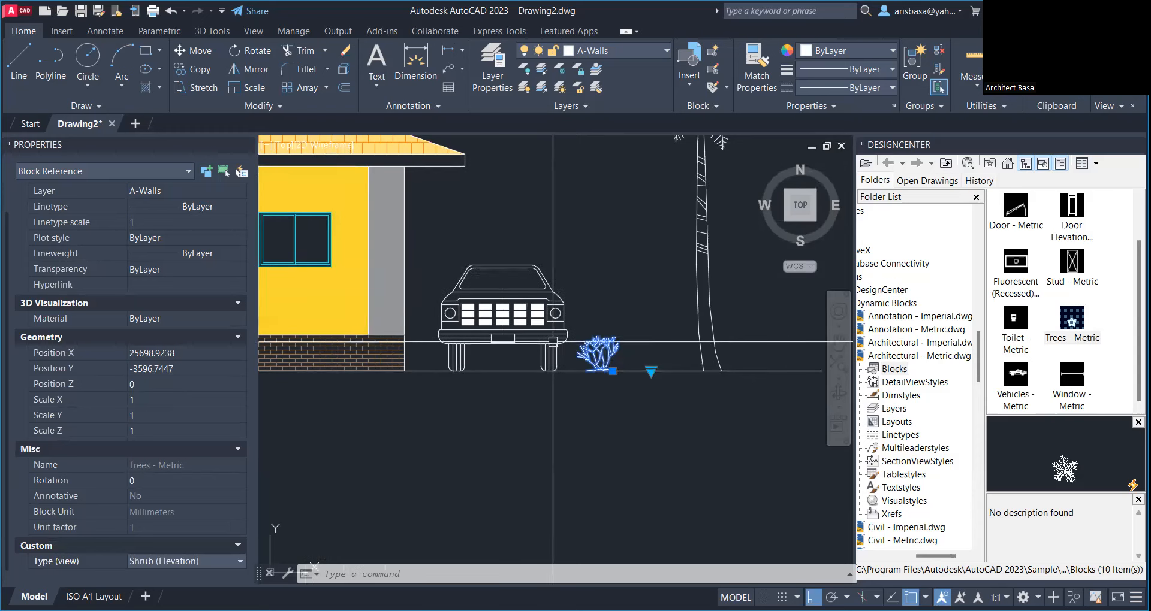
{"action": "left_click", "coordinate": [249, 88]}
{"action": "left_click", "coordinate": [596, 371]}
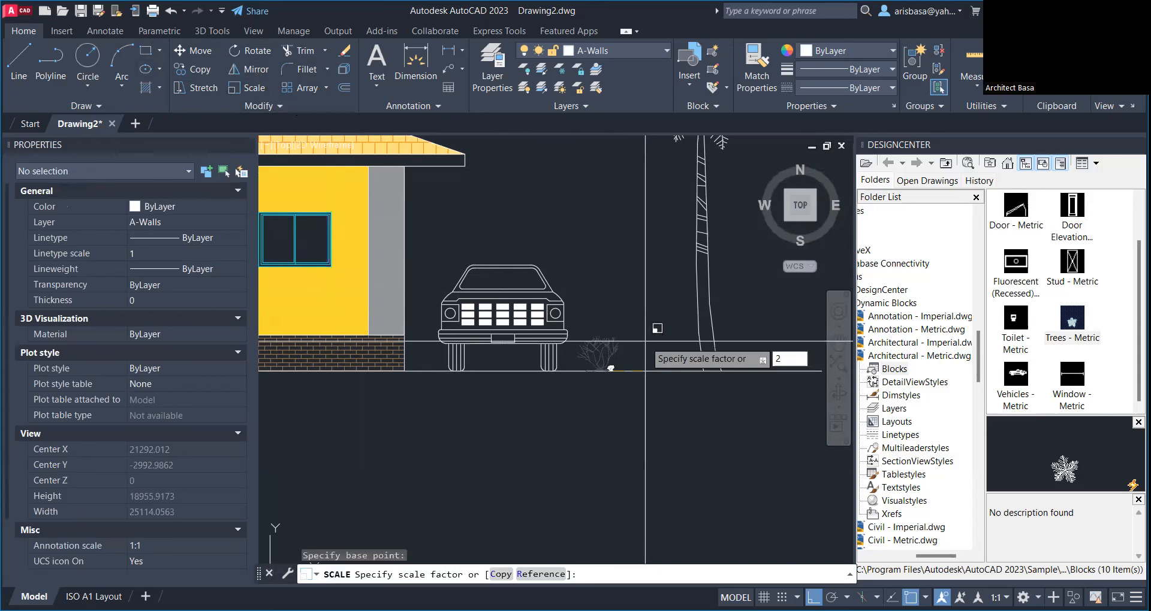
{"action": "type", "text": "2"}
{"action": "key", "text": "Return"}
{"action": "middle_click_drag", "start_coordinate": [620, 396], "coordinate": [600, 413]}
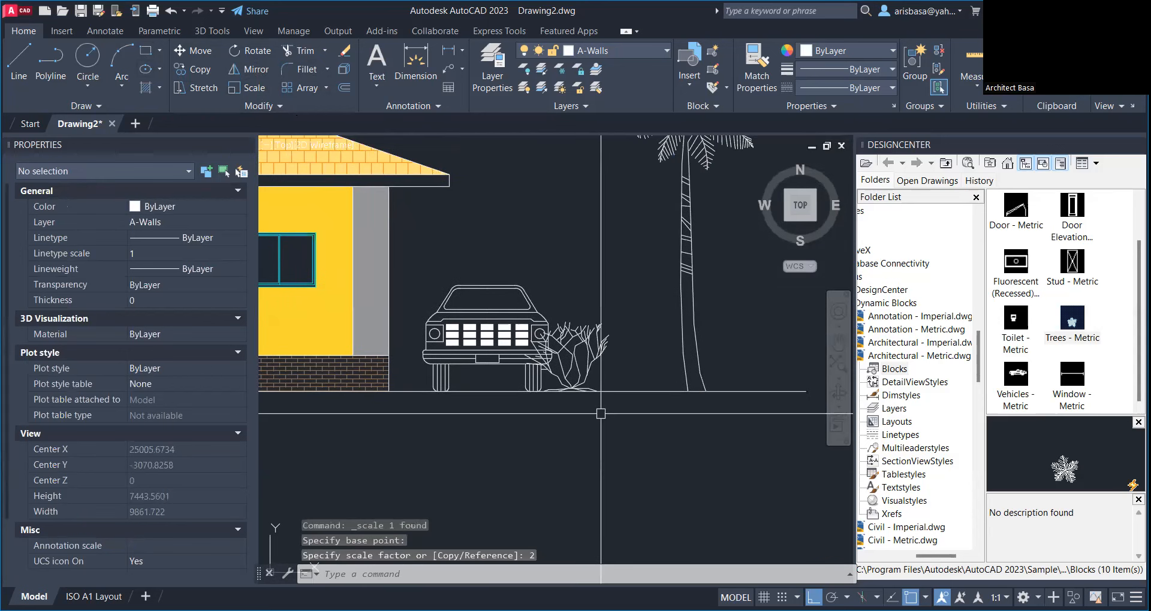
Step: Move the shrub to the far side of the palm, and copy the palm to the left of the house
{"action": "scroll", "coordinate": [600, 413], "scroll_direction": "down", "scroll_amount": 5}
{"action": "left_click", "coordinate": [190, 51]}
{"action": "left_click", "coordinate": [690, 390]}
{"action": "key", "text": "Return"}
{"action": "left_click", "coordinate": [690, 398]}
{"action": "left_click", "coordinate": [750, 398]}
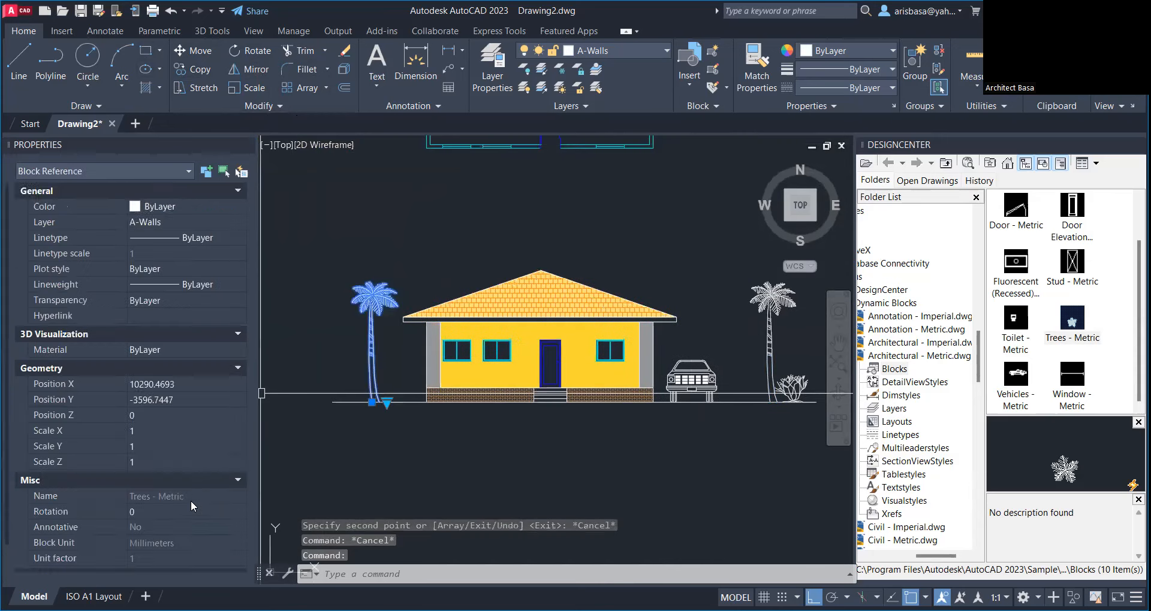
Step: Change the view type of the palm left of the house to Type 2 Deciduous (Elevation)
{"action": "scroll", "coordinate": [190, 502], "scroll_direction": "down", "scroll_amount": 2}
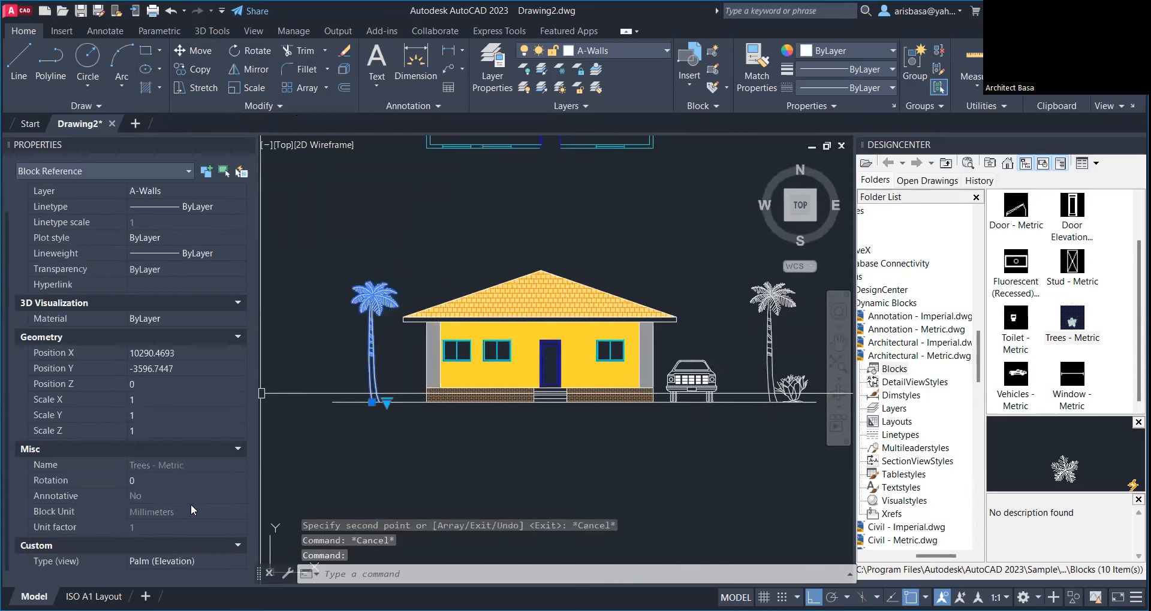
{"action": "left_click", "coordinate": [225, 563]}
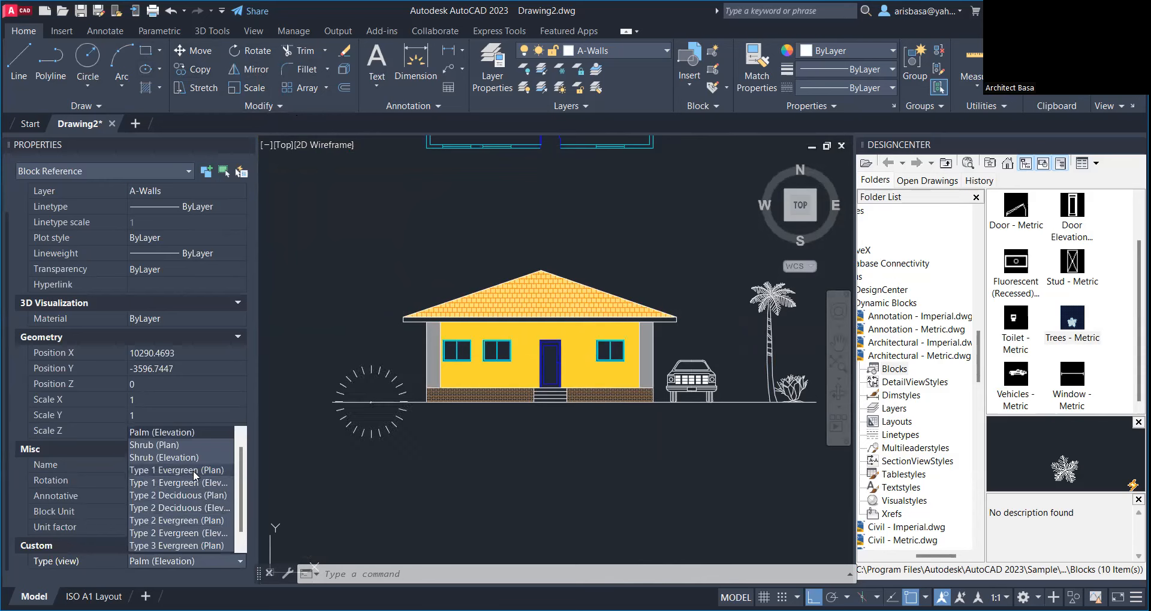
{"action": "left_click", "coordinate": [186, 509]}
{"action": "middle_click_drag", "start_coordinate": [448, 274], "coordinate": [452, 268]}
{"action": "key", "text": "Escape"}
{"action": "key", "text": "Escape"}
{"action": "key", "text": "Escape"}
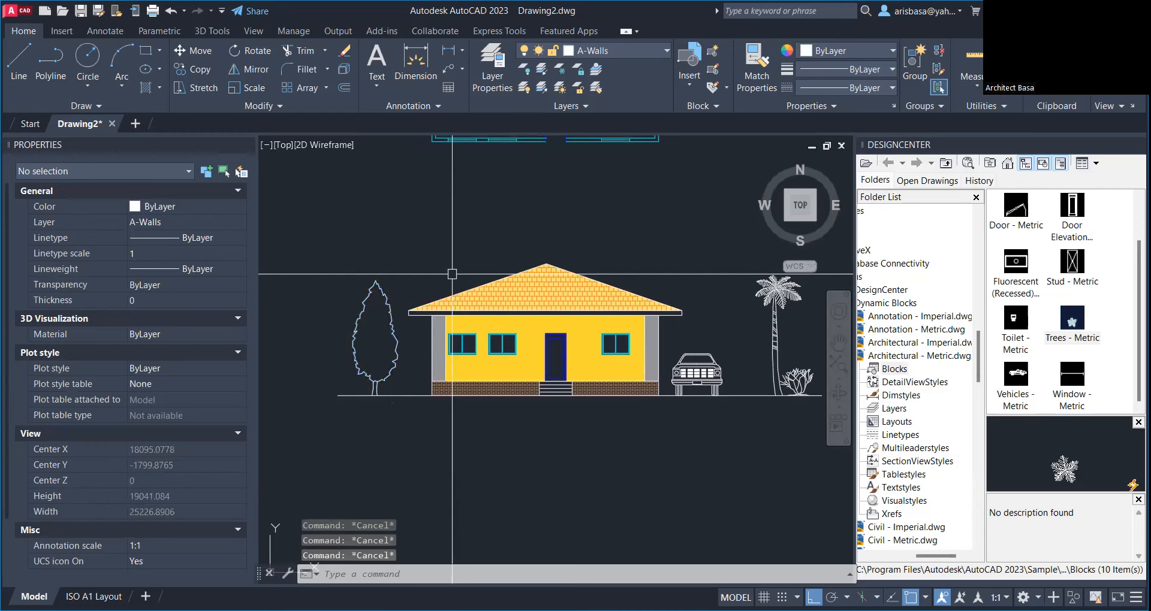
Step: Copy the whole house elevation, with its trees, truck and ground line, directly below the original
{"action": "scroll", "coordinate": [461, 336], "scroll_direction": "down", "scroll_amount": 3}
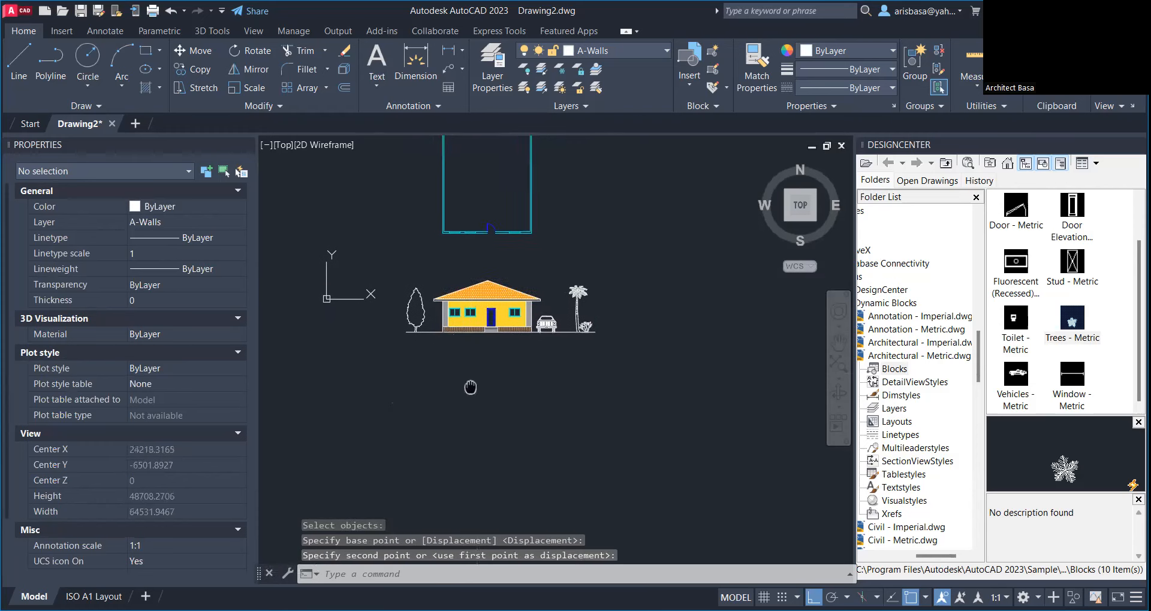
{"action": "middle_click_drag", "start_coordinate": [470, 364], "coordinate": [478, 426]}
{"action": "scroll", "coordinate": [519, 318], "scroll_direction": "down", "scroll_amount": 3}
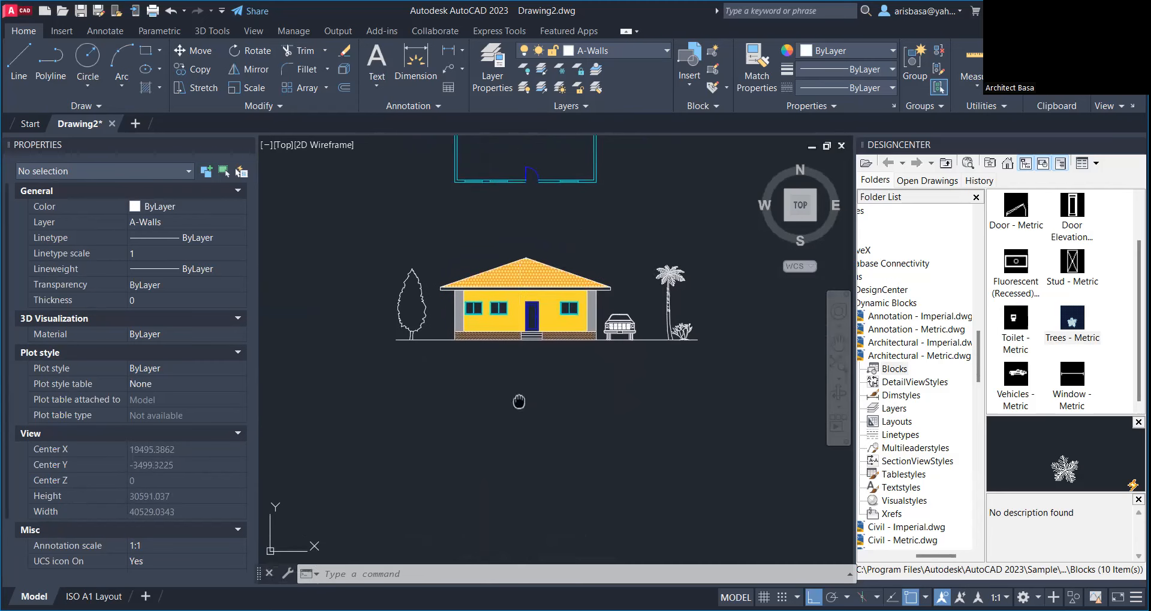
{"action": "middle_click_drag", "start_coordinate": [464, 311], "coordinate": [455, 401]}
{"action": "scroll", "coordinate": [456, 401], "scroll_direction": "up", "scroll_amount": 4}
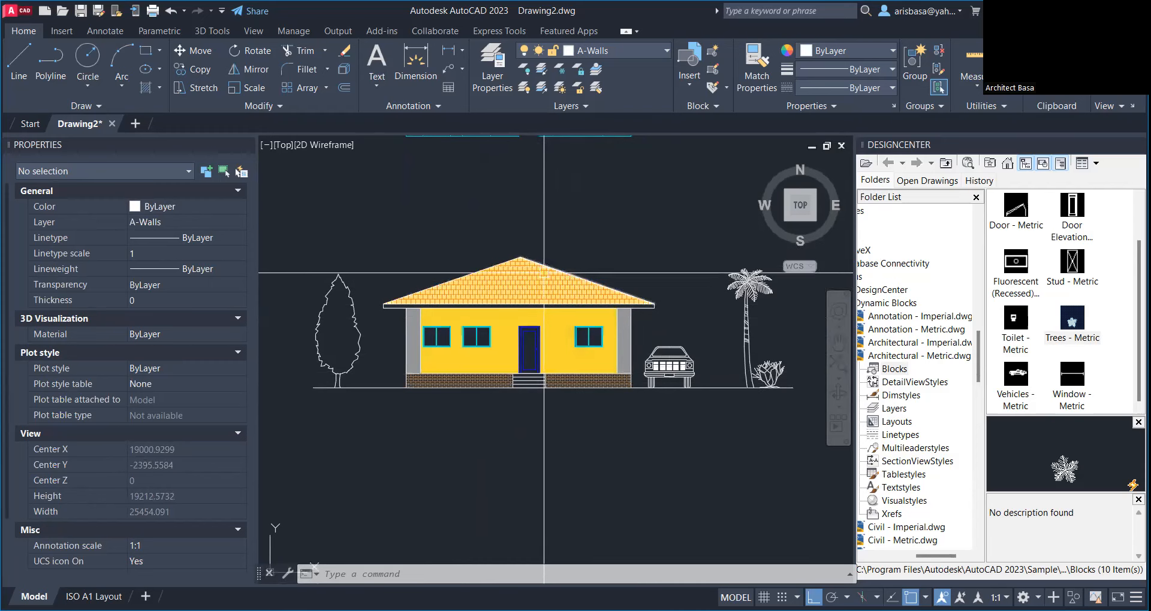
{"action": "scroll", "coordinate": [630, 372], "scroll_direction": "down", "scroll_amount": 2}
{"action": "mouse_move", "coordinate": [605, 419]}
{"action": "middle_mouse_down"}
{"action": "mouse_move", "coordinate": [602, 381]}
{"action": "mouse_move", "coordinate": [546, 411]}
{"action": "mouse_move", "coordinate": [544, 427]}
{"action": "middle_mouse_up"}
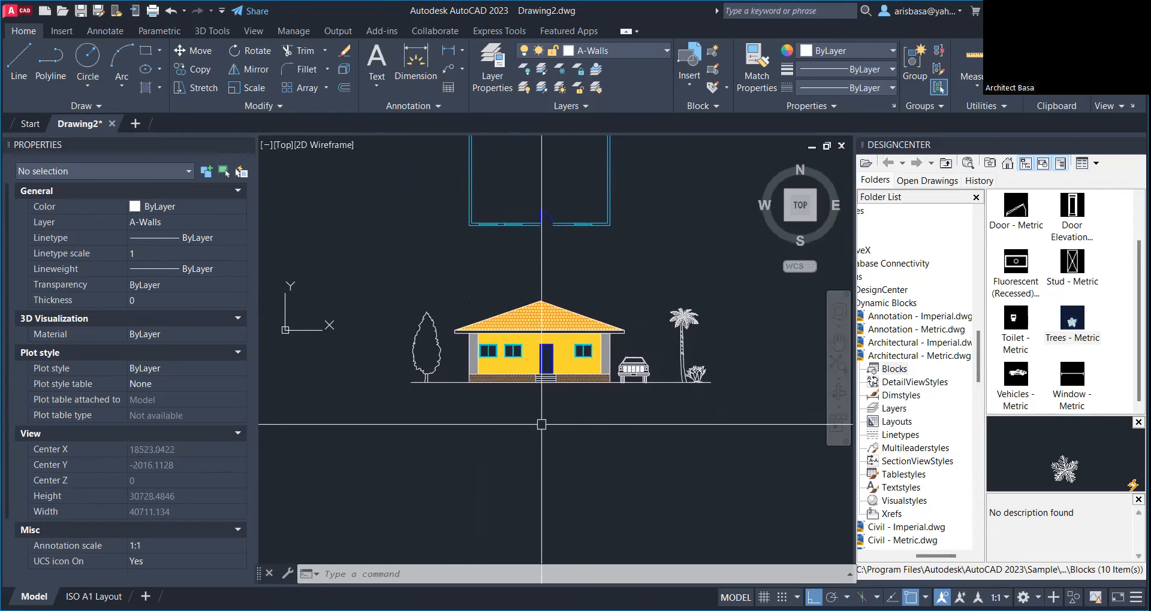
{"action": "type", "text": "CO"}
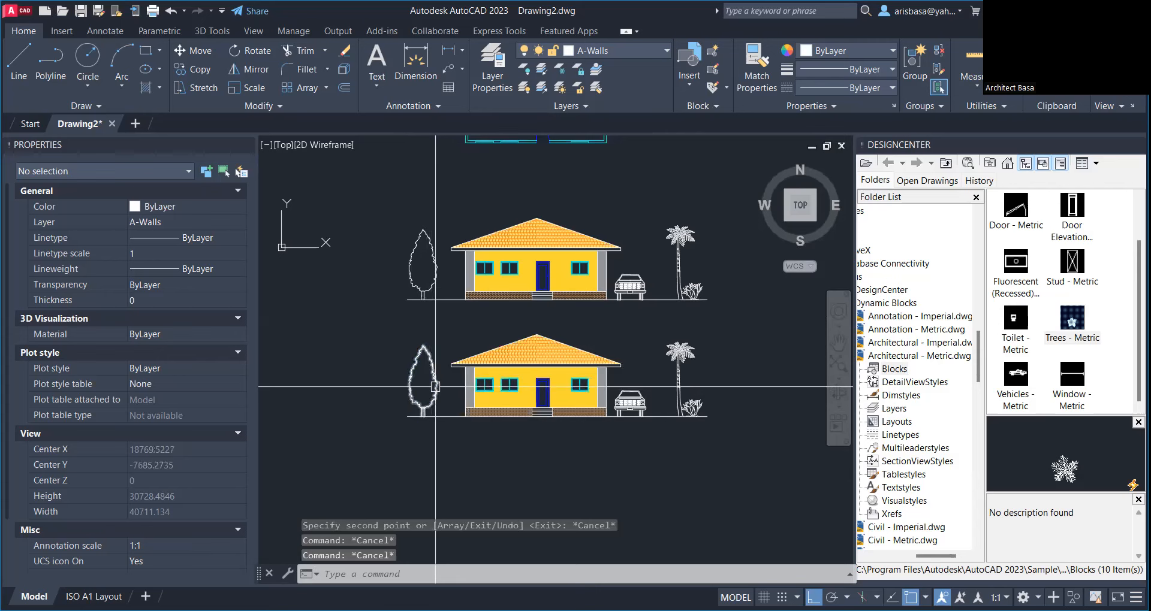
Step: Delete the deciduous tree, the palm and the shrub from the lower elevation
{"action": "left_click", "coordinate": [412, 399]}
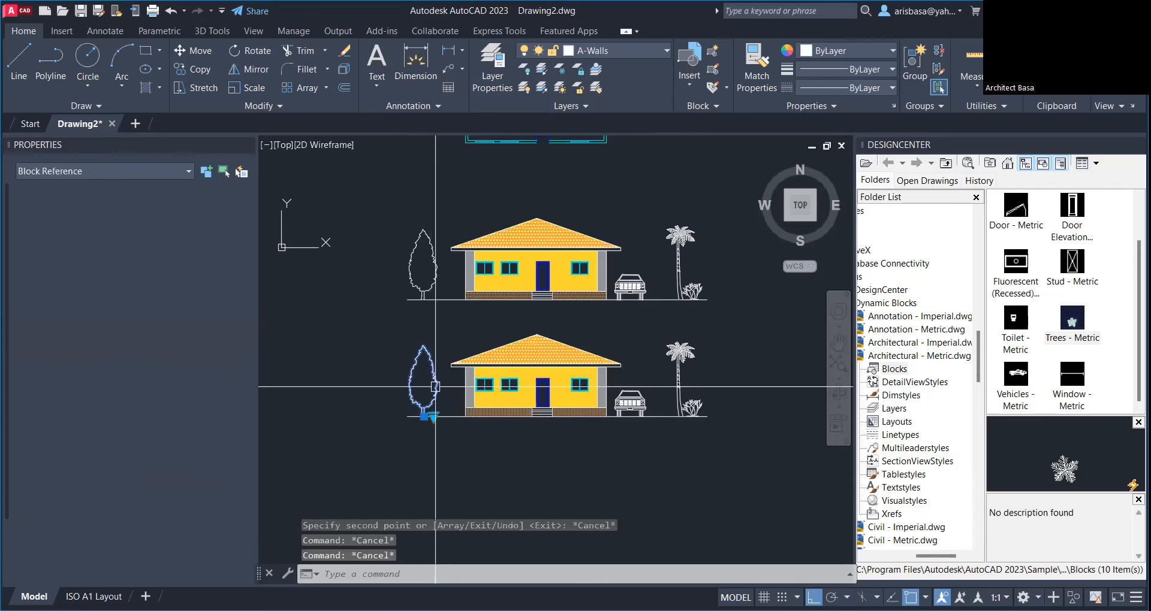
{"action": "left_click", "coordinate": [681, 377]}
{"action": "key", "text": "Delete"}
{"action": "left_click", "coordinate": [683, 406]}
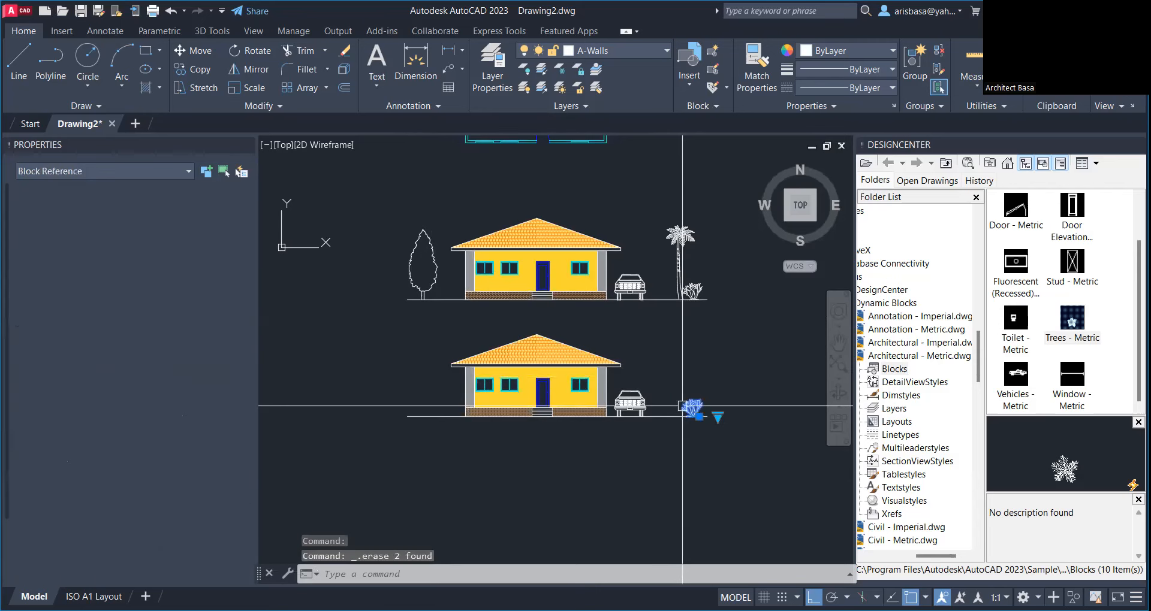
{"action": "key", "text": "Delete"}
{"action": "middle_click_drag", "start_coordinate": [648, 379], "coordinate": [660, 341]}
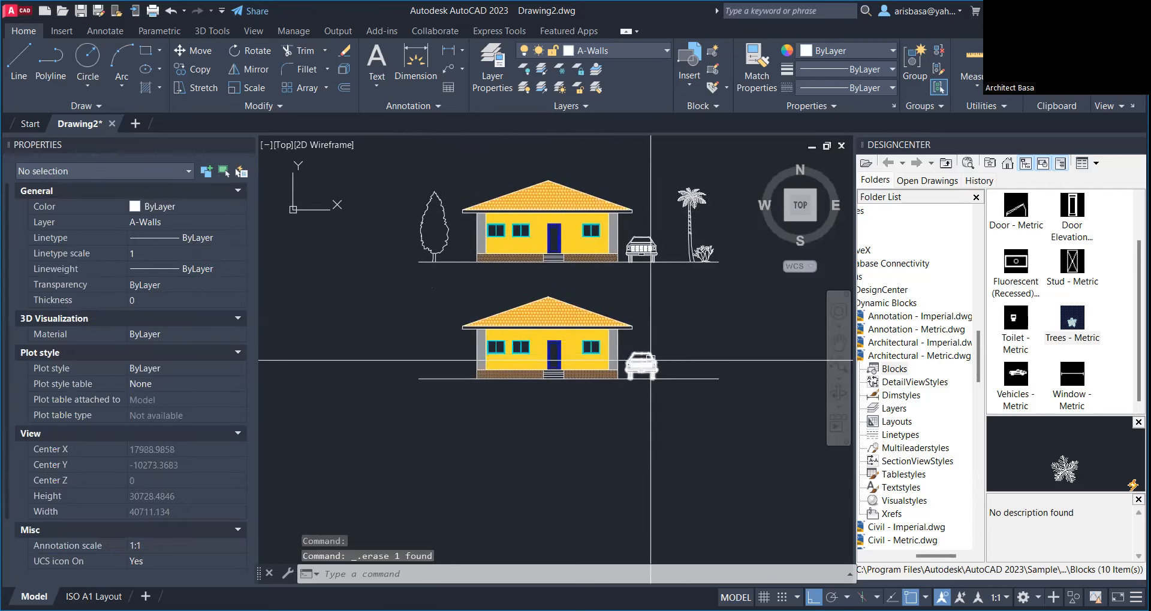
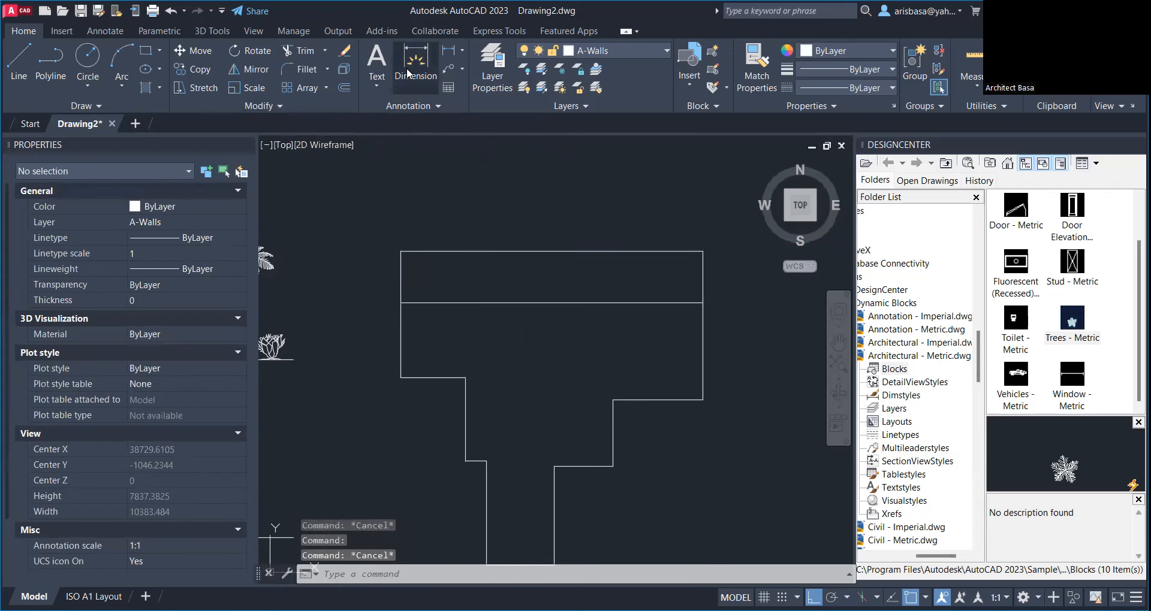
Step: Add a linear dimension to the stepped outline's right vertical edge and stretch its origin to the outline's upper right corner
{"action": "left_click", "coordinate": [461, 53]}
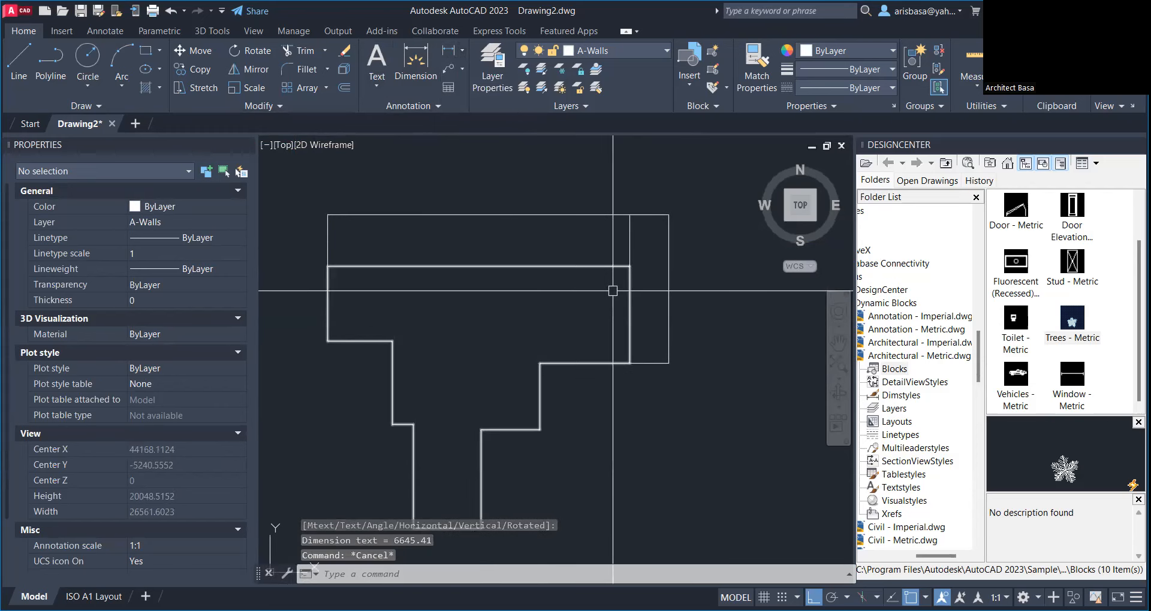
{"action": "key", "text": "Escape"}
{"action": "left_click", "coordinate": [669, 269]}
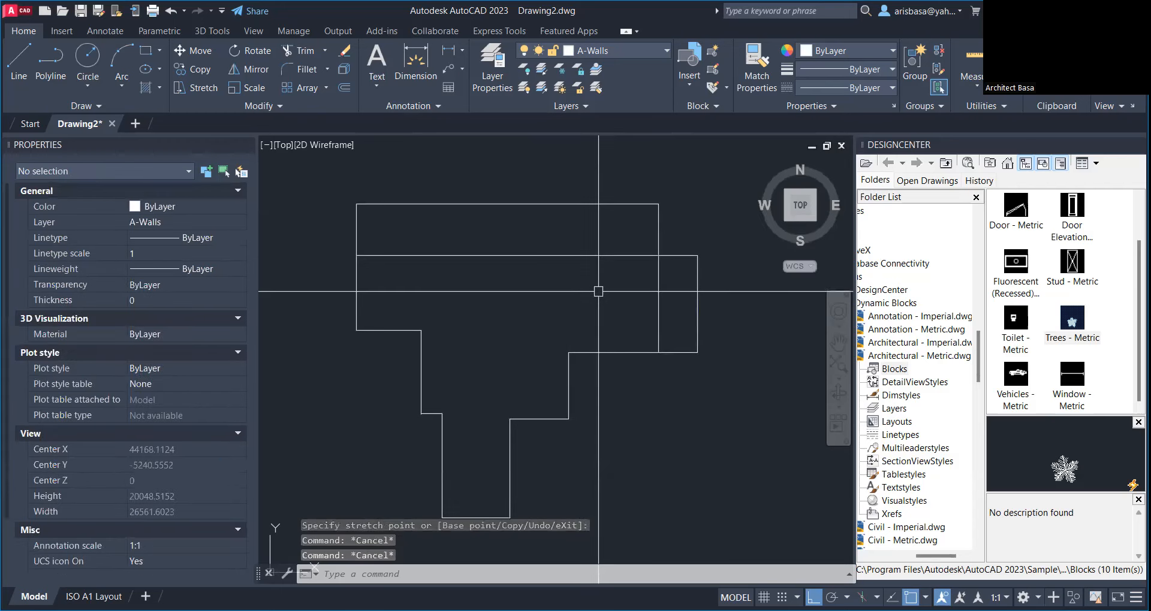
{"action": "key", "text": "Escape"}
Step: Examine the properties of the horizontal linear dimension above the stepped outline, from its lines and arrows to its tolerances
{"action": "middle_click_drag", "start_coordinate": [541, 328], "coordinate": [588, 322]}
{"action": "scroll", "coordinate": [584, 321], "scroll_direction": "down", "scroll_amount": 2}
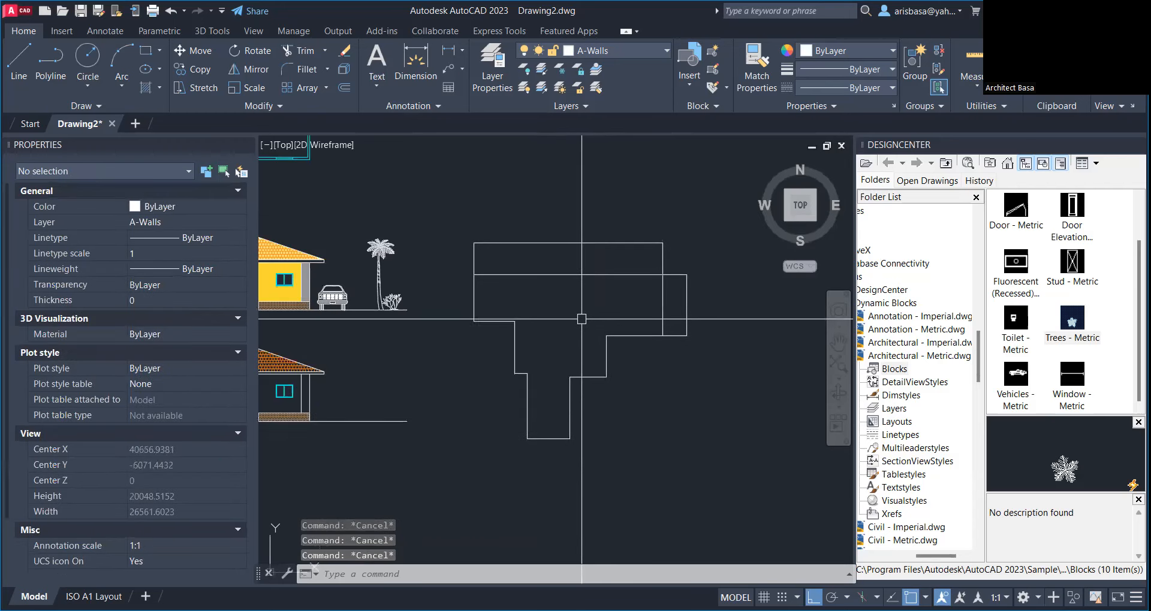
{"action": "left_click", "coordinate": [578, 235]}
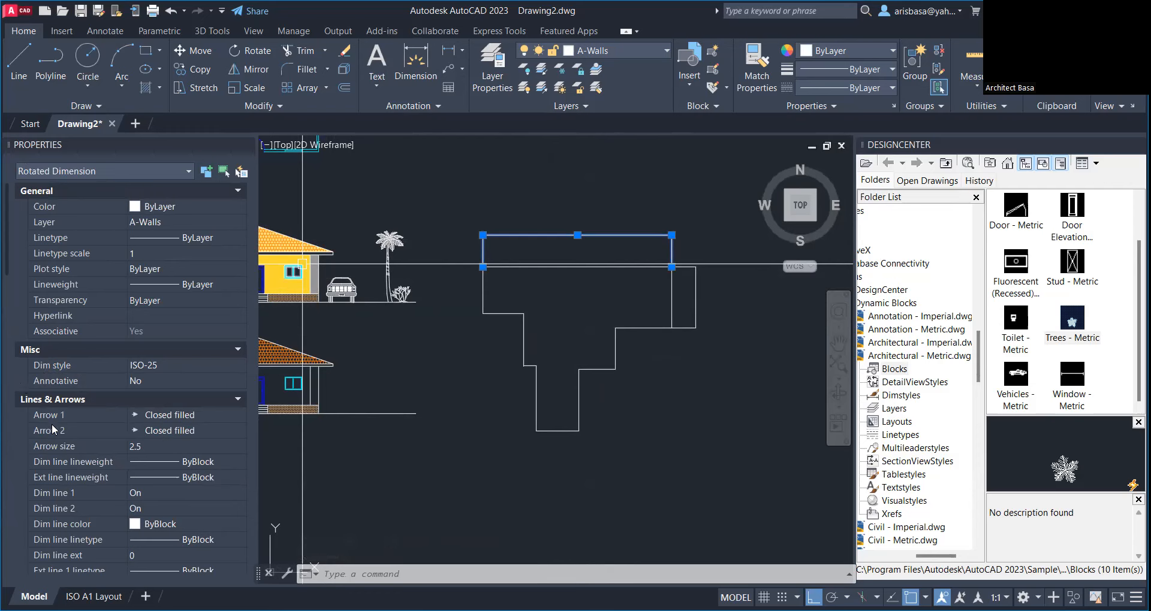
{"action": "scroll", "coordinate": [126, 447], "scroll_direction": "down", "scroll_amount": 4}
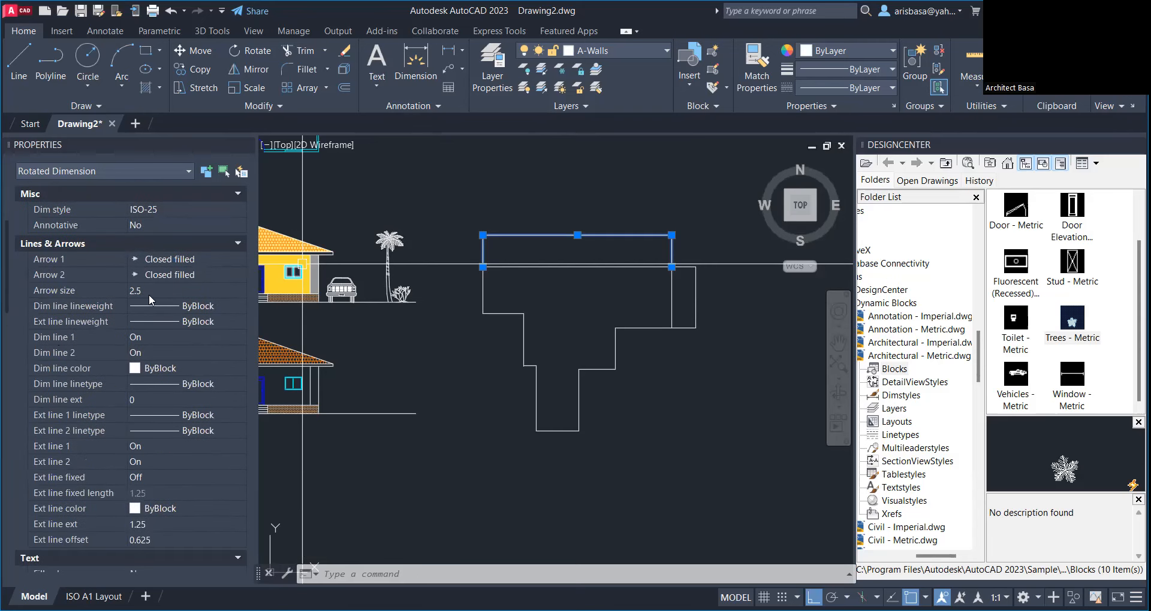
{"action": "middle_click_drag", "start_coordinate": [372, 377], "coordinate": [444, 393]}
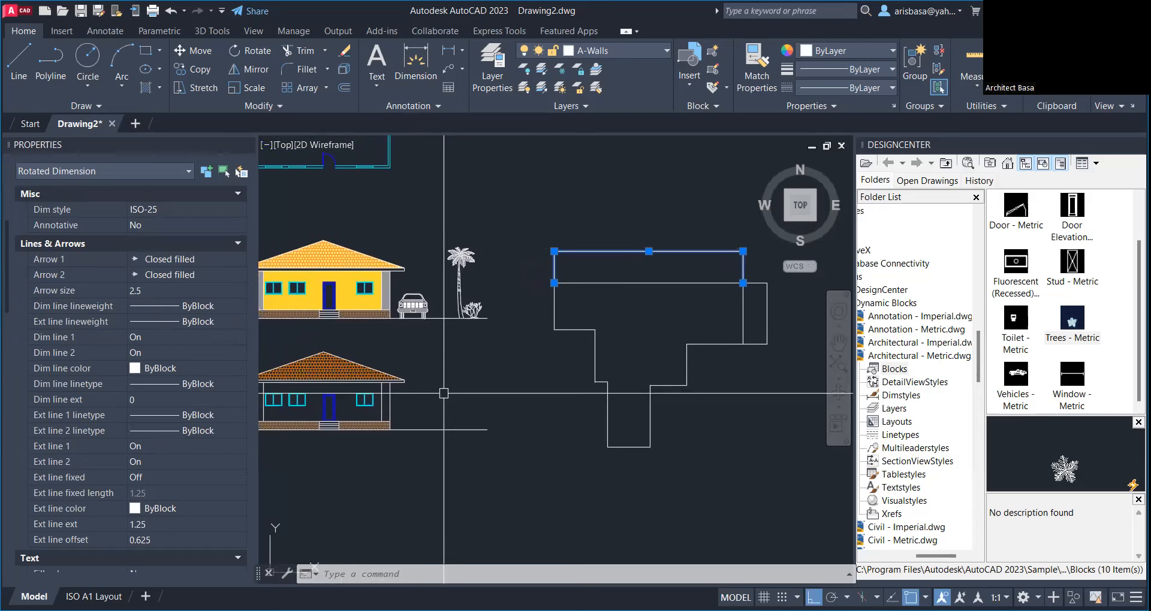
{"action": "middle_click_drag", "start_coordinate": [390, 221], "coordinate": [467, 351]}
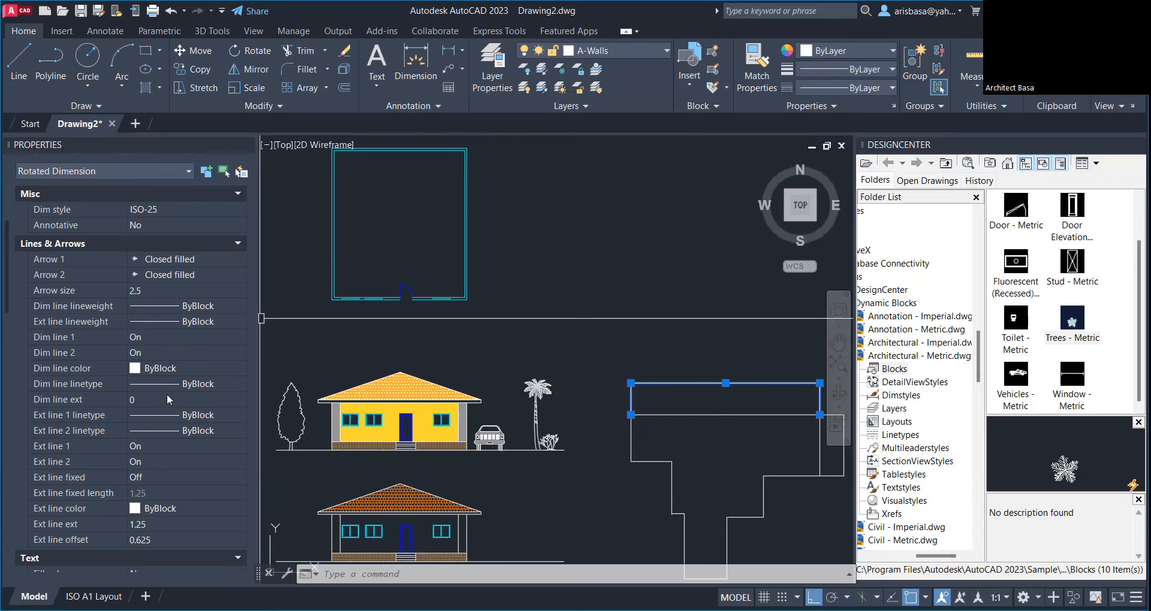
{"action": "scroll", "coordinate": [164, 487], "scroll_direction": "down", "scroll_amount": 9}
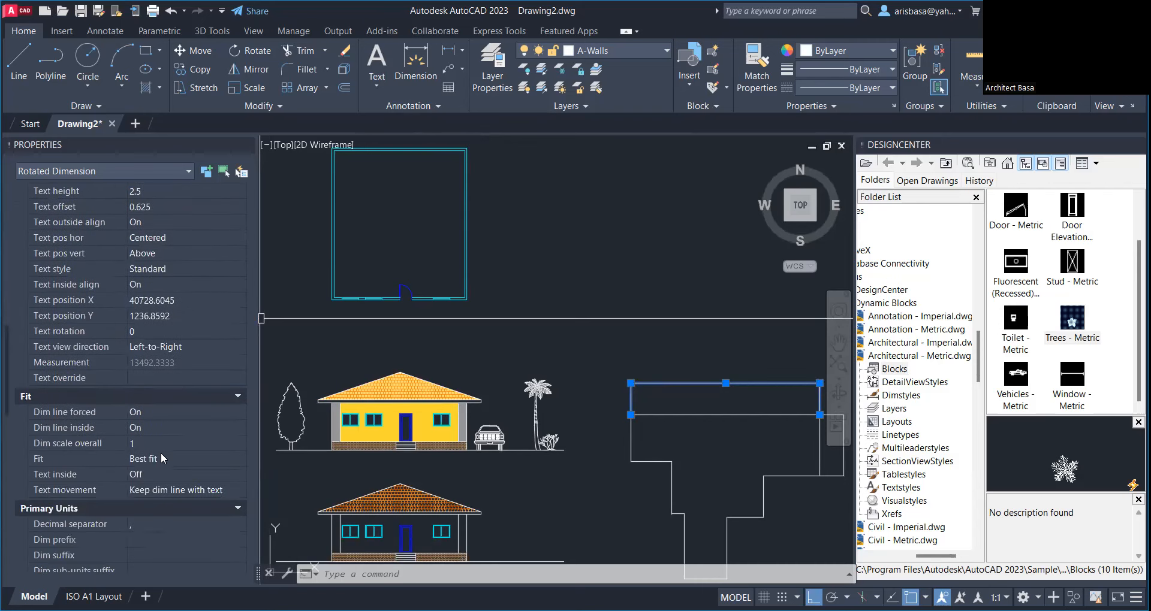
{"action": "scroll", "coordinate": [170, 378], "scroll_direction": "down", "scroll_amount": 15}
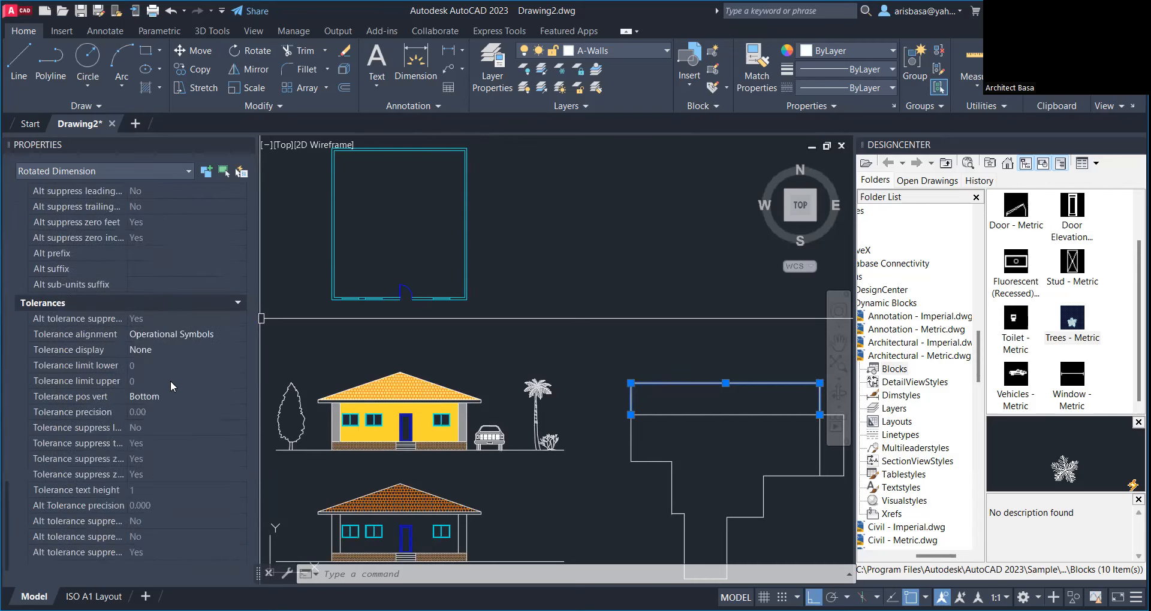
{"action": "key", "text": "Escape"}
{"action": "scroll", "coordinate": [405, 416], "scroll_direction": "down", "scroll_amount": 2}
{"action": "scroll", "coordinate": [466, 413], "scroll_direction": "up", "scroll_amount": 2}
{"action": "mouse_move", "coordinate": [470, 413]}
{"action": "middle_mouse_down"}
{"action": "mouse_move", "coordinate": [471, 231]}
{"action": "mouse_move", "coordinate": [479, 267]}
{"action": "middle_mouse_up"}
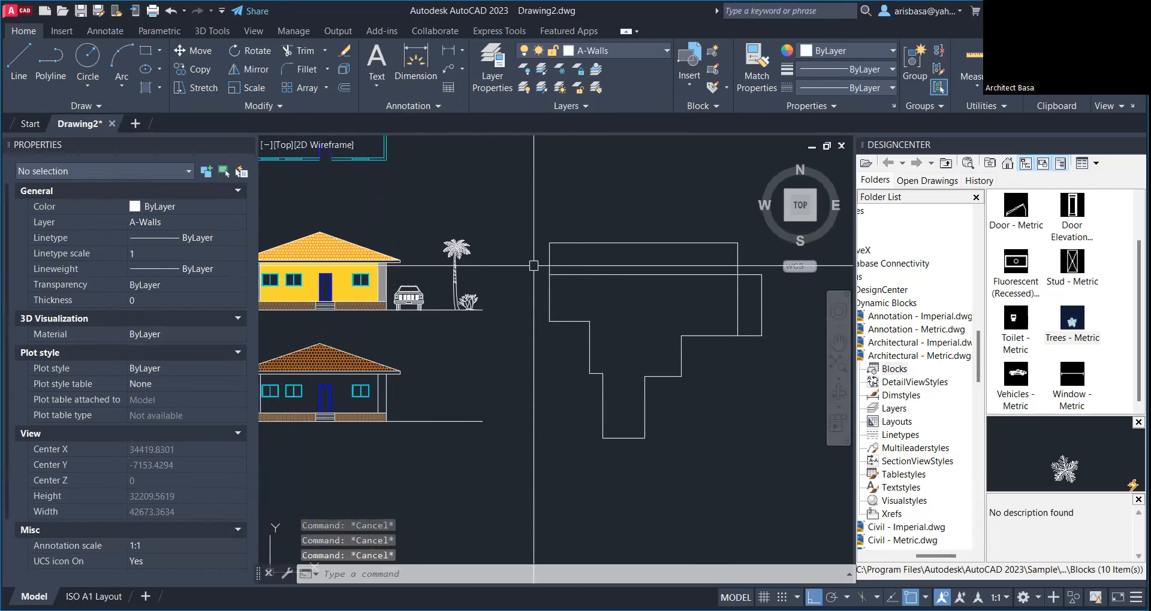
{"action": "left_click", "coordinate": [617, 244]}
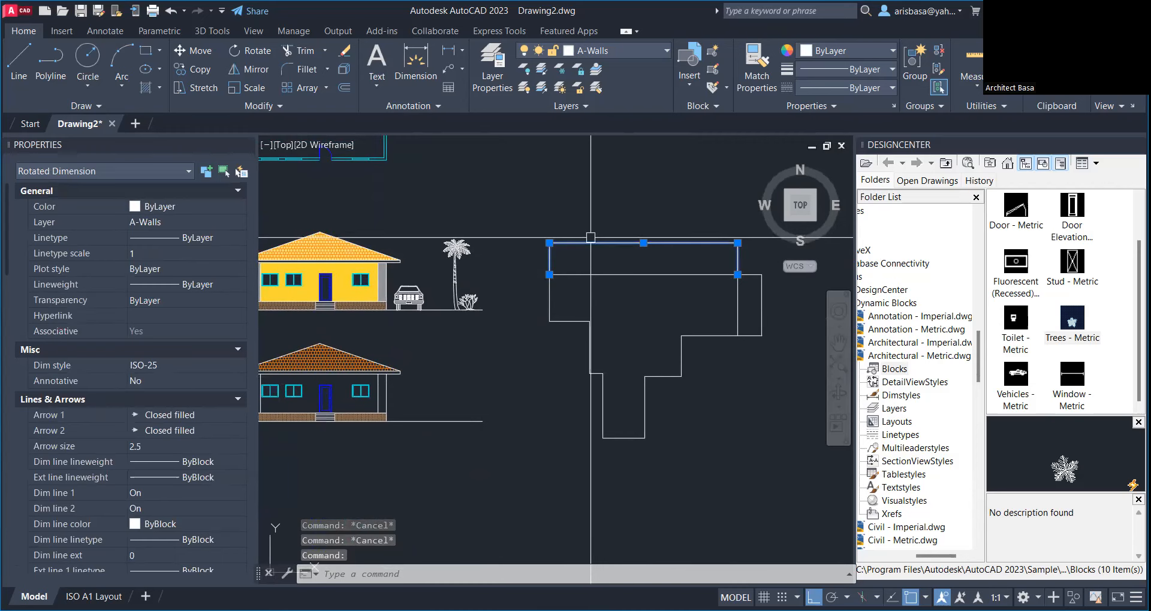
{"action": "key", "text": "Escape"}
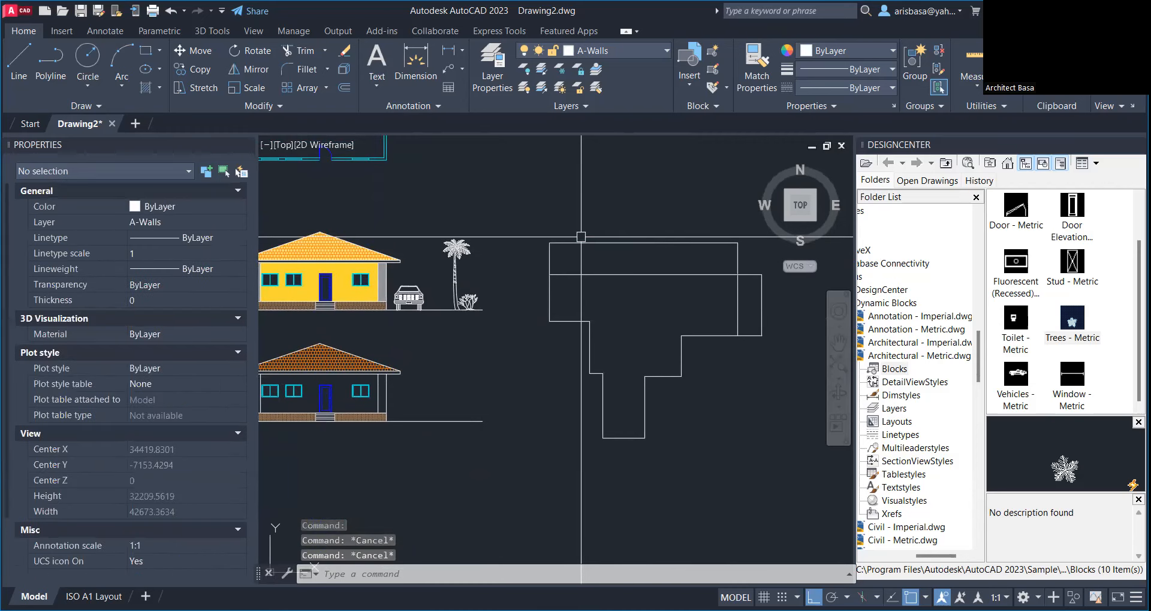
Step: Create a new dimension style named "ICON_ ISO-25" based on ISO-25, for use with all dimensions
{"action": "type", "text": "DIM"}
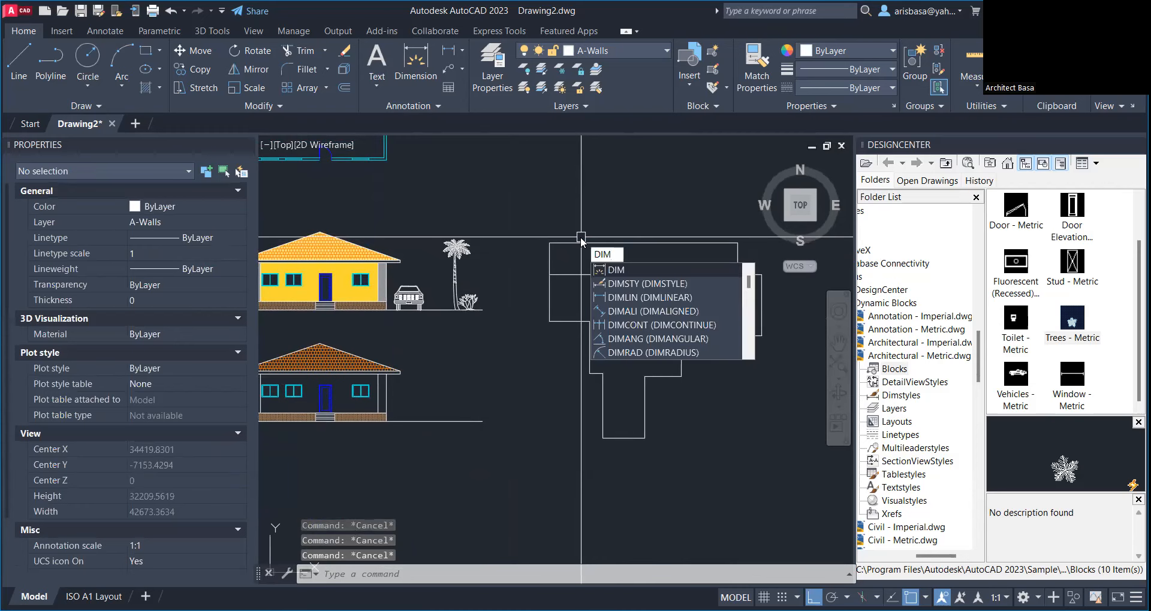
{"action": "left_click", "coordinate": [658, 284]}
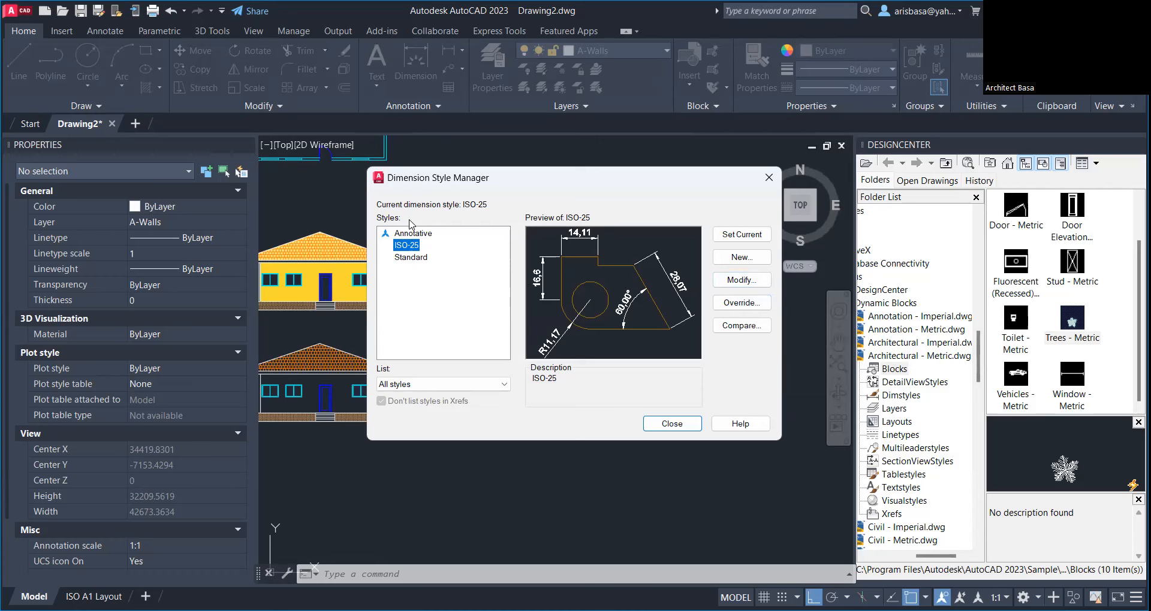
{"action": "left_click", "coordinate": [742, 257]}
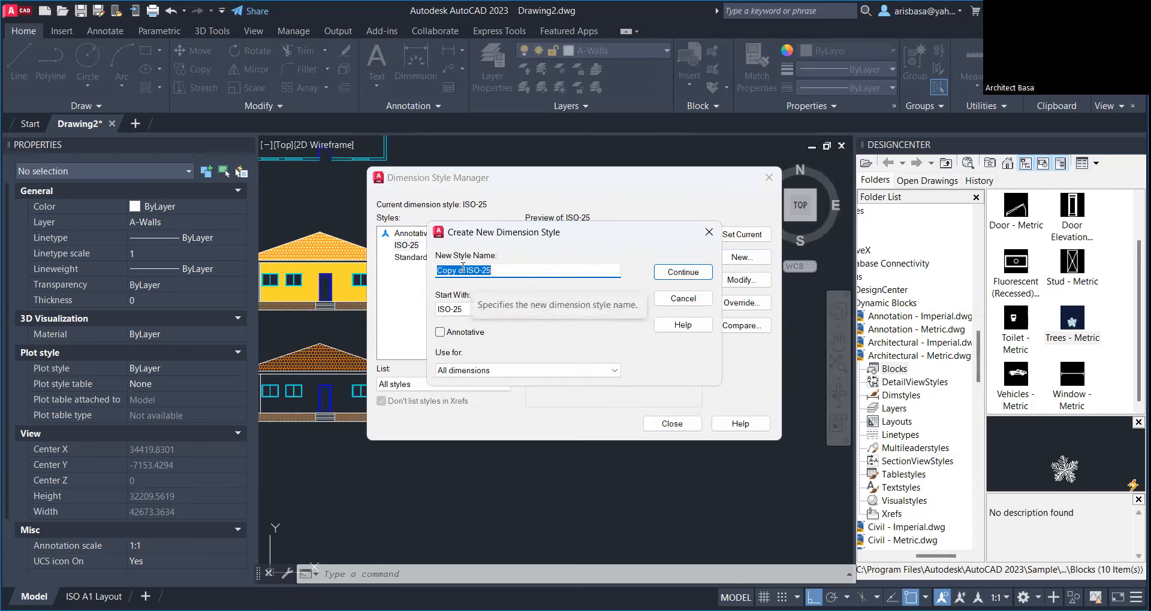
{"action": "left_click_drag", "start_coordinate": [466, 269], "coordinate": [422, 267]}
{"action": "key", "text": "BackSpace"}
{"action": "type", "text": "ICON_"}
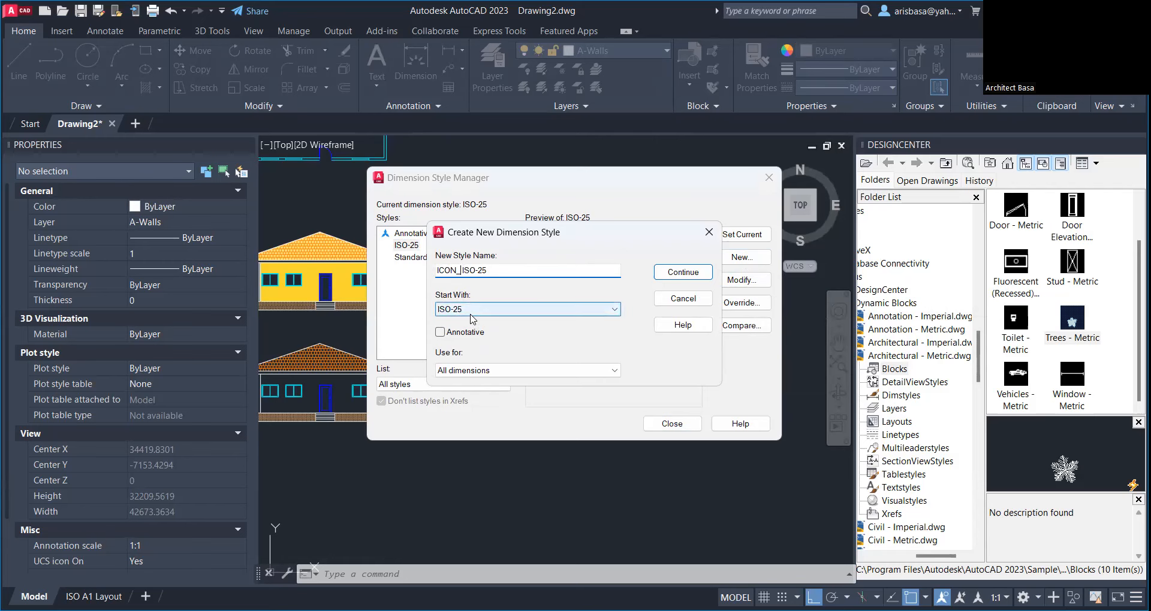
{"action": "left_click", "coordinate": [692, 278]}
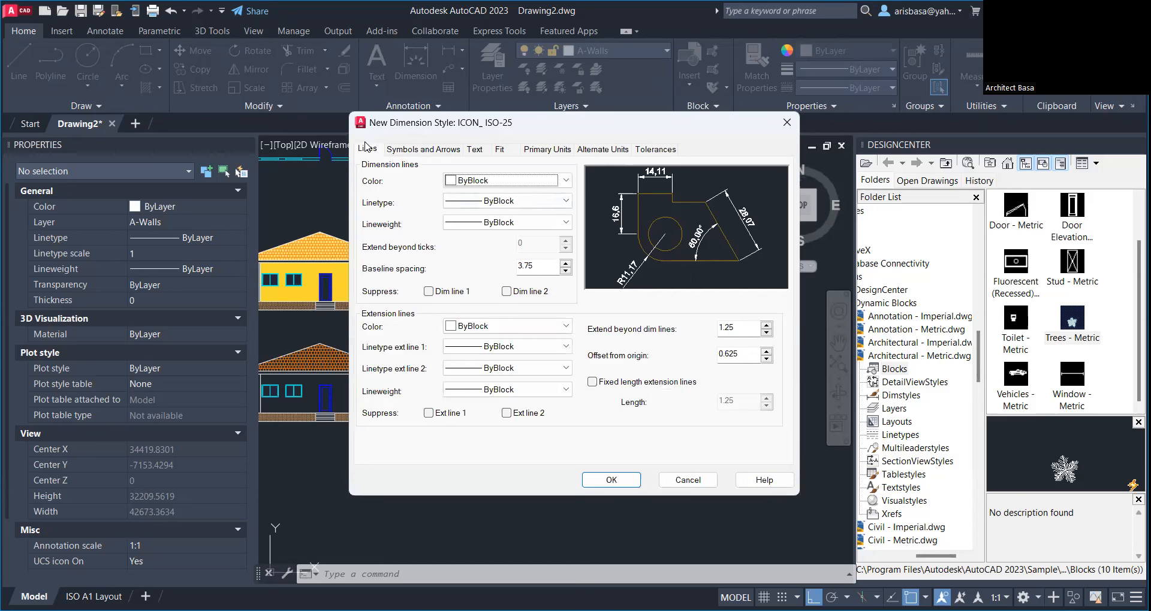
Step: Set the new style's dimension line color to Yellow and its extension line color to Red
{"action": "left_click", "coordinate": [423, 151]}
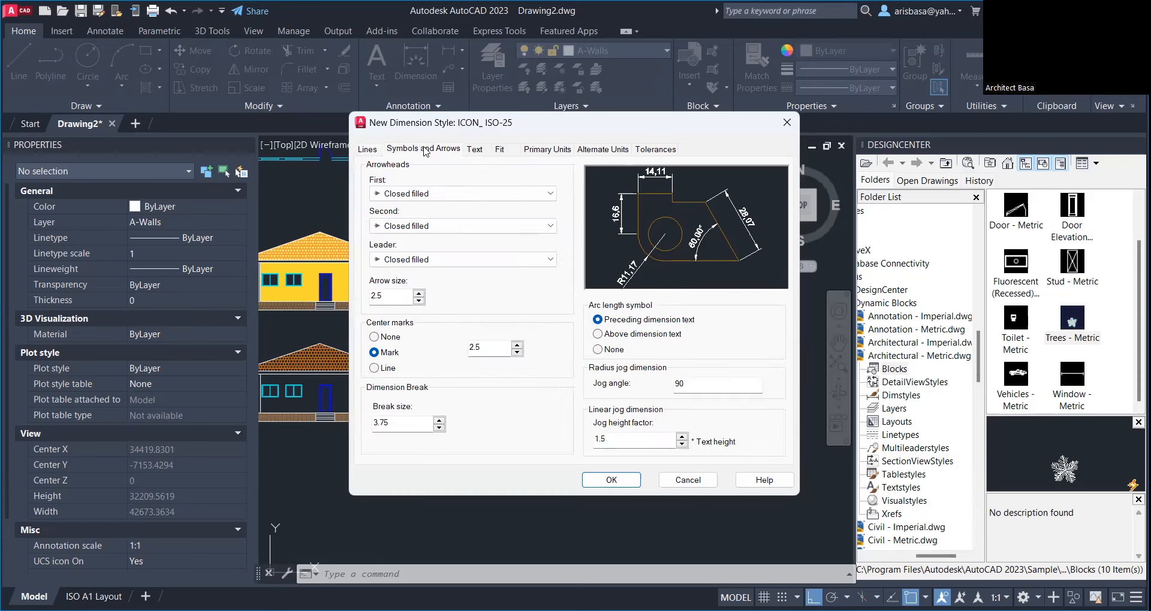
{"action": "left_click", "coordinate": [479, 152]}
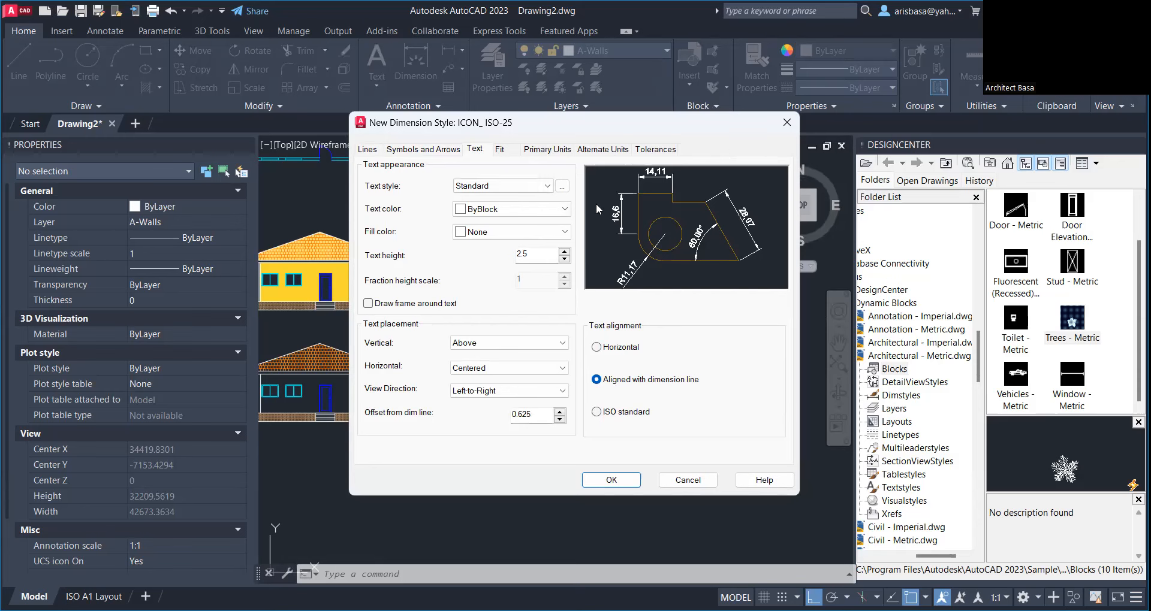
{"action": "left_click", "coordinate": [368, 151]}
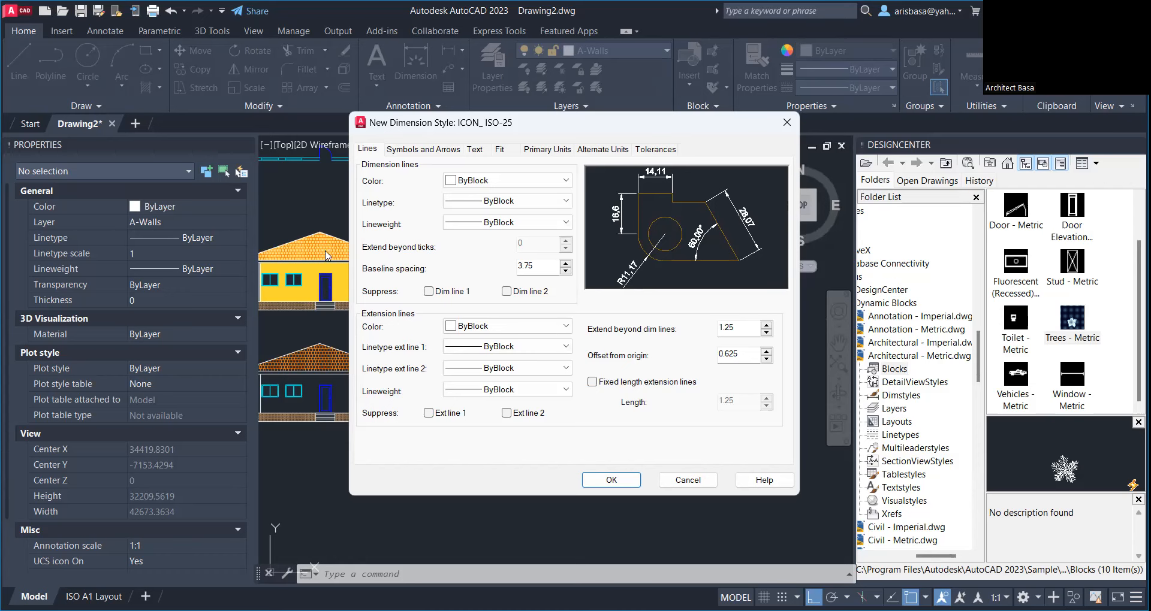
{"action": "left_click", "coordinate": [562, 181]}
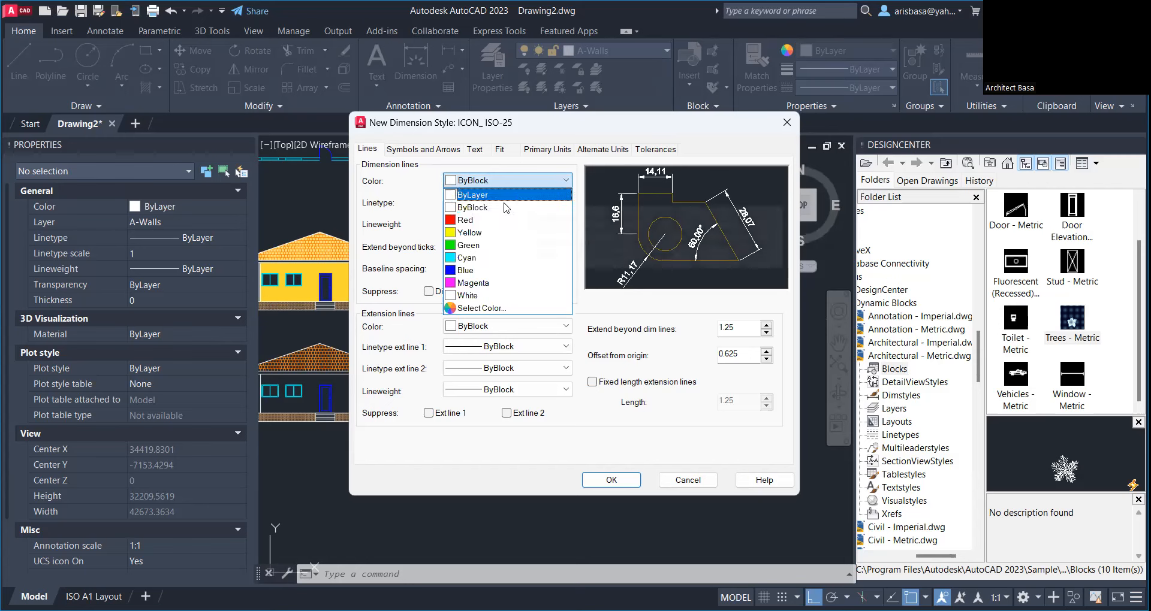
{"action": "left_click", "coordinate": [473, 233]}
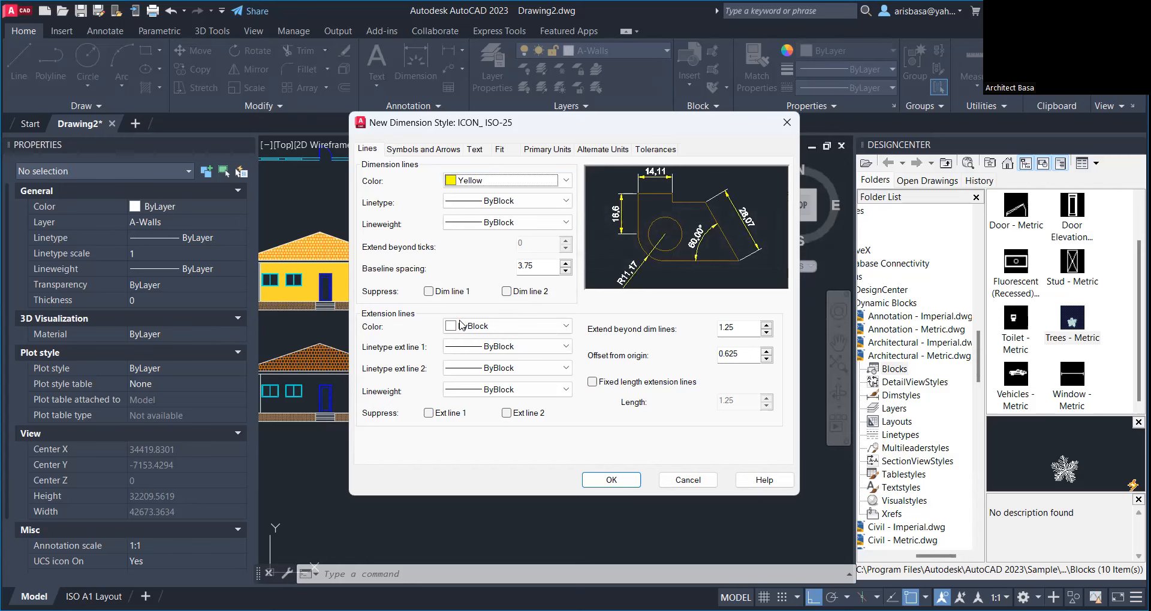
{"action": "left_click", "coordinate": [550, 329]}
{"action": "left_click", "coordinate": [497, 365]}
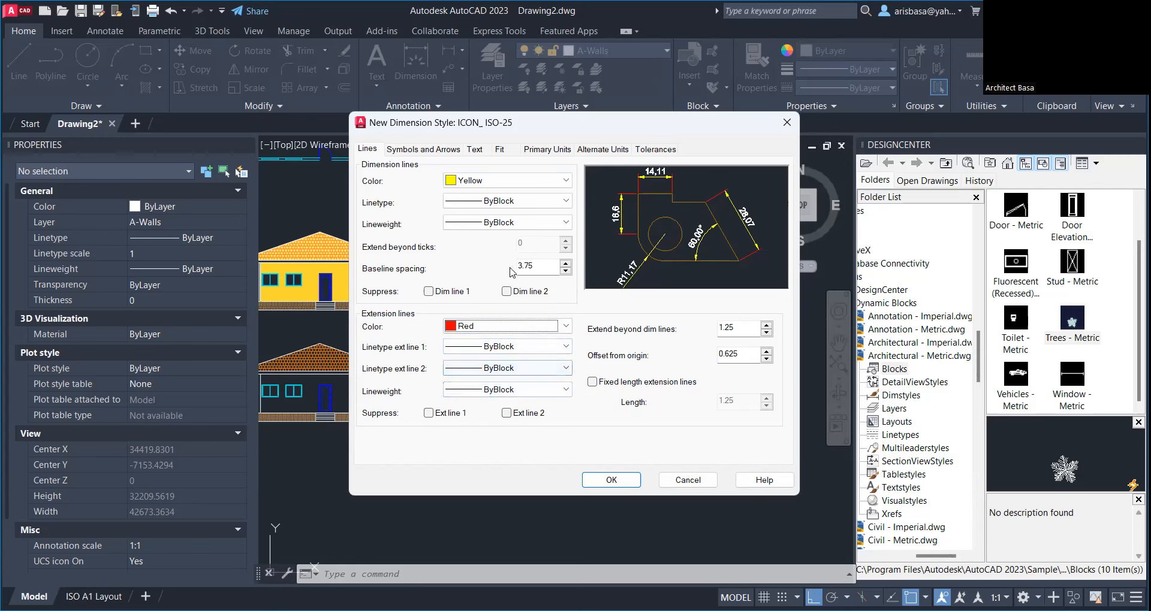
Step: Set the style's first and second arrowheads to Right angle and the arrow size to 200
{"action": "left_click", "coordinate": [429, 151]}
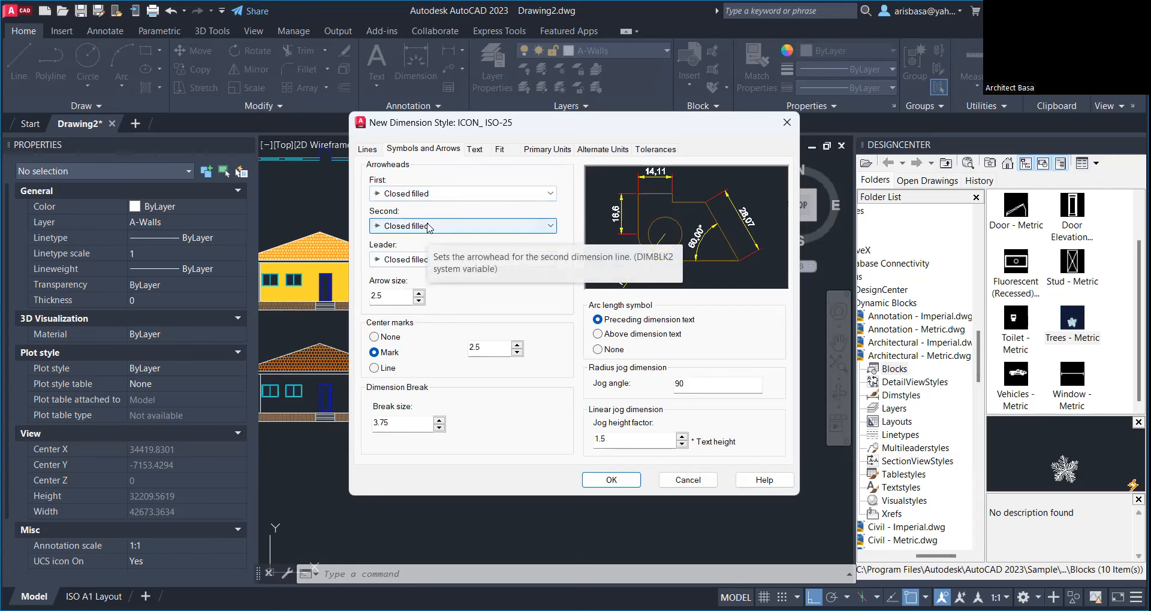
{"action": "left_click", "coordinate": [436, 194]}
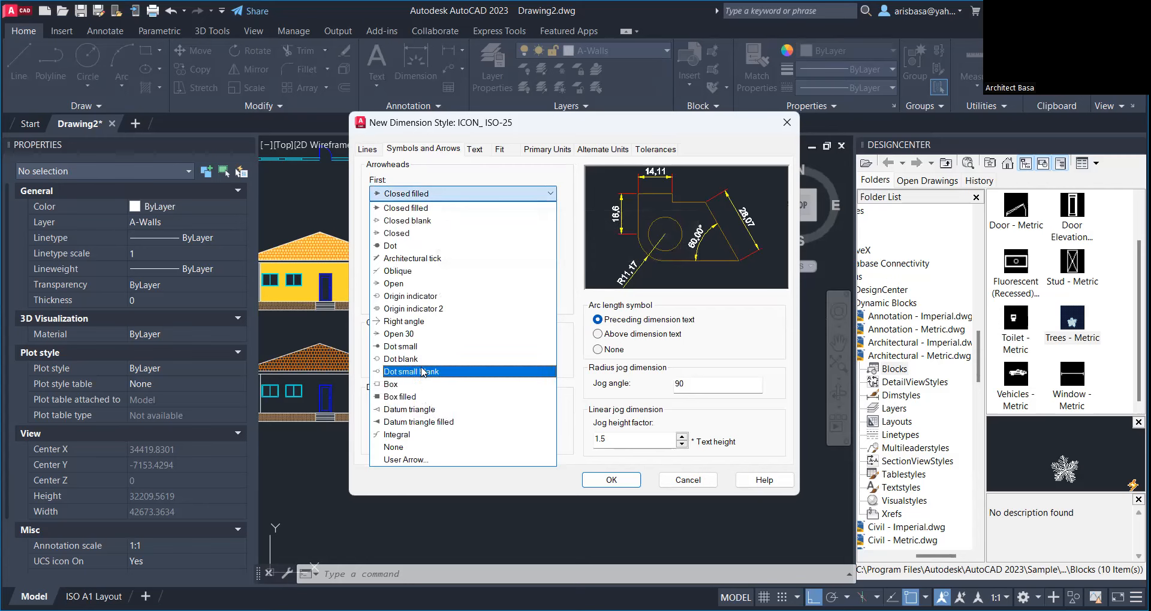
{"action": "left_click", "coordinate": [414, 324]}
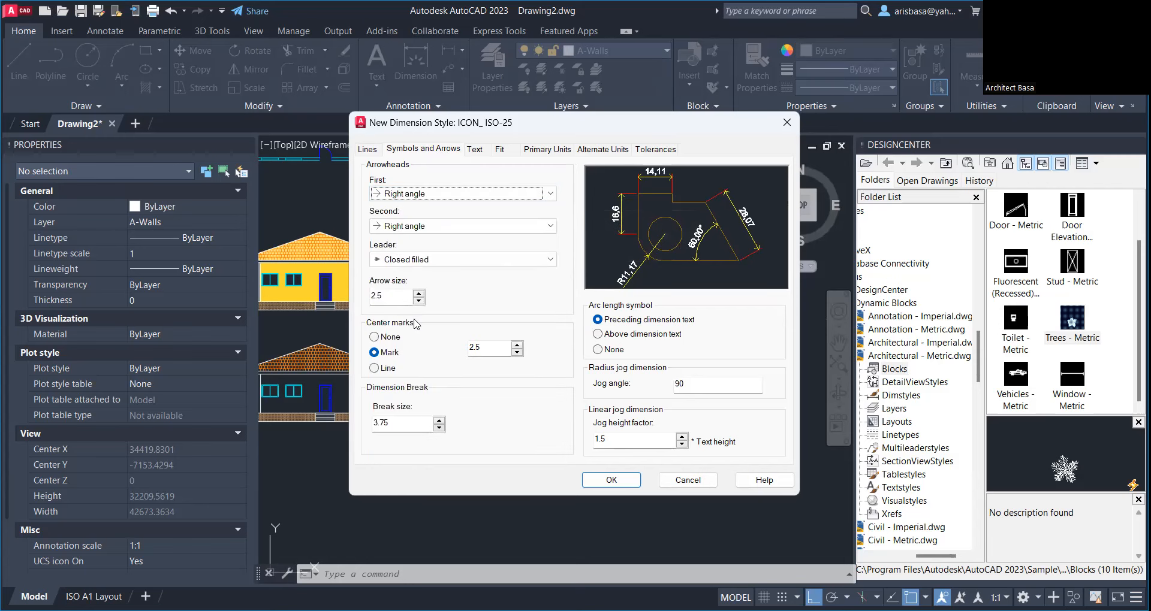
{"action": "key", "text": "Tab"}
{"action": "key", "text": "Tab"}
{"action": "key", "text": "Tab"}
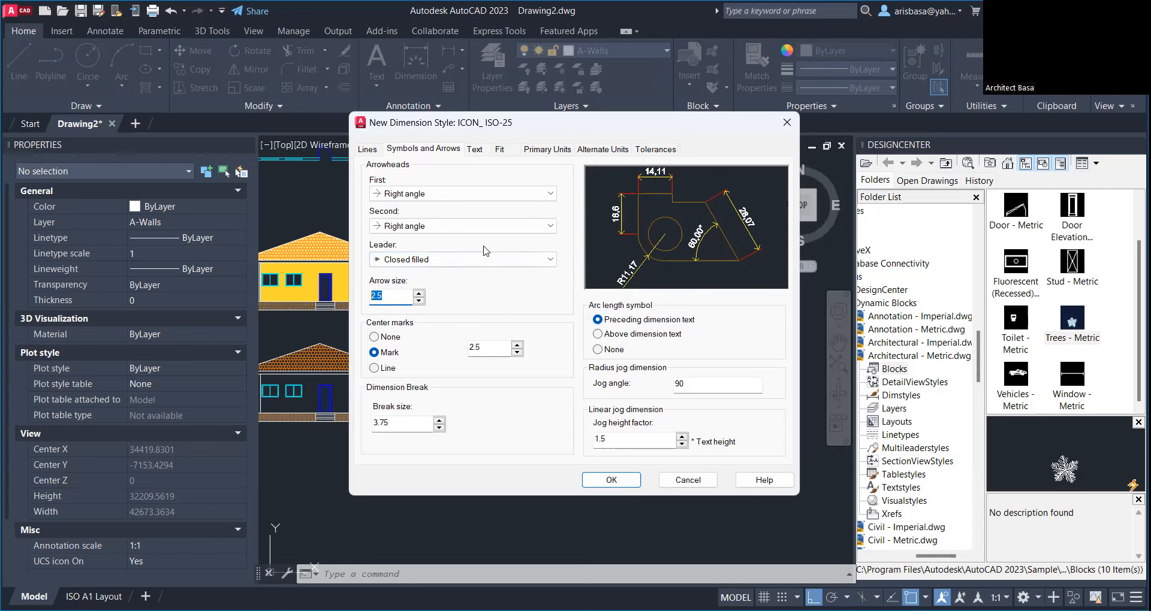
{"action": "type", "text": "200"}
Step: Set the style's text height to 250, trying the frame around the dimension text and turning it off again
{"action": "left_click", "coordinate": [477, 150]}
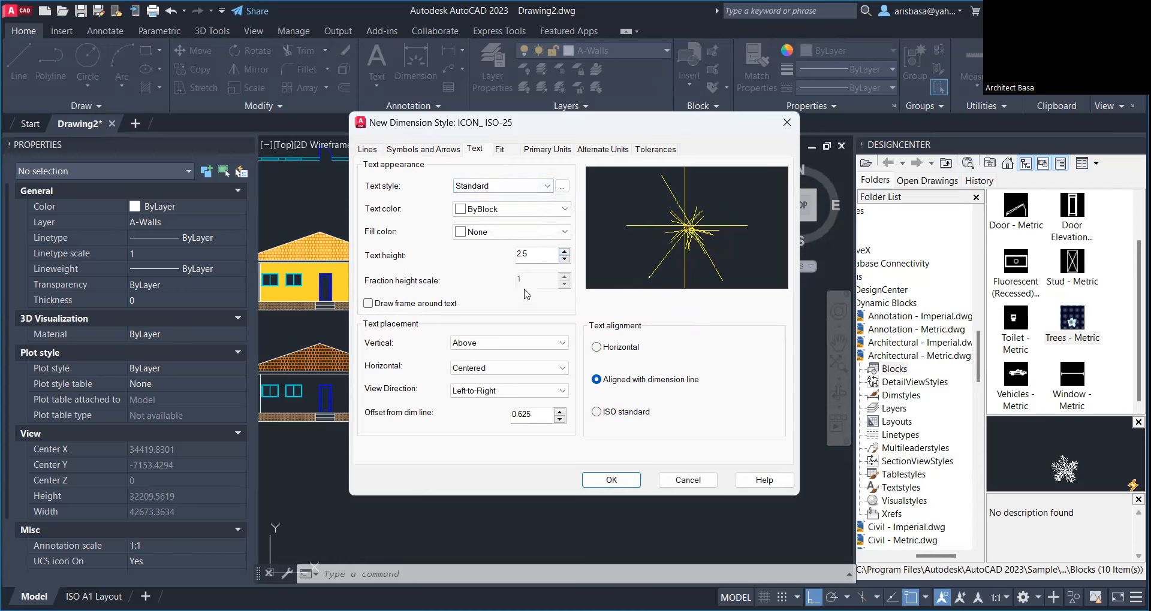
{"action": "double_click", "coordinate": [544, 258]}
{"action": "type", "text": "25"}
{"action": "left_click", "coordinate": [516, 307]}
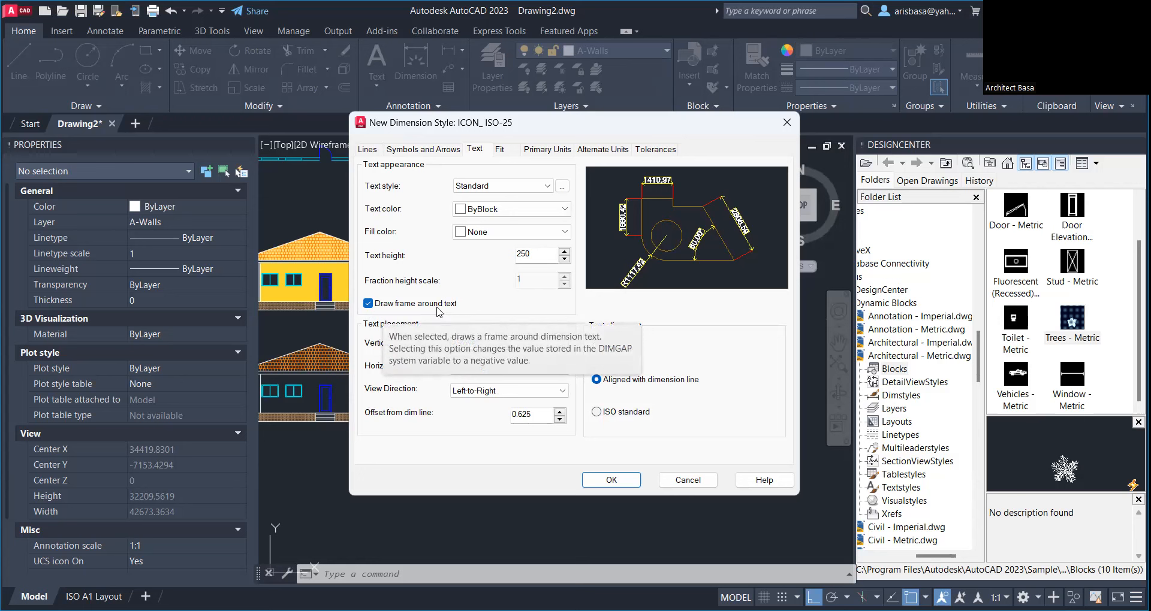
{"action": "left_click", "coordinate": [377, 308]}
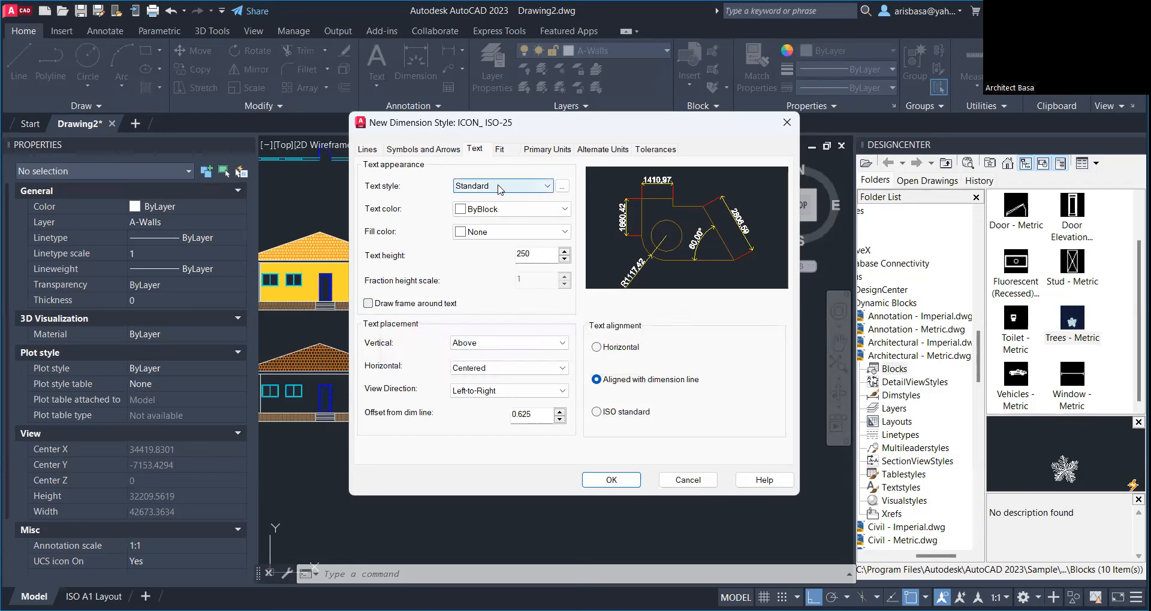
Step: Change the font of the Standard text style to Arial Narrow and apply it
{"action": "left_click", "coordinate": [563, 189]}
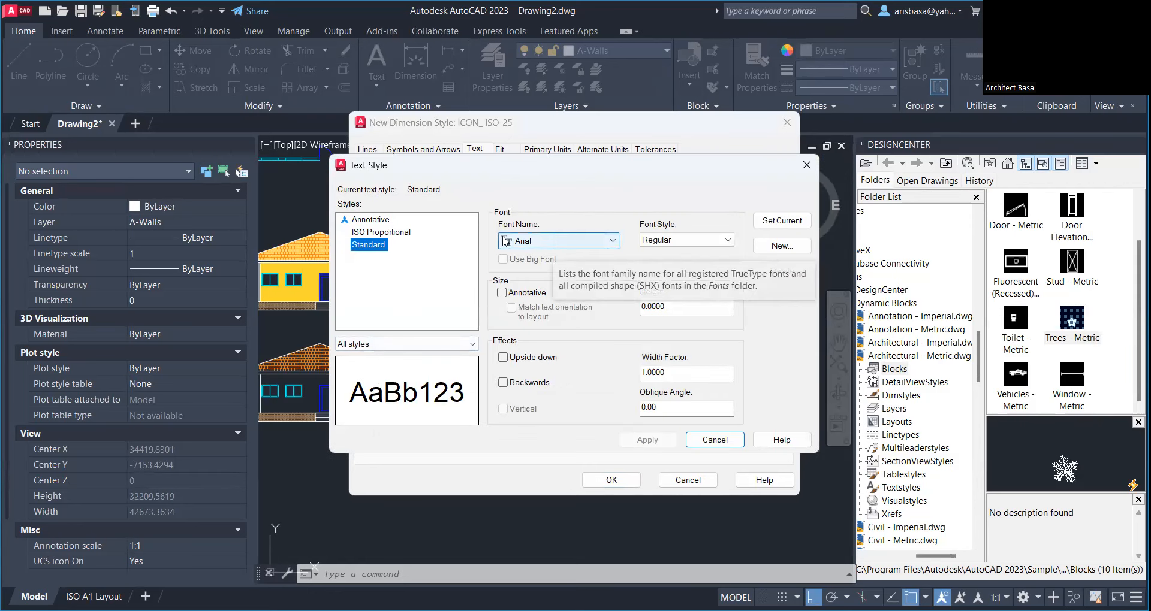
{"action": "left_click", "coordinate": [611, 245]}
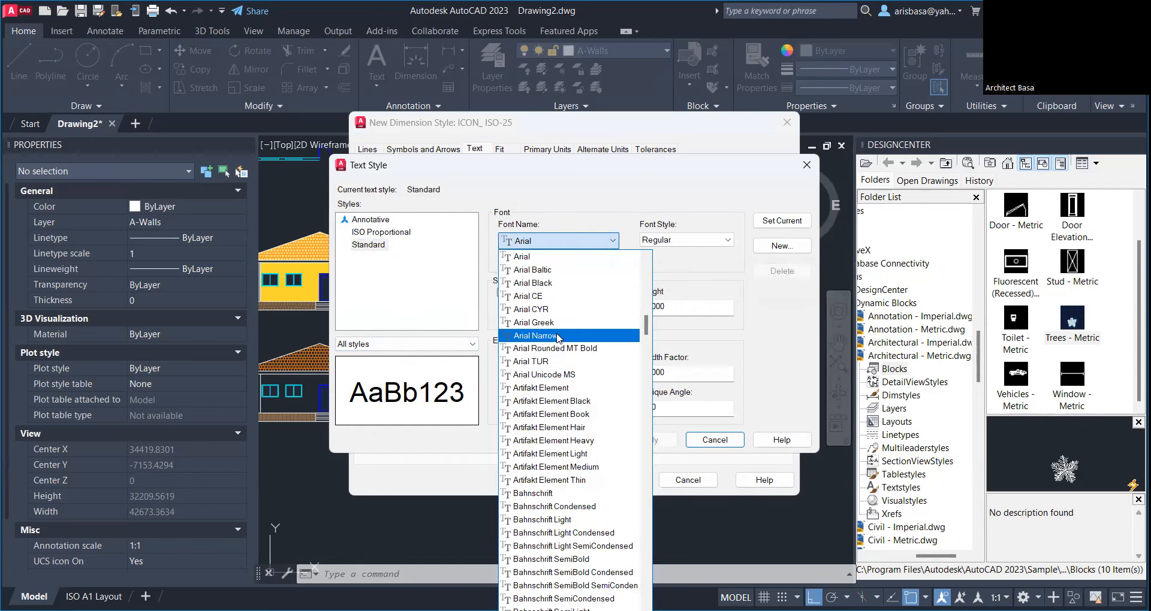
{"action": "left_click", "coordinate": [557, 337]}
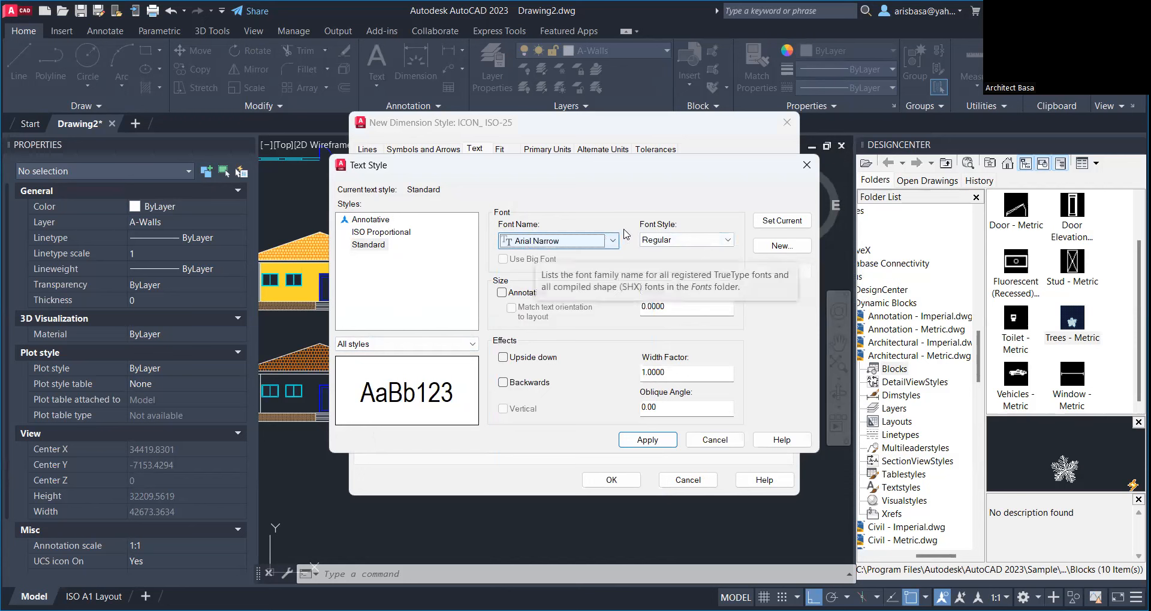
{"action": "left_click", "coordinate": [658, 442]}
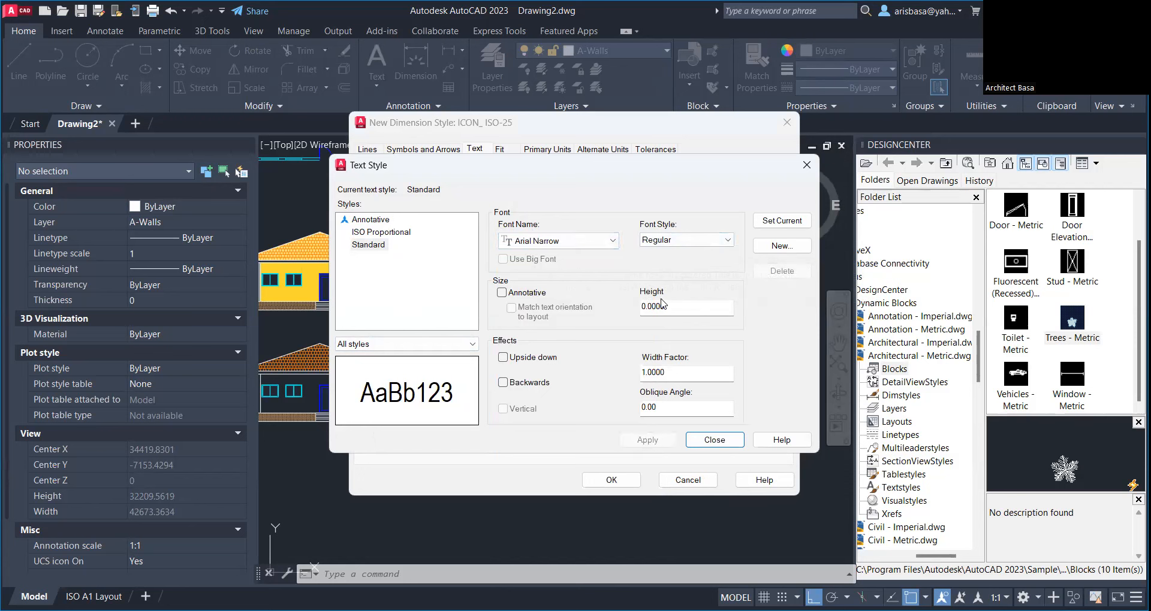
{"action": "left_click", "coordinate": [713, 441]}
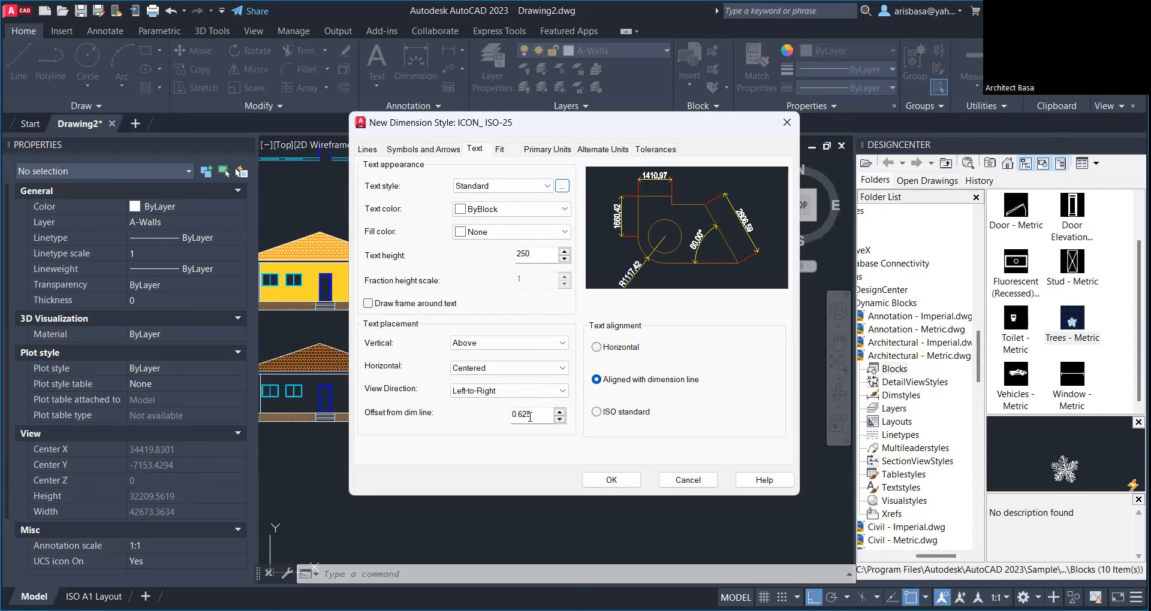
Step: Set the text offset from the dimension line to 50 and the text alignment to Horizontal
{"action": "left_click_drag", "start_coordinate": [540, 415], "coordinate": [510, 415]}
{"action": "type", "text": "50"}
{"action": "left_click", "coordinate": [706, 353]}
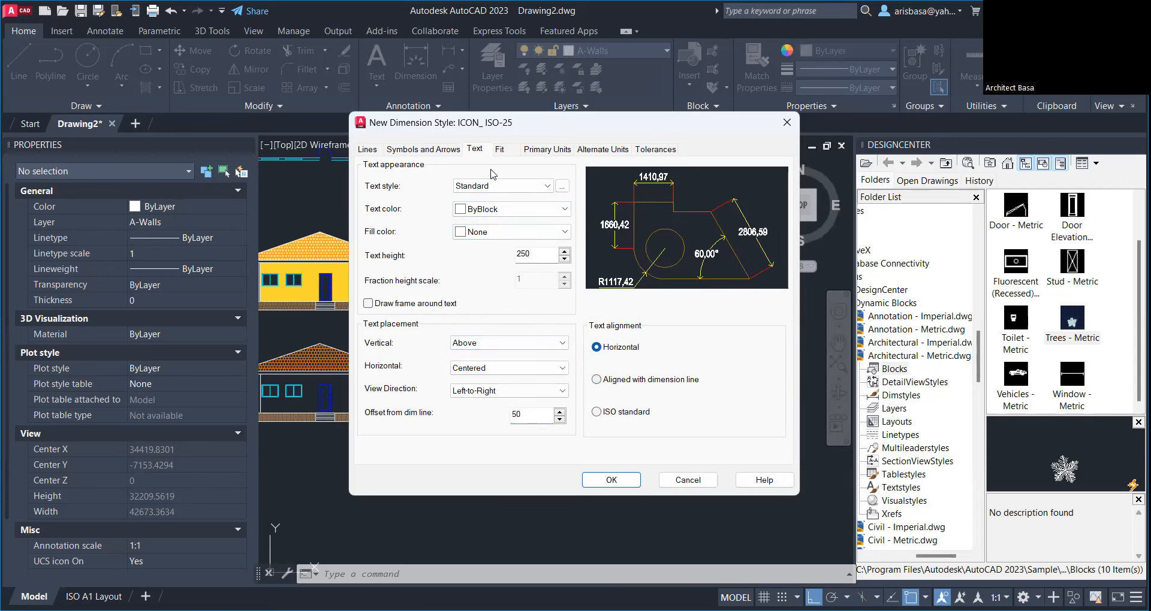
Step: Set the linear dimension precision of the style's primary units to 0
{"action": "left_click", "coordinate": [502, 152]}
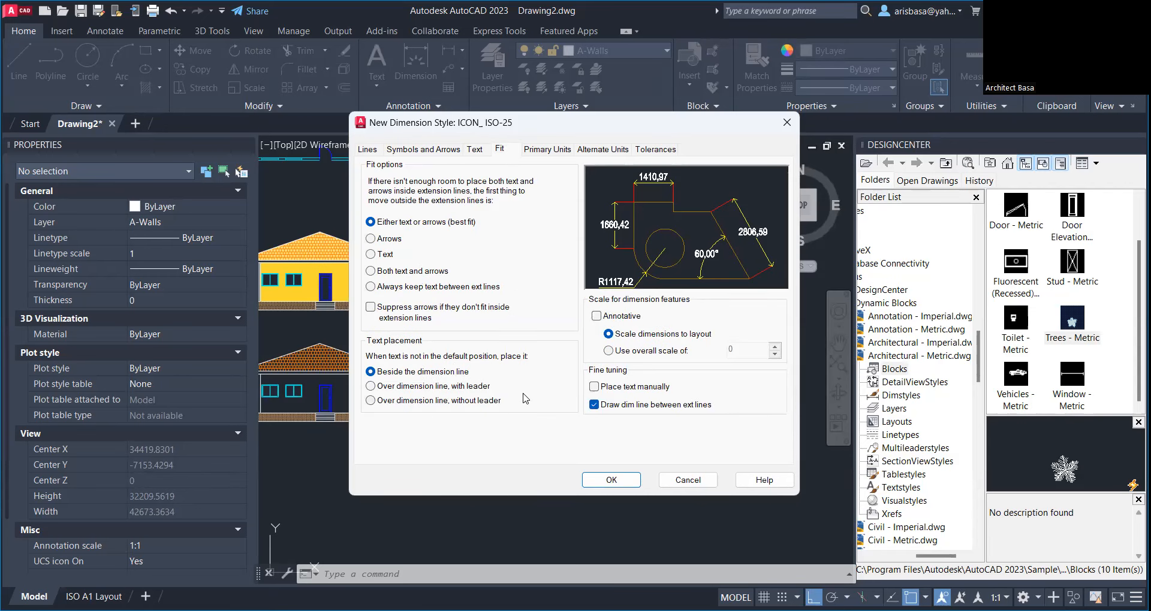
{"action": "left_click", "coordinate": [547, 150]}
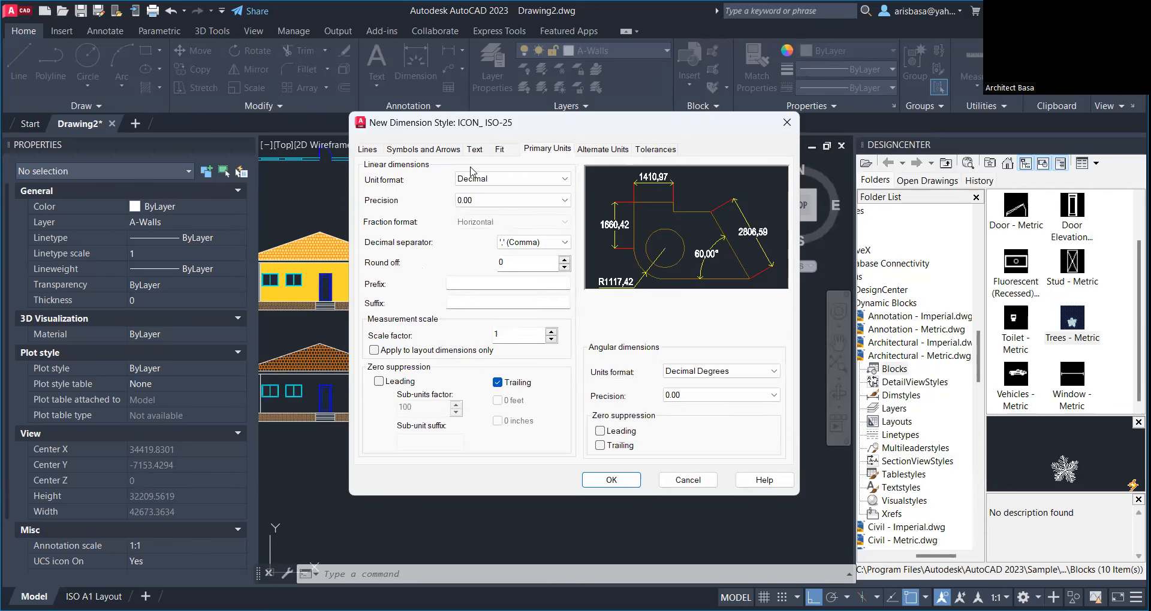
{"action": "left_click", "coordinate": [513, 207]}
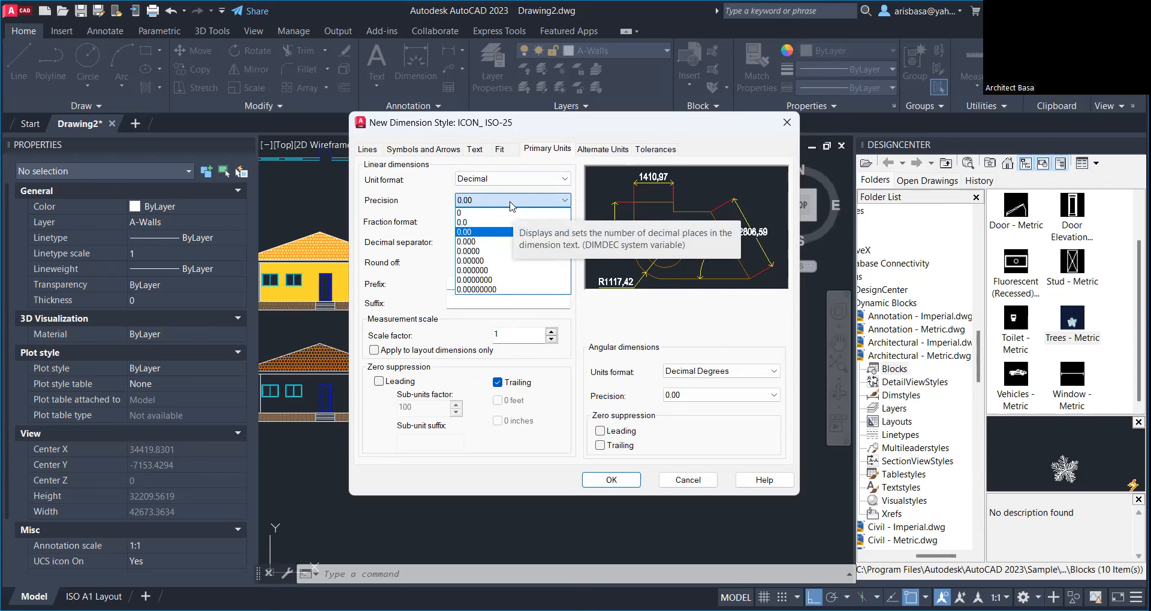
{"action": "left_click", "coordinate": [469, 214]}
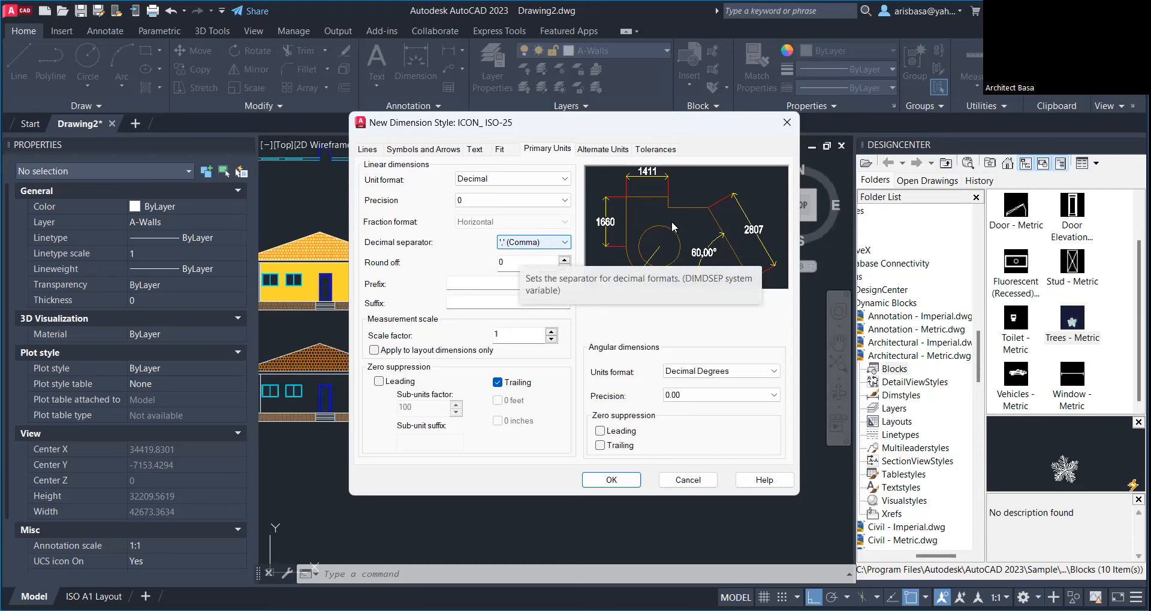
Step: Check the alternate units and tolerance settings, and set the baseline spacing of the dimension lines to 50
{"action": "left_click", "coordinate": [602, 150]}
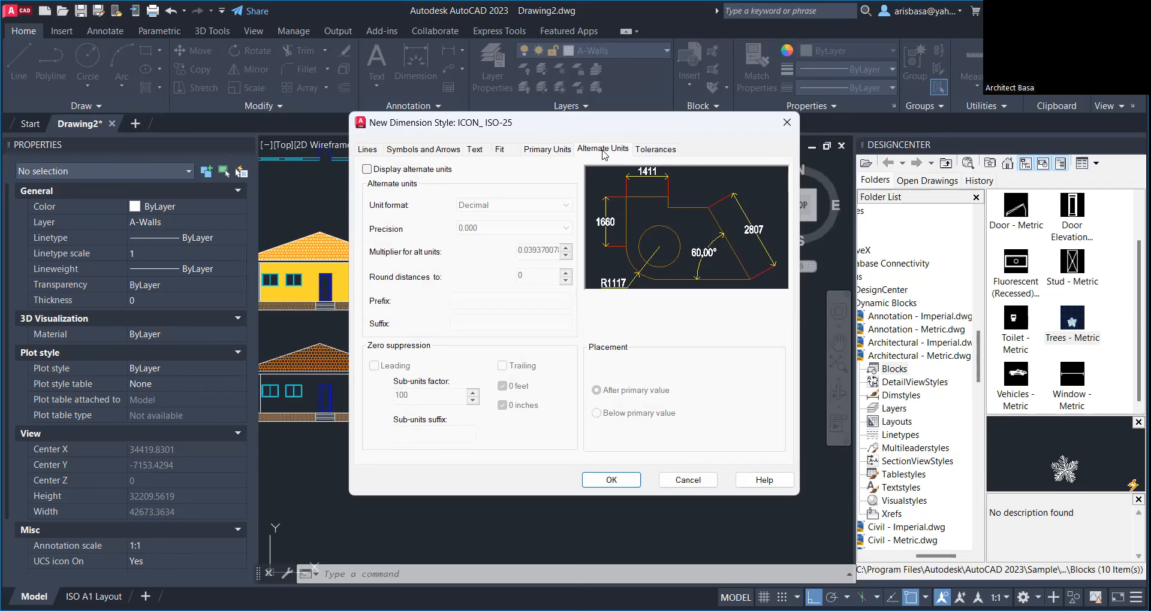
{"action": "left_click", "coordinate": [652, 151]}
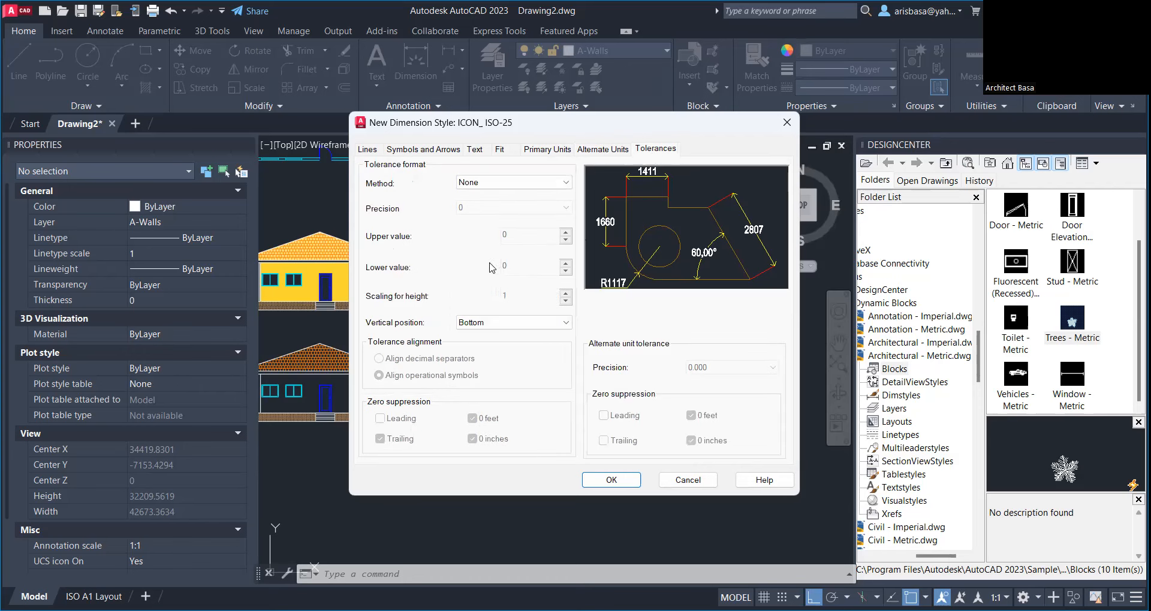
{"action": "left_click", "coordinate": [368, 150]}
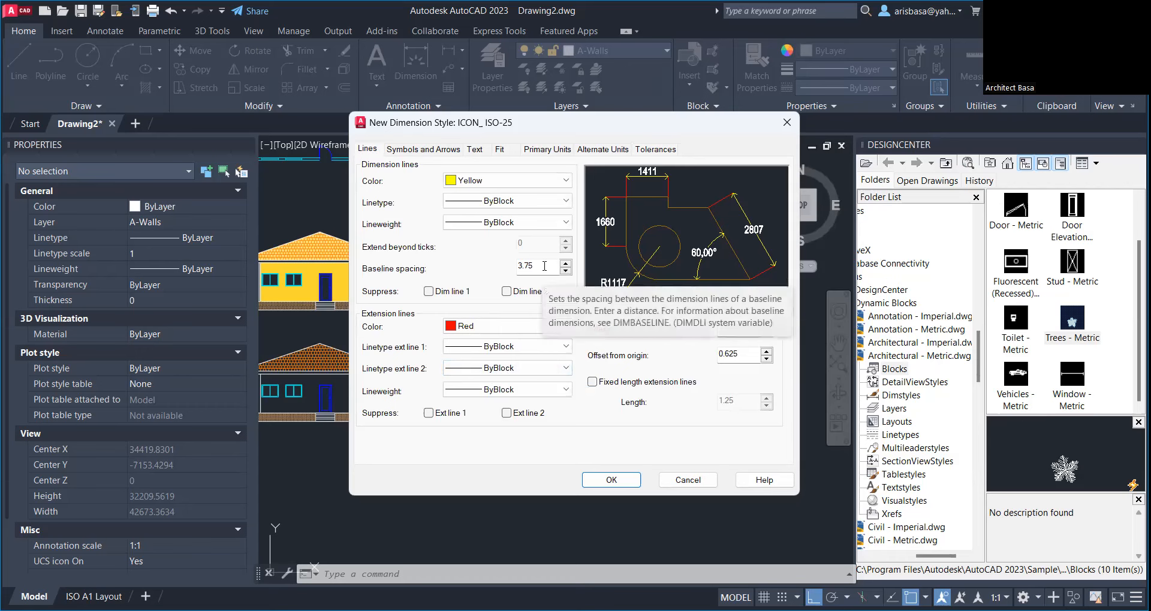
{"action": "left_click_drag", "start_coordinate": [544, 266], "coordinate": [506, 268]}
{"action": "type", "text": "50"}
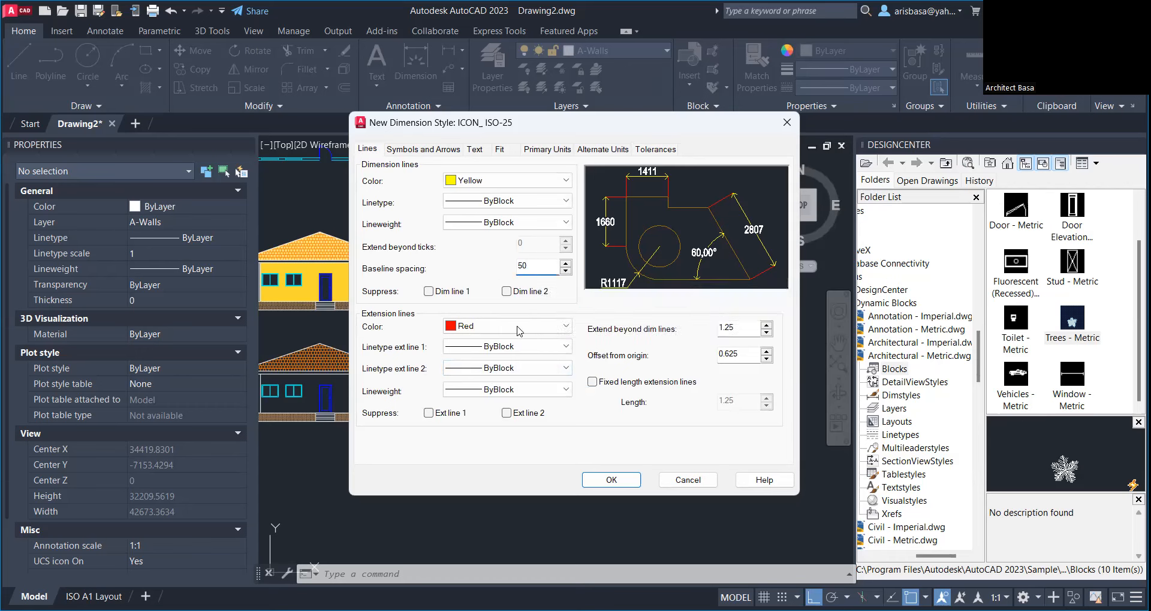
Step: Set the extension lines to extend 300 beyond the dimension lines and offset 50 from the origin
{"action": "left_click", "coordinate": [746, 329]}
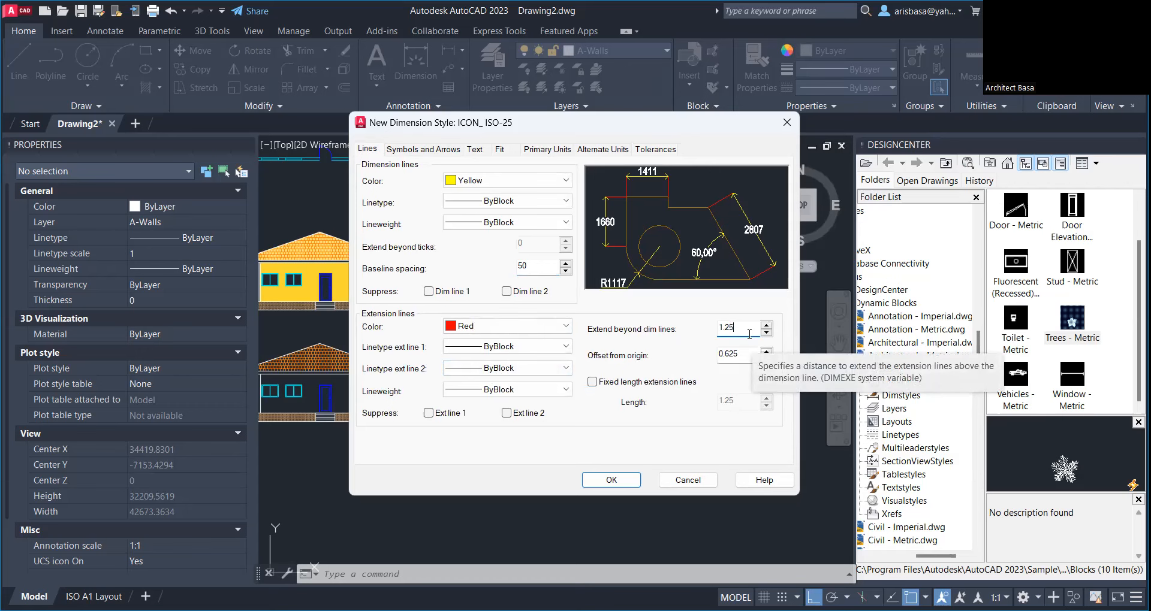
{"action": "left_click_drag", "start_coordinate": [745, 329], "coordinate": [715, 332]}
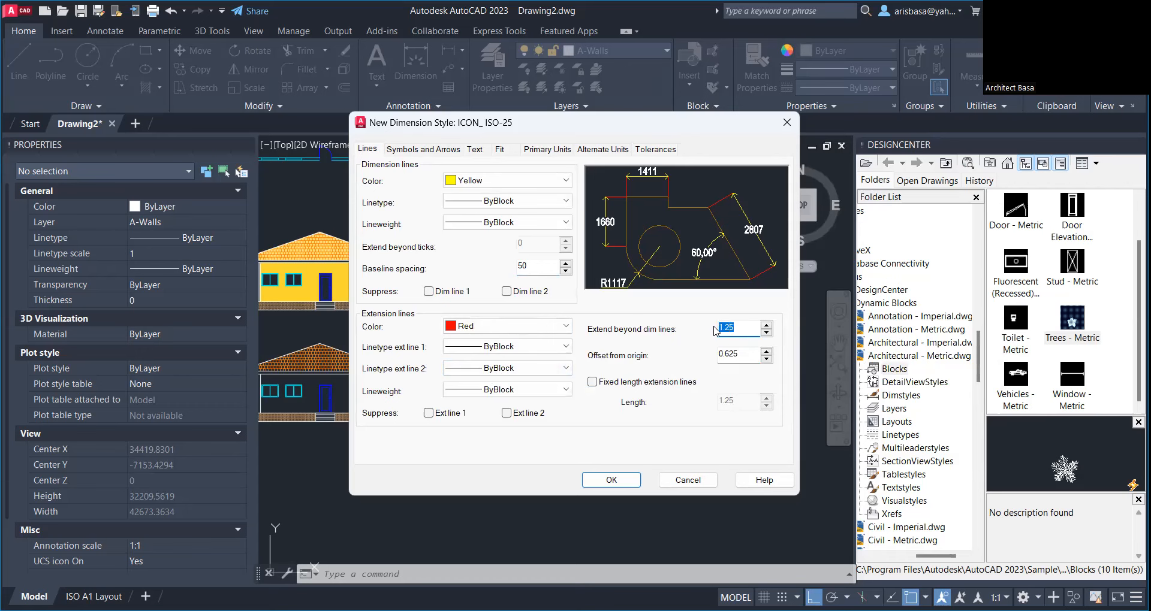
{"action": "type", "text": "300"}
{"action": "left_click_drag", "start_coordinate": [744, 351], "coordinate": [712, 355]}
{"action": "type", "text": "50"}
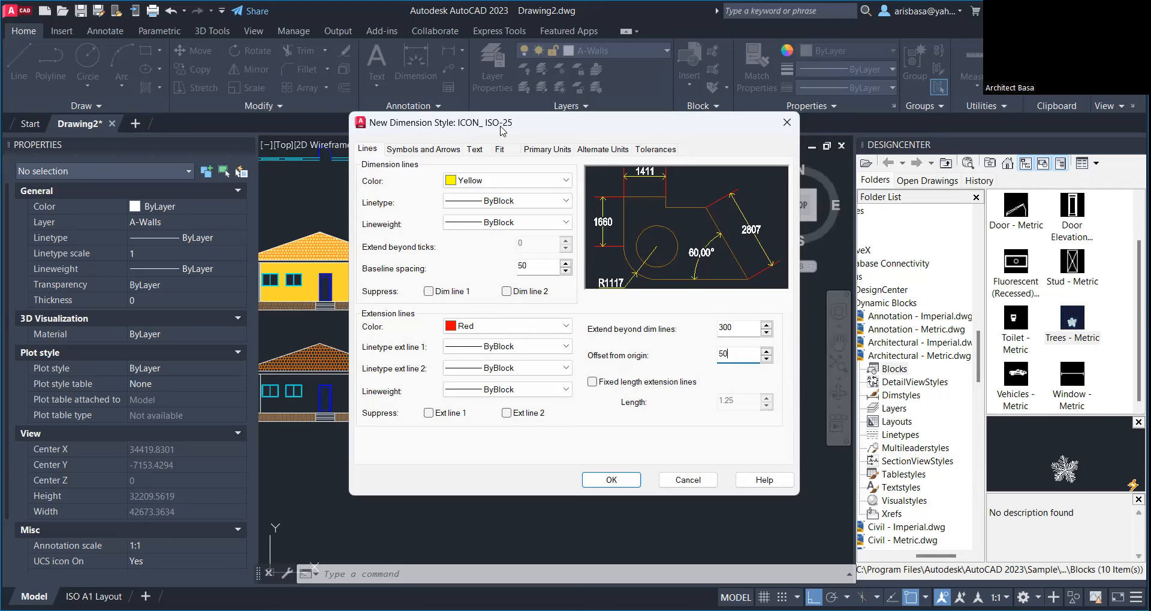
Step: Save the style settings, make ICON_ ISO-25 the current dimension style and close the style manager
{"action": "left_click", "coordinate": [621, 483]}
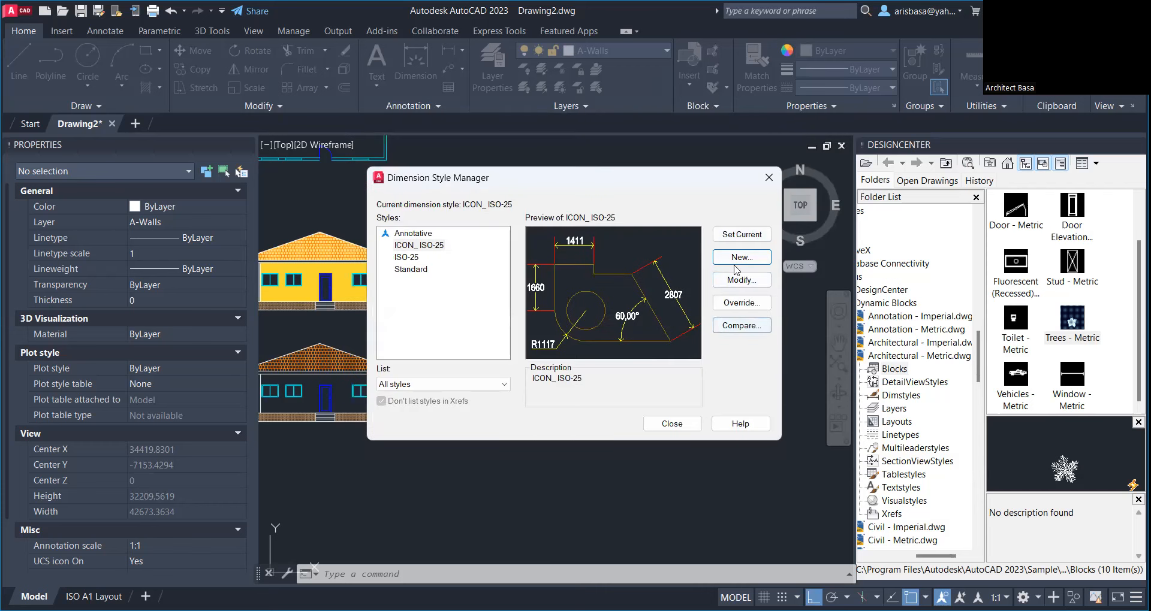
{"action": "left_click", "coordinate": [749, 236]}
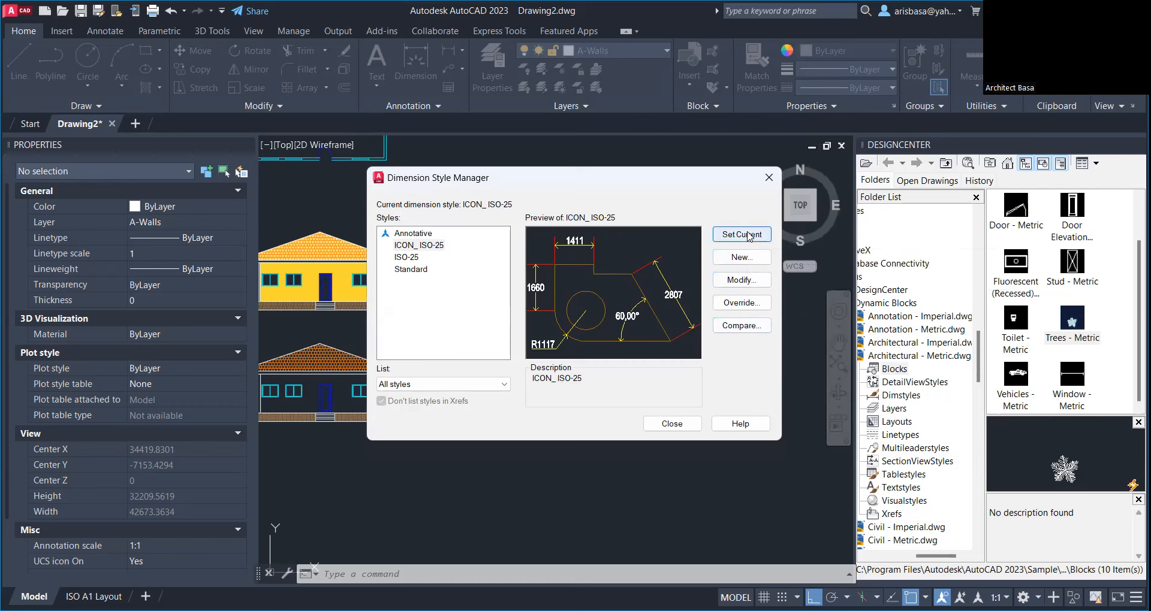
{"action": "left_click", "coordinate": [675, 428]}
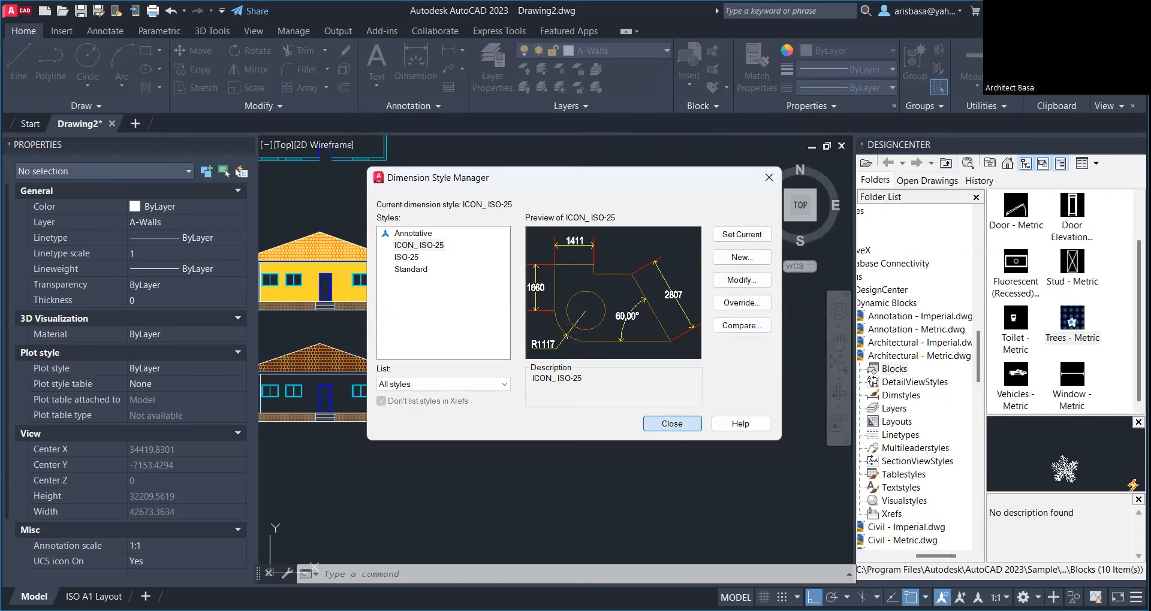
Step: Dimension the width of the lowest edge of the stepped outline beside the elevations
{"action": "mouse_move", "coordinate": [545, 367]}
{"action": "middle_mouse_down"}
{"action": "mouse_move", "coordinate": [628, 371]}
{"action": "mouse_move", "coordinate": [601, 388]}
{"action": "mouse_move", "coordinate": [510, 377]}
{"action": "middle_mouse_up"}
{"action": "scroll", "coordinate": [537, 394], "scroll_direction": "down", "scroll_amount": 1}
{"action": "middle_click_drag", "start_coordinate": [572, 449], "coordinate": [561, 400]}
{"action": "scroll", "coordinate": [561, 400], "scroll_direction": "up", "scroll_amount": 1}
{"action": "scroll", "coordinate": [561, 400], "scroll_direction": "up", "scroll_amount": 2}
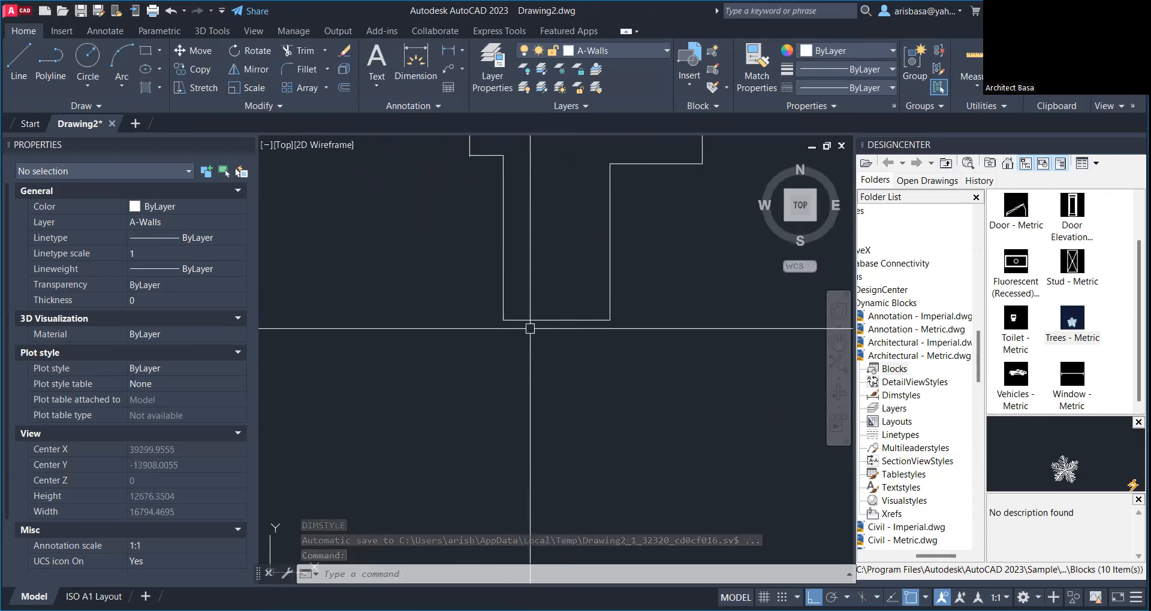
{"action": "left_click", "coordinate": [419, 74]}
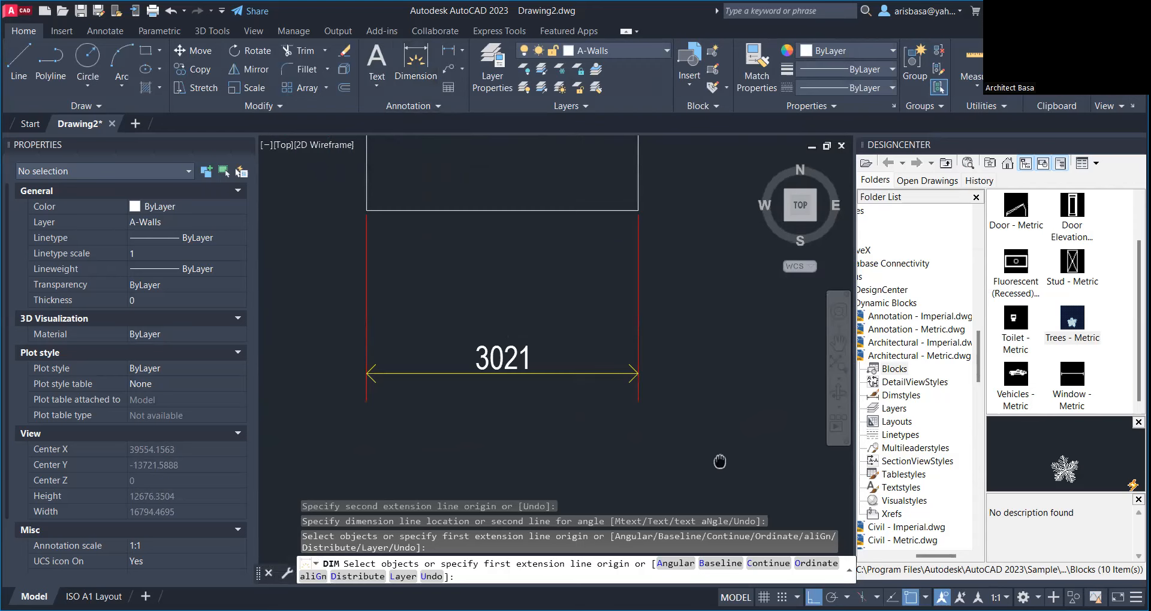
{"action": "key", "text": "Escape"}
Step: Apply the ICON_ ISO-25 style to the dimension above the stepped outline and match its properties onto the vertical dimension
{"action": "scroll", "coordinate": [719, 461], "scroll_direction": "down", "scroll_amount": 5}
{"action": "left_click", "coordinate": [596, 208]}
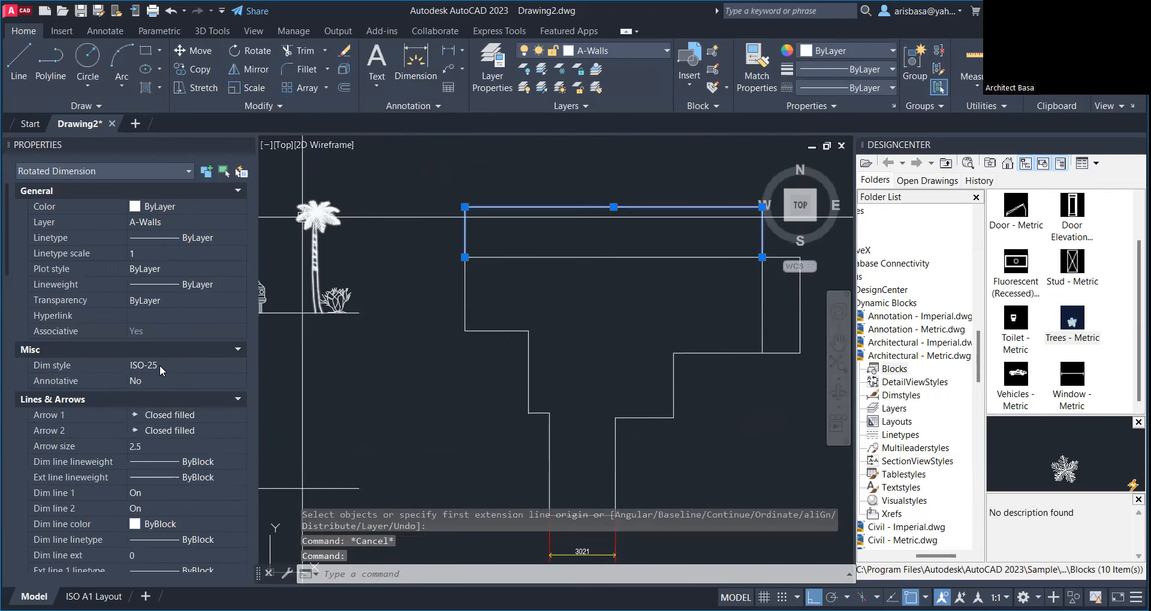
{"action": "left_click", "coordinate": [133, 372]}
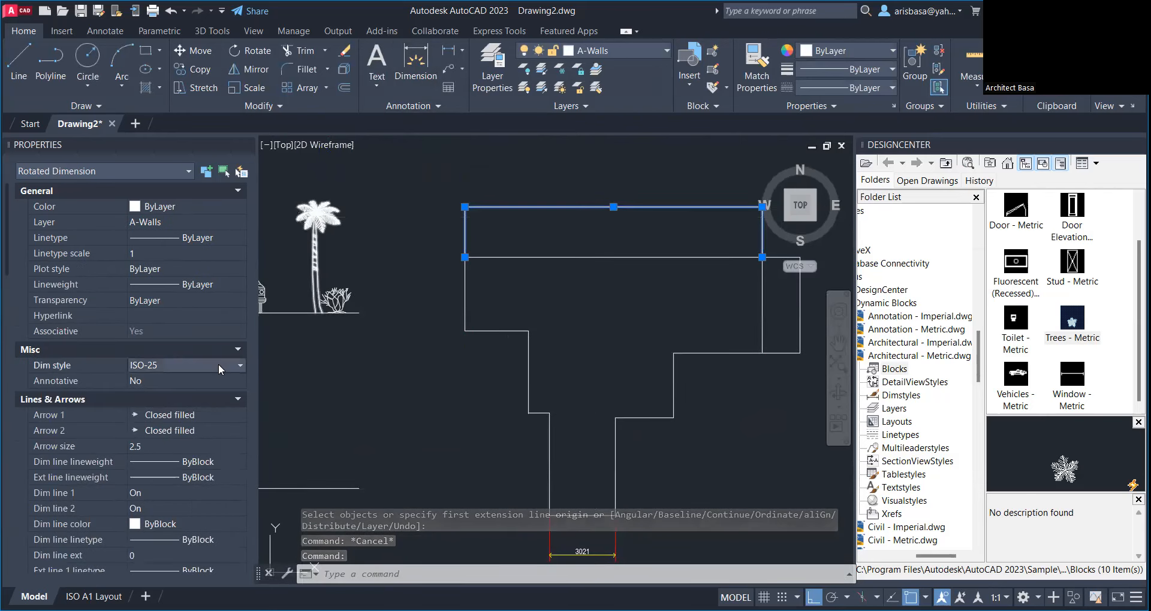
{"action": "left_click", "coordinate": [239, 366]}
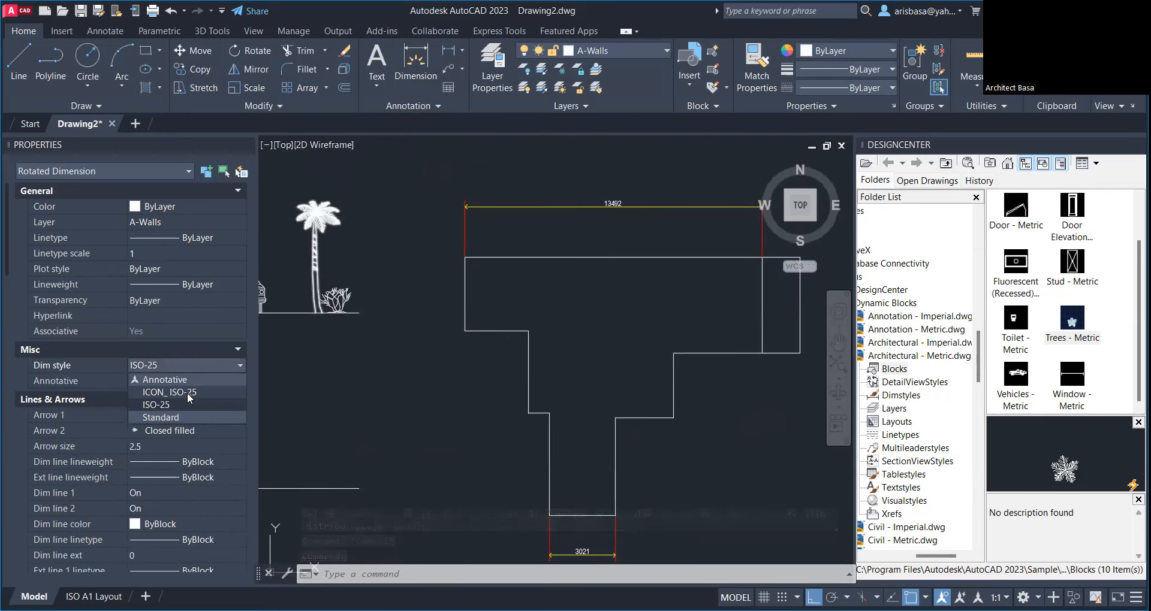
{"action": "left_click", "coordinate": [188, 393]}
{"action": "mouse_move", "coordinate": [608, 239]}
{"action": "middle_mouse_down"}
{"action": "mouse_move", "coordinate": [596, 262]}
{"action": "mouse_move", "coordinate": [532, 257]}
{"action": "middle_mouse_up"}
{"action": "key", "text": "Escape"}
{"action": "key", "text": "Escape"}
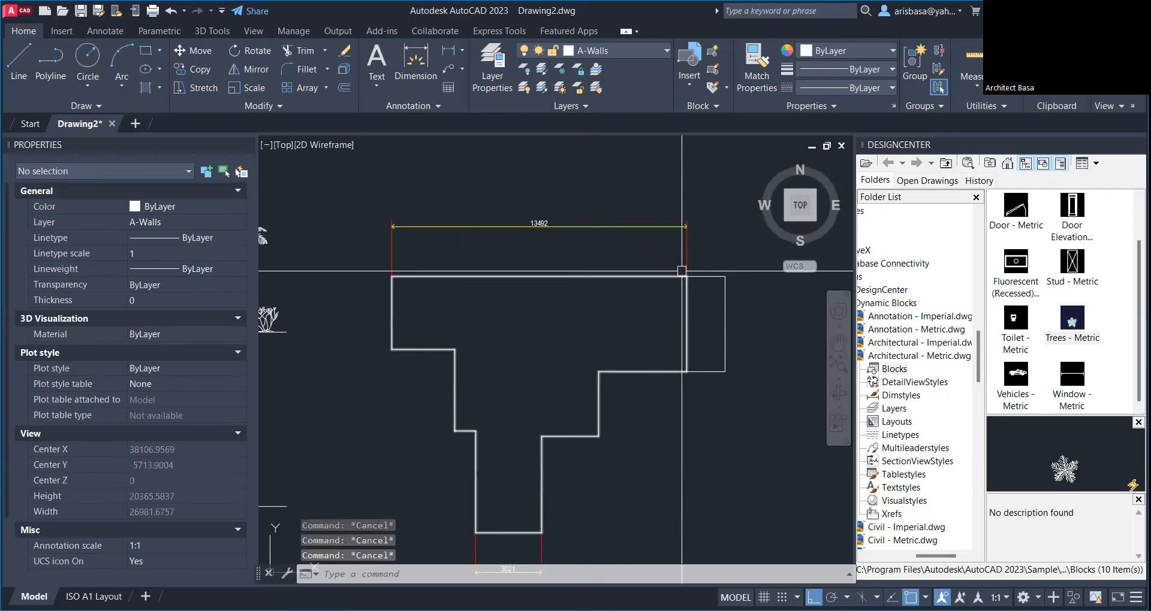
{"action": "scroll", "coordinate": [652, 240], "scroll_direction": "up", "scroll_amount": 3}
{"action": "middle_click_drag", "start_coordinate": [653, 240], "coordinate": [582, 240]}
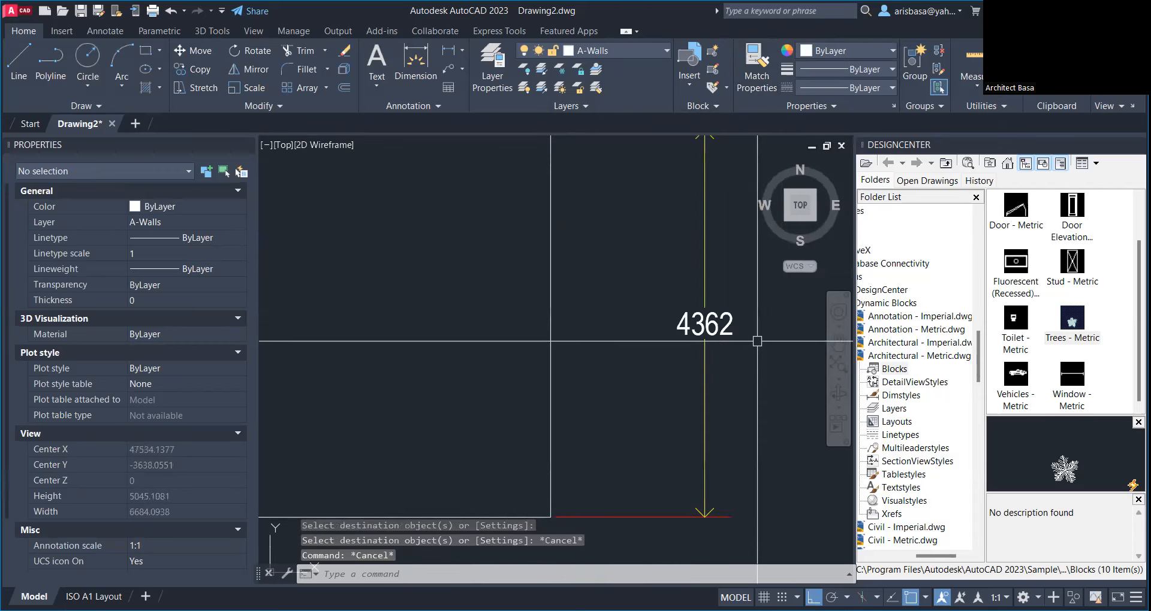
Step: Draw one vertical and two horizontal double-line partition walls inside the floor plan, trimmed to the walls they meet
{"action": "scroll", "coordinate": [757, 341], "scroll_direction": "down", "scroll_amount": 10}
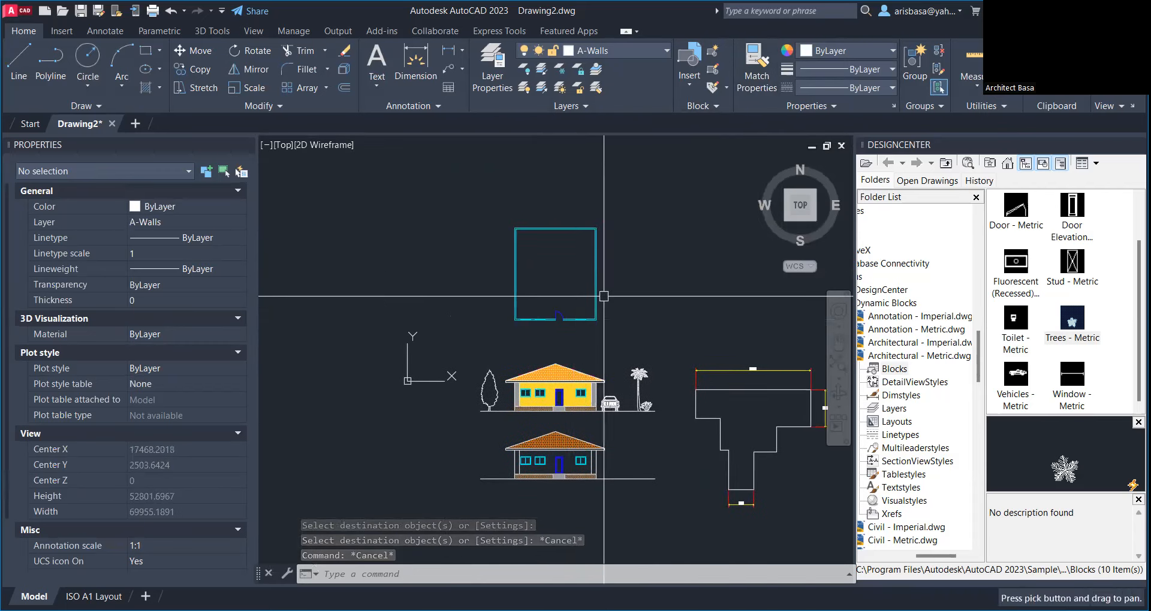
{"action": "scroll", "coordinate": [560, 257], "scroll_direction": "up", "scroll_amount": 4}
{"action": "middle_click_drag", "start_coordinate": [559, 257], "coordinate": [514, 303]}
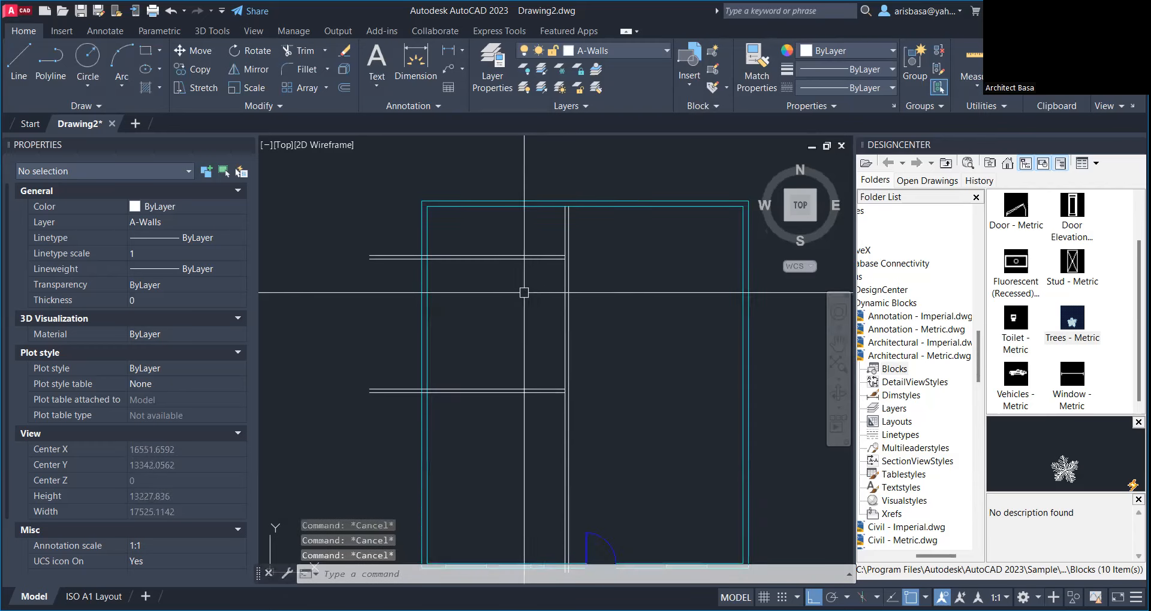
{"action": "middle_click_drag", "start_coordinate": [493, 294], "coordinate": [497, 289]}
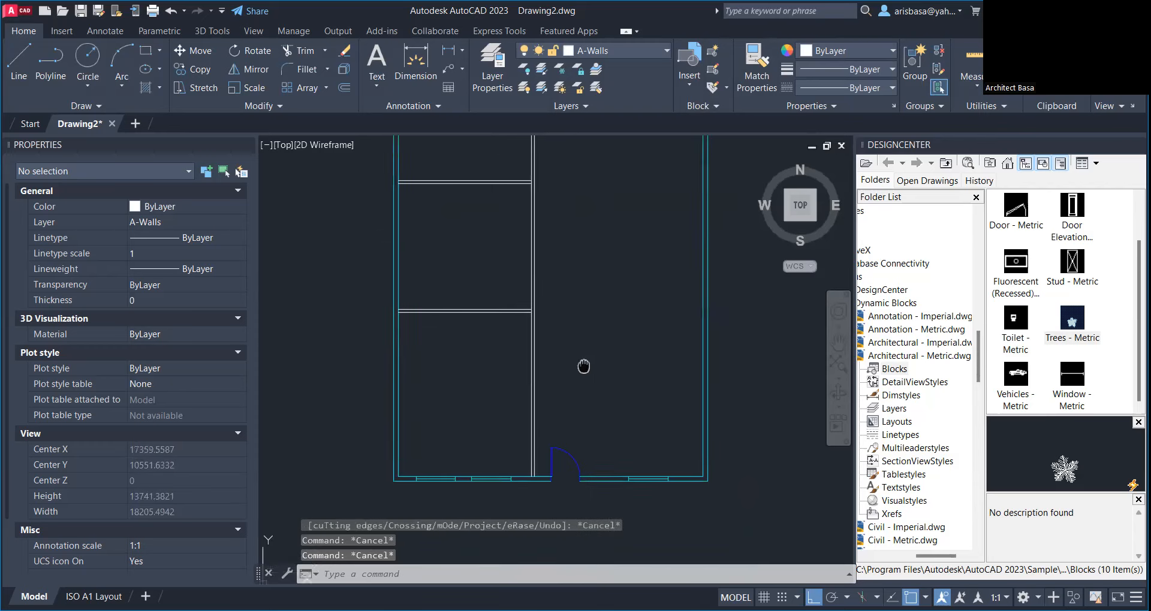
{"action": "middle_click_drag", "start_coordinate": [584, 366], "coordinate": [571, 408]}
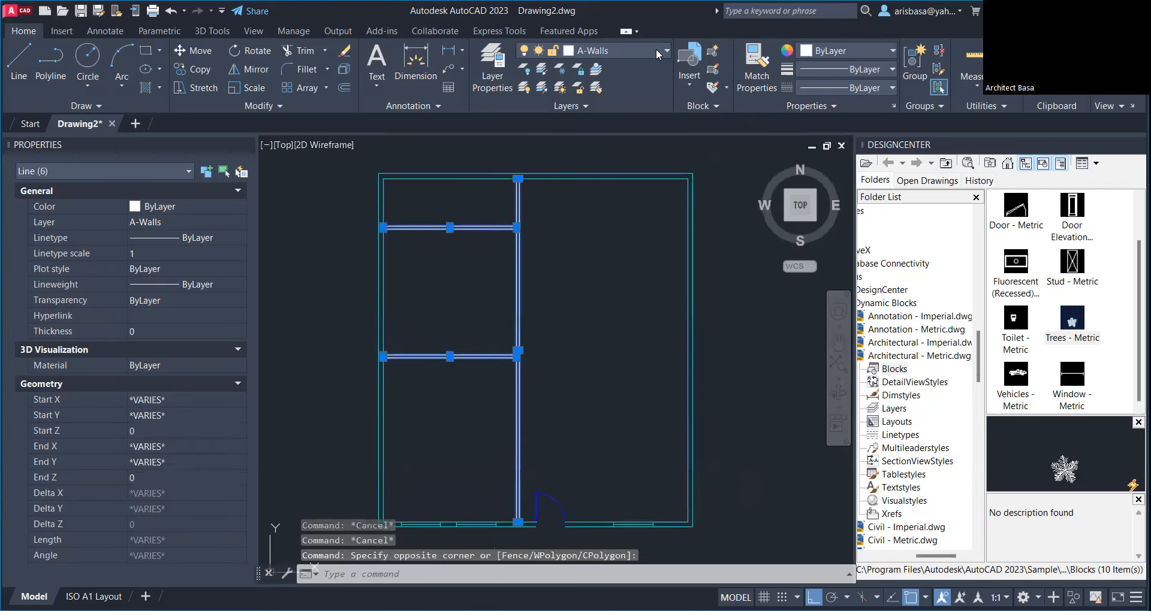
Step: Assign the six partition wall lines to the A-Walls layer
{"action": "left_click", "coordinate": [656, 48]}
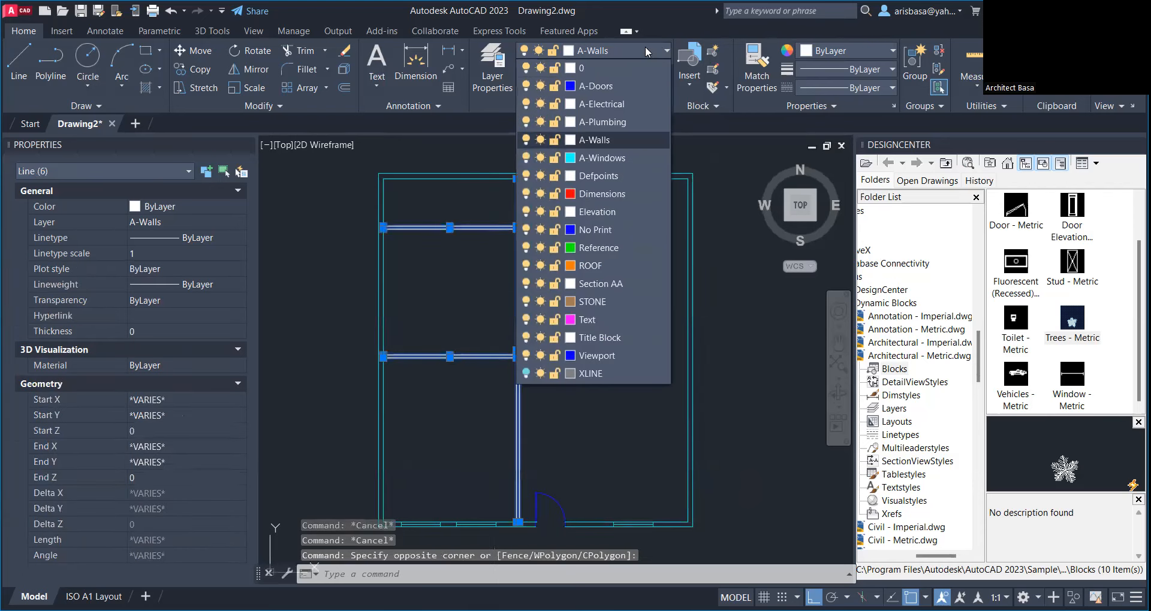
{"action": "left_click", "coordinate": [606, 139]}
{"action": "mouse_move", "coordinate": [573, 256]}
{"action": "middle_mouse_down"}
{"action": "mouse_move", "coordinate": [574, 266]}
{"action": "mouse_move", "coordinate": [570, 242]}
{"action": "middle_mouse_up"}
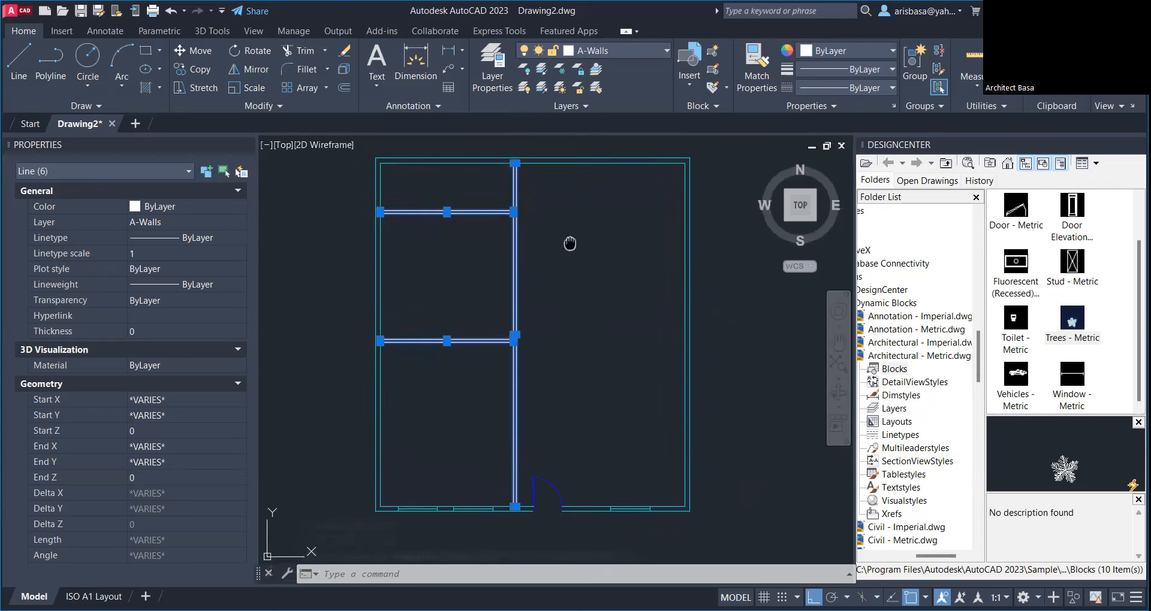
{"action": "key", "text": "Escape"}
Step: Assign the inner and outer perimeter wall polylines of the floor plan to the A-Walls layer
{"action": "left_click", "coordinate": [619, 158]}
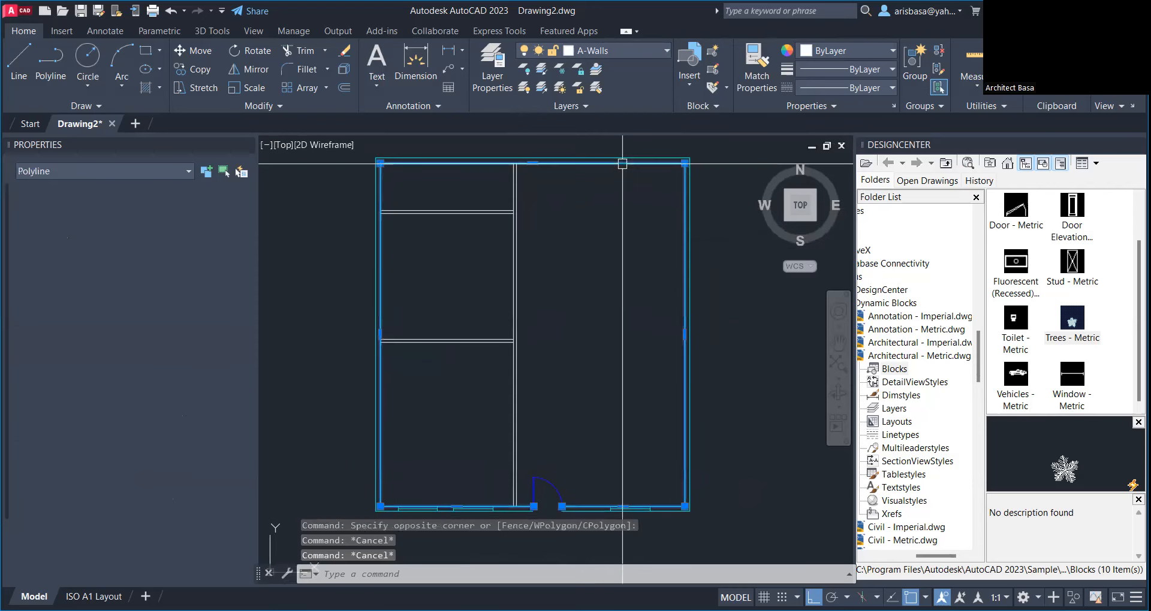
{"action": "key", "text": "Escape"}
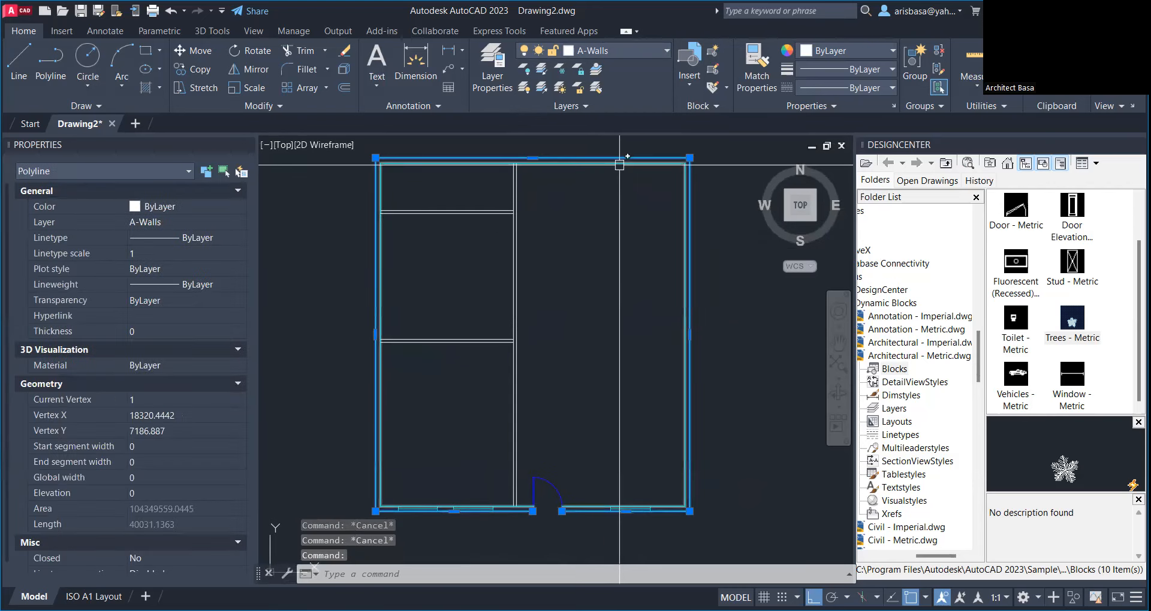
{"action": "left_click", "coordinate": [619, 158]}
{"action": "left_click", "coordinate": [620, 163]}
{"action": "scroll", "coordinate": [602, 196], "scroll_direction": "down", "scroll_amount": 3}
{"action": "mouse_move", "coordinate": [596, 252]}
{"action": "middle_mouse_down"}
{"action": "mouse_move", "coordinate": [596, 192]}
{"action": "mouse_move", "coordinate": [564, 228]}
{"action": "middle_mouse_up"}
{"action": "scroll", "coordinate": [565, 216], "scroll_direction": "down", "scroll_amount": 2}
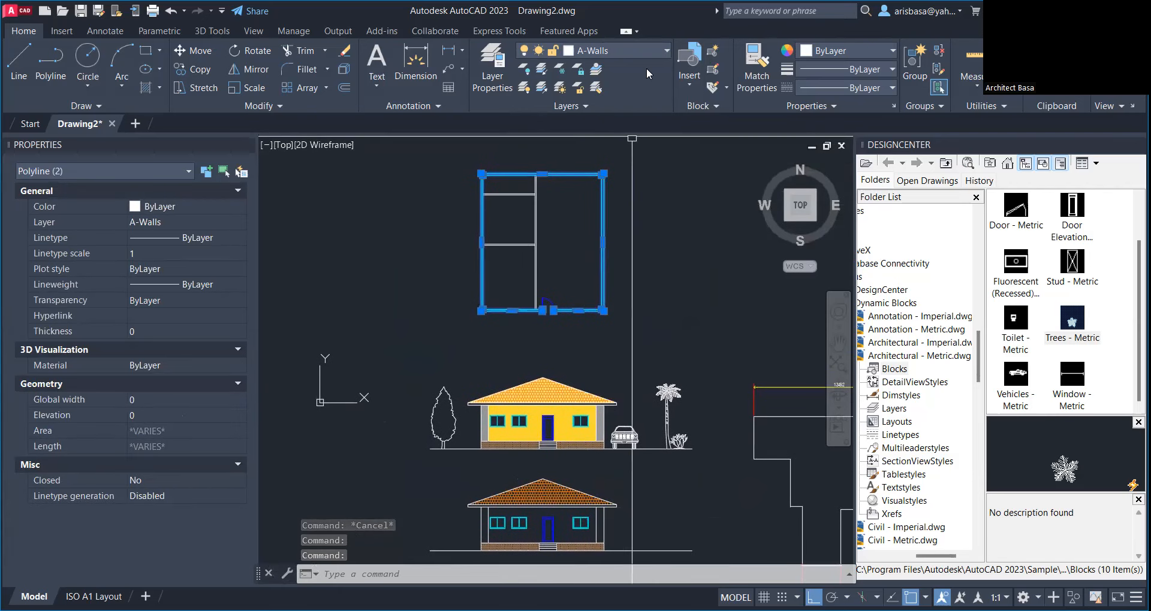
{"action": "left_click", "coordinate": [645, 52]}
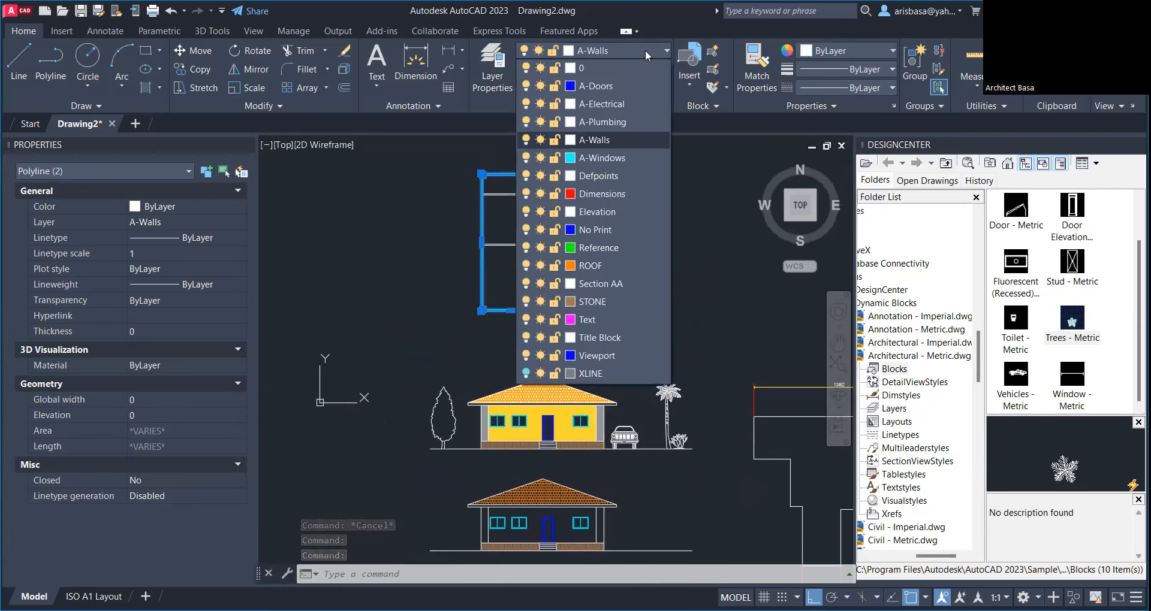
{"action": "left_click", "coordinate": [611, 148]}
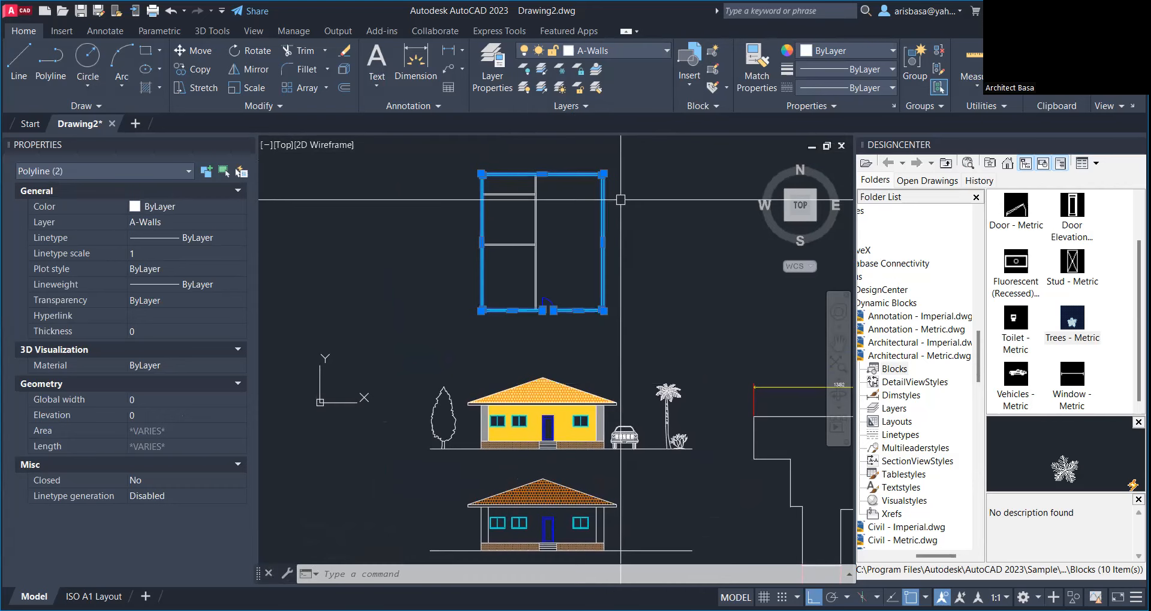
{"action": "key", "text": "Escape"}
{"action": "key", "text": "Escape"}
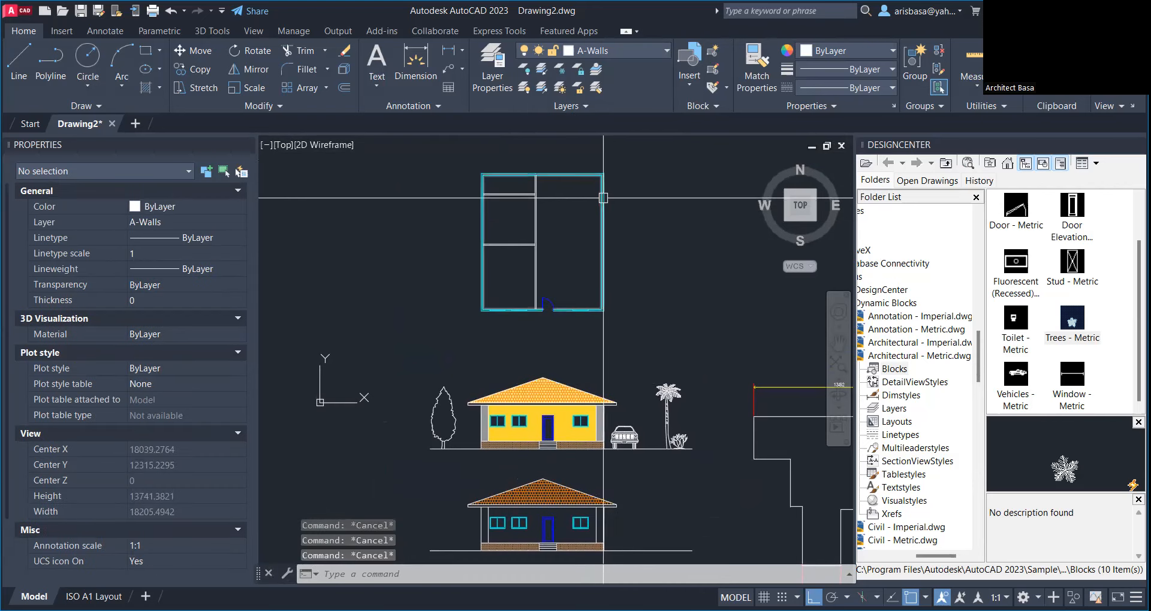
{"action": "left_click", "coordinate": [603, 206]}
{"action": "scroll", "coordinate": [606, 185], "scroll_direction": "up", "scroll_amount": 8}
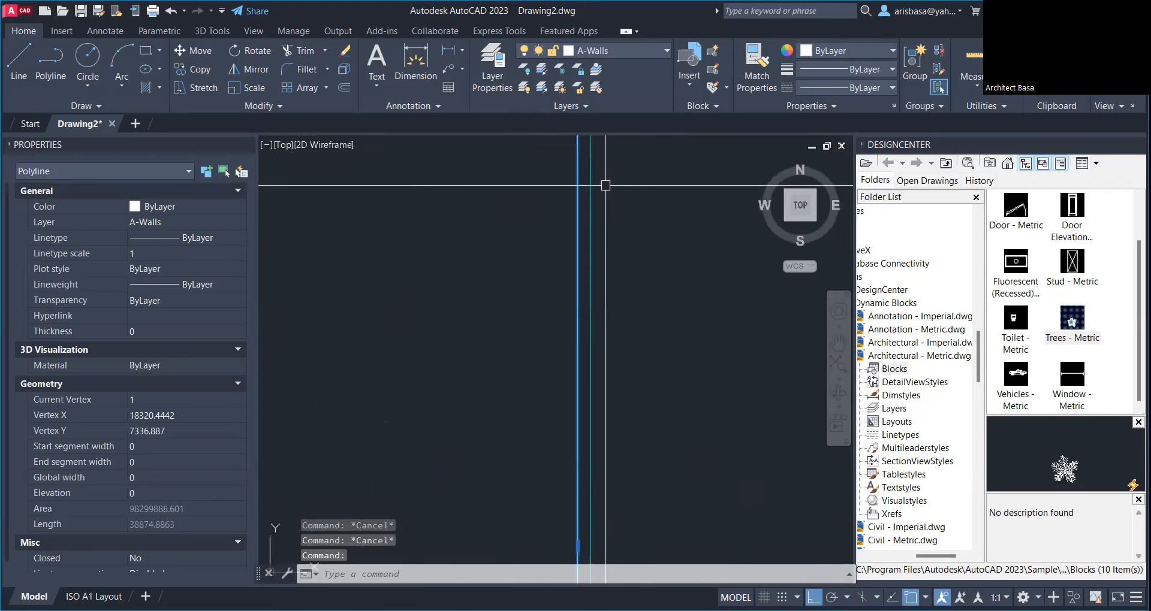
{"action": "scroll", "coordinate": [601, 190], "scroll_direction": "down", "scroll_amount": 4}
{"action": "middle_click_drag", "start_coordinate": [598, 202], "coordinate": [599, 221]}
{"action": "key", "text": "Escape"}
{"action": "left_click", "coordinate": [599, 208]}
{"action": "left_click", "coordinate": [850, 53]}
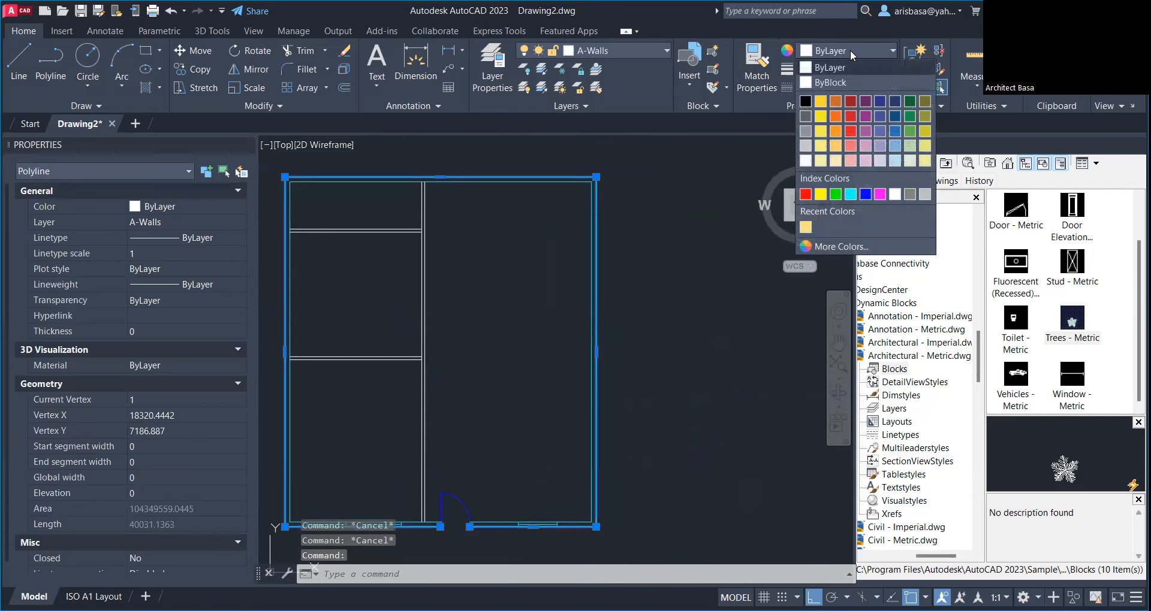
{"action": "key", "text": "Escape"}
{"action": "key", "text": "Escape"}
{"action": "key", "text": "Escape"}
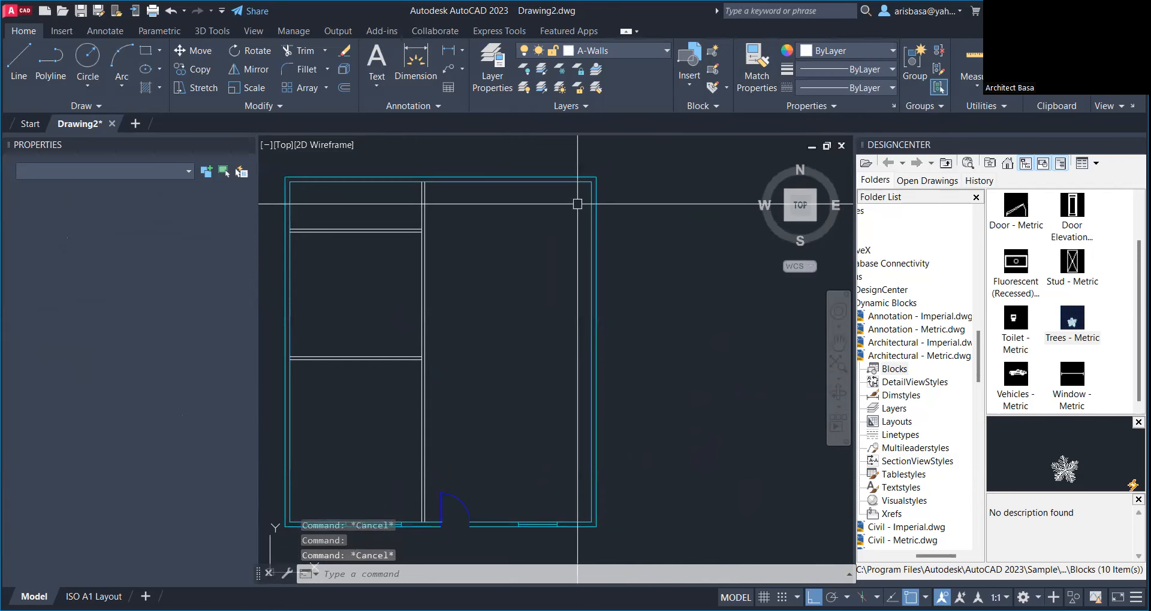
{"action": "scroll", "coordinate": [419, 217], "scroll_direction": "up", "scroll_amount": 2}
{"action": "mouse_move", "coordinate": [454, 224]}
{"action": "middle_mouse_down"}
{"action": "mouse_move", "coordinate": [463, 247]}
{"action": "mouse_move", "coordinate": [461, 233]}
{"action": "middle_mouse_up"}
{"action": "left_click", "coordinate": [438, 243]}
{"action": "scroll", "coordinate": [463, 242], "scroll_direction": "down", "scroll_amount": 2}
{"action": "key", "text": "Escape"}
{"action": "mouse_move", "coordinate": [464, 274]}
{"action": "middle_mouse_down"}
{"action": "mouse_move", "coordinate": [478, 174]}
{"action": "mouse_move", "coordinate": [464, 226]}
{"action": "mouse_move", "coordinate": [476, 292]}
{"action": "mouse_move", "coordinate": [471, 281]}
{"action": "mouse_move", "coordinate": [481, 283]}
{"action": "middle_mouse_up"}
{"action": "scroll", "coordinate": [478, 200], "scroll_direction": "down", "scroll_amount": 2}
{"action": "scroll", "coordinate": [470, 237], "scroll_direction": "up", "scroll_amount": 6}
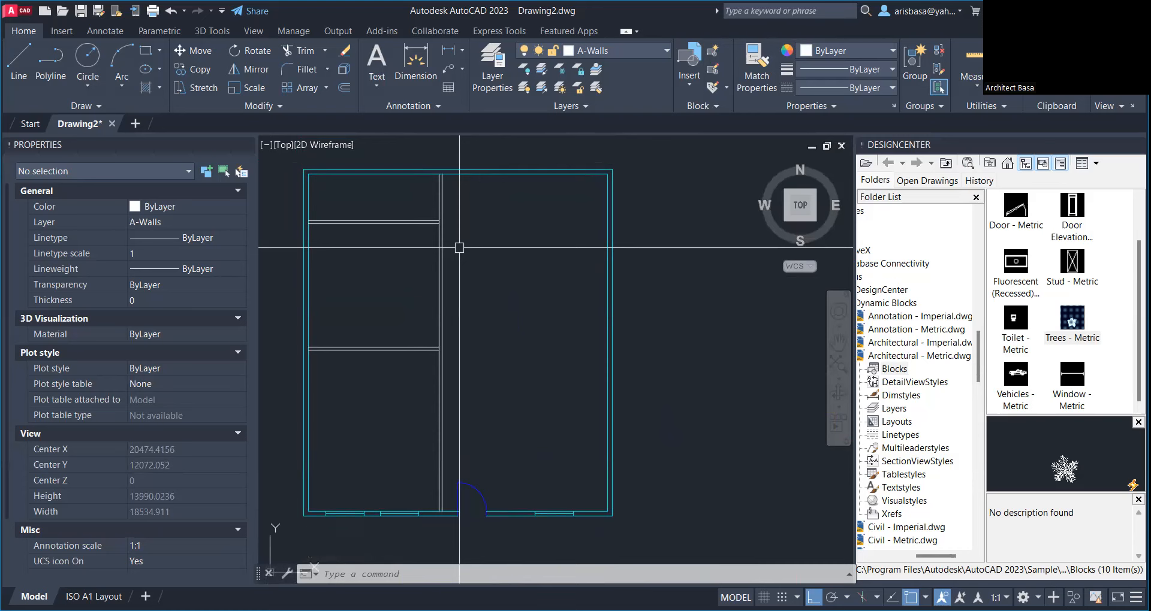
Step: Dimension the floor plan's overall width above its upper wall and its overall height beside its left wall
{"action": "mouse_move", "coordinate": [473, 285]}
{"action": "middle_mouse_down"}
{"action": "mouse_move", "coordinate": [483, 355]}
{"action": "mouse_move", "coordinate": [488, 300]}
{"action": "middle_mouse_up"}
{"action": "scroll", "coordinate": [486, 348], "scroll_direction": "down", "scroll_amount": 2}
{"action": "left_click", "coordinate": [415, 66]}
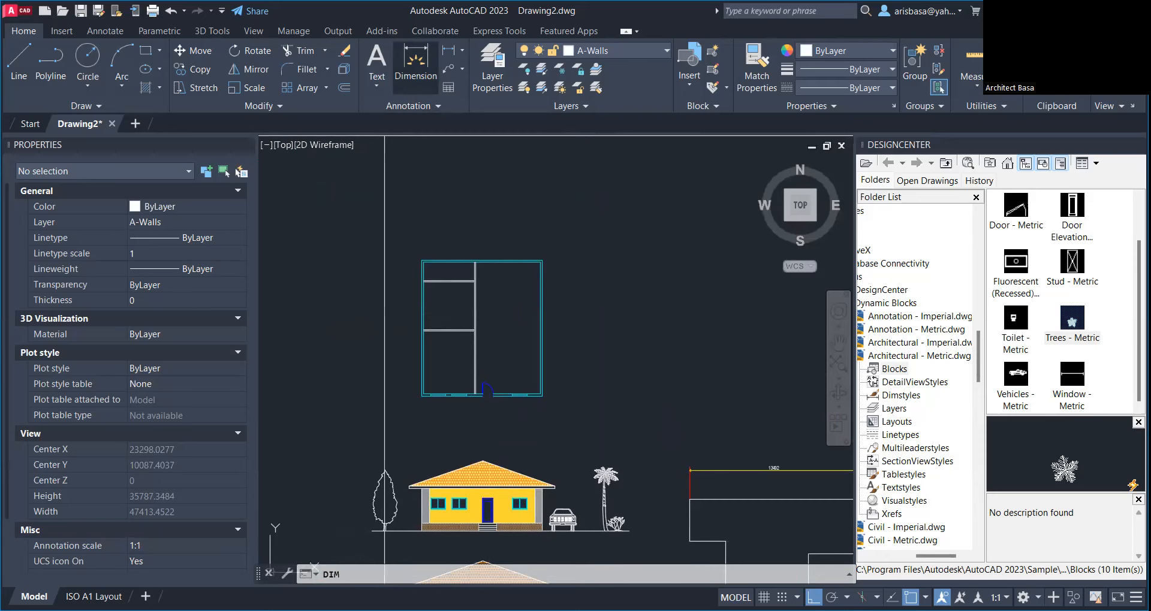
{"action": "scroll", "coordinate": [476, 351], "scroll_direction": "up", "scroll_amount": 2}
{"action": "left_click", "coordinate": [391, 208]}
{"action": "left_click", "coordinate": [580, 208]}
{"action": "left_click", "coordinate": [484, 169]}
{"action": "left_click", "coordinate": [391, 208]}
{"action": "left_click", "coordinate": [390, 421]}
{"action": "left_click", "coordinate": [344, 314]}
{"action": "key", "text": "Escape"}
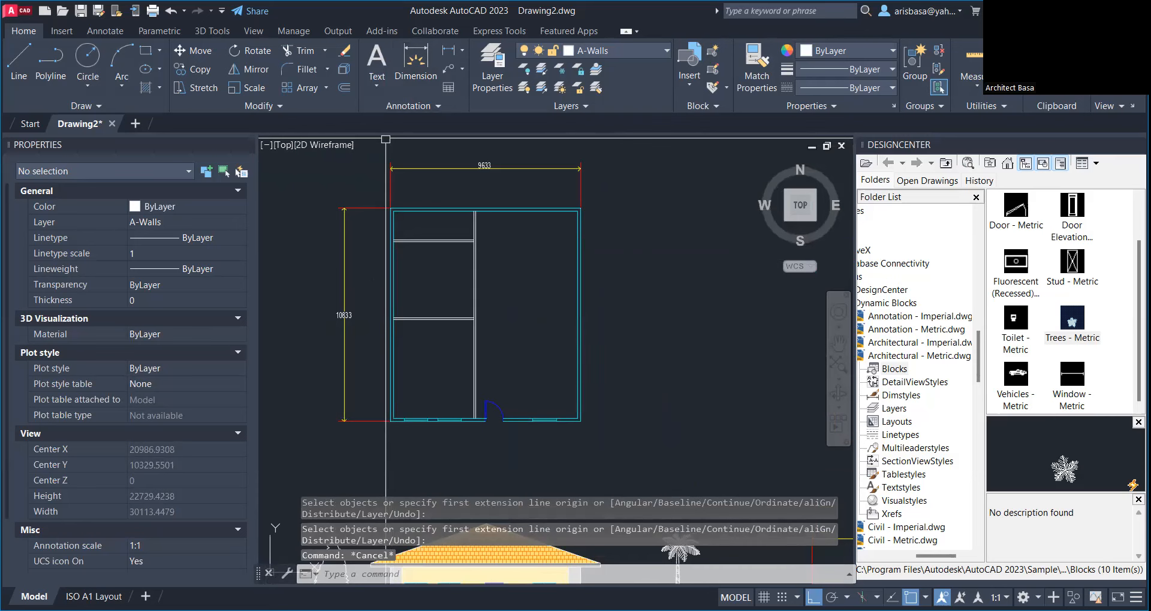
Step: Dimension the widths on both sides of the vertical partition, placed between the overall width dimension and the floor plan
{"action": "left_click", "coordinate": [461, 51]}
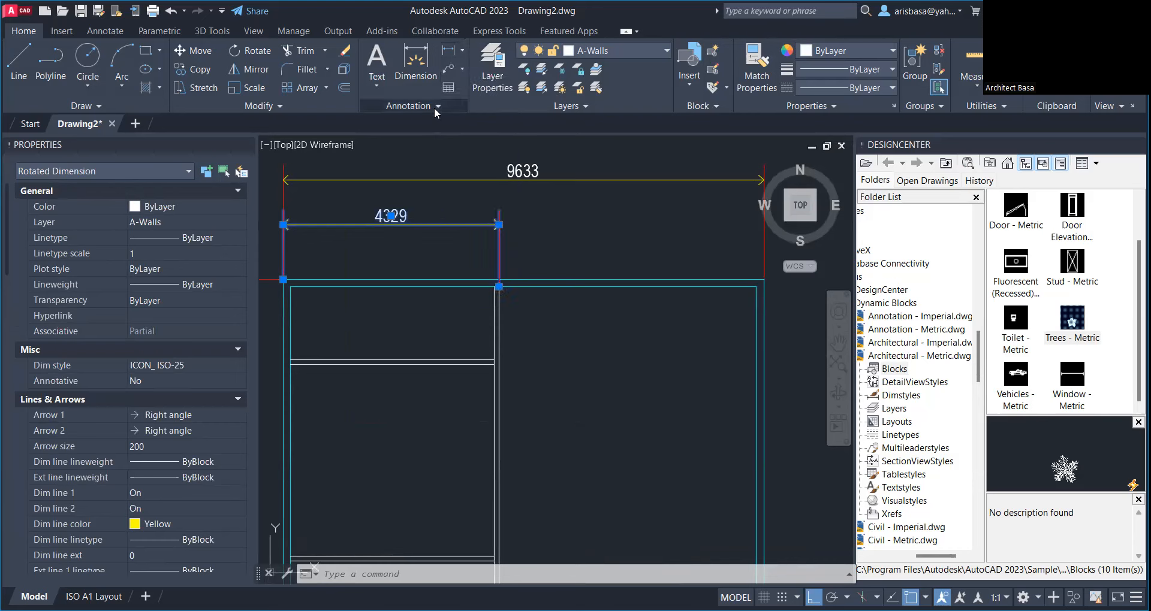
{"action": "left_click", "coordinate": [462, 51]}
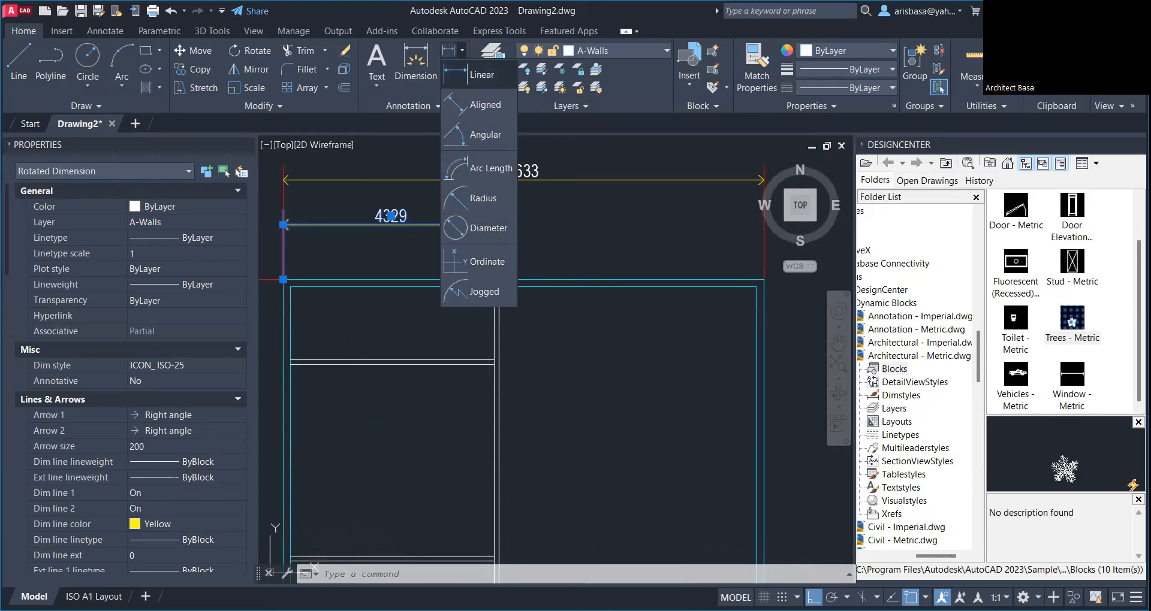
{"action": "key", "text": "Escape"}
{"action": "key", "text": "Escape"}
{"action": "key", "text": "Escape"}
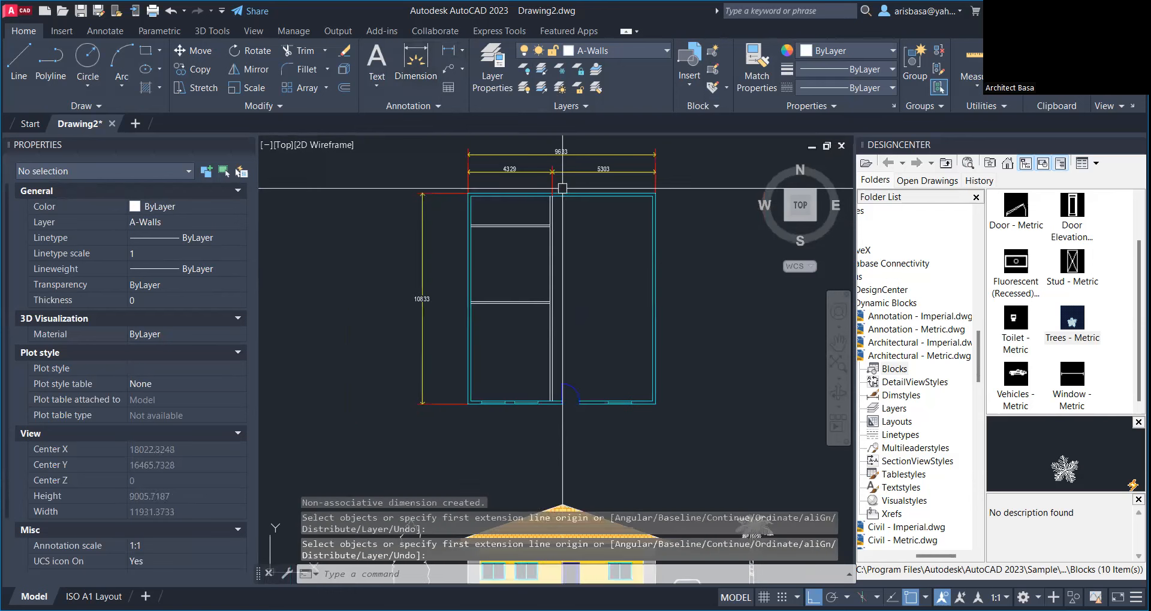
{"action": "key", "text": "Escape"}
{"action": "key", "text": "Escape"}
{"action": "key", "text": "Escape"}
Step: Add vertical linear dimensions left of the lower elevation for its total height and for the height up to the eave
{"action": "middle_click_drag", "start_coordinate": [503, 298], "coordinate": [486, 326]}
{"action": "middle_click_drag", "start_coordinate": [557, 306], "coordinate": [550, 208]}
{"action": "scroll", "coordinate": [559, 297], "scroll_direction": "down", "scroll_amount": 1}
{"action": "scroll", "coordinate": [574, 245], "scroll_direction": "up", "scroll_amount": 4}
{"action": "scroll", "coordinate": [574, 245], "scroll_direction": "down", "scroll_amount": 2}
{"action": "middle_click_drag", "start_coordinate": [562, 348], "coordinate": [578, 256]}
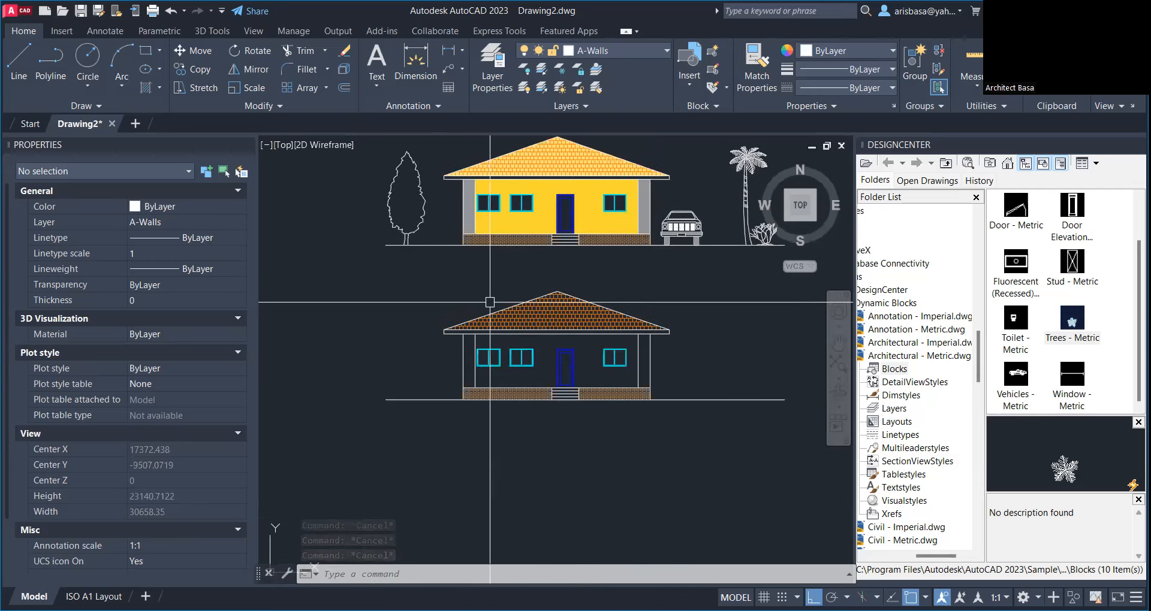
{"action": "scroll", "coordinate": [482, 305], "scroll_direction": "up", "scroll_amount": 2}
{"action": "middle_click_drag", "start_coordinate": [480, 302], "coordinate": [482, 284]}
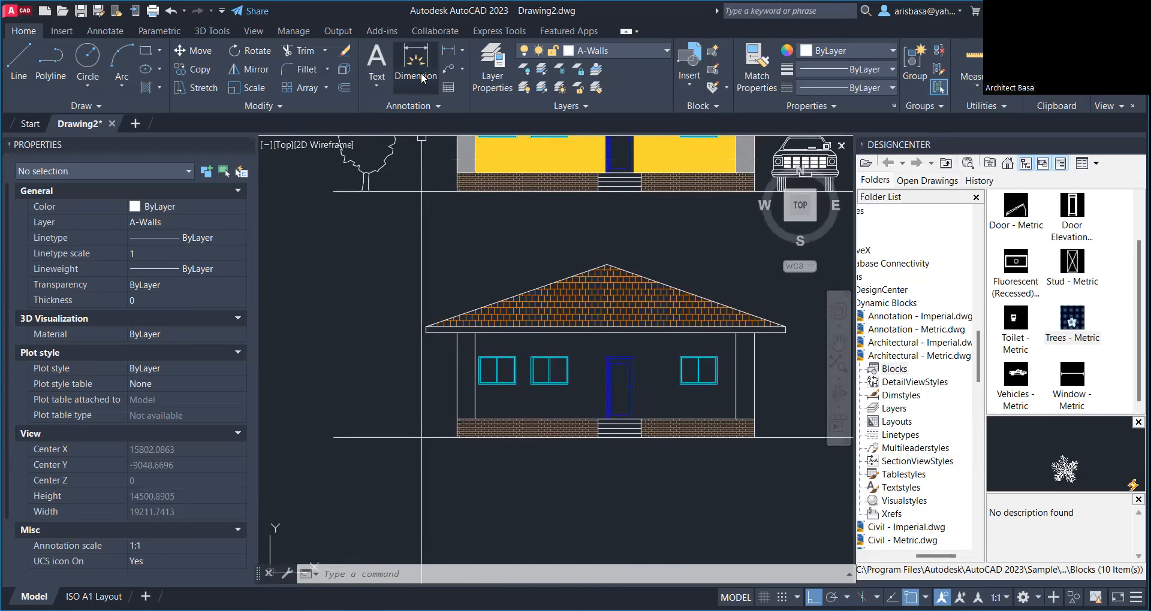
{"action": "left_click", "coordinate": [461, 51]}
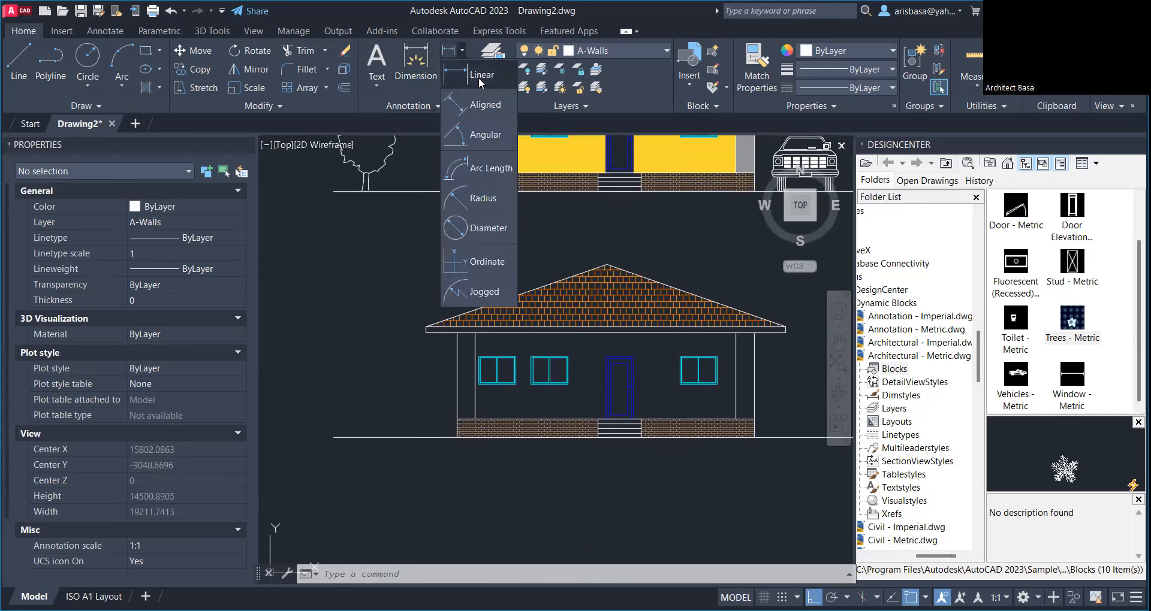
{"action": "left_click", "coordinate": [478, 77]}
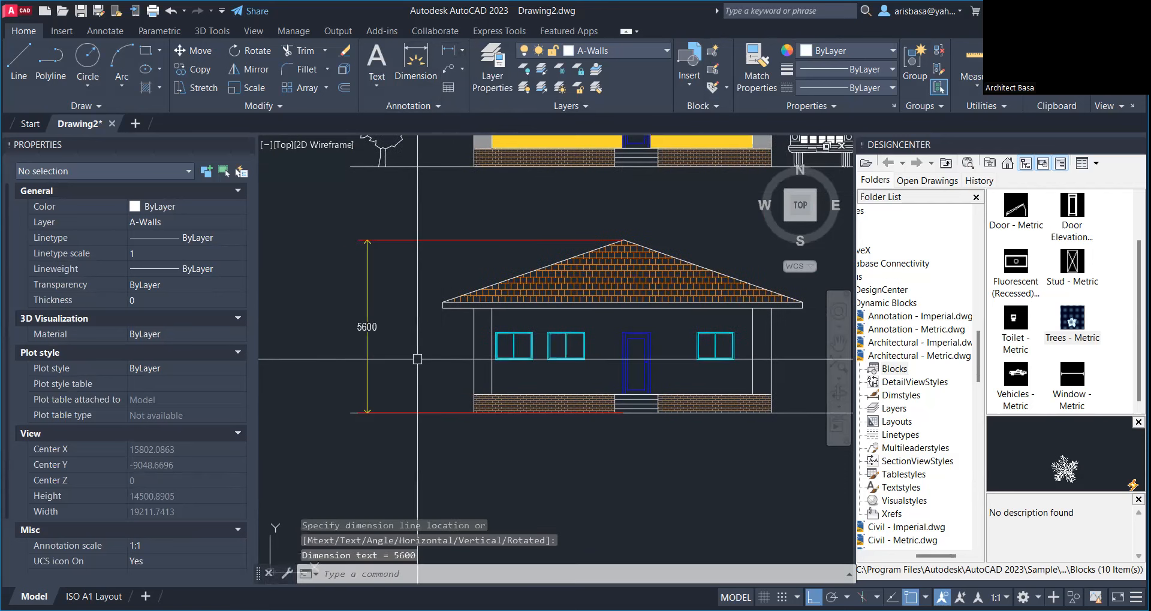
{"action": "scroll", "coordinate": [372, 417], "scroll_direction": "up", "scroll_amount": 2}
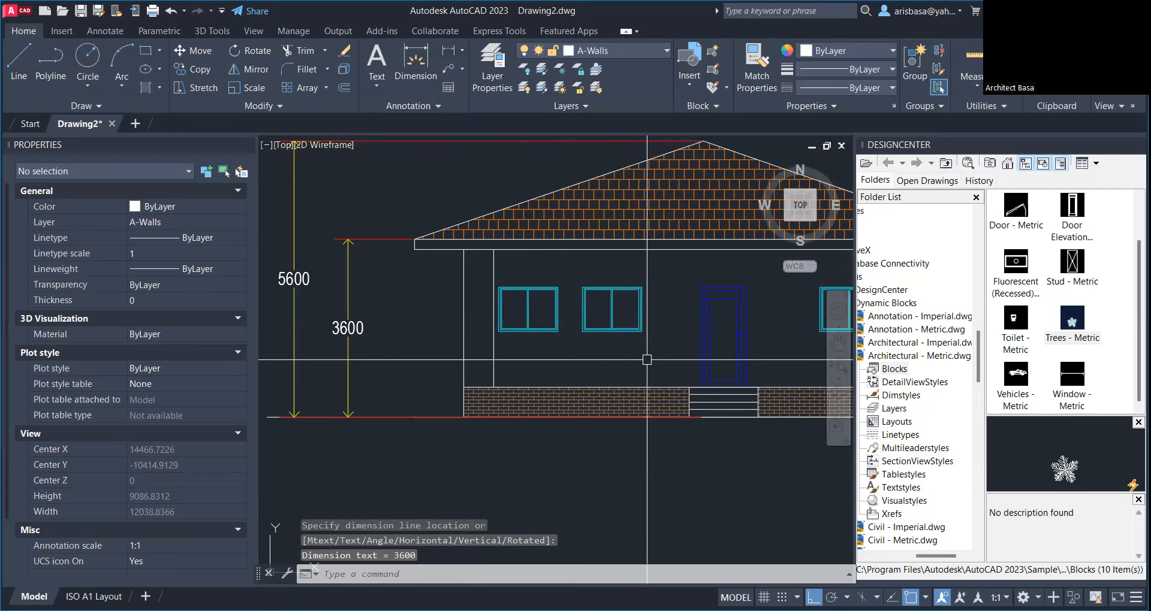
Step: Dimension the plinth height and the window sill height above the plinth on the left side of the lower elevation
{"action": "middle_click_drag", "start_coordinate": [635, 349], "coordinate": [576, 346]}
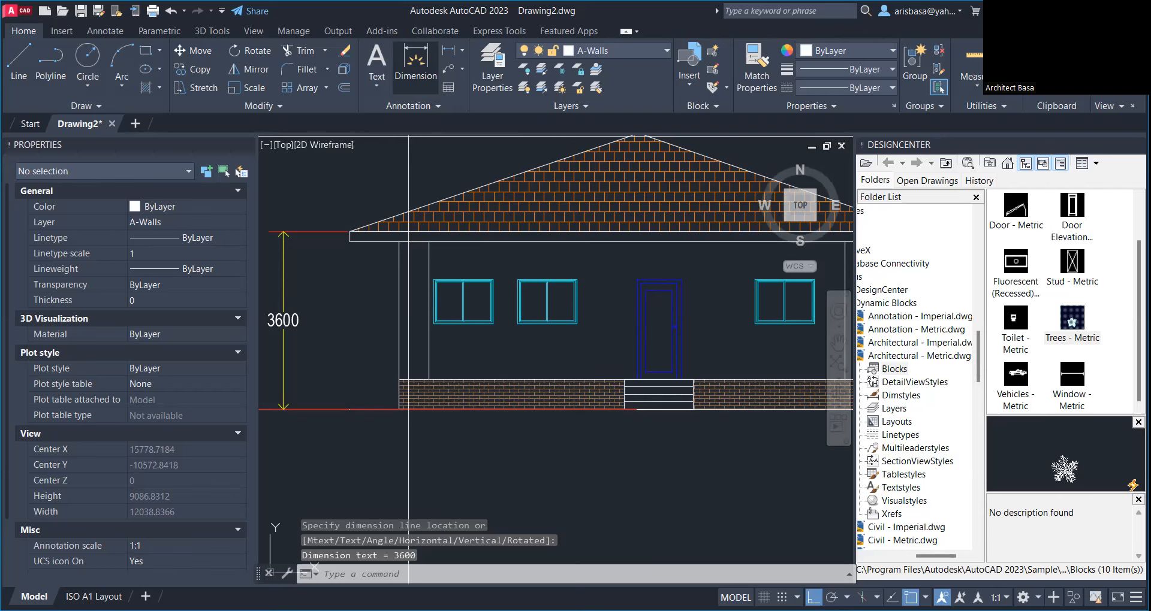
{"action": "key", "text": "Escape"}
{"action": "key", "text": "Escape"}
Step: Shift the 600 plinth dimension toward the wall with its text centred between the extension lines, clear of the 1132 text
{"action": "scroll", "coordinate": [533, 323], "scroll_direction": "up", "scroll_amount": 5}
{"action": "scroll", "coordinate": [533, 324], "scroll_direction": "down", "scroll_amount": 2}
{"action": "scroll", "coordinate": [531, 307], "scroll_direction": "up", "scroll_amount": 2}
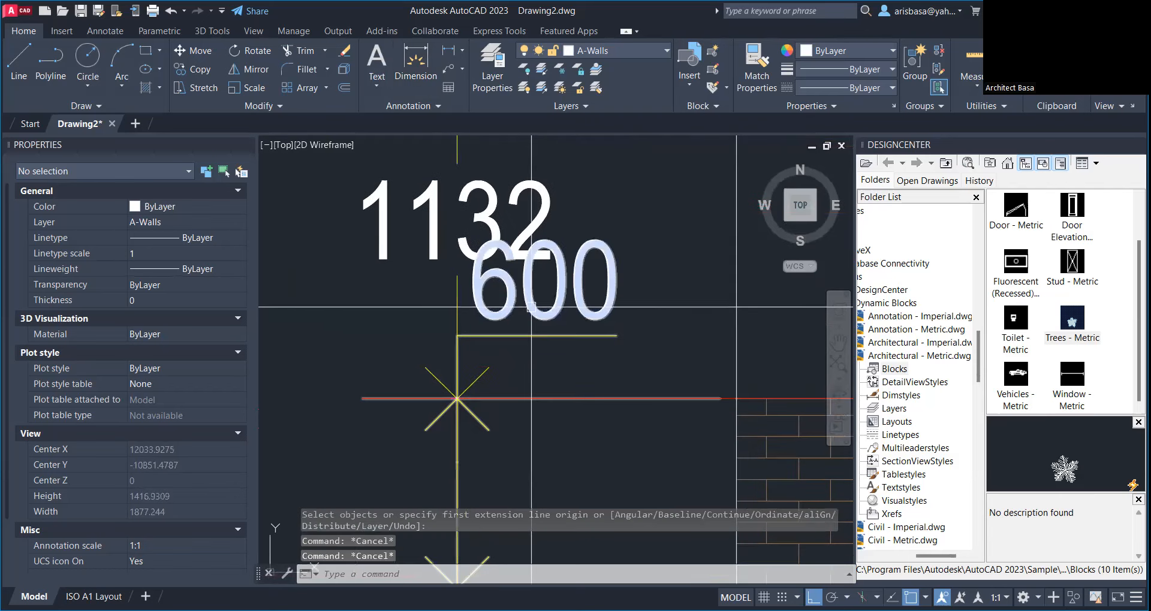
{"action": "left_click", "coordinate": [531, 307]}
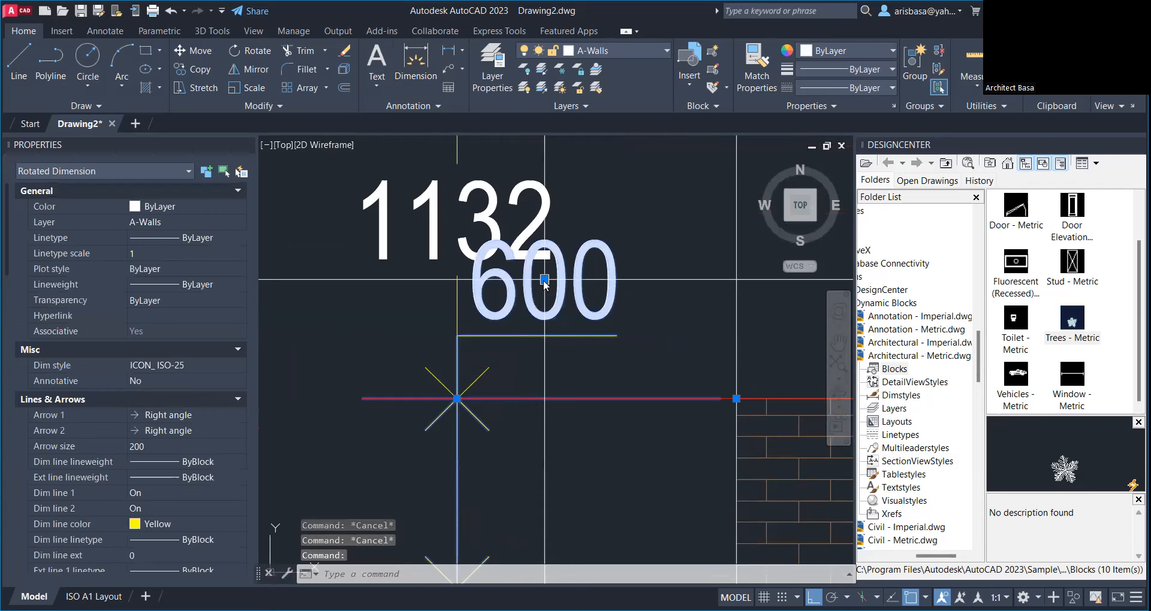
{"action": "mouse_move", "coordinate": [544, 281]}
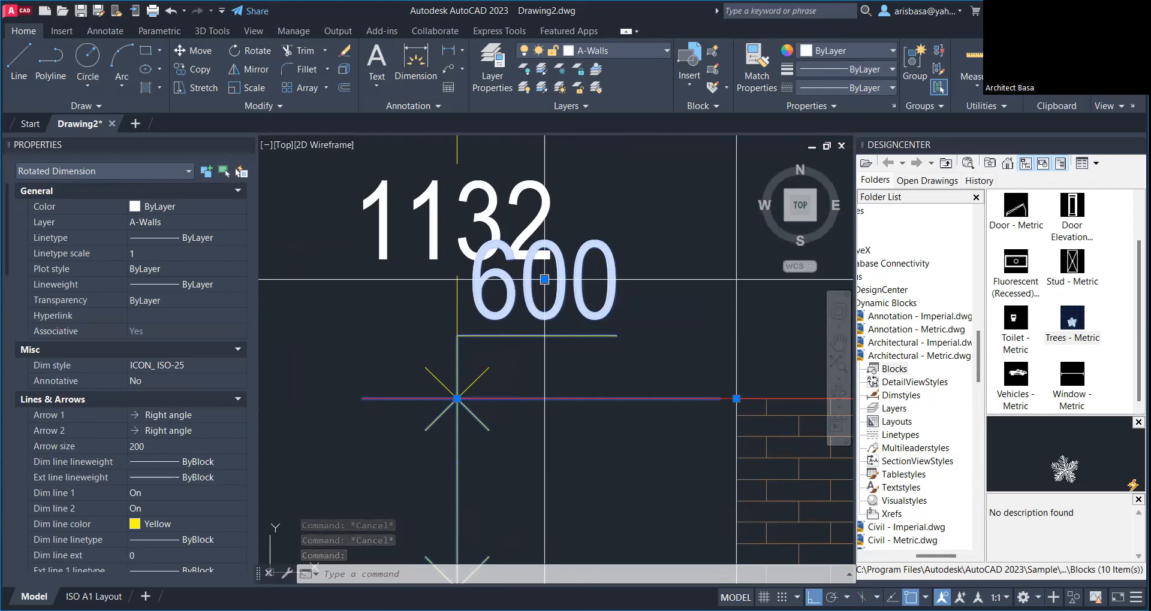
{"action": "left_click", "coordinate": [544, 279]}
{"action": "scroll", "coordinate": [548, 374], "scroll_direction": "down", "scroll_amount": 2}
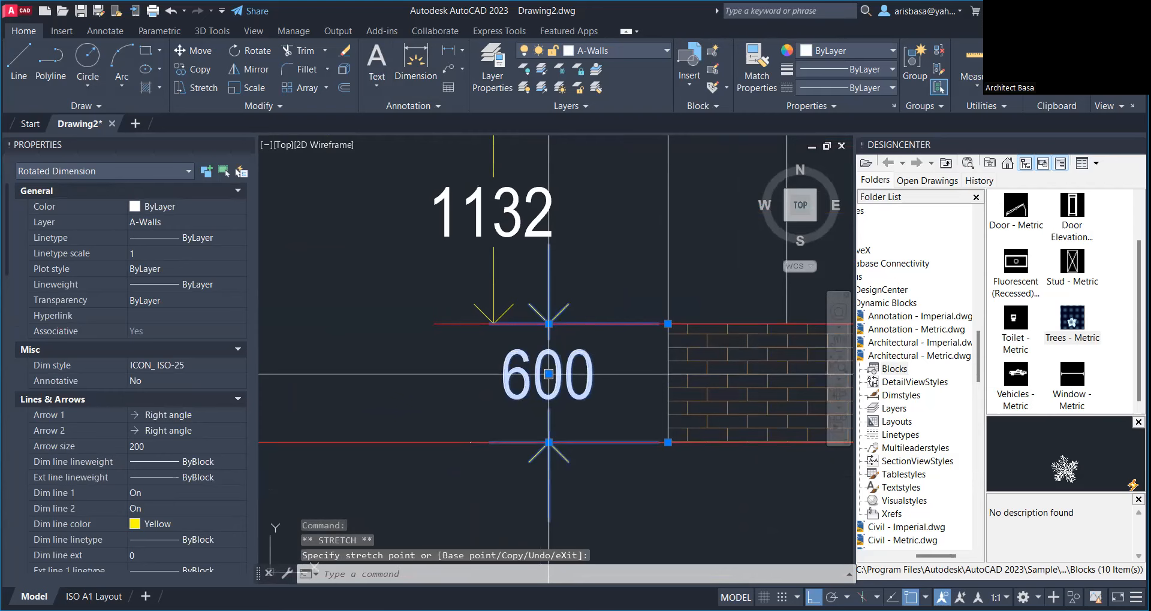
{"action": "key", "text": "Escape"}
{"action": "key", "text": "Escape"}
{"action": "key", "text": "Escape"}
Step: Move the 600 dimension's text back up above the plinth, with its dimension line in line with the sill dimension
{"action": "left_click", "coordinate": [571, 354]}
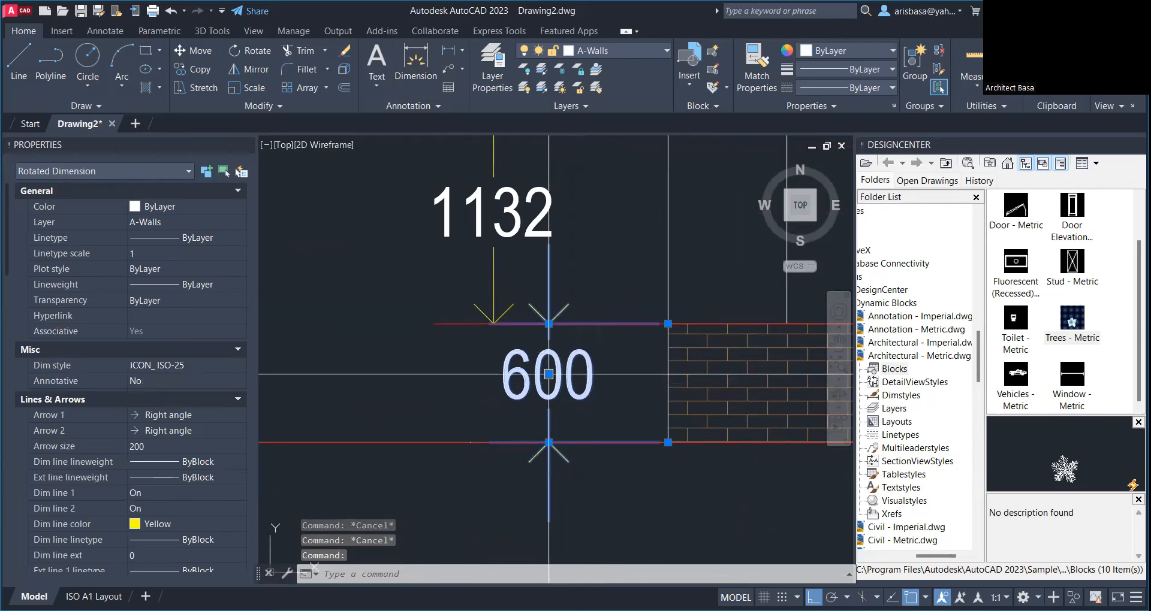
{"action": "left_click", "coordinate": [548, 374]}
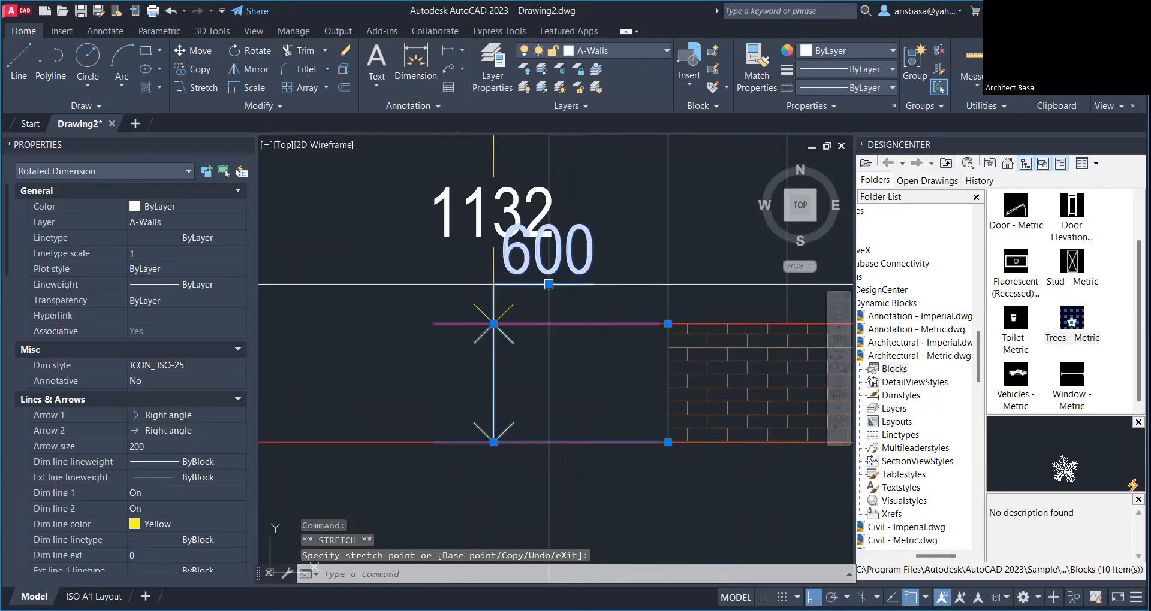
{"action": "key", "text": "Escape"}
{"action": "key", "text": "Escape"}
{"action": "key", "text": "Escape"}
{"action": "scroll", "coordinate": [566, 322], "scroll_direction": "down", "scroll_amount": 2}
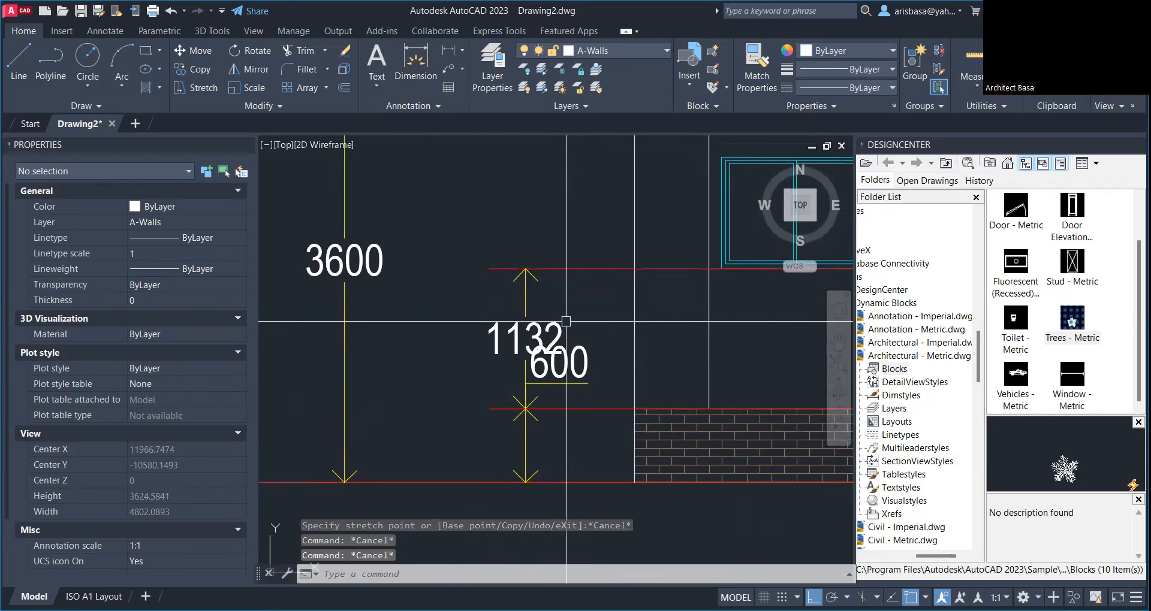
Step: Separate the overlapping 1132 and 600 dimensions, placing the 600 dimension closer to the wall with its text beside the plinth
{"action": "left_click", "coordinate": [561, 326]}
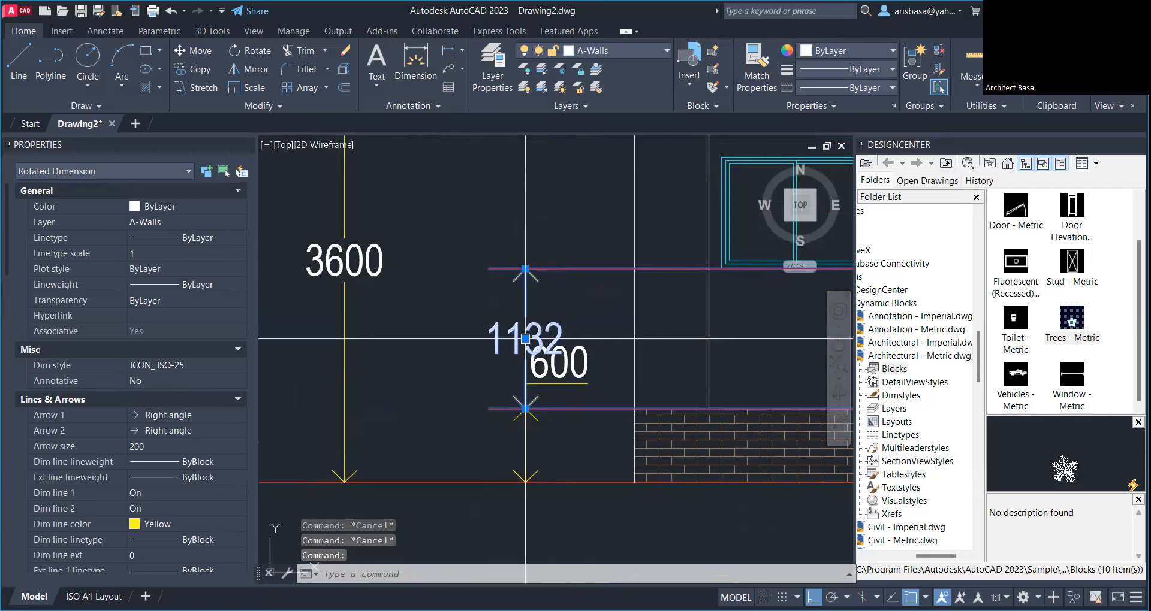
{"action": "left_click", "coordinate": [525, 339]}
{"action": "scroll", "coordinate": [525, 339], "scroll_direction": "up", "scroll_amount": 7}
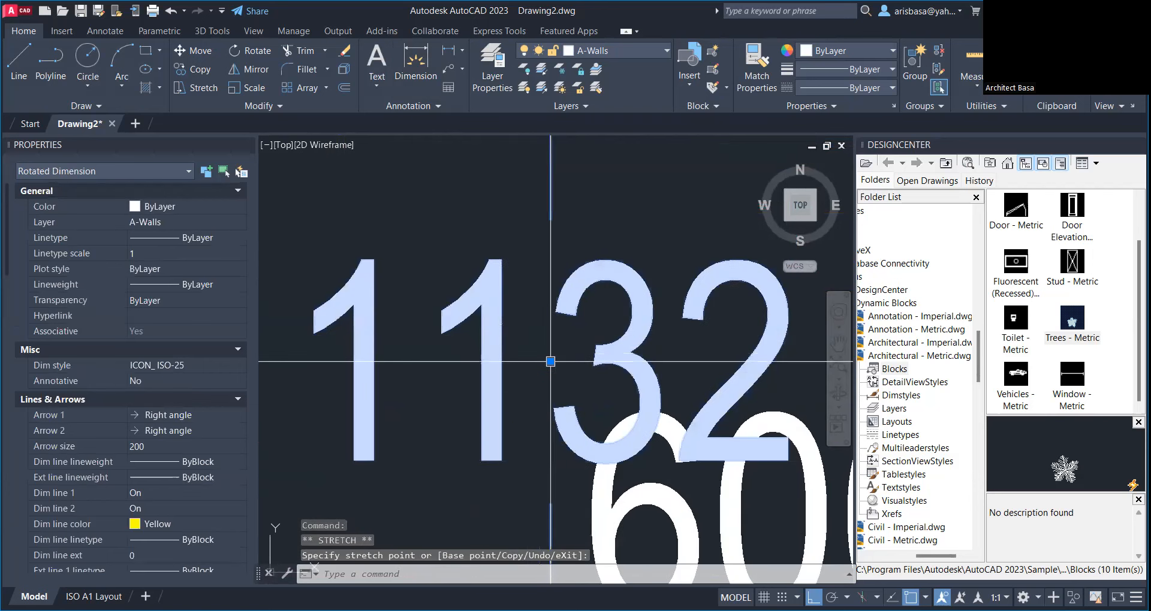
{"action": "scroll", "coordinate": [550, 361], "scroll_direction": "down", "scroll_amount": 5}
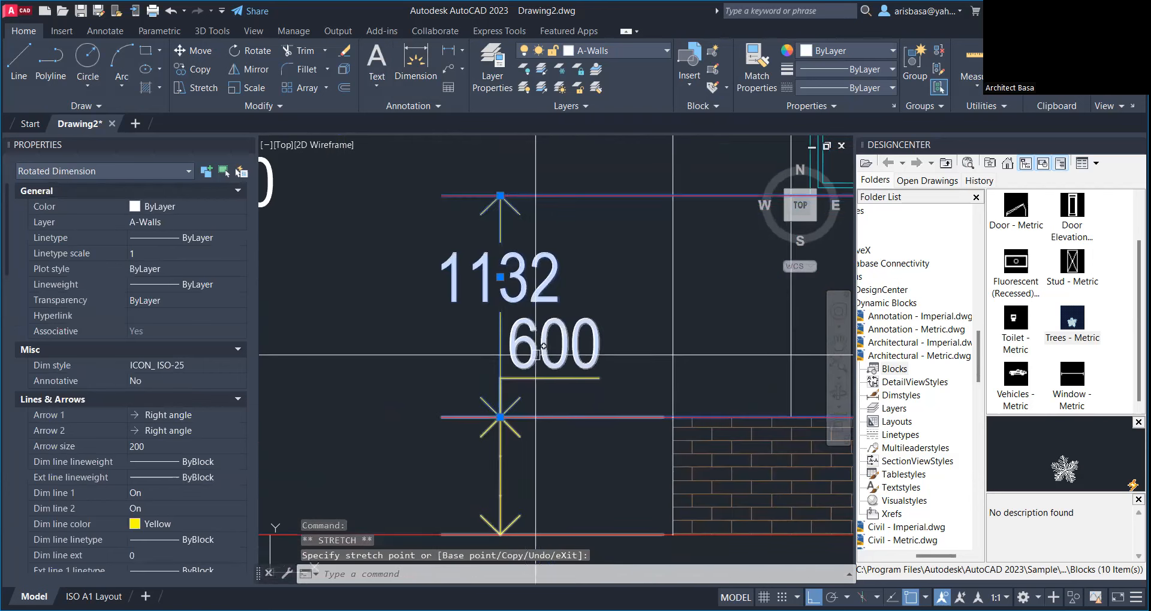
{"action": "scroll", "coordinate": [563, 320], "scroll_direction": "down", "scroll_amount": 4}
{"action": "key", "text": "Escape"}
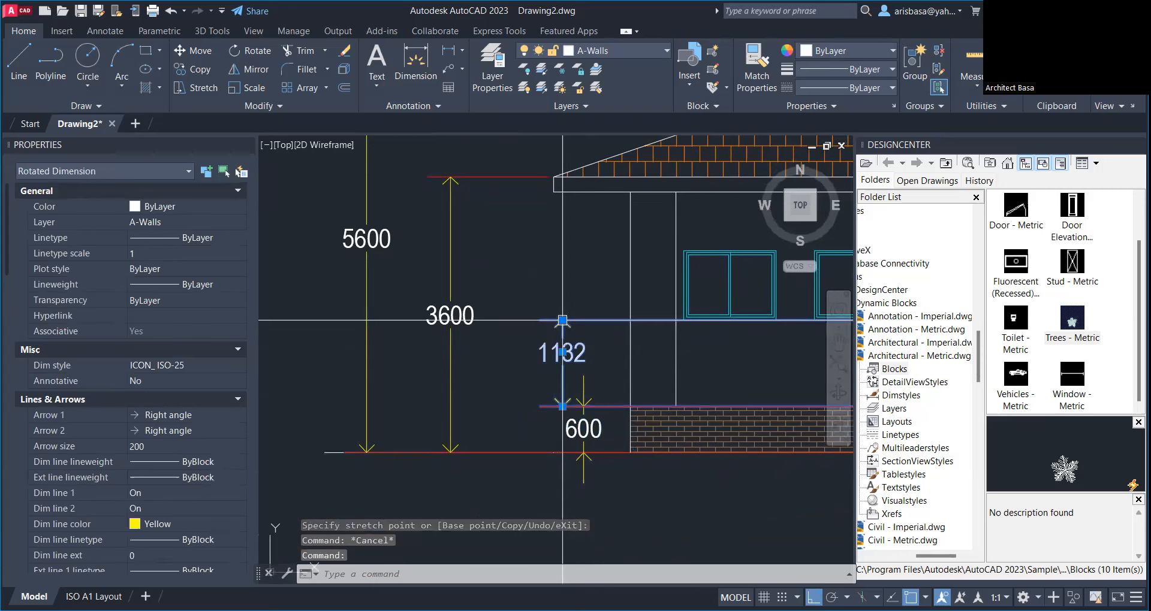
{"action": "key", "text": "Escape"}
{"action": "key", "text": "Escape"}
{"action": "scroll", "coordinate": [563, 321], "scroll_direction": "down", "scroll_amount": 4}
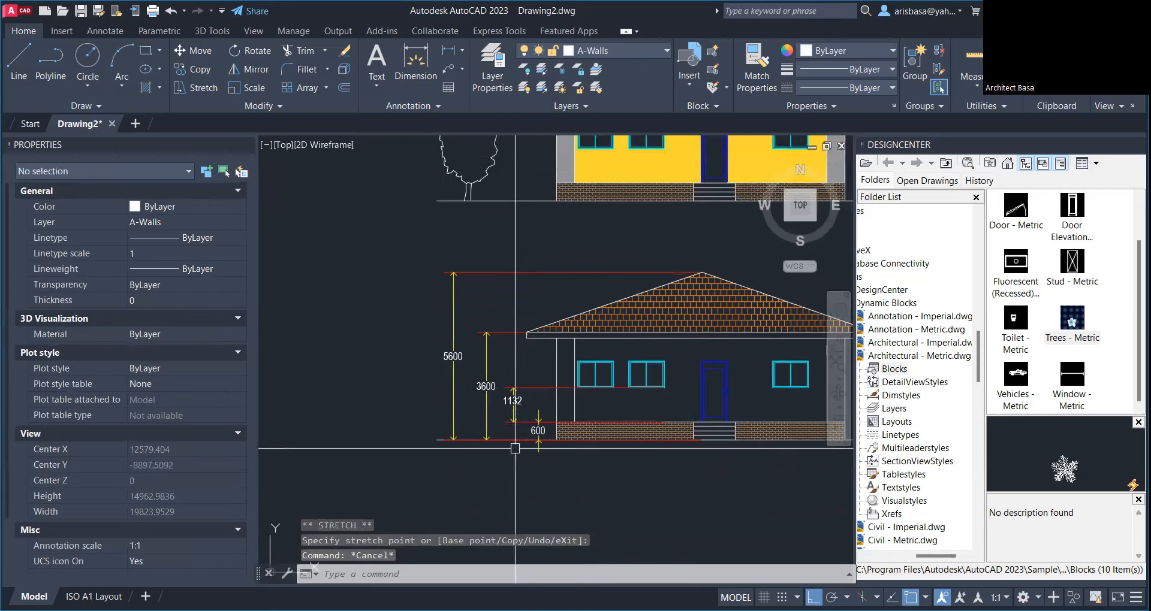
Step: Dimension the distance from the floor plan's lower-left corner to the first window and that window's width, below the front wall
{"action": "middle_click_drag", "start_coordinate": [601, 422], "coordinate": [496, 466]}
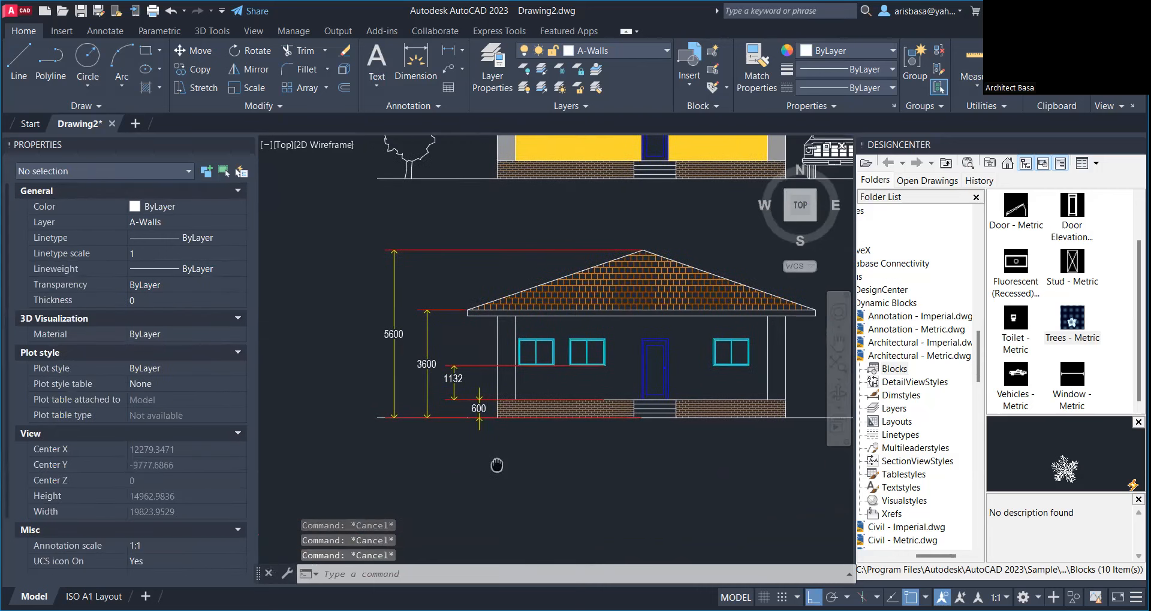
{"action": "scroll", "coordinate": [499, 463], "scroll_direction": "down", "scroll_amount": 2}
{"action": "middle_click_drag", "start_coordinate": [552, 241], "coordinate": [555, 330]}
{"action": "scroll", "coordinate": [555, 321], "scroll_direction": "up", "scroll_amount": 6}
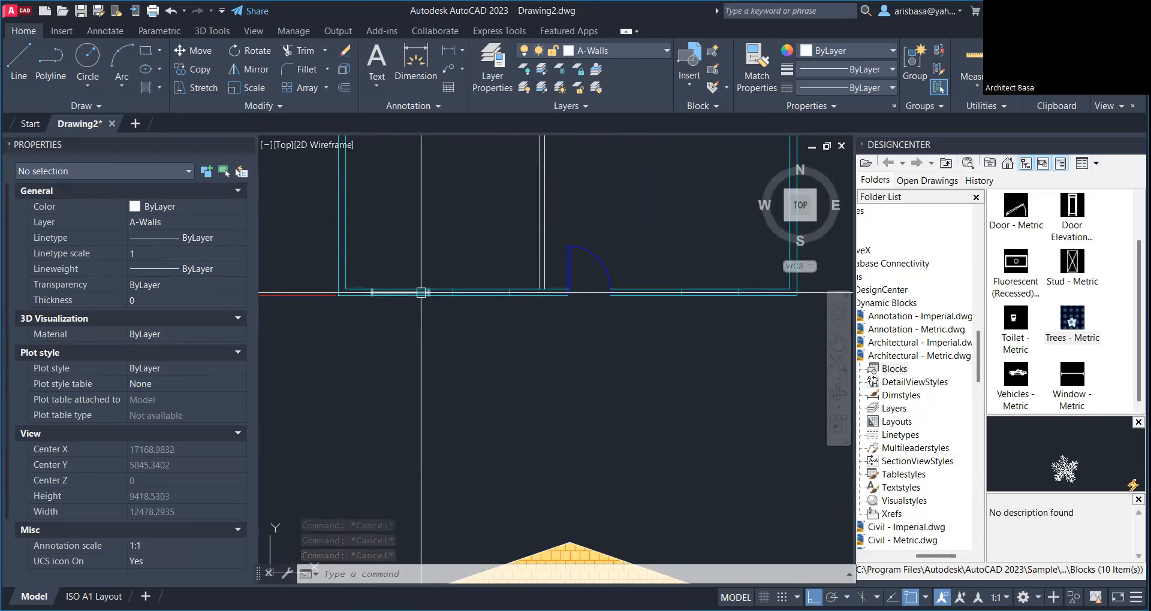
{"action": "left_click", "coordinate": [411, 87]}
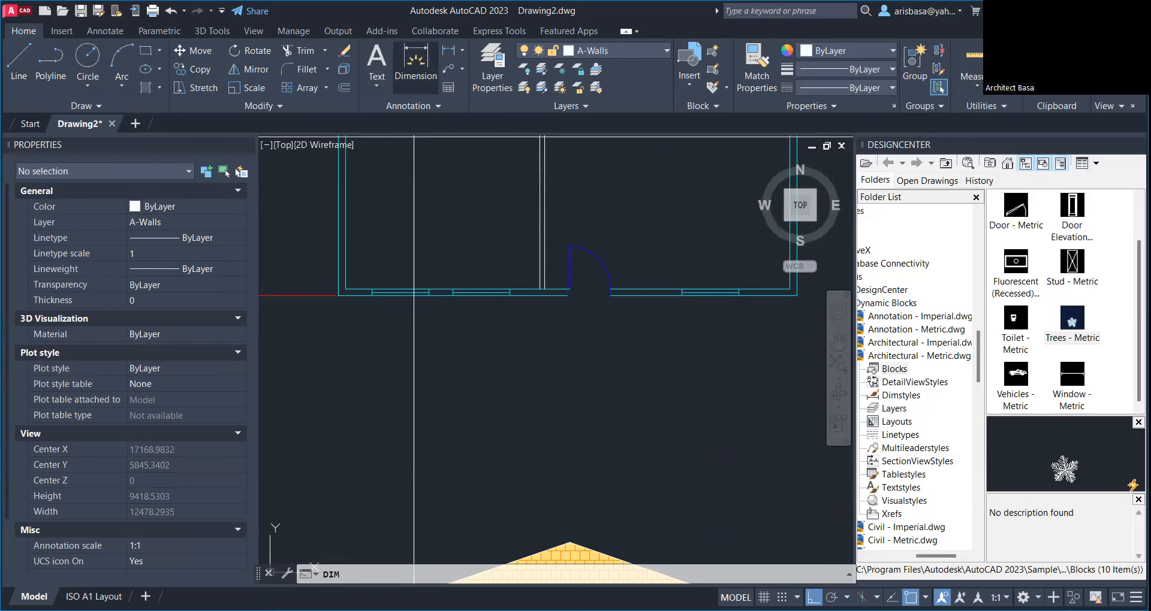
{"action": "key", "text": "Escape"}
{"action": "key", "text": "Escape"}
{"action": "scroll", "coordinate": [424, 306], "scroll_direction": "up", "scroll_amount": 2}
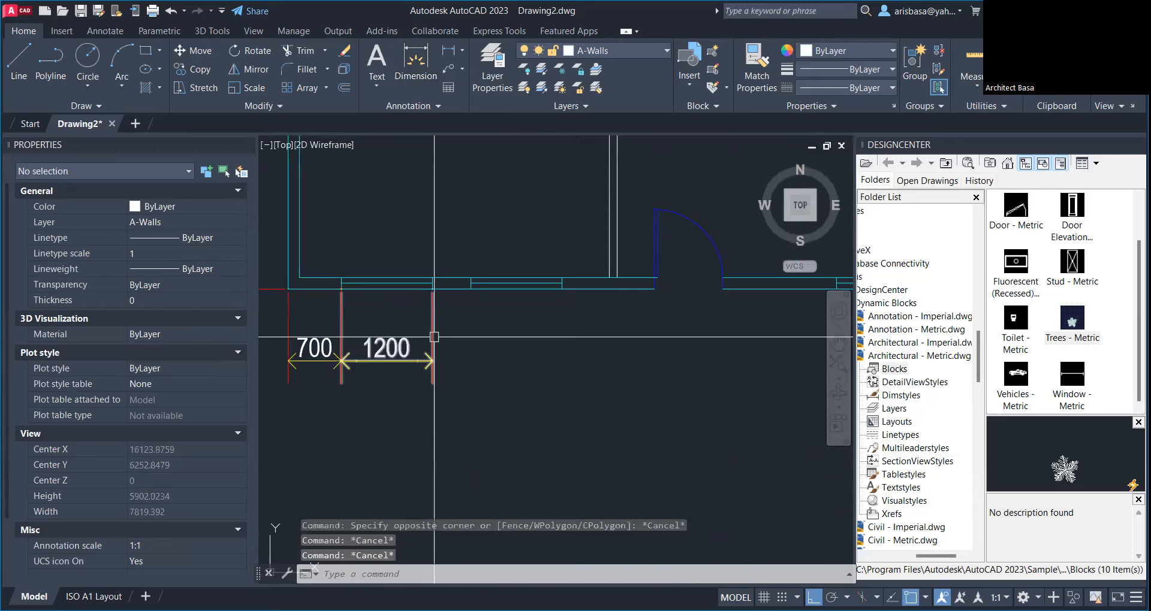
Step: Continue the dimension chain below the front wall across the remaining windows and the door to the lower-right corner
{"action": "type", "text": "DIM"}
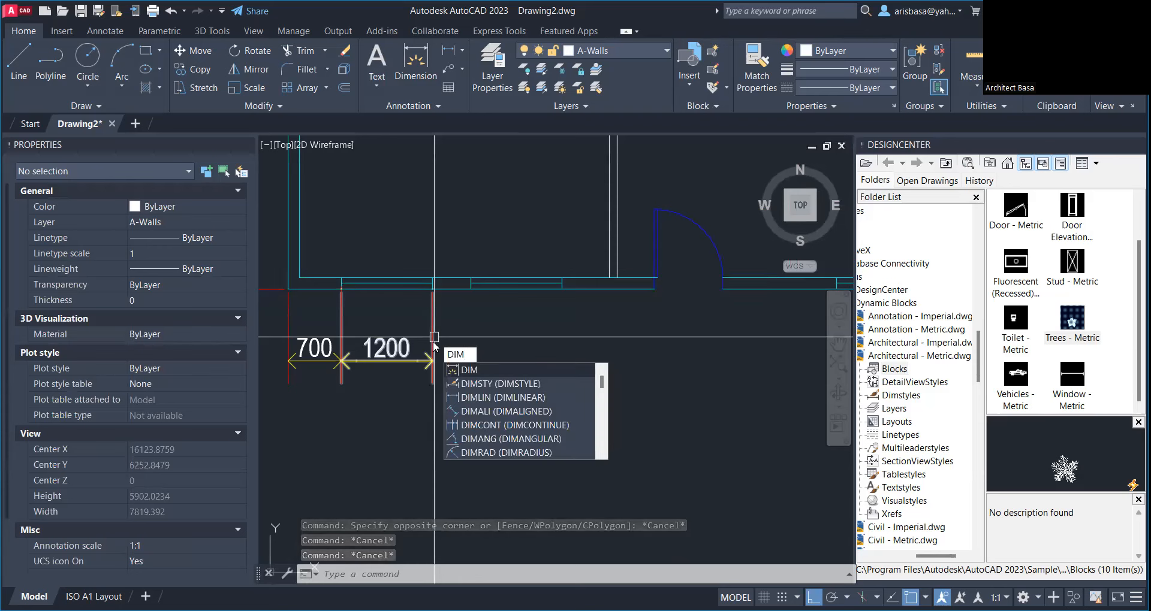
{"action": "key", "text": "Down"}
{"action": "key", "text": "Down"}
{"action": "key", "text": "Down"}
{"action": "key", "text": "Down"}
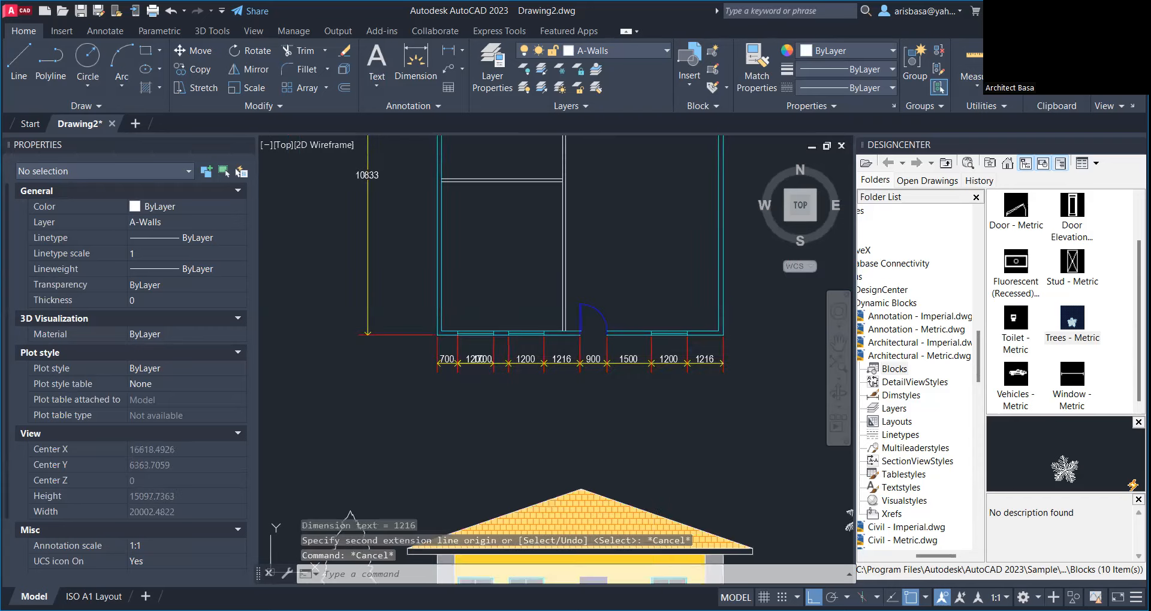
Step: Inspect the overlapping 1700 dimension in the chain below the floor plan's front wall
{"action": "scroll", "coordinate": [478, 361], "scroll_direction": "up", "scroll_amount": 8}
{"action": "left_click", "coordinate": [483, 357]}
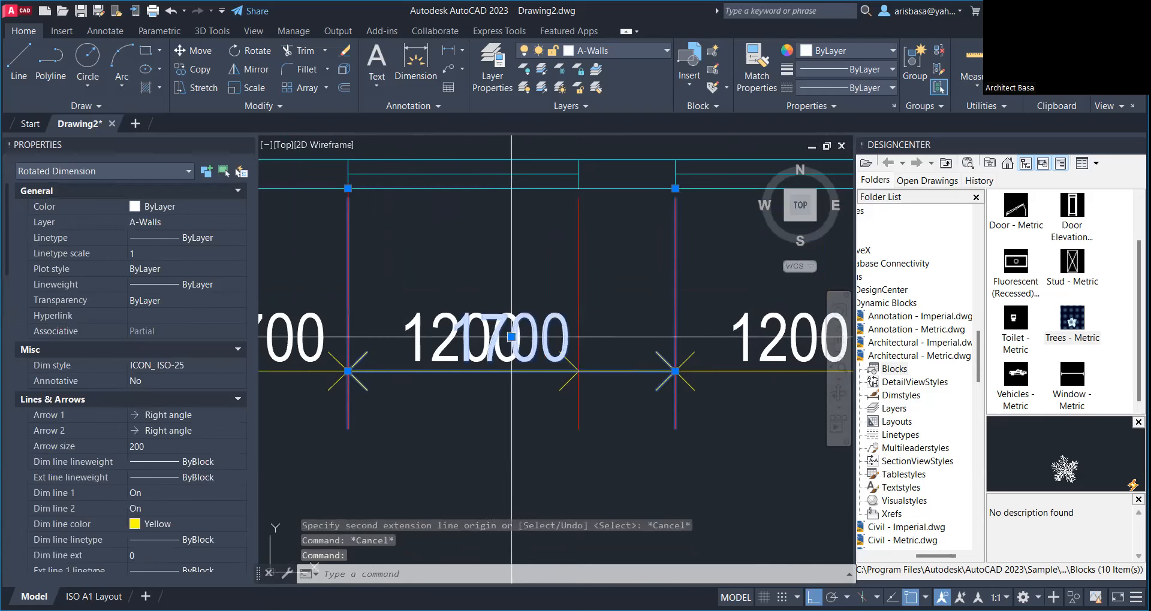
{"action": "key", "text": "Escape"}
{"action": "scroll", "coordinate": [511, 337], "scroll_direction": "down", "scroll_amount": 10}
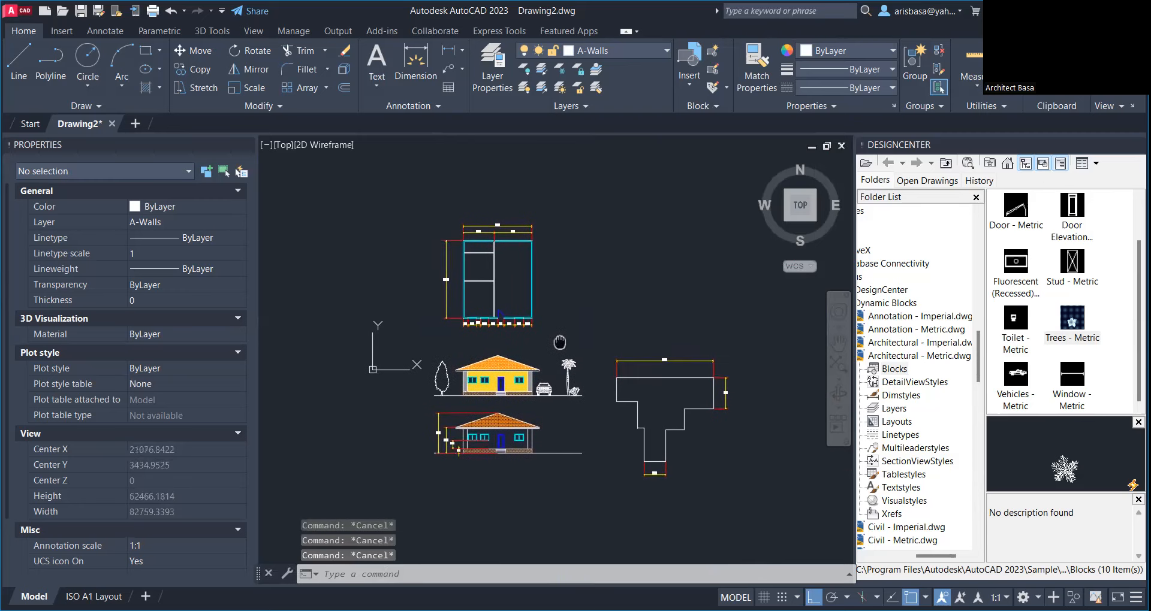
{"action": "scroll", "coordinate": [562, 353], "scroll_direction": "up", "scroll_amount": 2}
{"action": "mouse_move", "coordinate": [573, 315]}
{"action": "middle_mouse_down"}
{"action": "mouse_move", "coordinate": [588, 375]}
{"action": "mouse_move", "coordinate": [600, 347]}
{"action": "mouse_move", "coordinate": [626, 356]}
{"action": "mouse_move", "coordinate": [585, 360]}
{"action": "middle_mouse_up"}
{"action": "scroll", "coordinate": [598, 373], "scroll_direction": "down", "scroll_amount": 2}
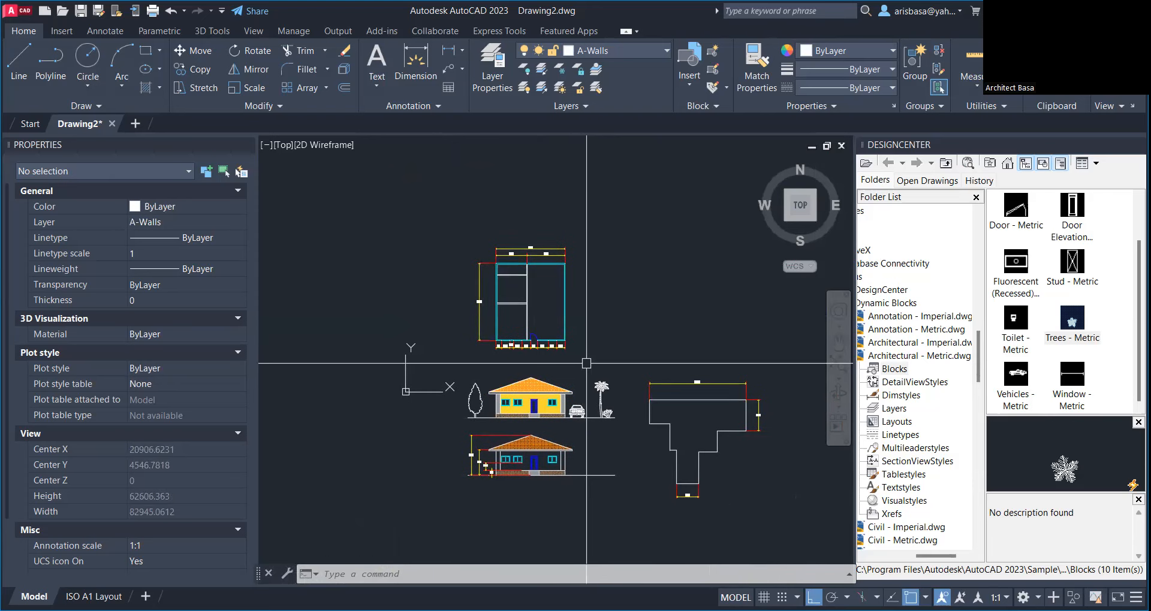
{"action": "scroll", "coordinate": [557, 288], "scroll_direction": "up", "scroll_amount": 5}
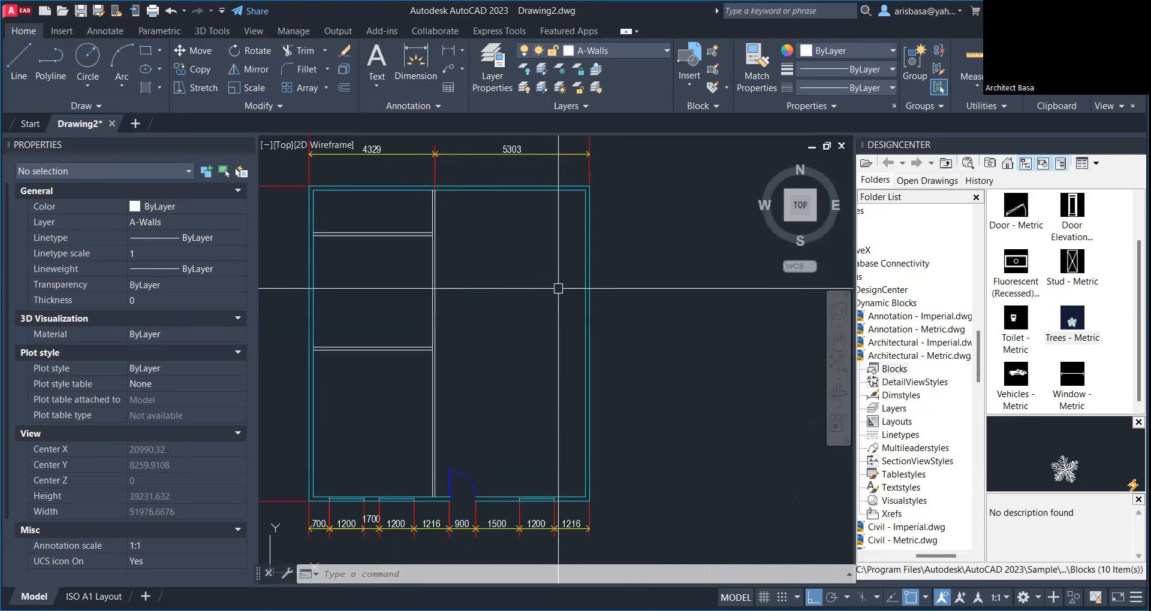
{"action": "middle_click_drag", "start_coordinate": [525, 309], "coordinate": [527, 366]}
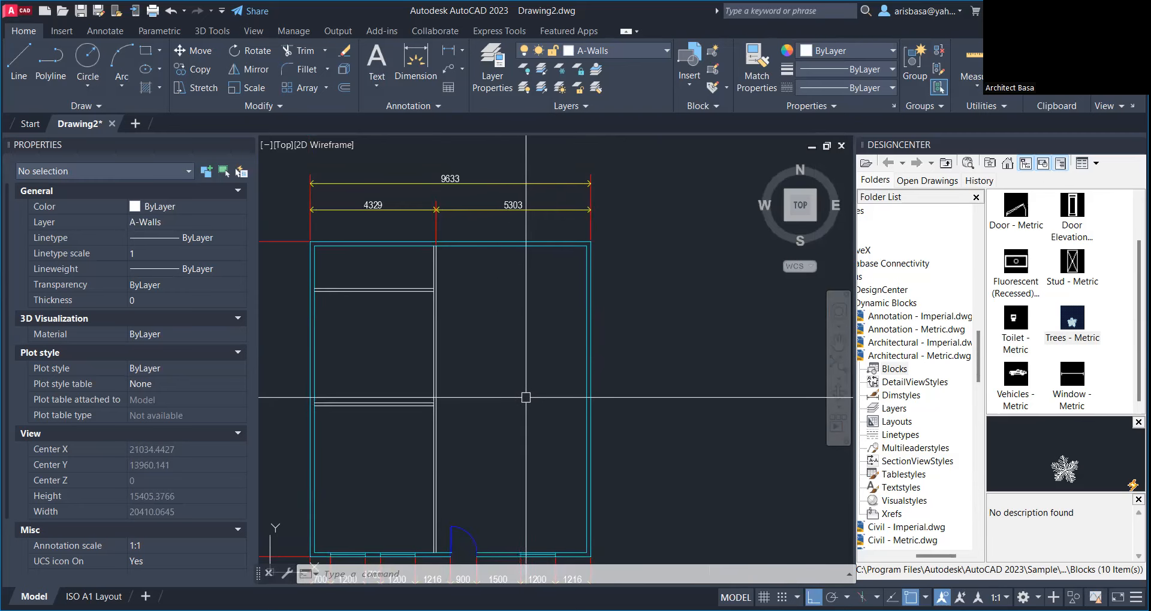
{"action": "mouse_move", "coordinate": [520, 402]}
{"action": "middle_mouse_down"}
{"action": "mouse_move", "coordinate": [511, 405]}
{"action": "mouse_move", "coordinate": [543, 405]}
{"action": "middle_mouse_up"}
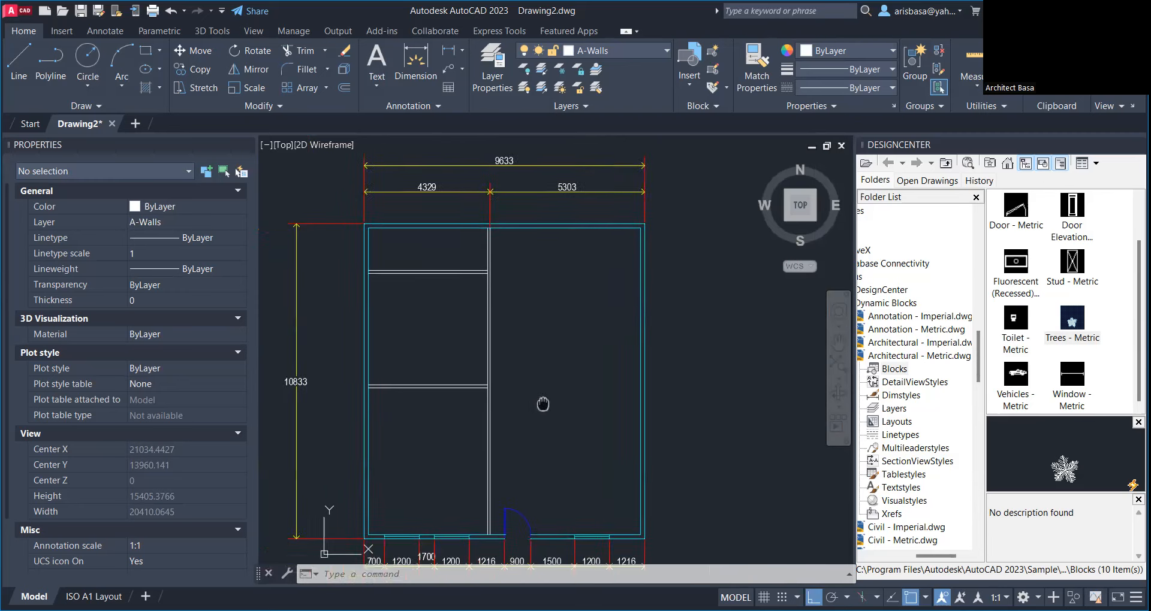
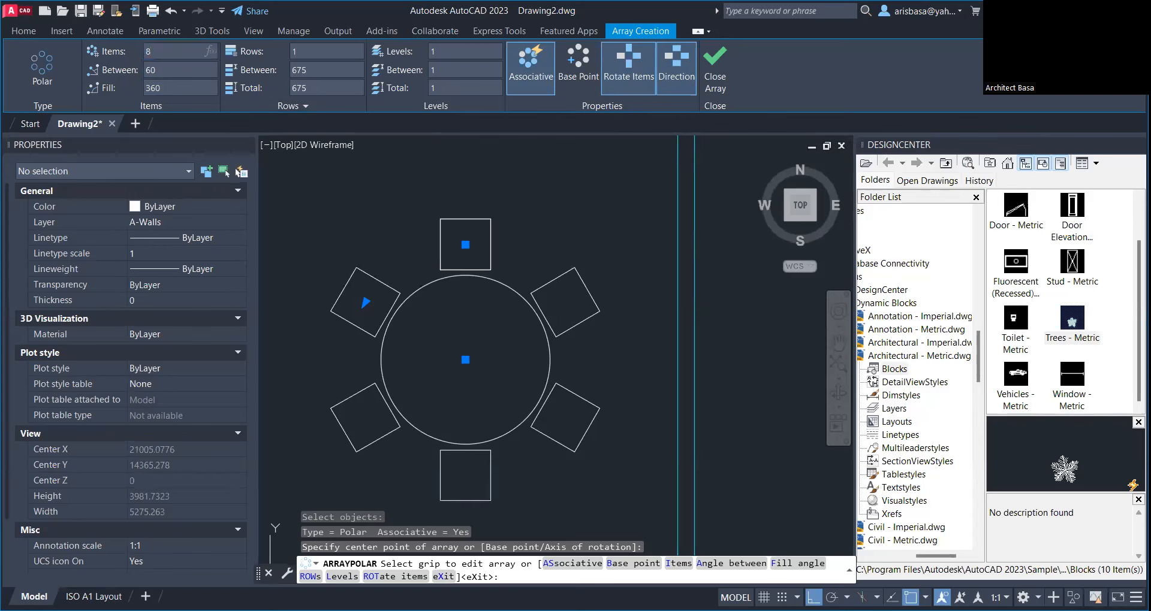
Step: Complete the associative polar array with eight chairs around the round table
{"action": "scroll", "coordinate": [539, 192], "scroll_direction": "down", "scroll_amount": 1}
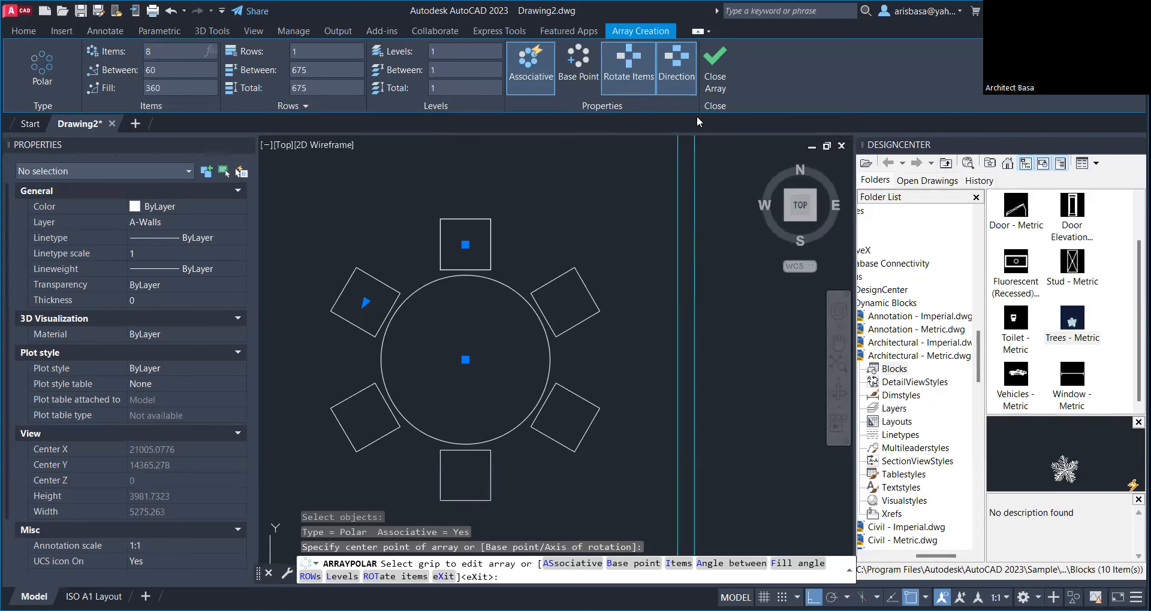
{"action": "left_click", "coordinate": [714, 68]}
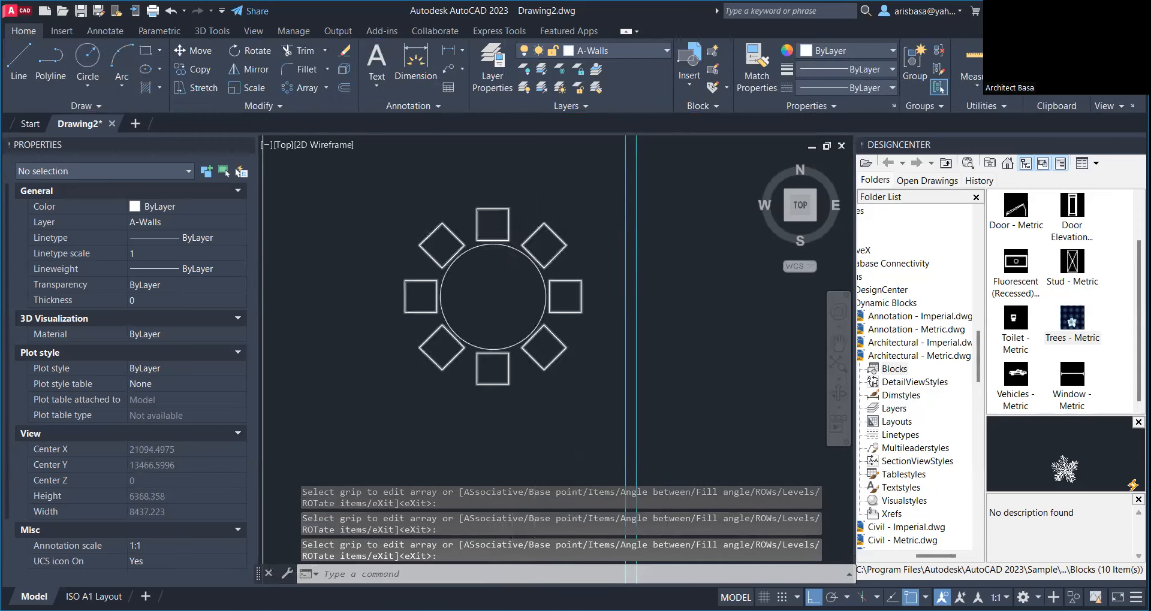
{"action": "scroll", "coordinate": [532, 234], "scroll_direction": "down", "scroll_amount": 2}
{"action": "middle_click_drag", "start_coordinate": [532, 237], "coordinate": [514, 230]}
{"action": "scroll", "coordinate": [501, 225], "scroll_direction": "up", "scroll_amount": 2}
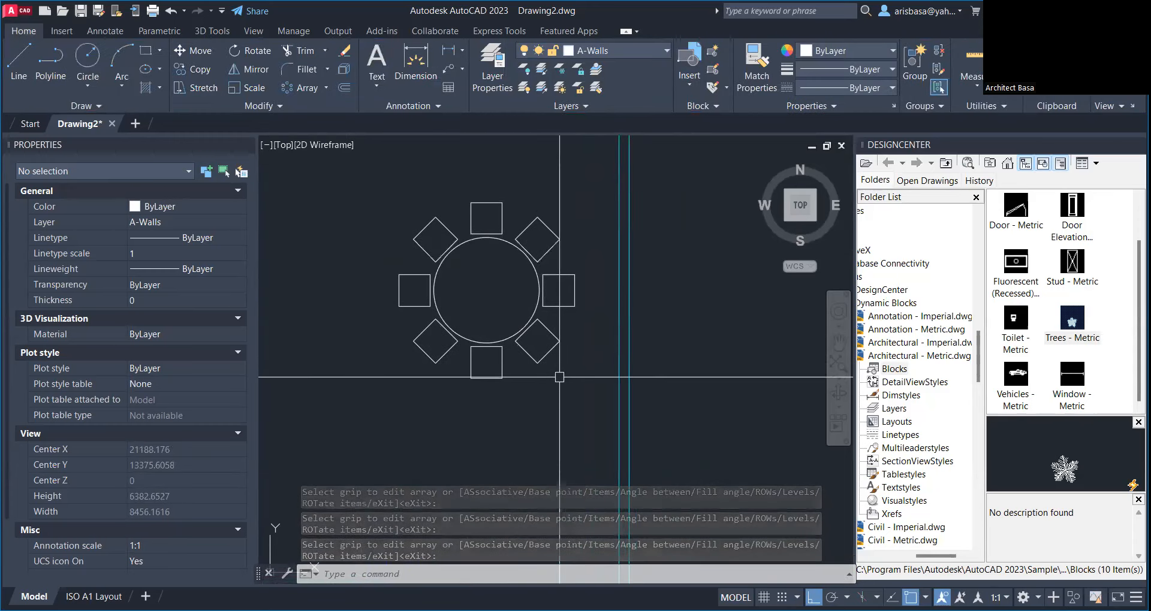
{"action": "middle_click_drag", "start_coordinate": [503, 422], "coordinate": [486, 426]}
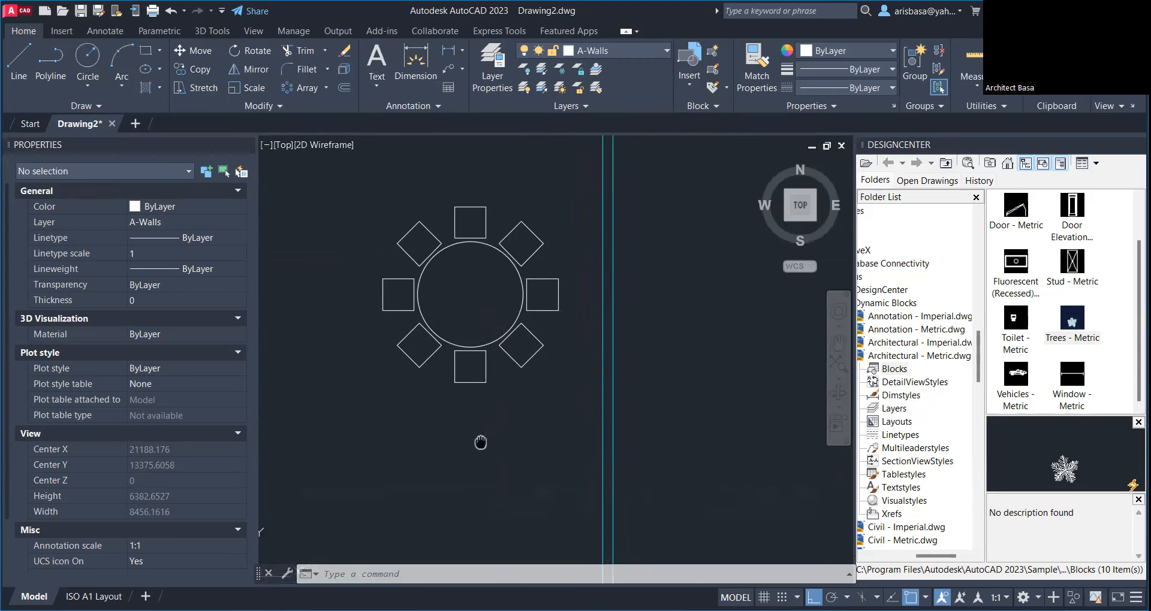
{"action": "key", "text": "Escape"}
{"action": "key", "text": "Escape"}
{"action": "key", "text": "Escape"}
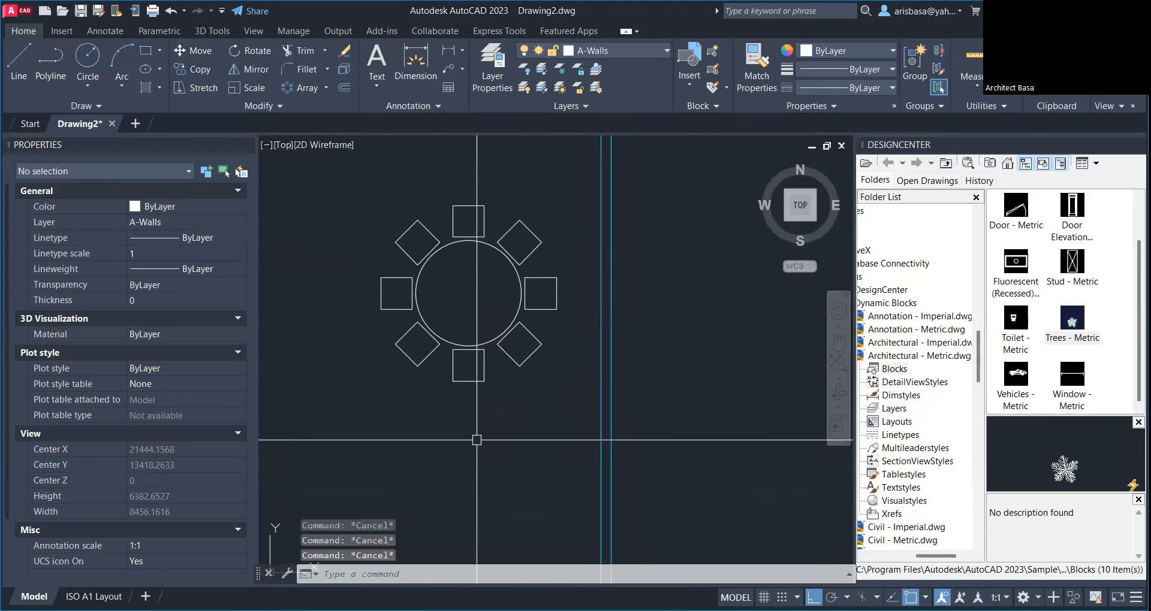
Step: Define the round table and its chairs as a block named TABLE WITH CHAIRS_8, converting the selected objects to the block
{"action": "type", "text": "B"}
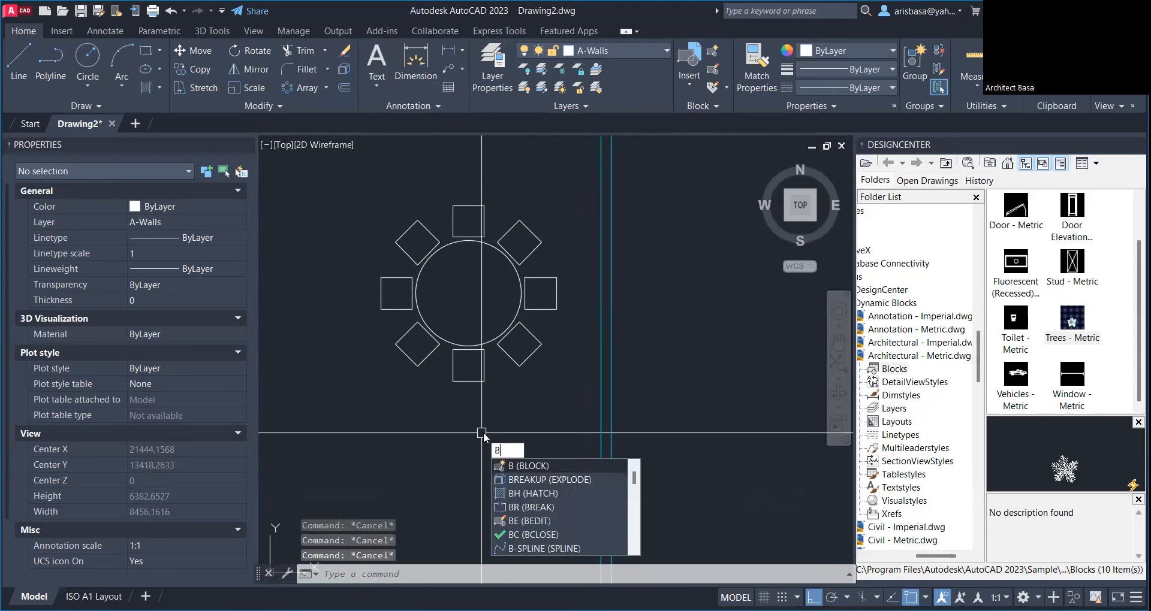
{"action": "left_click", "coordinate": [530, 467]}
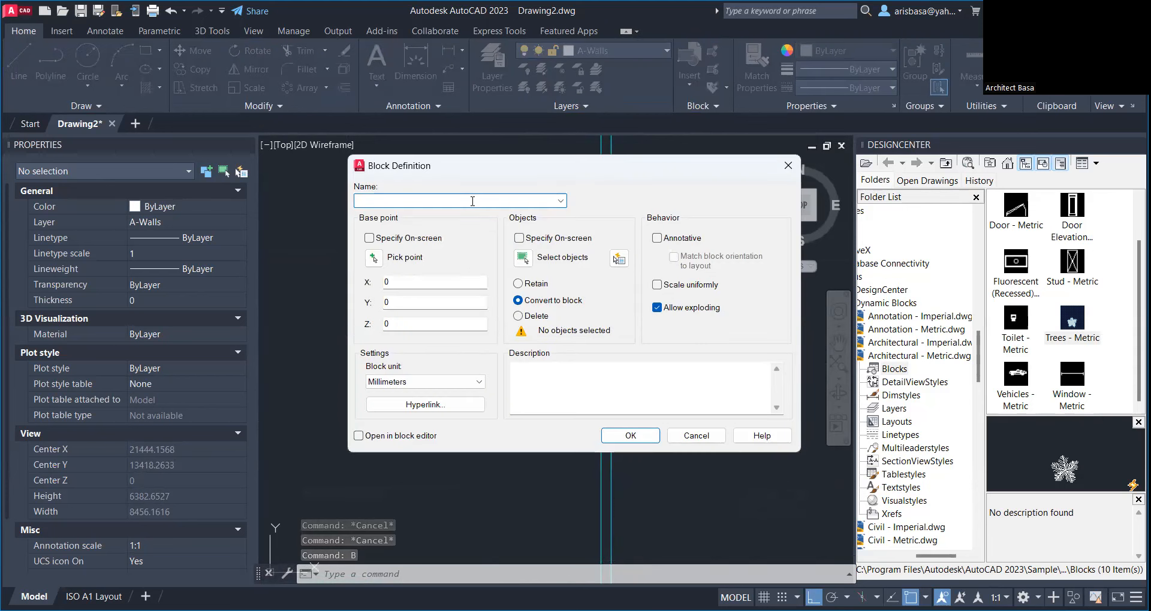
{"action": "type", "text": "TABLE"}
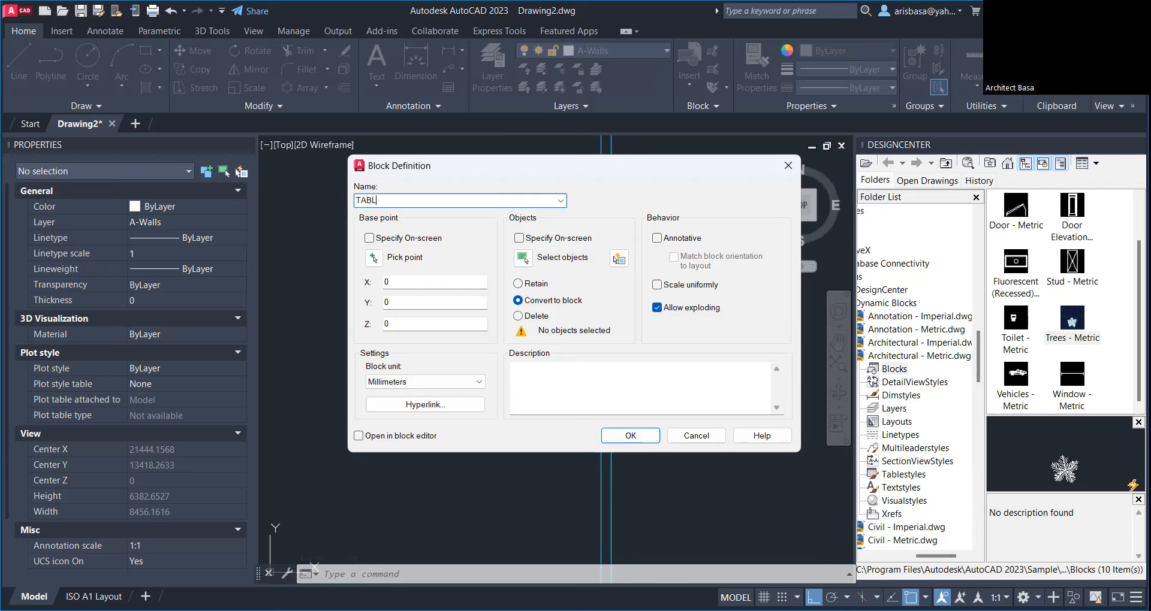
{"action": "type", "text": " WITH CHAIRS_8"}
{"action": "left_click", "coordinate": [524, 263]}
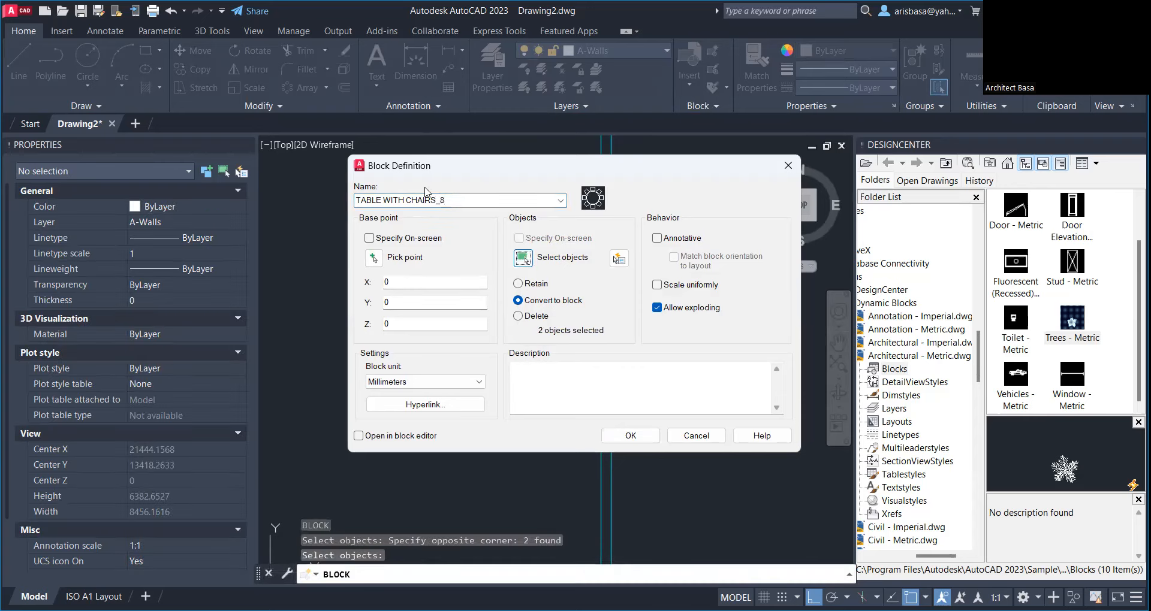
{"action": "left_click", "coordinate": [631, 436]}
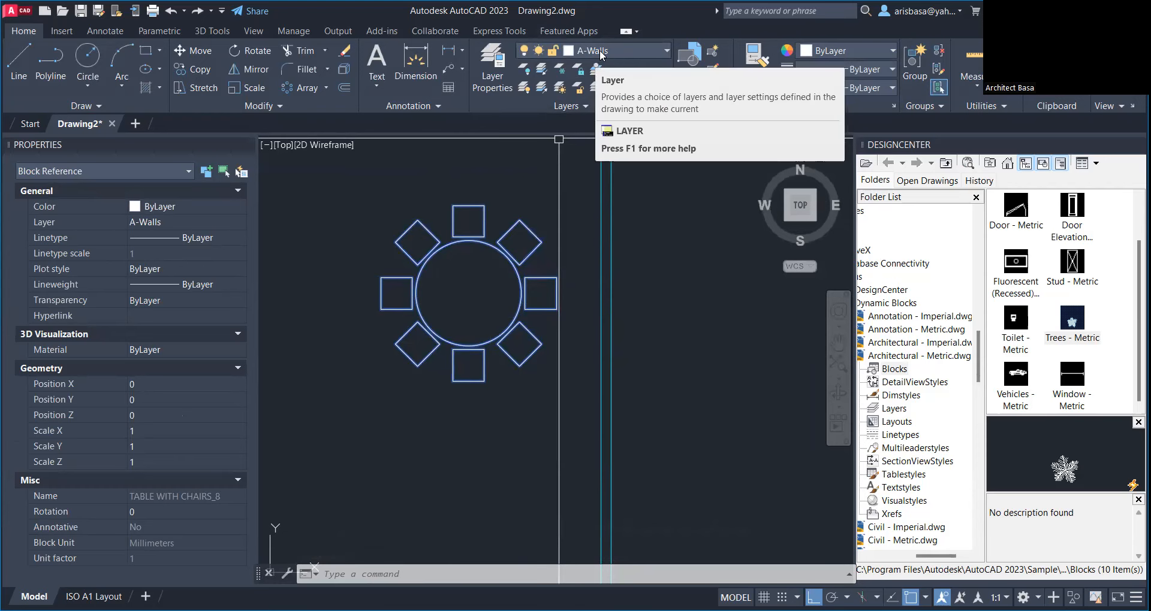
{"action": "key", "text": "Escape"}
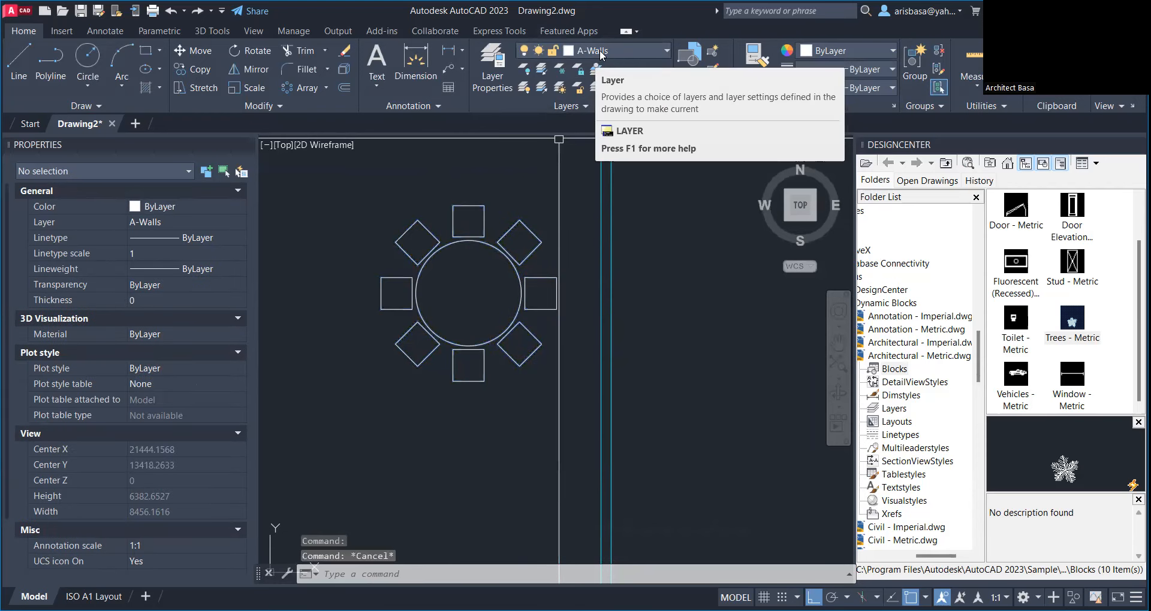
Step: Open the TABLE WITH CHAIRS_8 block for editing in the Block Editor
{"action": "double_click", "coordinate": [490, 248]}
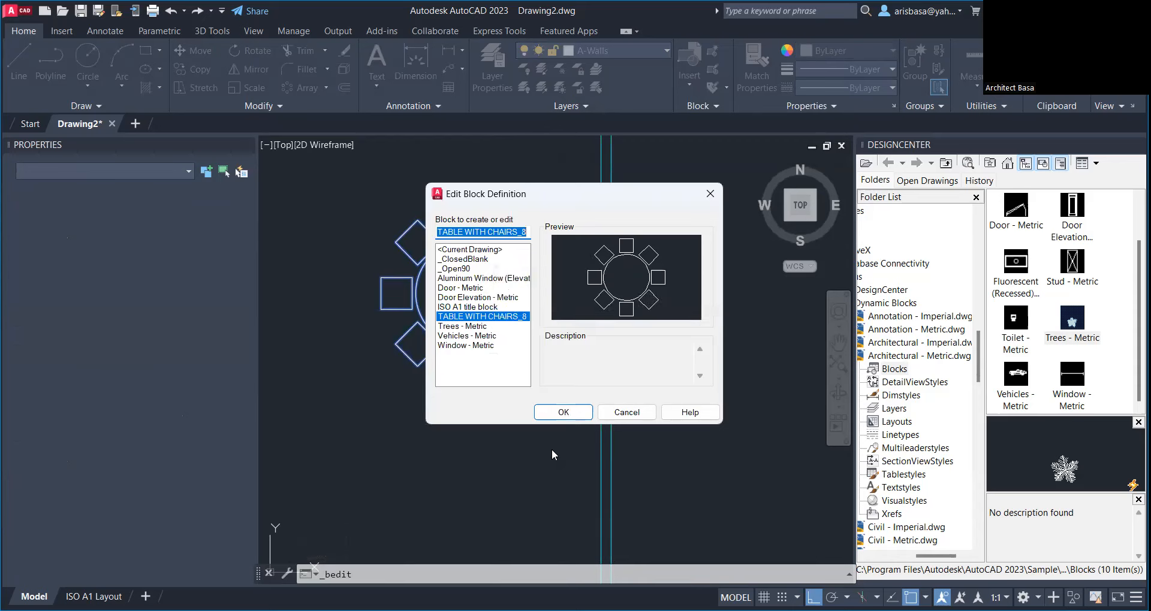
{"action": "left_click", "coordinate": [575, 415]}
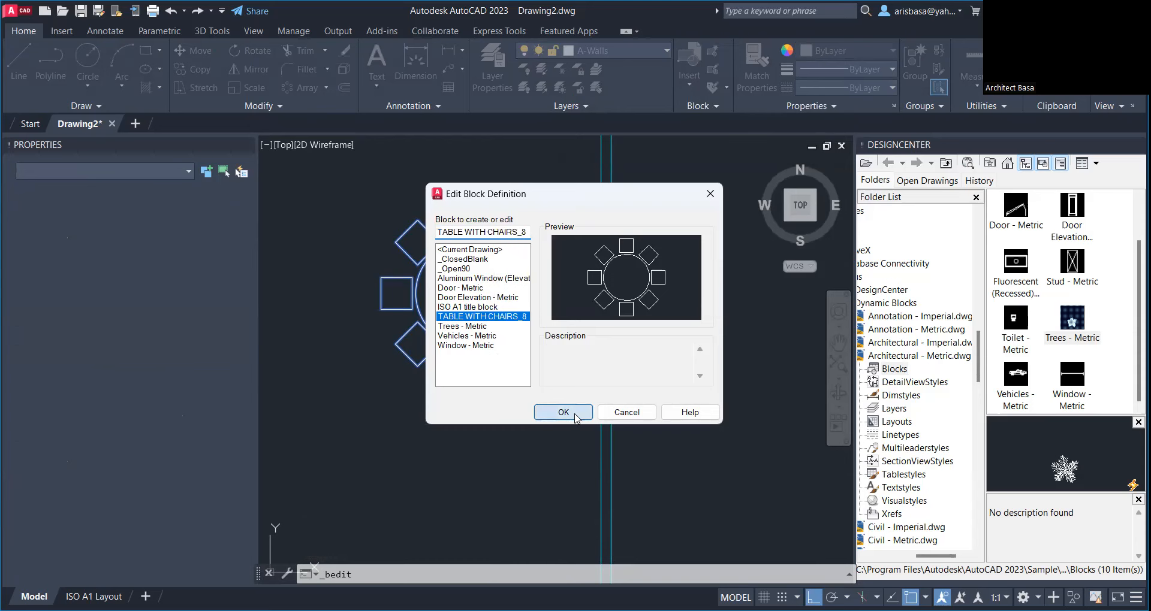
{"action": "left_click", "coordinate": [563, 414]}
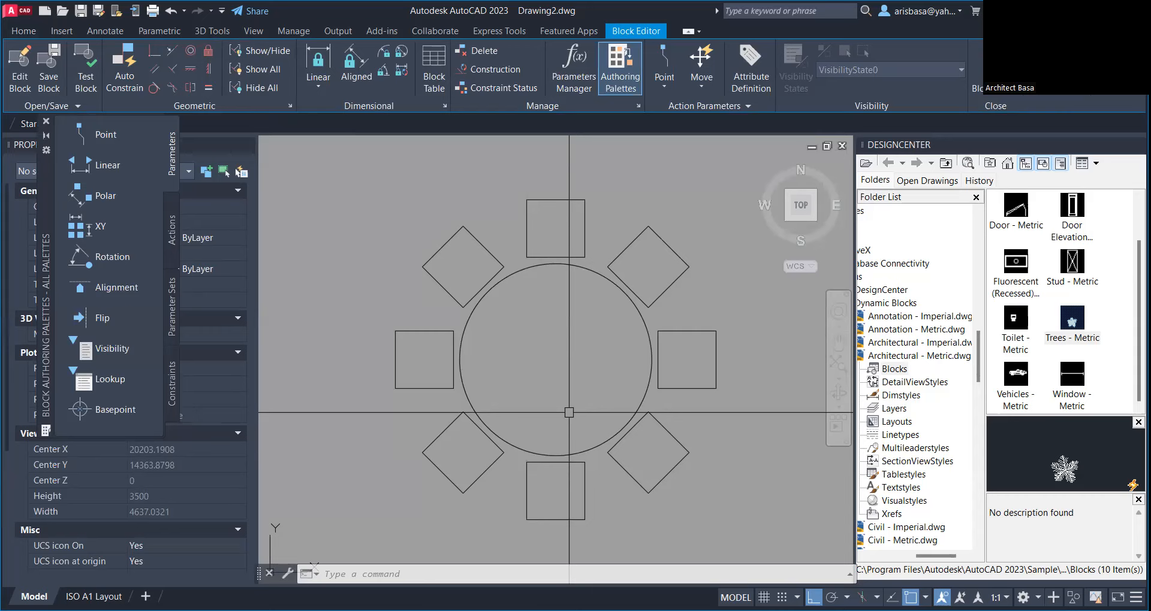
{"action": "scroll", "coordinate": [608, 314], "scroll_direction": "down", "scroll_amount": 2}
{"action": "middle_click_drag", "start_coordinate": [681, 300], "coordinate": [662, 286]}
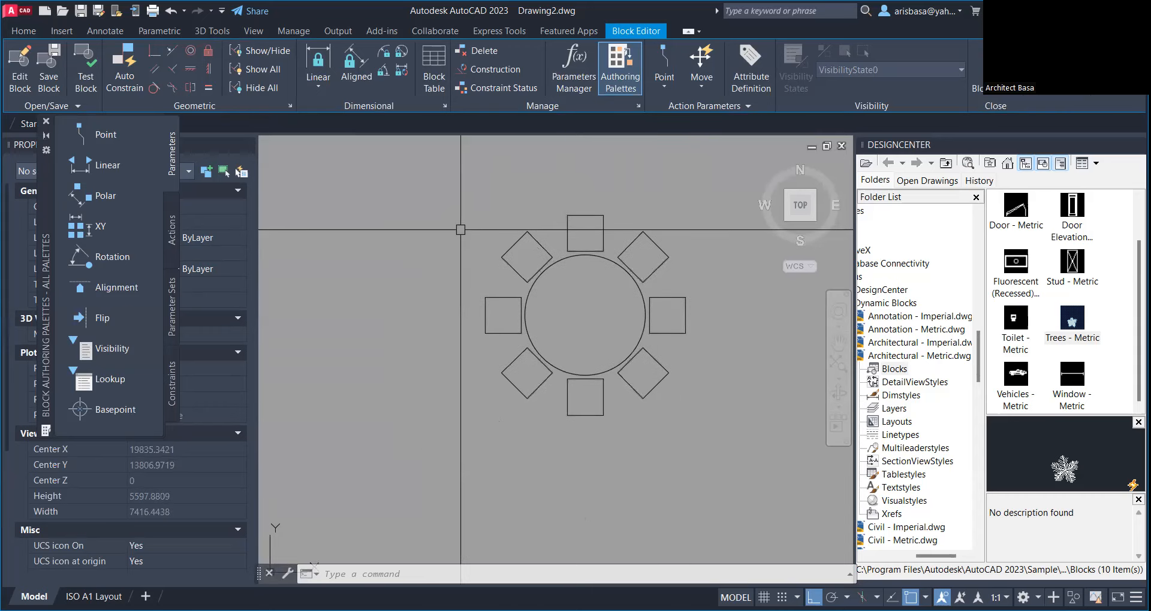
{"action": "left_click", "coordinate": [540, 244]}
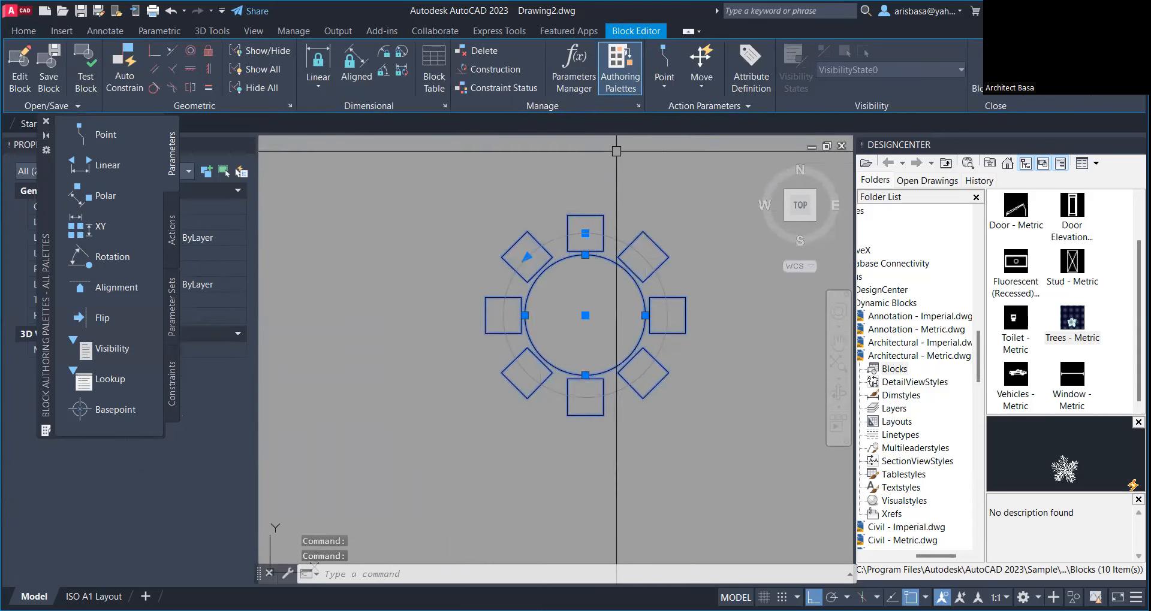
{"action": "left_click", "coordinate": [24, 30]}
{"action": "left_click", "coordinate": [535, 50]}
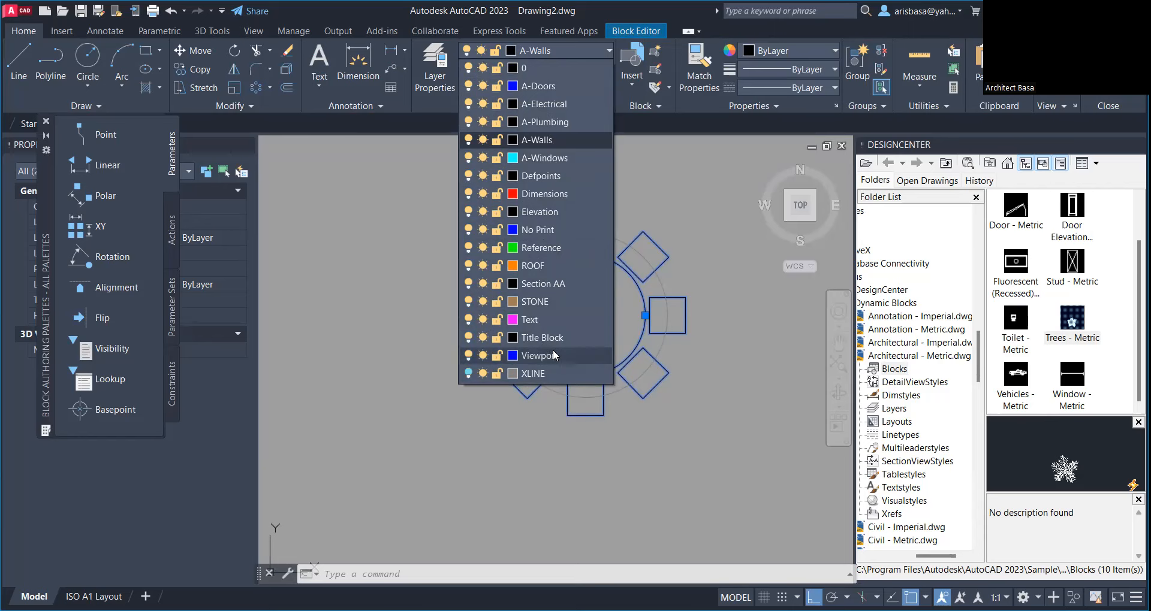
{"action": "left_click", "coordinate": [551, 349]}
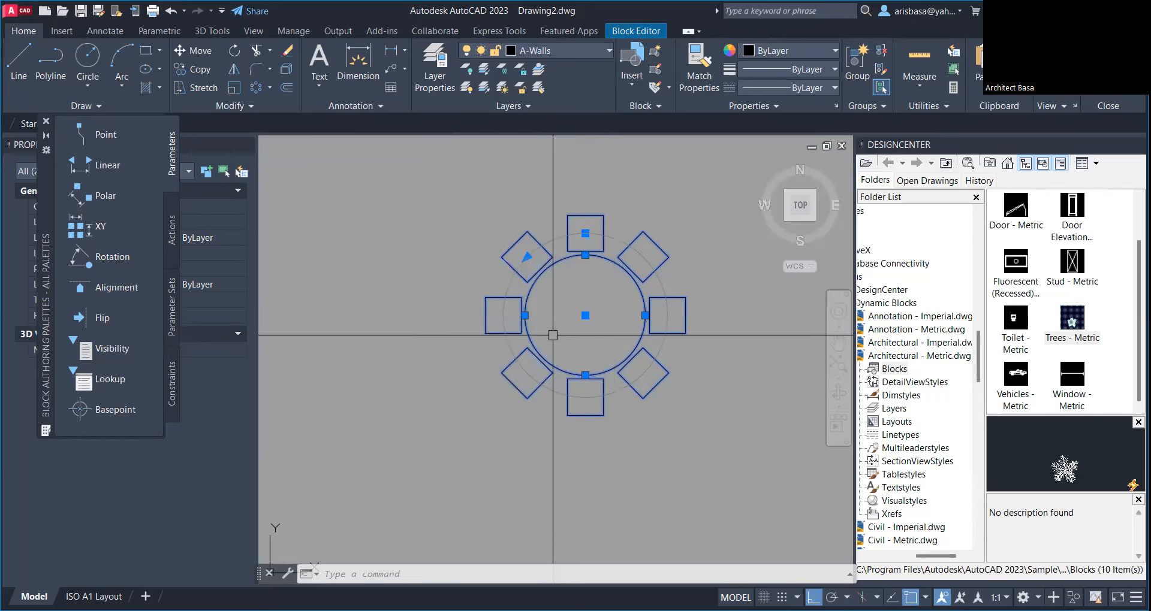
{"action": "key", "text": "Escape"}
{"action": "key", "text": "Escape"}
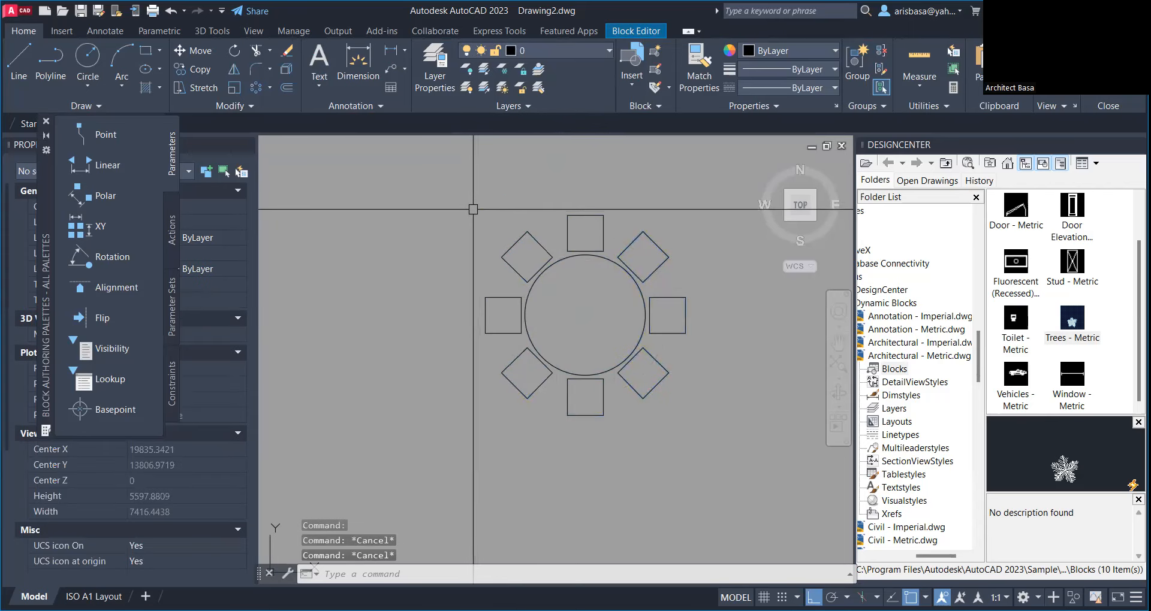
Step: Create a new layer named FURNITURE
{"action": "type", "text": "LA"}
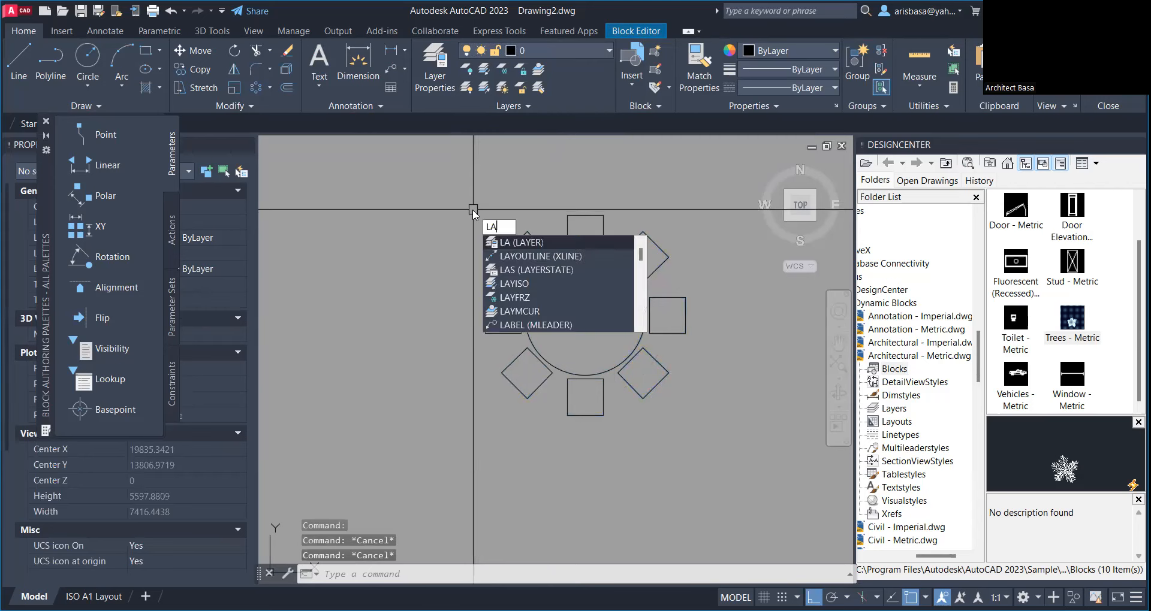
{"action": "left_click", "coordinate": [550, 242]}
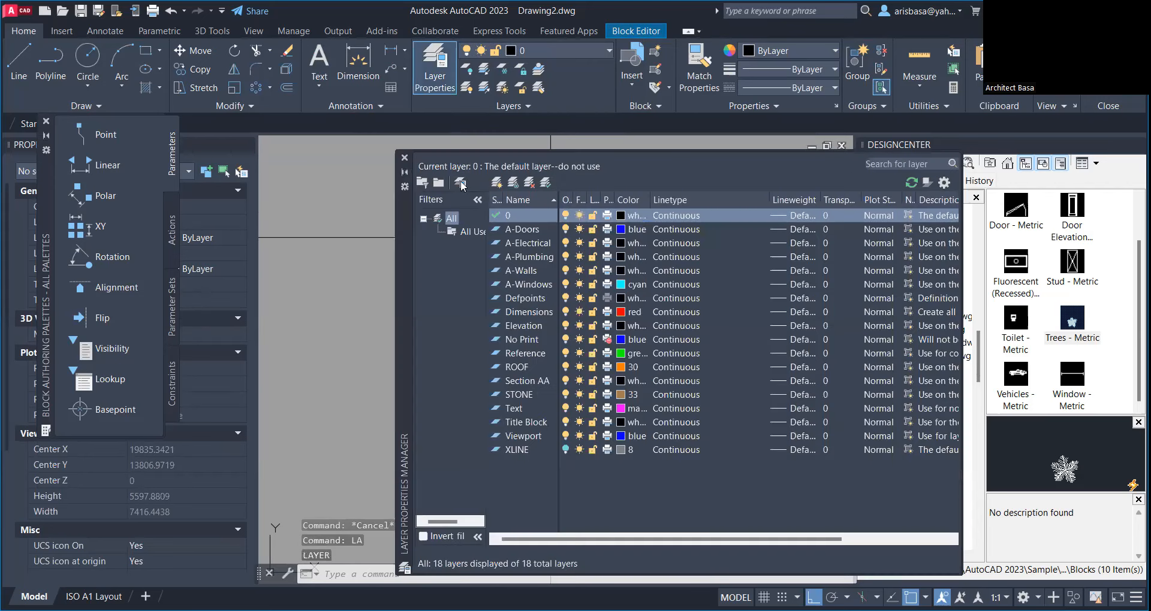
{"action": "left_click", "coordinate": [501, 186]}
{"action": "type", "text": "FURNITURE"}
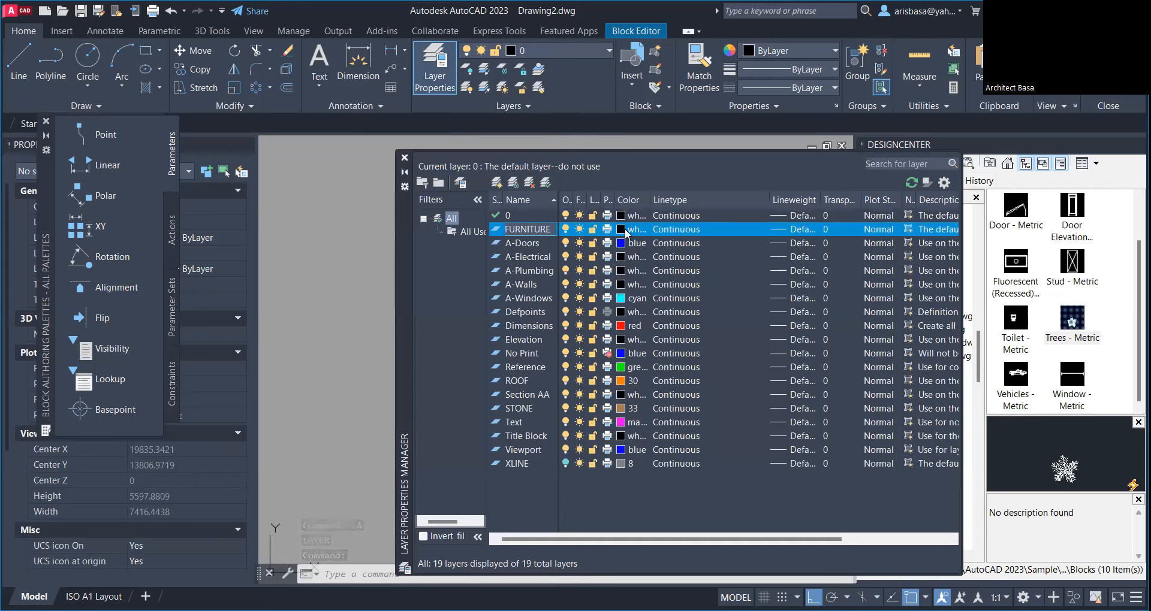
{"action": "key", "text": "Return"}
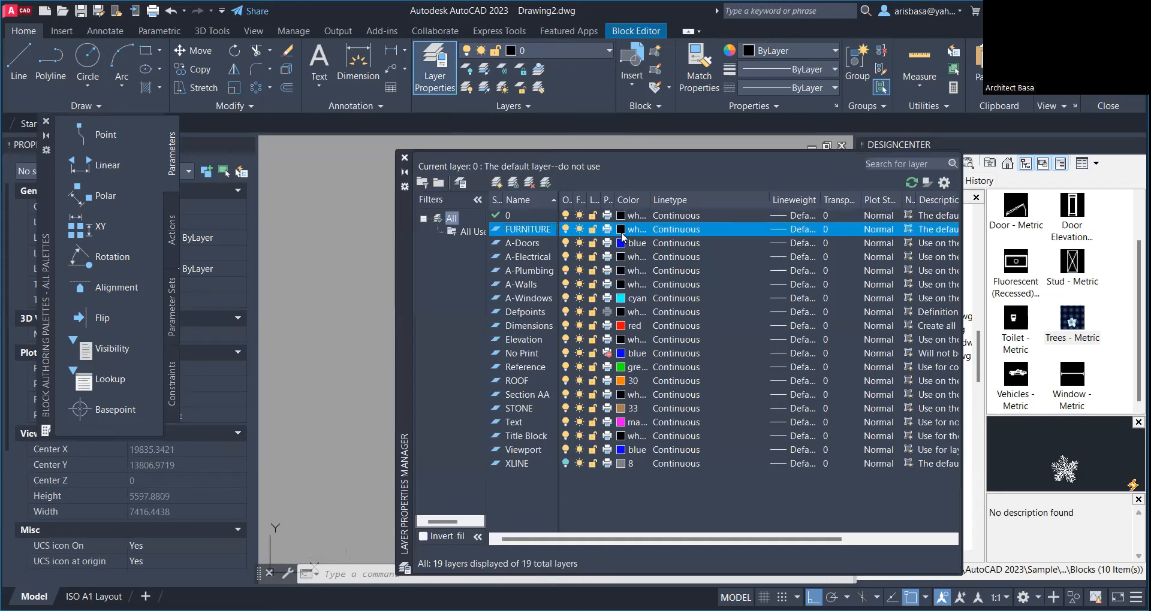
Step: Set the FURNITURE layer's colour to index colour 22 and close the layer manager
{"action": "left_click", "coordinate": [621, 229]}
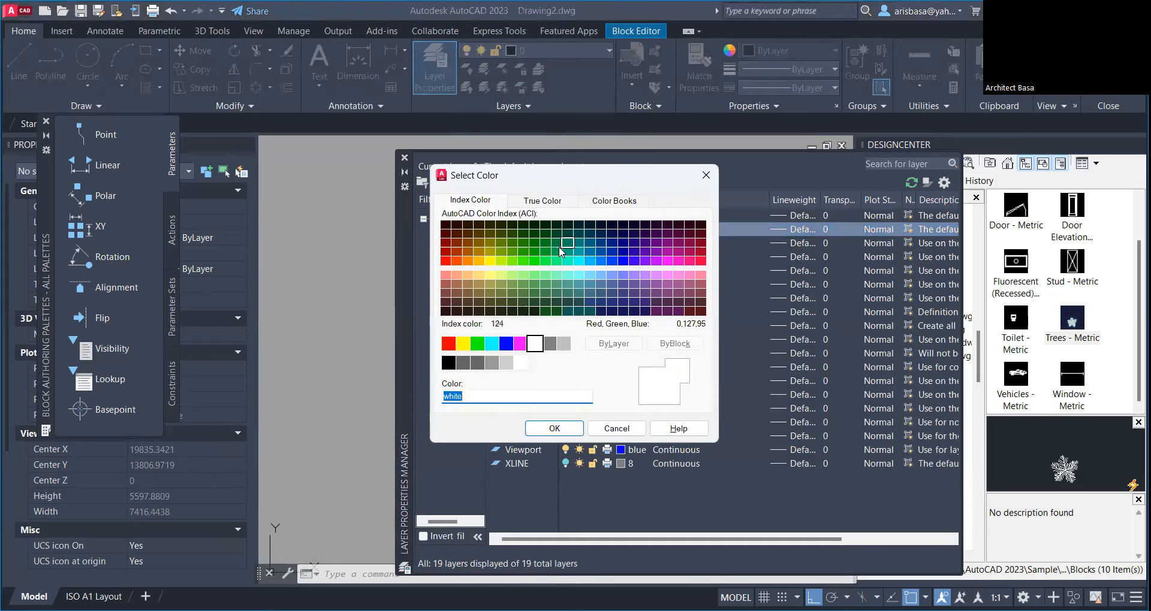
{"action": "left_click", "coordinate": [460, 266]}
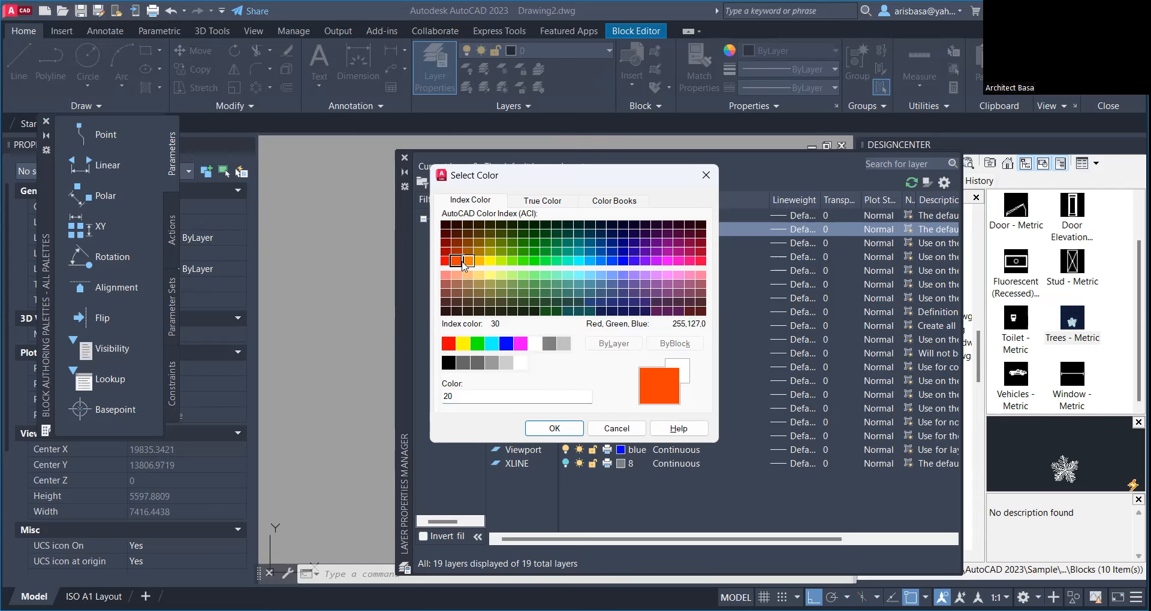
{"action": "left_click", "coordinate": [459, 256]}
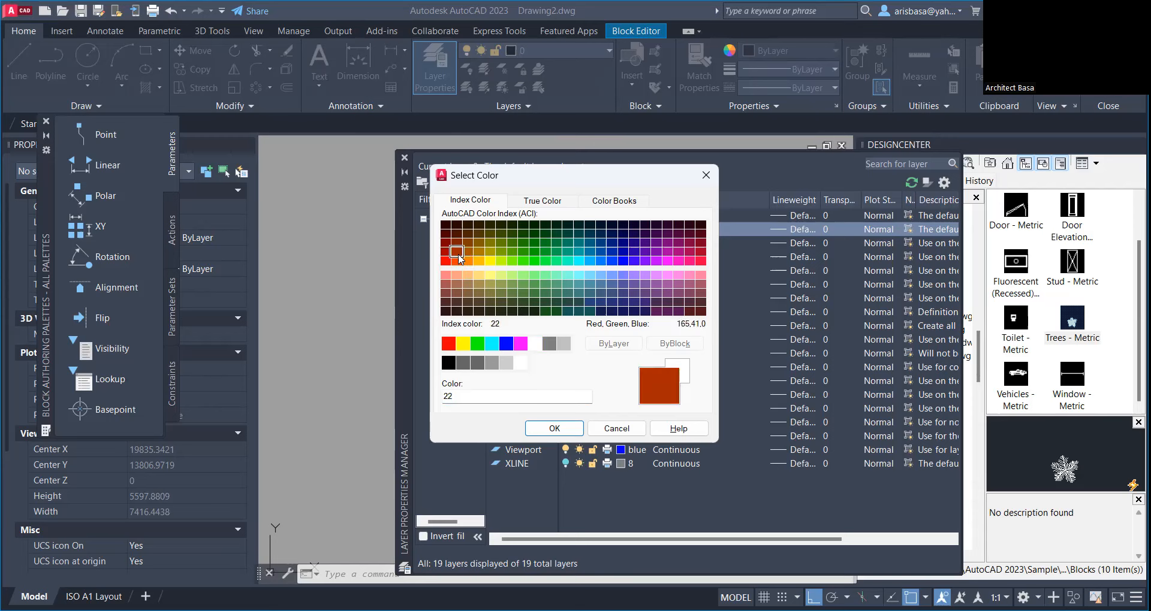
{"action": "left_click", "coordinate": [563, 429]}
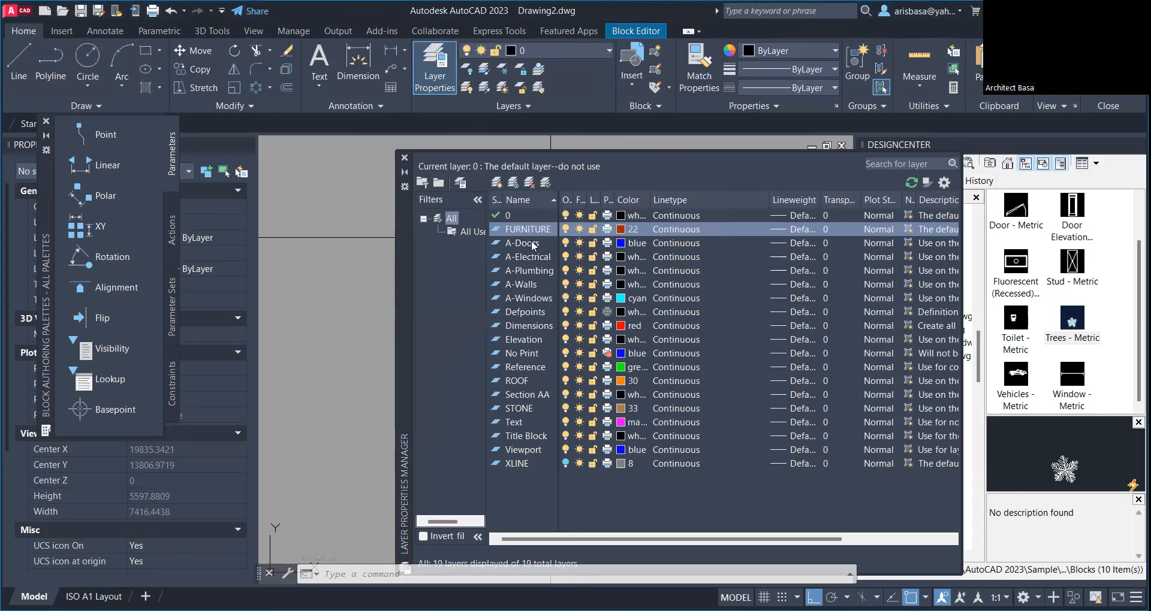
{"action": "left_click", "coordinate": [405, 161]}
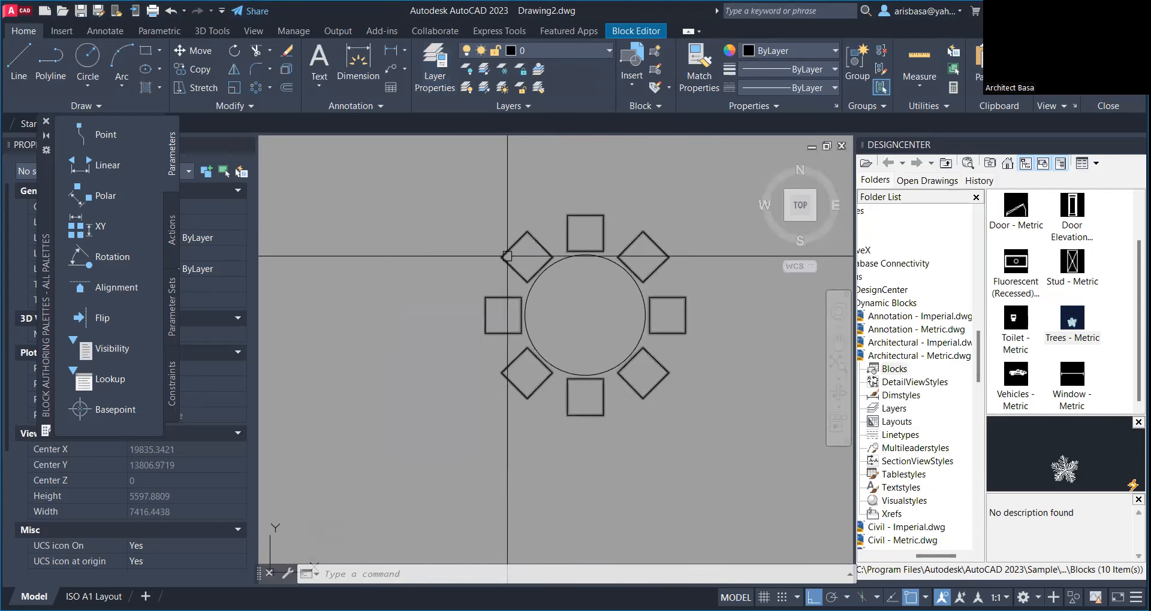
Step: Assign the round table and the polar array of chairs to the FURNITURE layer
{"action": "left_click", "coordinate": [527, 257]}
{"action": "left_click", "coordinate": [567, 257]}
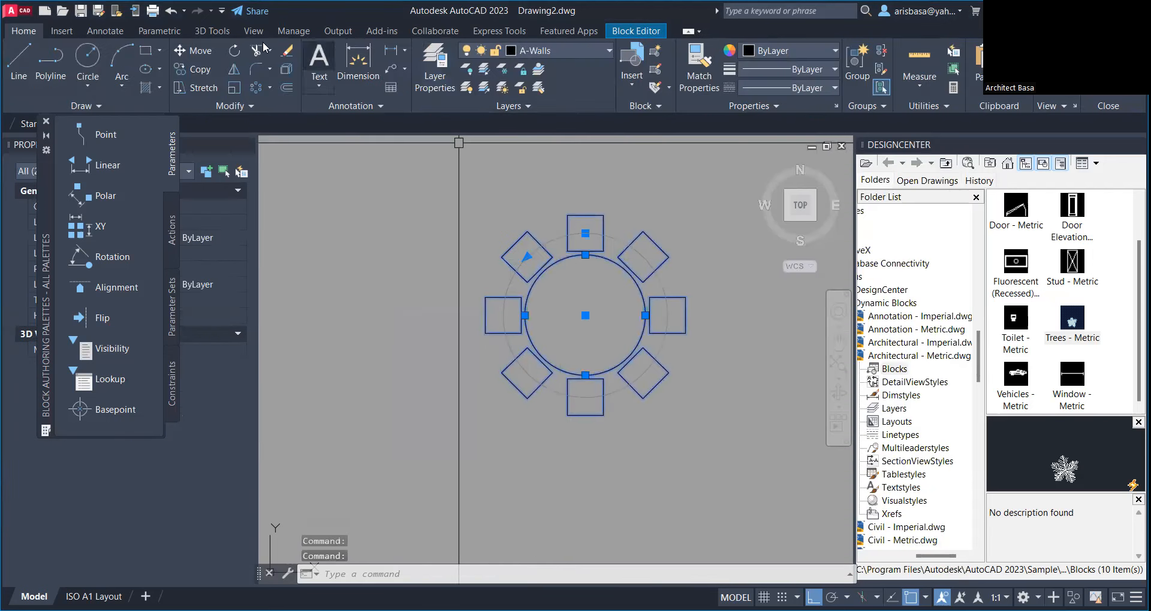
{"action": "left_click", "coordinate": [573, 50]}
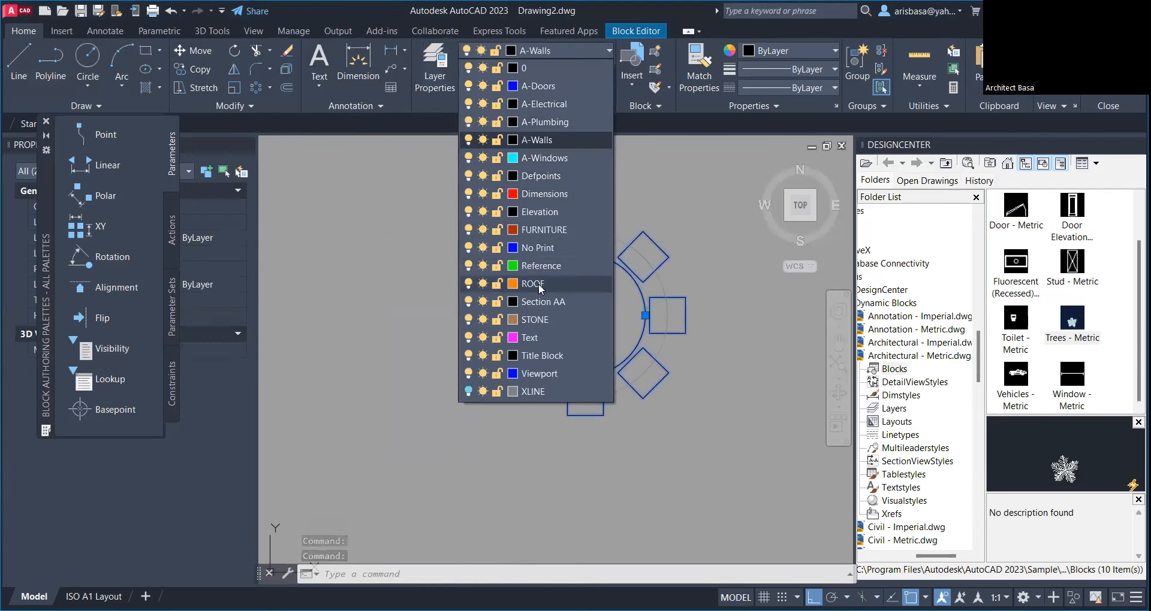
{"action": "left_click", "coordinate": [540, 229]}
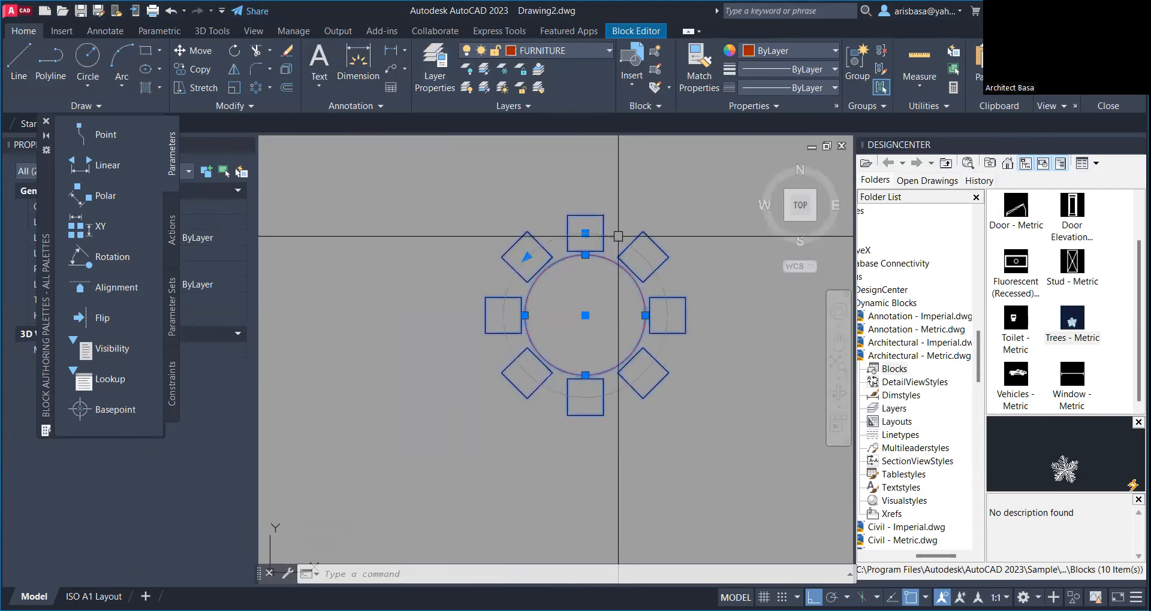
{"action": "key", "text": "Escape"}
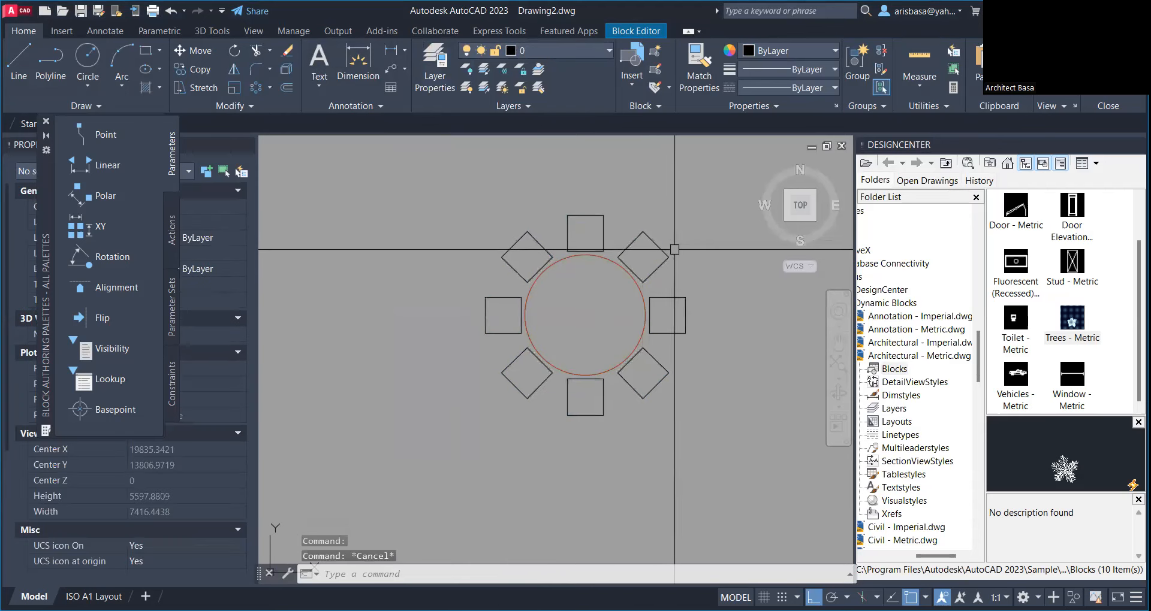
{"action": "scroll", "coordinate": [658, 246], "scroll_direction": "up", "scroll_amount": 1}
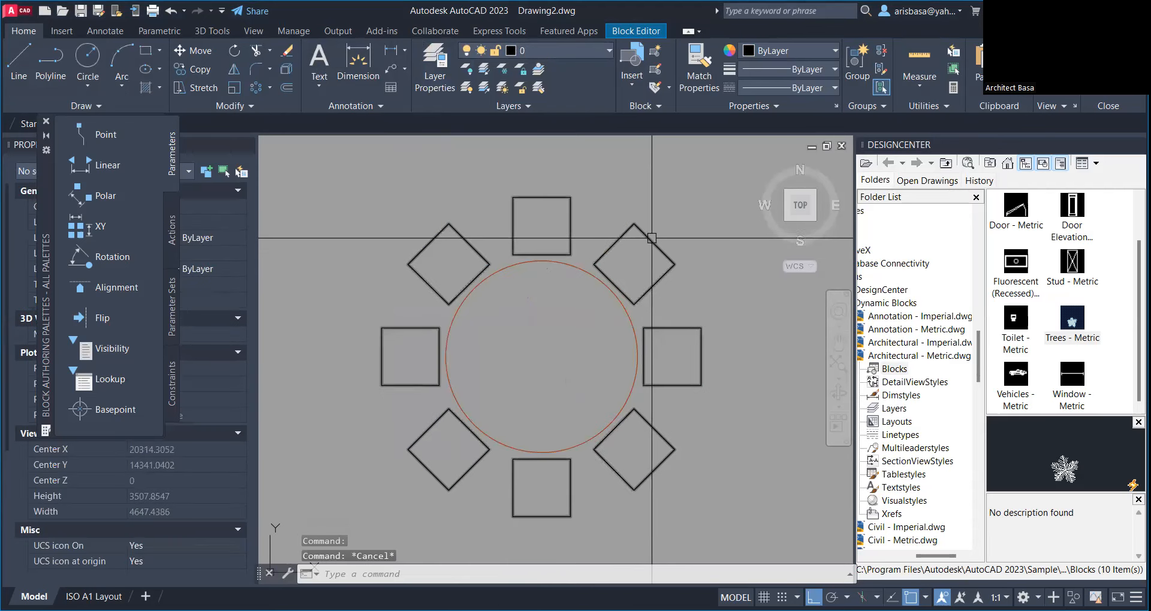
{"action": "left_click", "coordinate": [650, 237]}
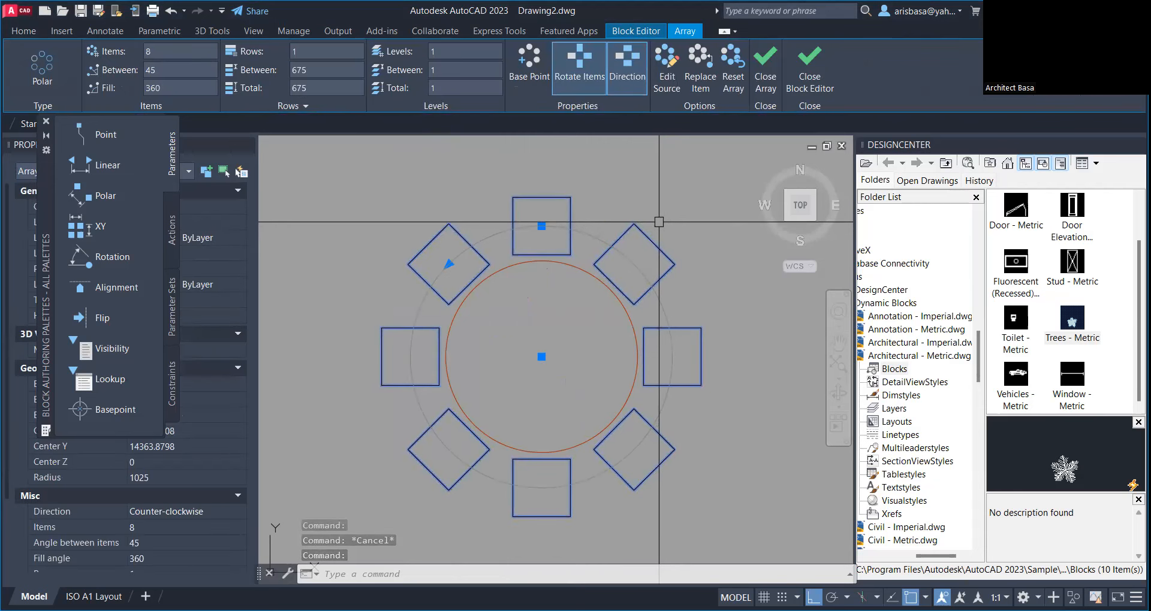
{"action": "left_click", "coordinate": [766, 71]}
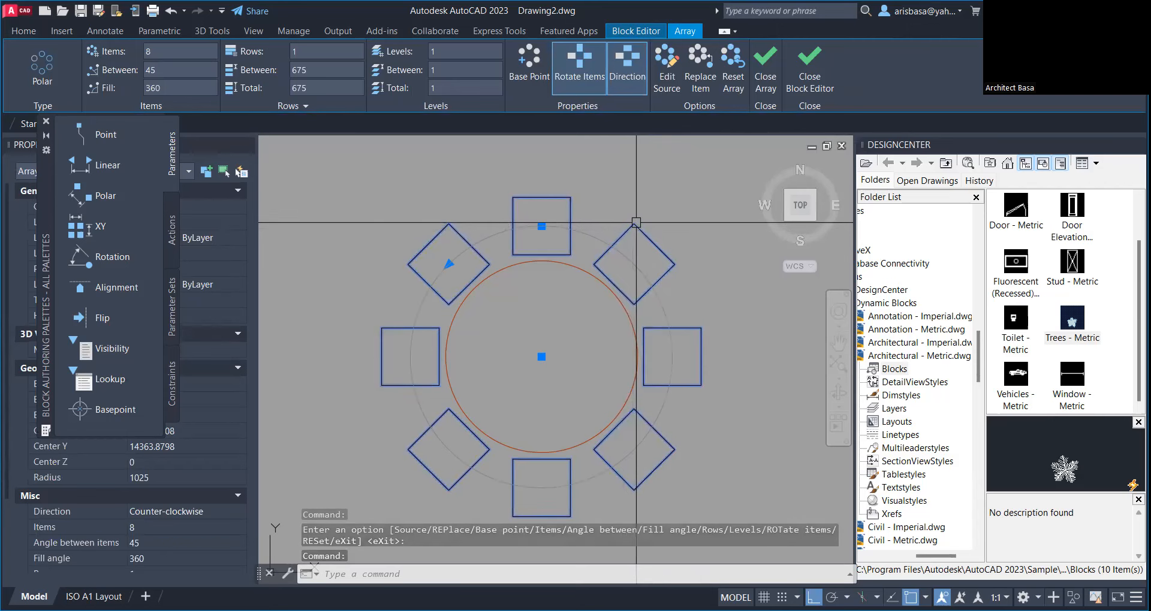
{"action": "key", "text": "Escape"}
{"action": "key", "text": "Escape"}
{"action": "key", "text": "Escape"}
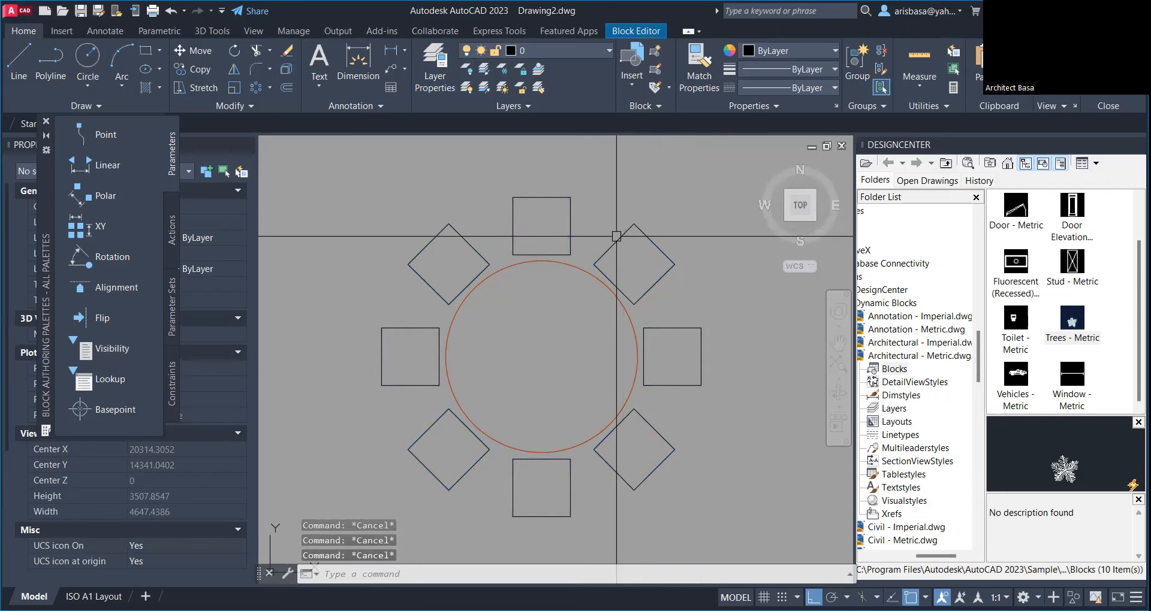
Step: Explode the polar array of chairs around the table into individual chairs
{"action": "left_click", "coordinate": [617, 237]}
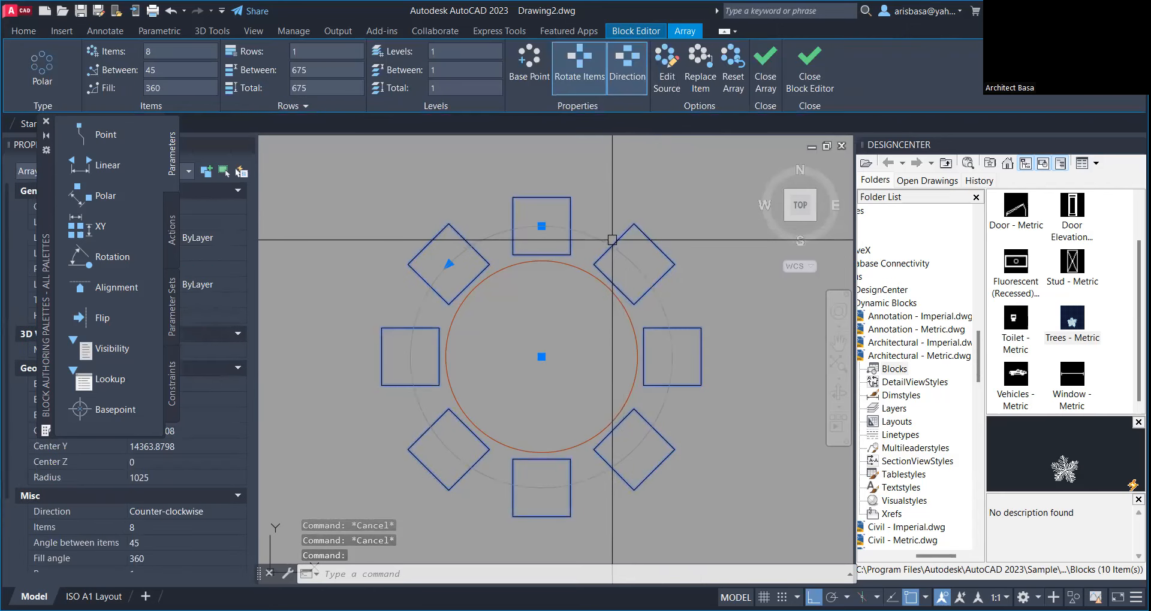
{"action": "type", "text": "x"}
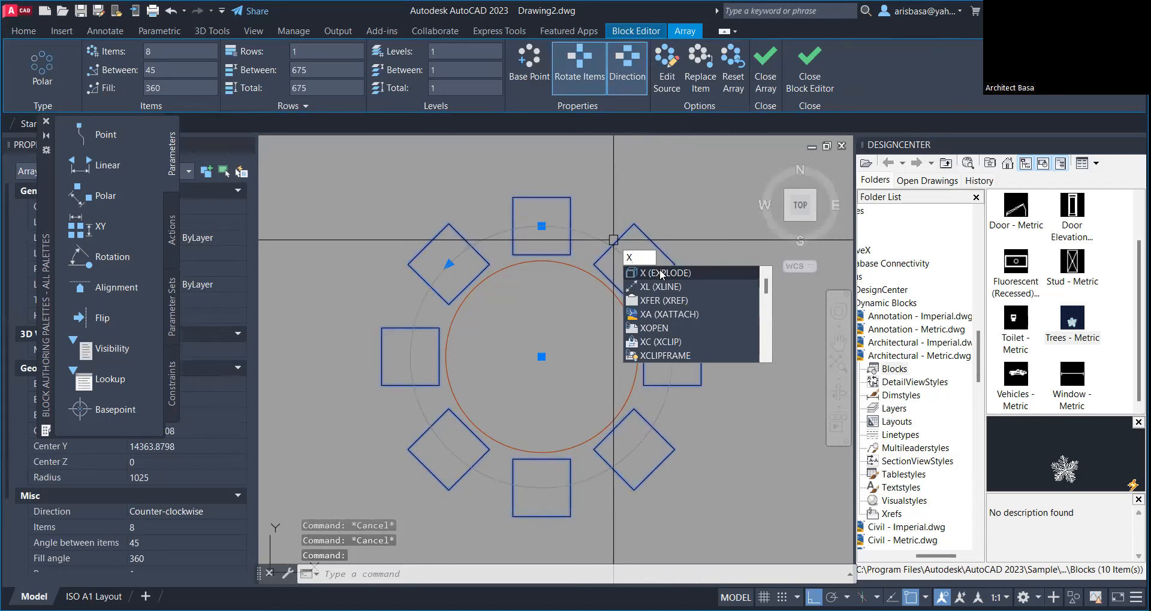
{"action": "key", "text": "Return"}
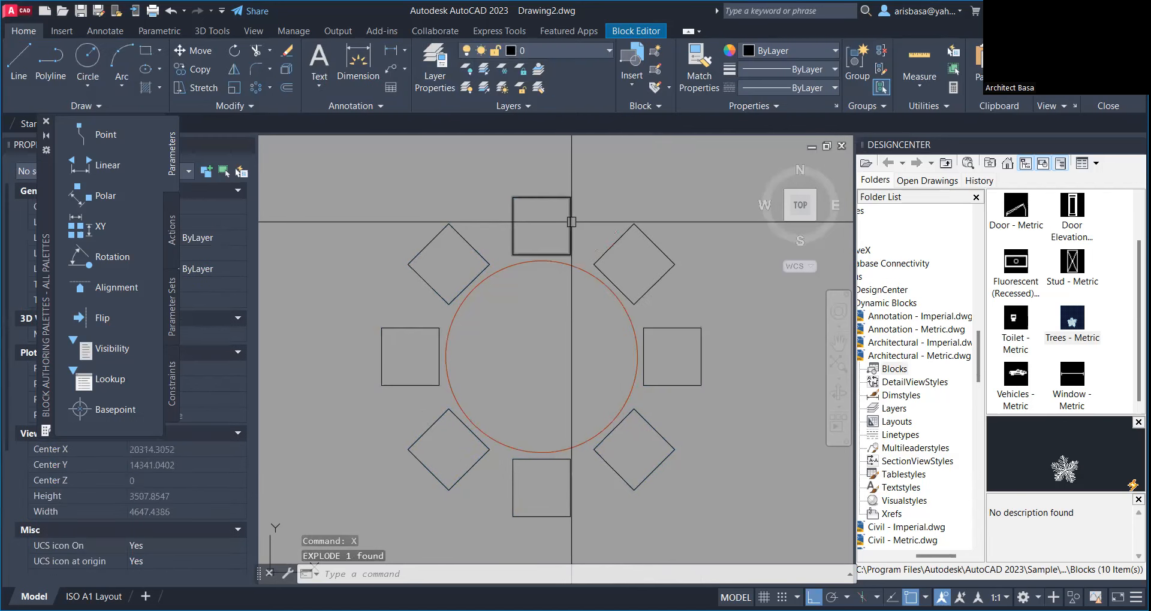
Step: Select all eight chair polylines with Select Similar and assign them to the FURNITURE layer
{"action": "left_click", "coordinate": [554, 198]}
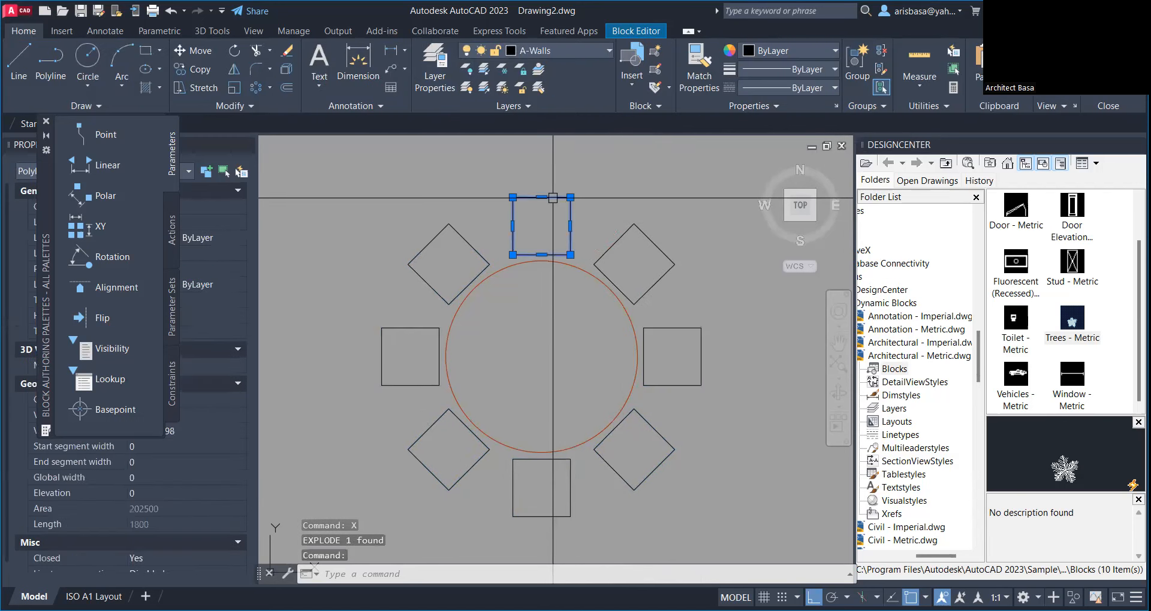
{"action": "right_click", "coordinate": [552, 198]}
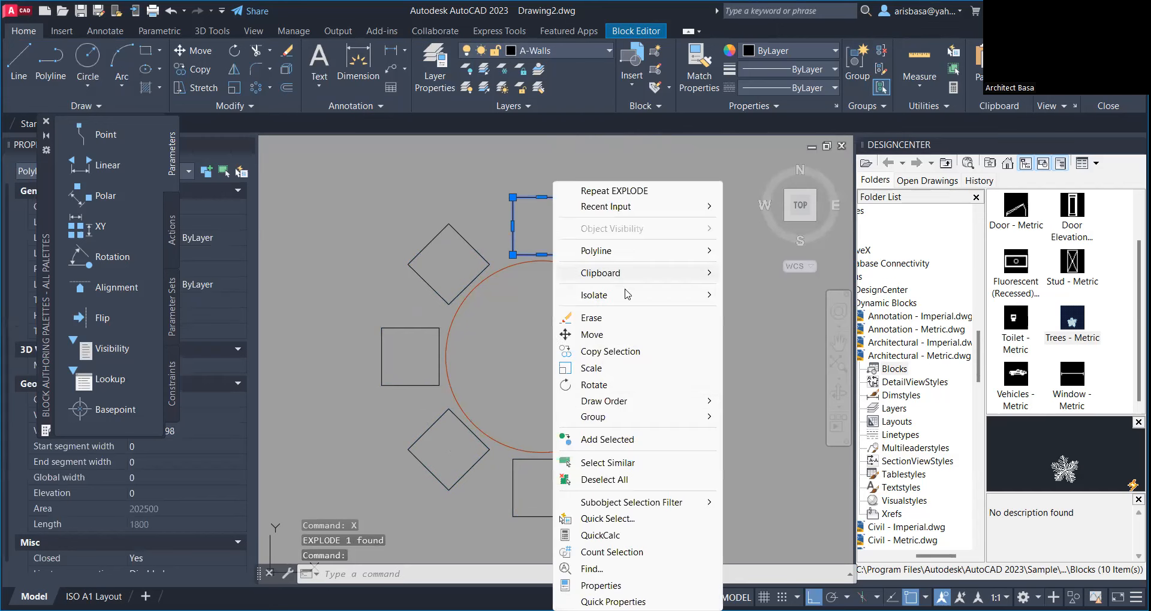
{"action": "left_click", "coordinate": [617, 466]}
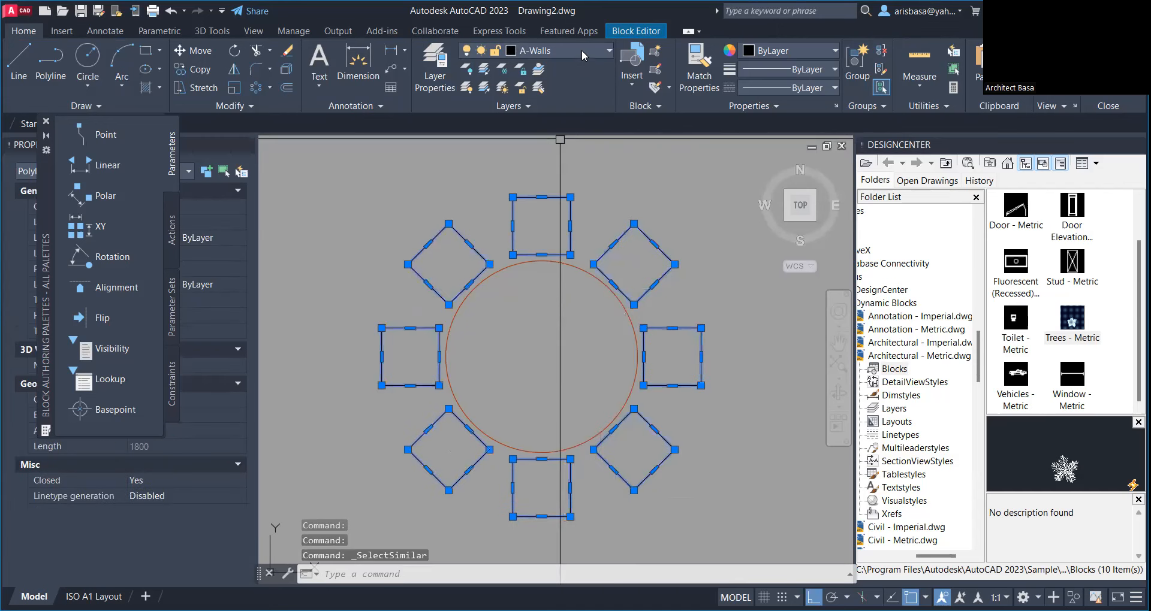
{"action": "left_click", "coordinate": [586, 48]}
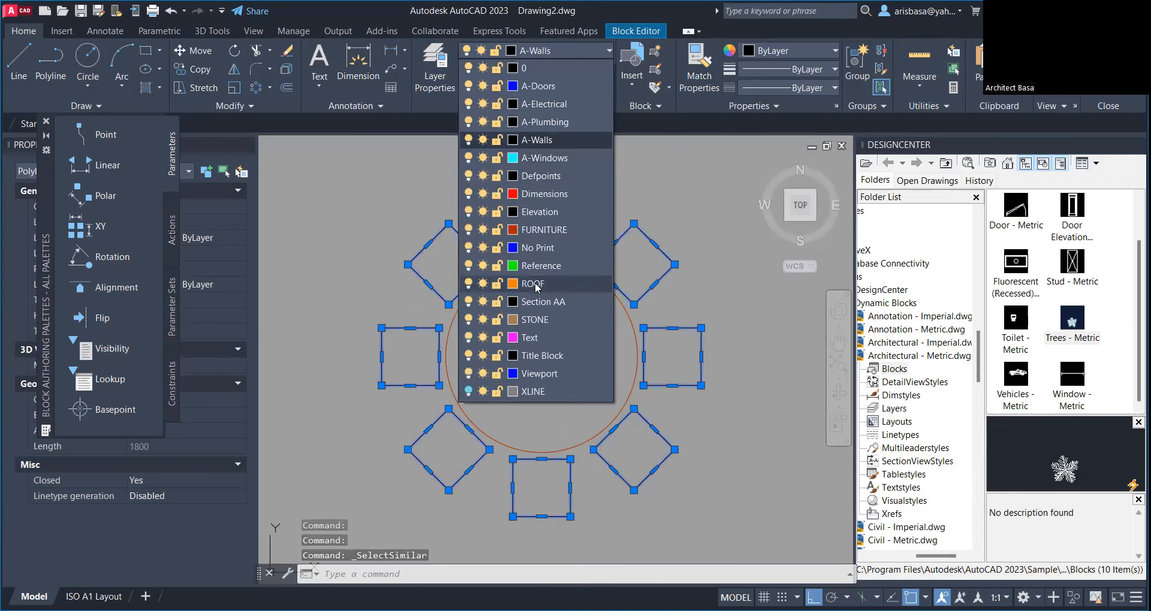
{"action": "left_click", "coordinate": [546, 229]}
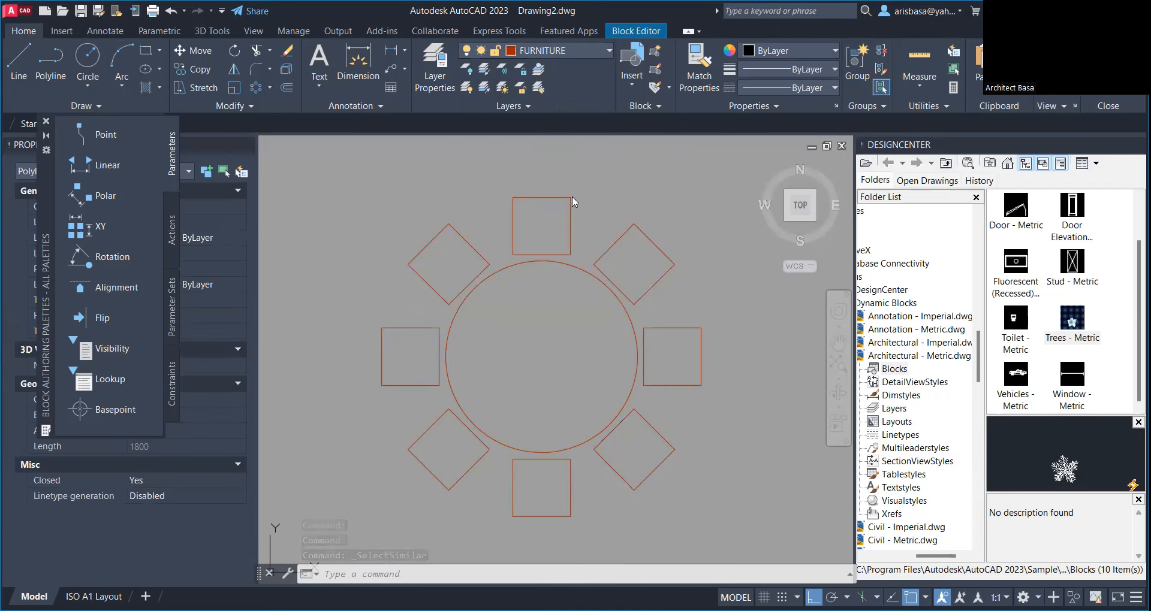
{"action": "key", "text": "Escape"}
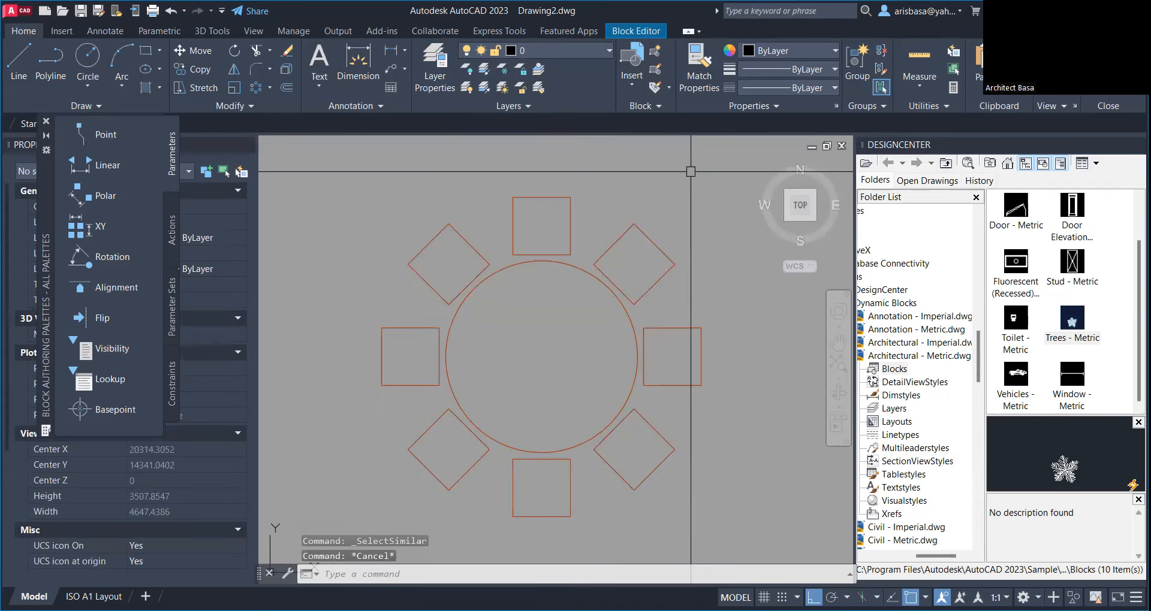
Step: Close the Block Editor, saving the changes to the TABLE WITH CHAIRS_8 block
{"action": "middle_click_drag", "start_coordinate": [659, 212], "coordinate": [653, 204]}
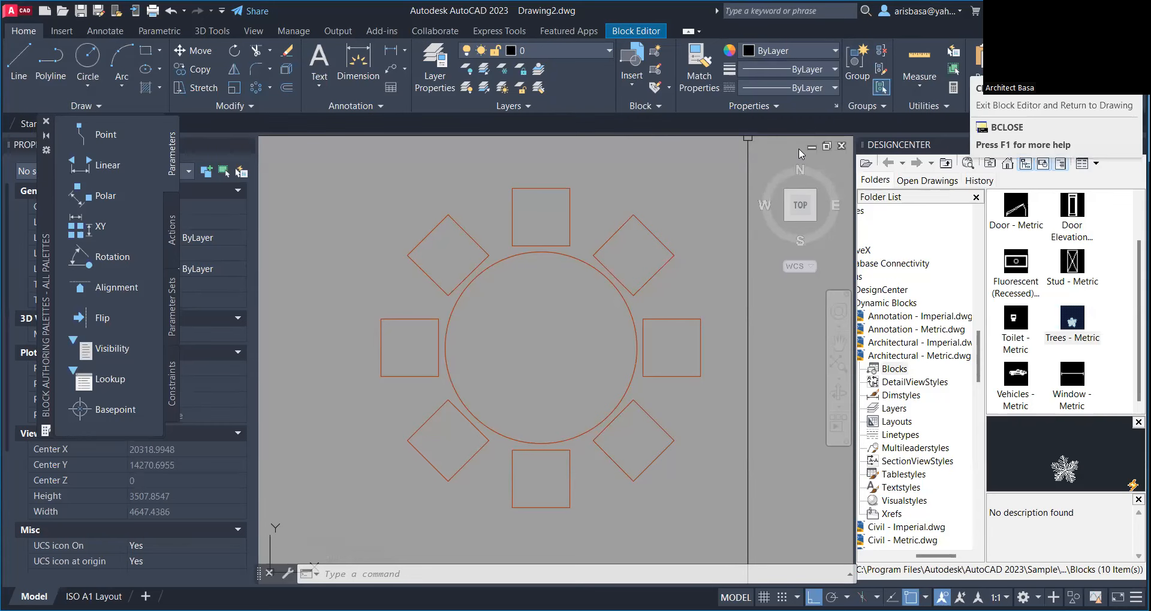
{"action": "left_click", "coordinate": [1107, 75]}
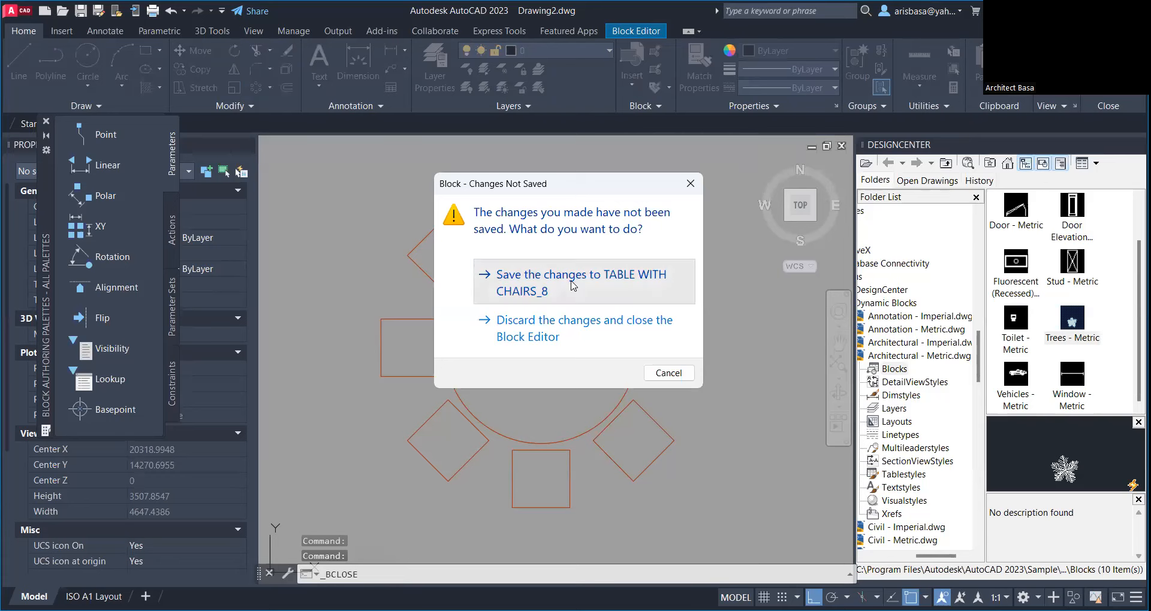
{"action": "left_click", "coordinate": [503, 286]}
{"action": "scroll", "coordinate": [513, 318], "scroll_direction": "down", "scroll_amount": 4}
{"action": "middle_click_drag", "start_coordinate": [519, 329], "coordinate": [576, 306]}
{"action": "scroll", "coordinate": [559, 305], "scroll_direction": "up", "scroll_amount": 6}
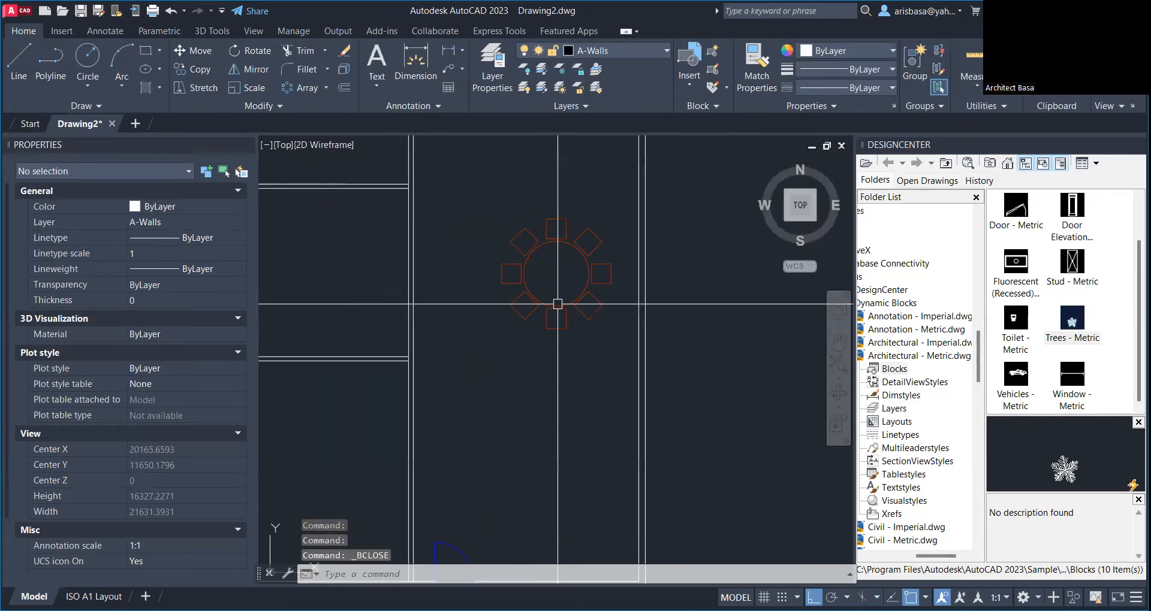
{"action": "scroll", "coordinate": [564, 307], "scroll_direction": "down", "scroll_amount": 6}
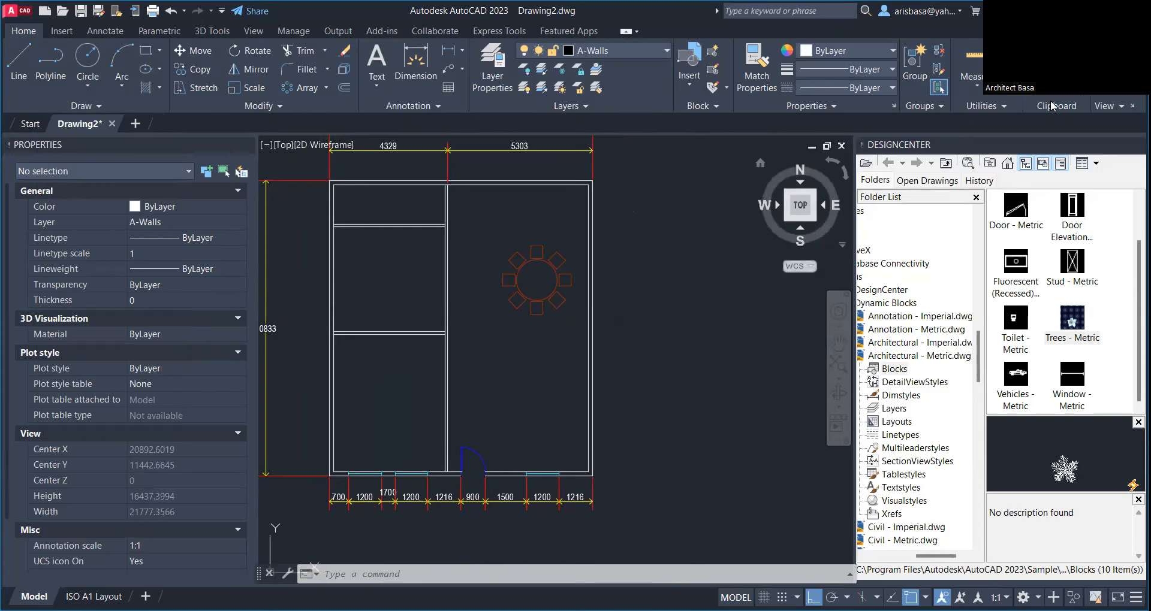
{"action": "left_click", "coordinate": [62, 31]}
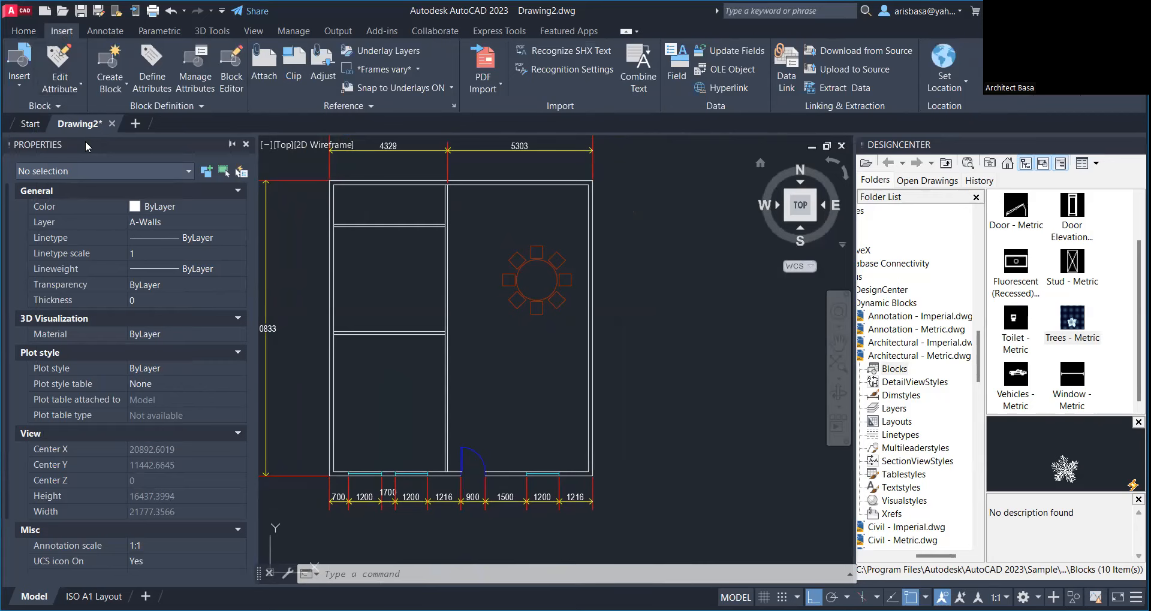
{"action": "left_click", "coordinate": [17, 87]}
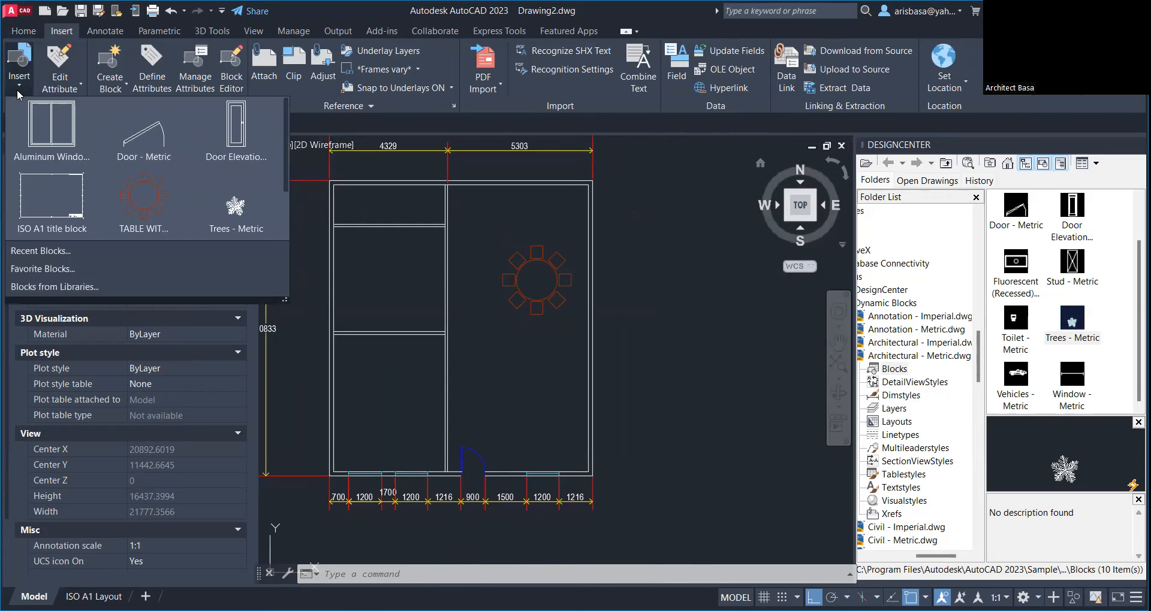
{"action": "left_click", "coordinate": [152, 219]}
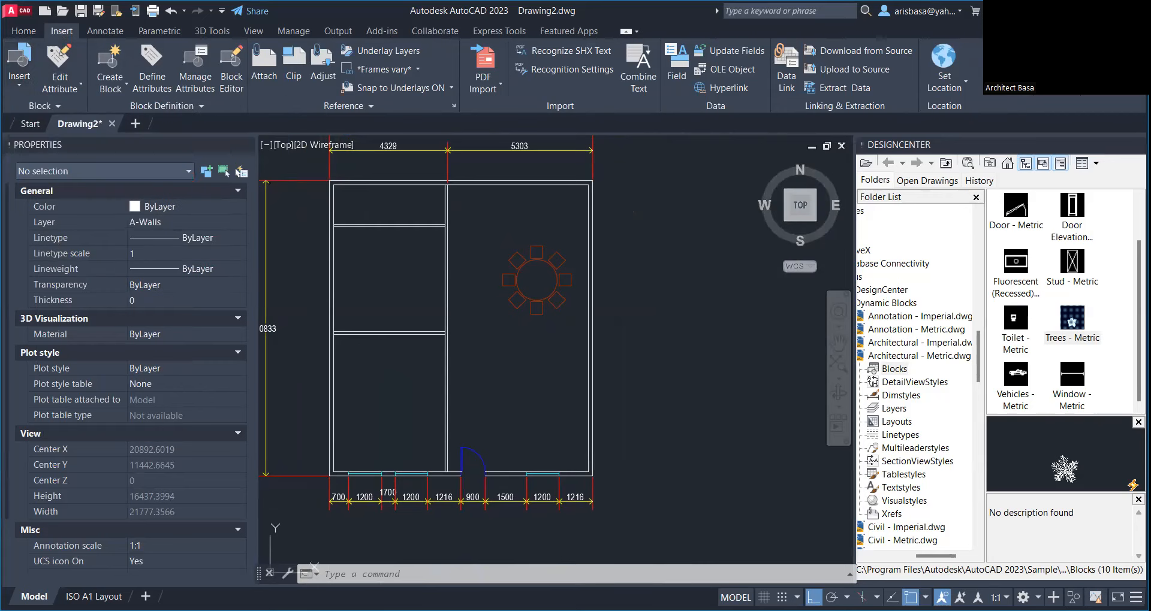
Step: Delete the existing table block from the floor plan and insert a new TABLE WITH CHAIRS_8 block in the drawing
{"action": "left_click", "coordinate": [537, 280]}
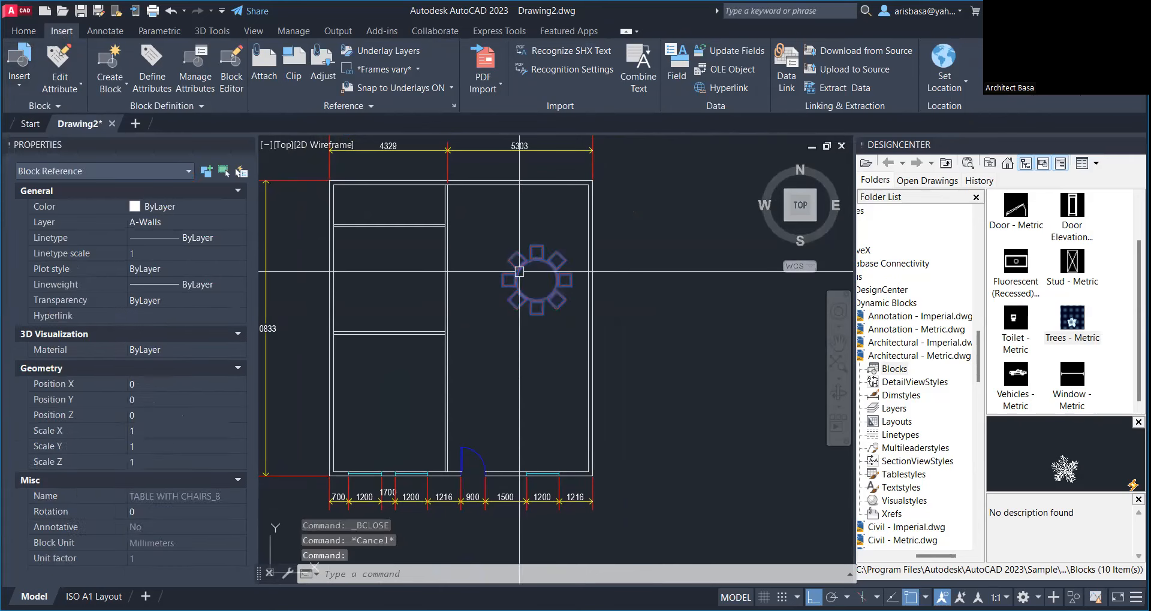
{"action": "key", "text": "Delete"}
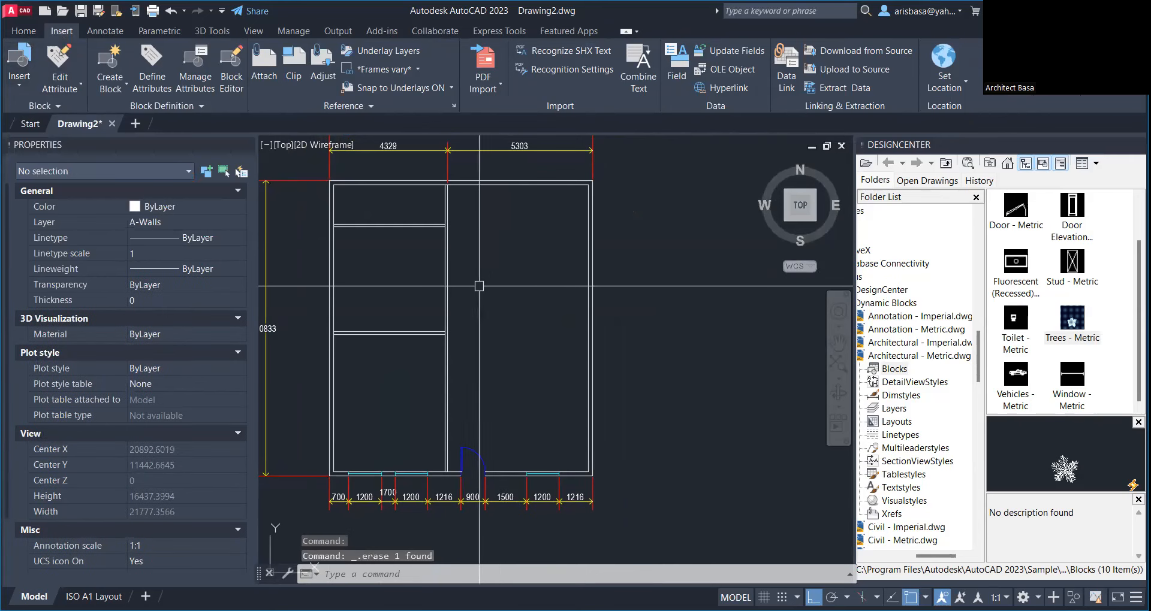
{"action": "left_click", "coordinate": [23, 82]}
{"action": "left_click", "coordinate": [143, 190]}
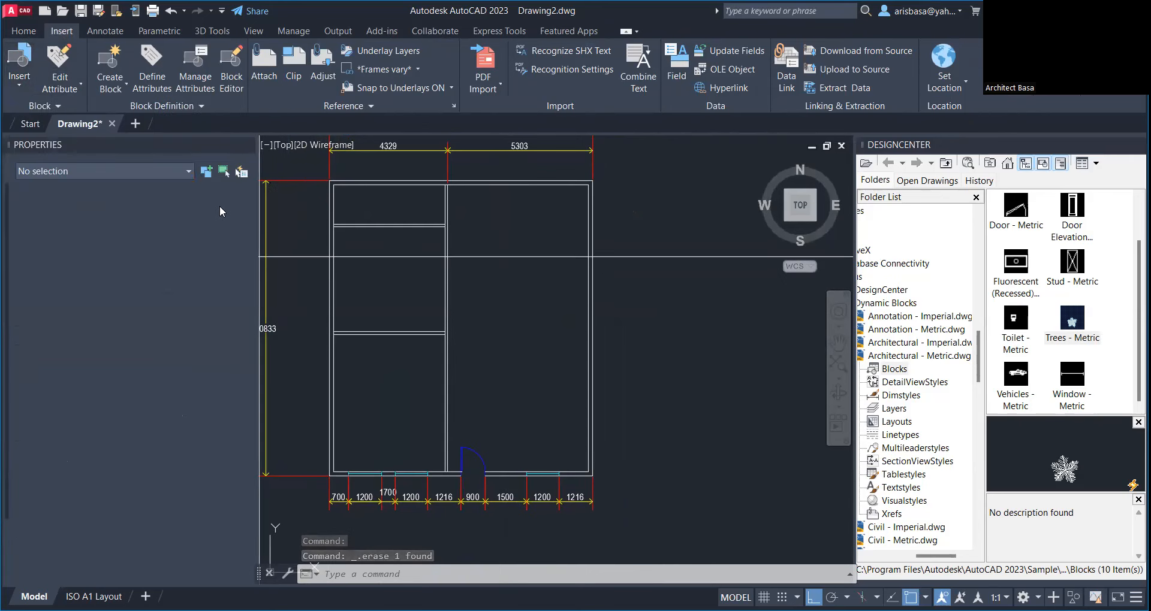
{"action": "left_click", "coordinate": [504, 287]}
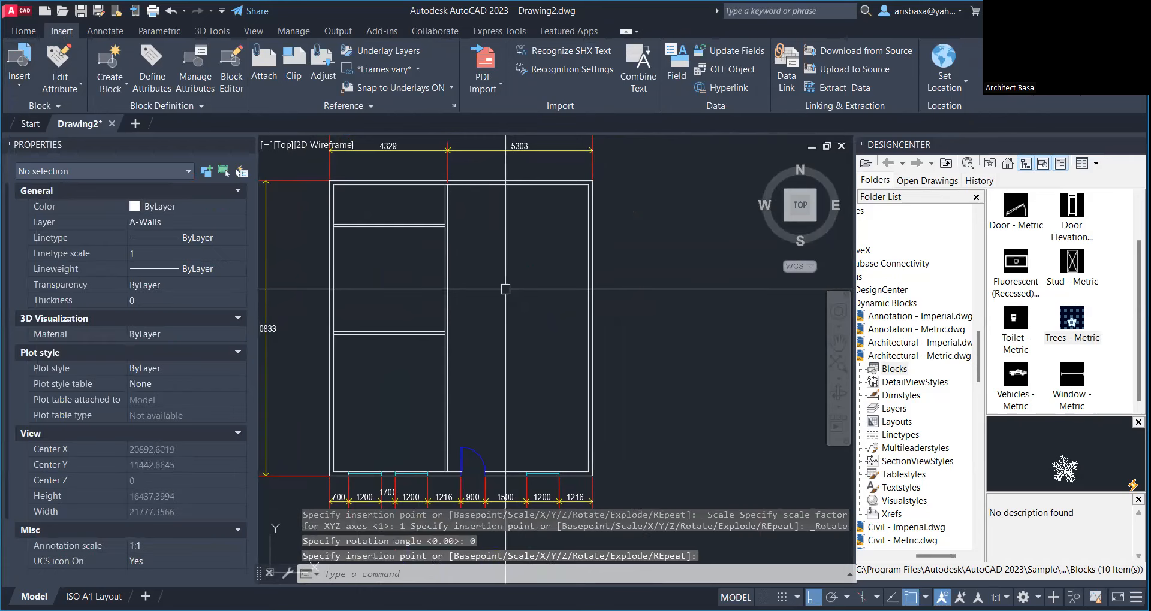
Step: Turn off Ortho mode and move the inserted table block into the upper part of the plan's large room
{"action": "scroll", "coordinate": [504, 288], "scroll_direction": "down", "scroll_amount": 6}
{"action": "scroll", "coordinate": [627, 204], "scroll_direction": "up", "scroll_amount": 2}
{"action": "middle_click_drag", "start_coordinate": [627, 203], "coordinate": [624, 227]}
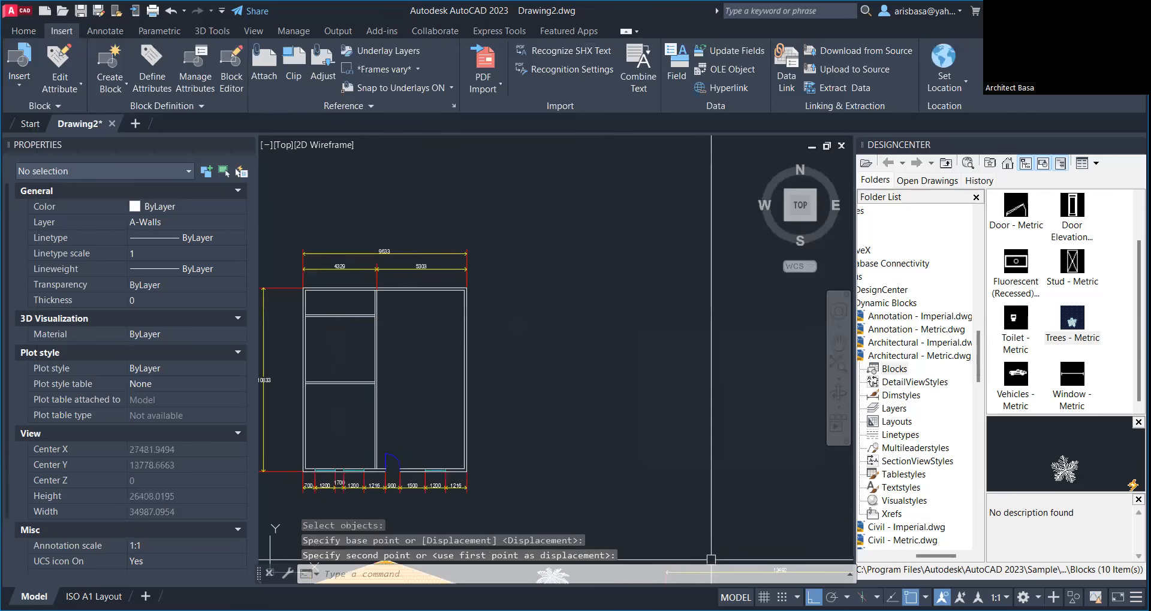
{"action": "left_click", "coordinate": [813, 598]}
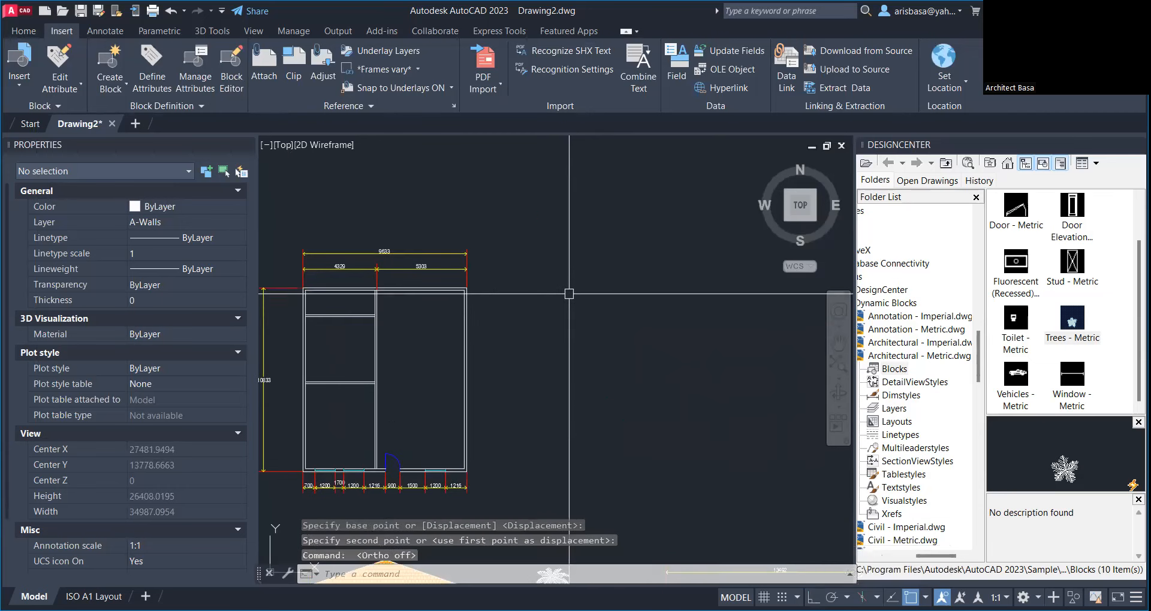
{"action": "scroll", "coordinate": [569, 294], "scroll_direction": "down", "scroll_amount": 4}
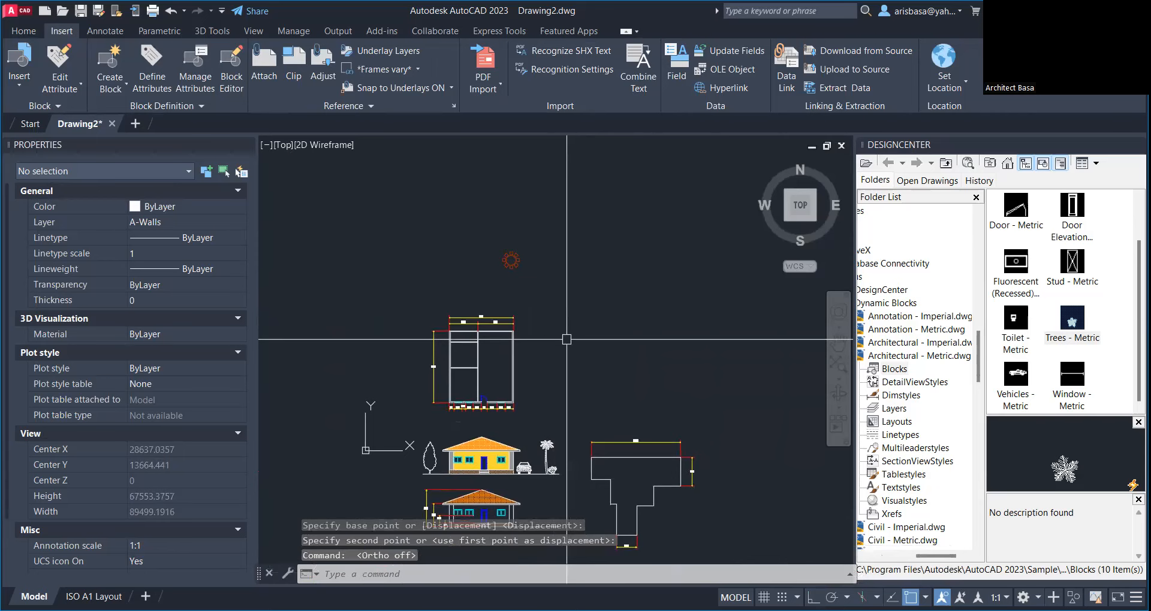
{"action": "scroll", "coordinate": [515, 267], "scroll_direction": "up", "scroll_amount": 2}
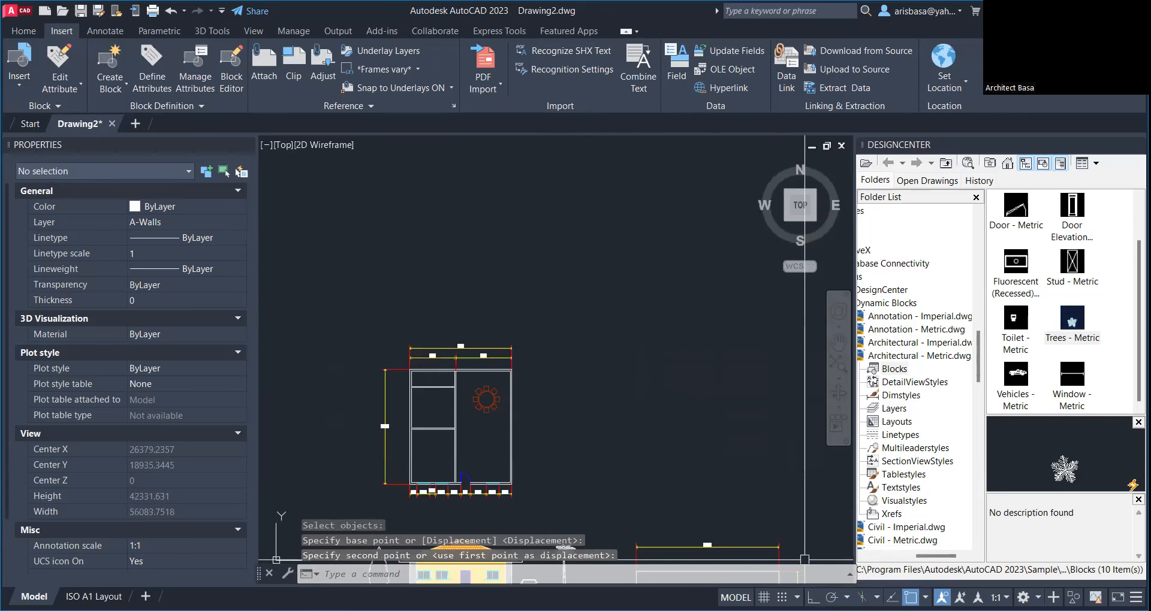
Step: Turn Ortho mode back on and leave any active command
{"action": "key", "text": "F8"}
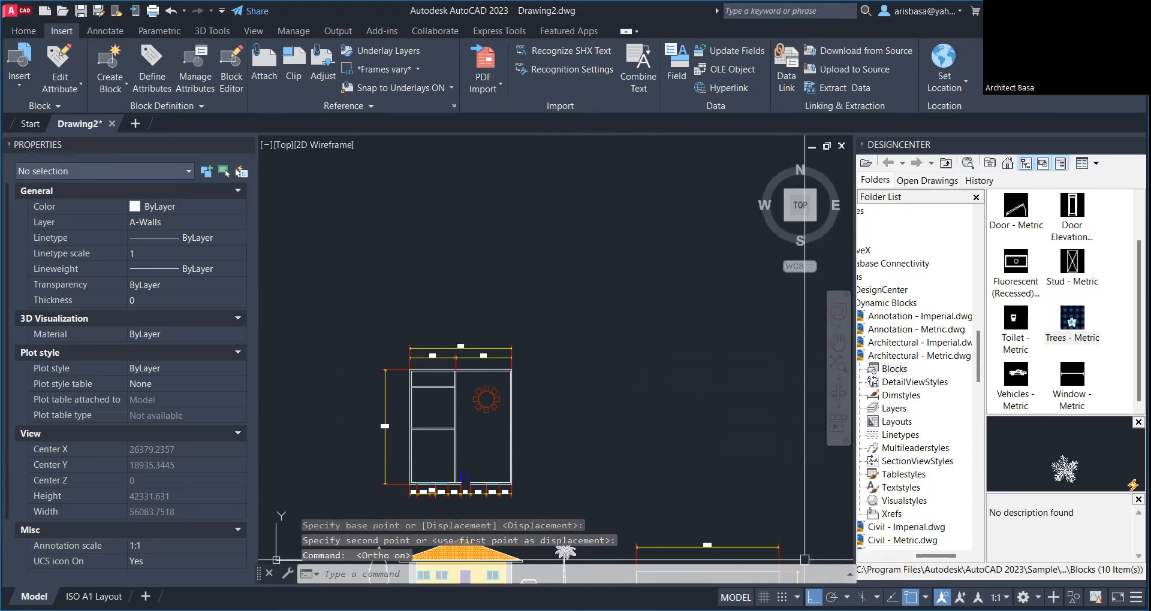
{"action": "mouse_move", "coordinate": [553, 358]}
{"action": "middle_mouse_down"}
{"action": "mouse_move", "coordinate": [586, 313]}
{"action": "mouse_move", "coordinate": [575, 330]}
{"action": "middle_mouse_up"}
{"action": "key", "text": "Escape"}
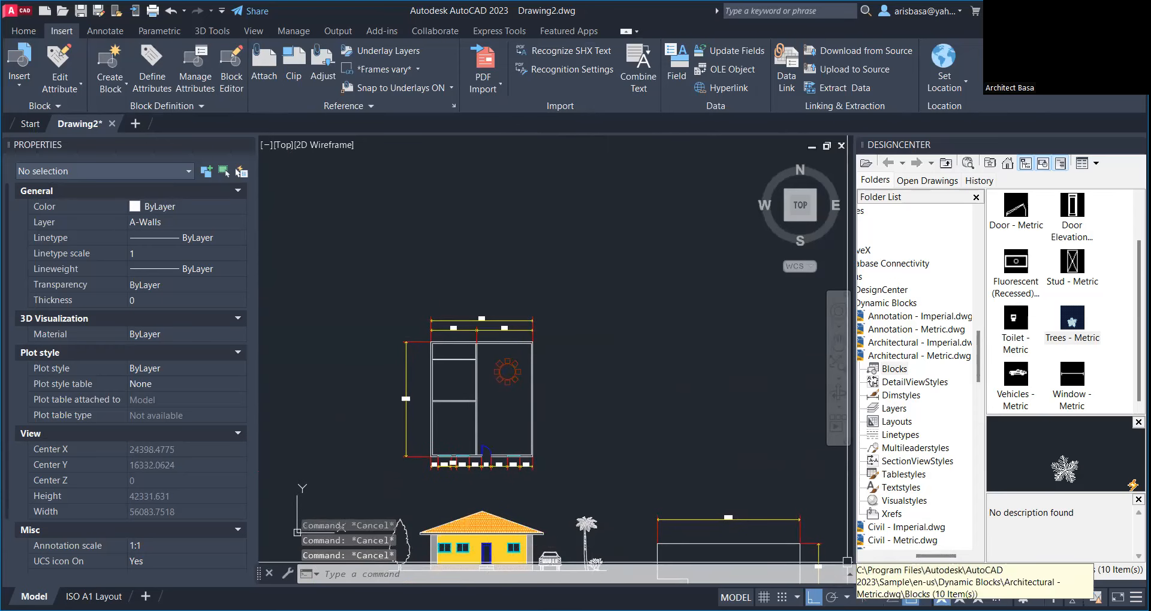
{"action": "key", "text": "Escape"}
{"action": "key", "text": "Escape"}
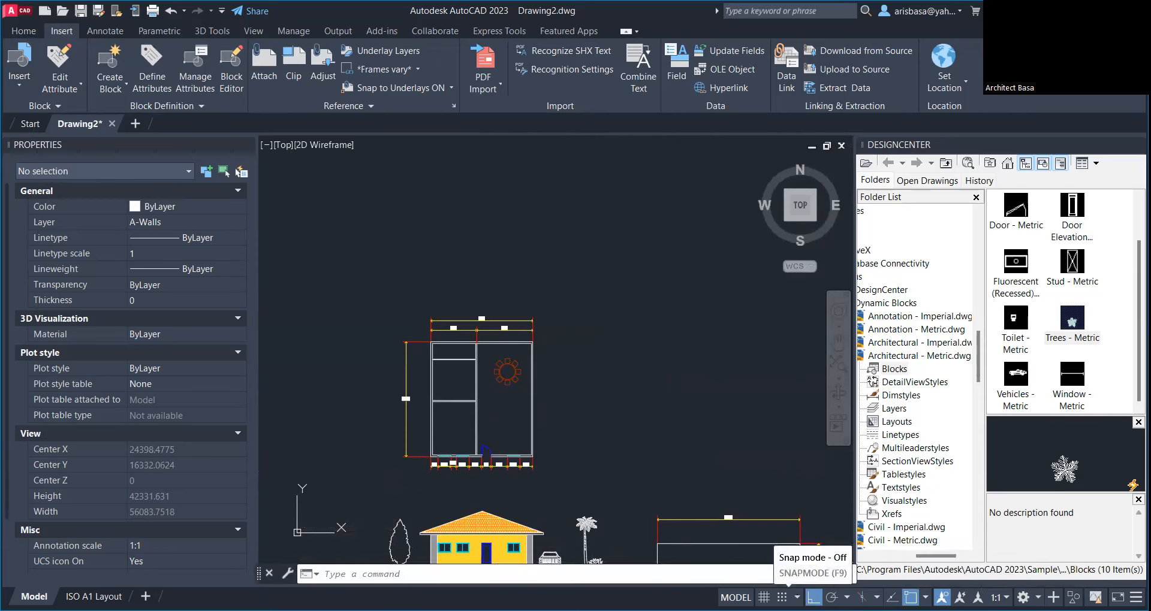
Step: Review the furnished floor plan and the house elevations below it in model space
{"action": "scroll", "coordinate": [506, 307], "scroll_direction": "up", "scroll_amount": 3}
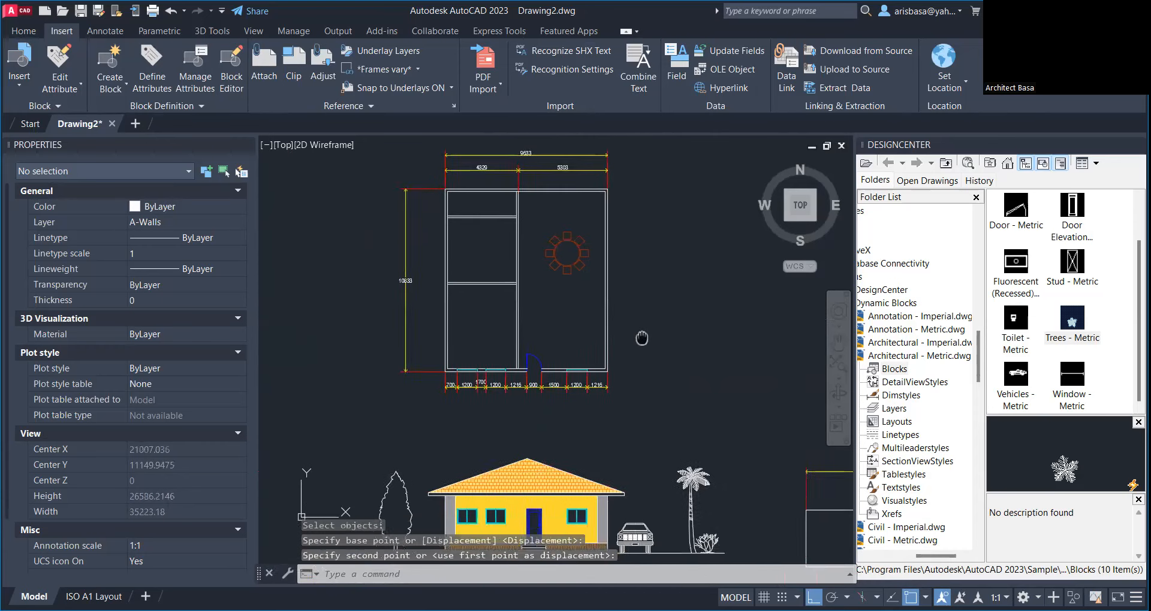
{"action": "scroll", "coordinate": [561, 340], "scroll_direction": "down", "scroll_amount": 2}
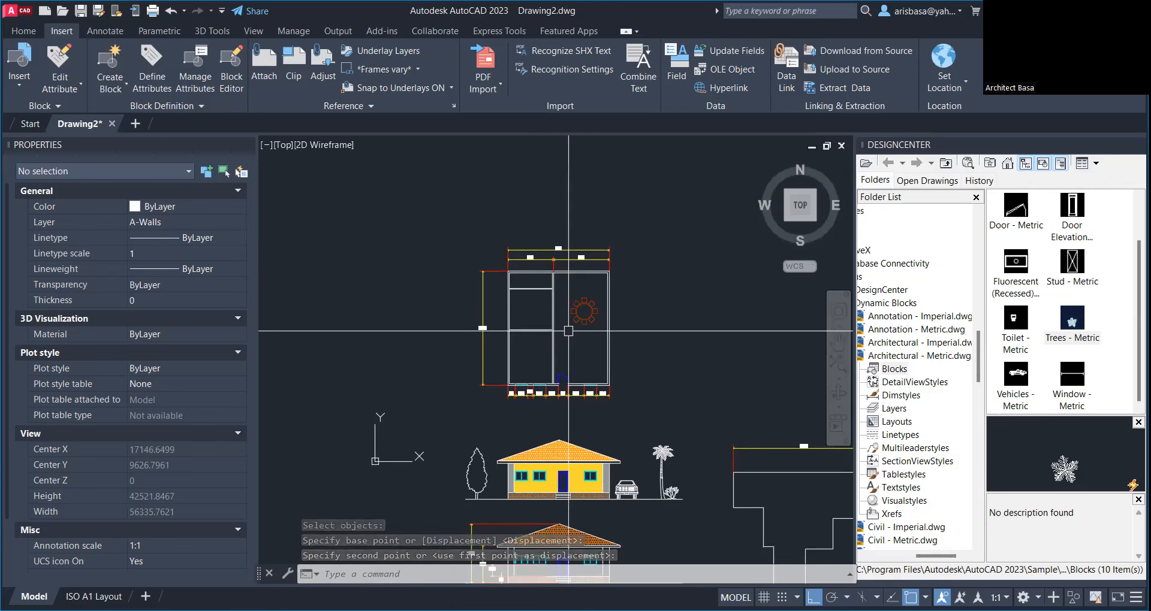
{"action": "scroll", "coordinate": [570, 333], "scroll_direction": "up", "scroll_amount": 2}
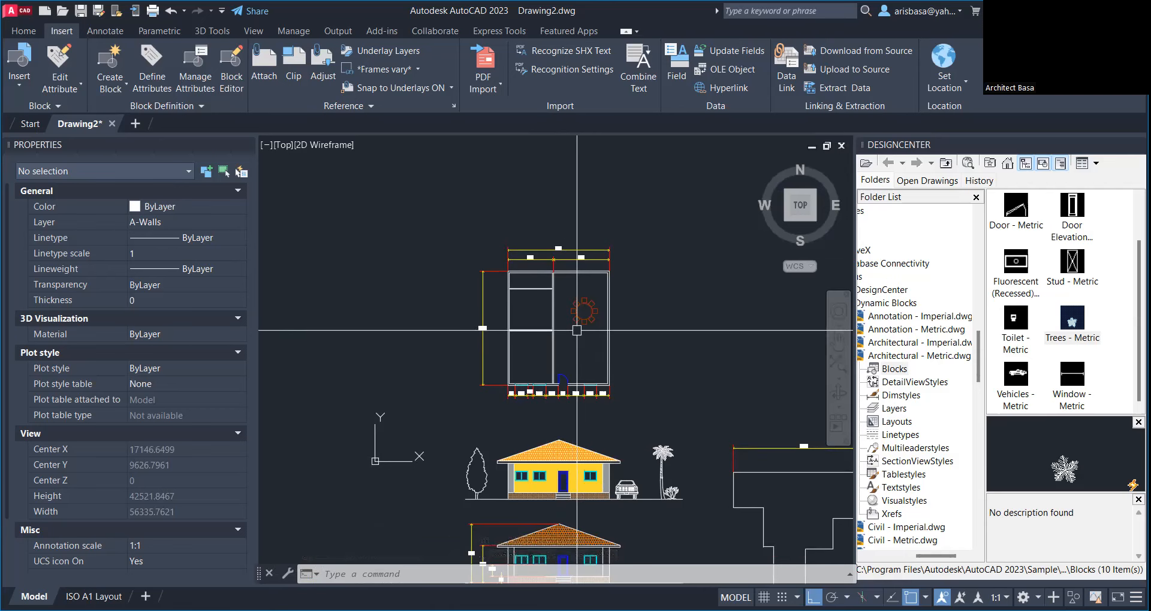
{"action": "mouse_move", "coordinate": [569, 367]}
{"action": "middle_mouse_down"}
{"action": "mouse_move", "coordinate": [545, 339]}
{"action": "mouse_move", "coordinate": [538, 304]}
{"action": "middle_mouse_up"}
{"action": "scroll", "coordinate": [545, 340], "scroll_direction": "down", "scroll_amount": 1}
{"action": "scroll", "coordinate": [555, 270], "scroll_direction": "up", "scroll_amount": 1}
{"action": "scroll", "coordinate": [539, 235], "scroll_direction": "up", "scroll_amount": 1}
{"action": "scroll", "coordinate": [546, 250], "scroll_direction": "down", "scroll_amount": 2}
{"action": "mouse_move", "coordinate": [552, 269]}
{"action": "middle_mouse_down"}
{"action": "mouse_move", "coordinate": [542, 320]}
{"action": "mouse_move", "coordinate": [560, 349]}
{"action": "mouse_move", "coordinate": [530, 316]}
{"action": "middle_mouse_up"}
{"action": "scroll", "coordinate": [550, 297], "scroll_direction": "up", "scroll_amount": 2}
{"action": "scroll", "coordinate": [557, 345], "scroll_direction": "down", "scroll_amount": 5}
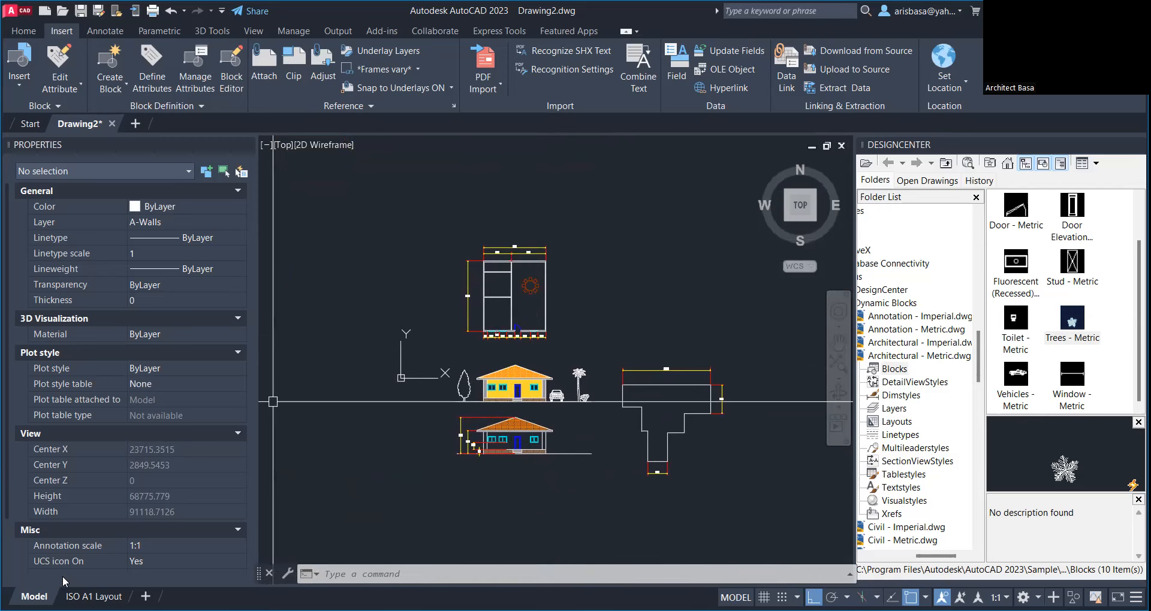
Step: Switch to the ISO A1 Layout sheet and check the properties of its viewport
{"action": "mouse_move", "coordinate": [94, 596]}
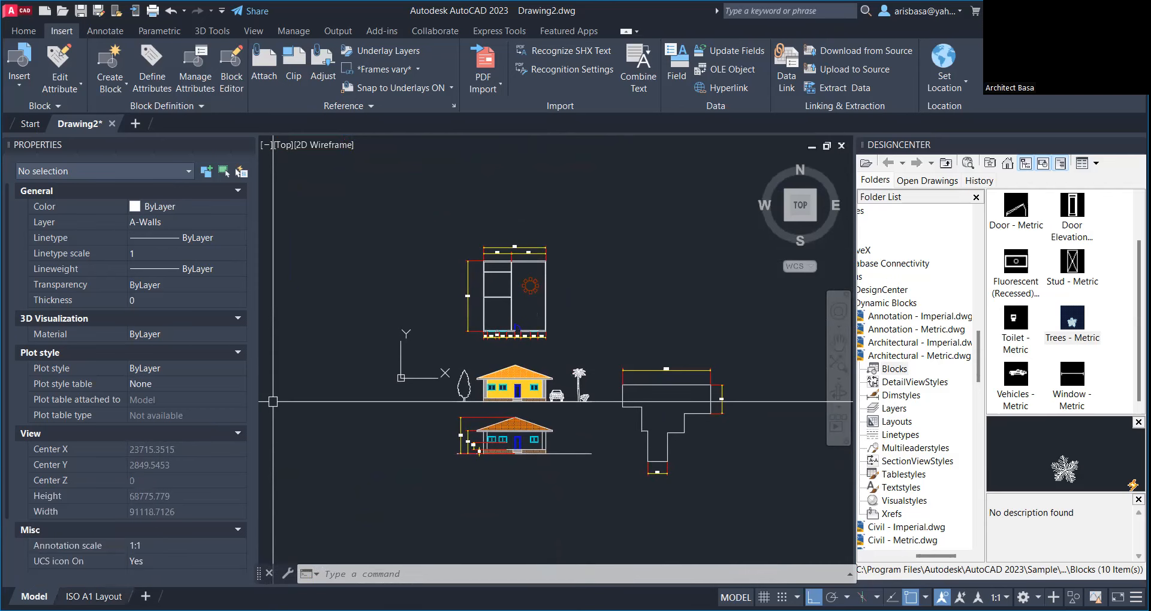
{"action": "left_click", "coordinate": [93, 597]}
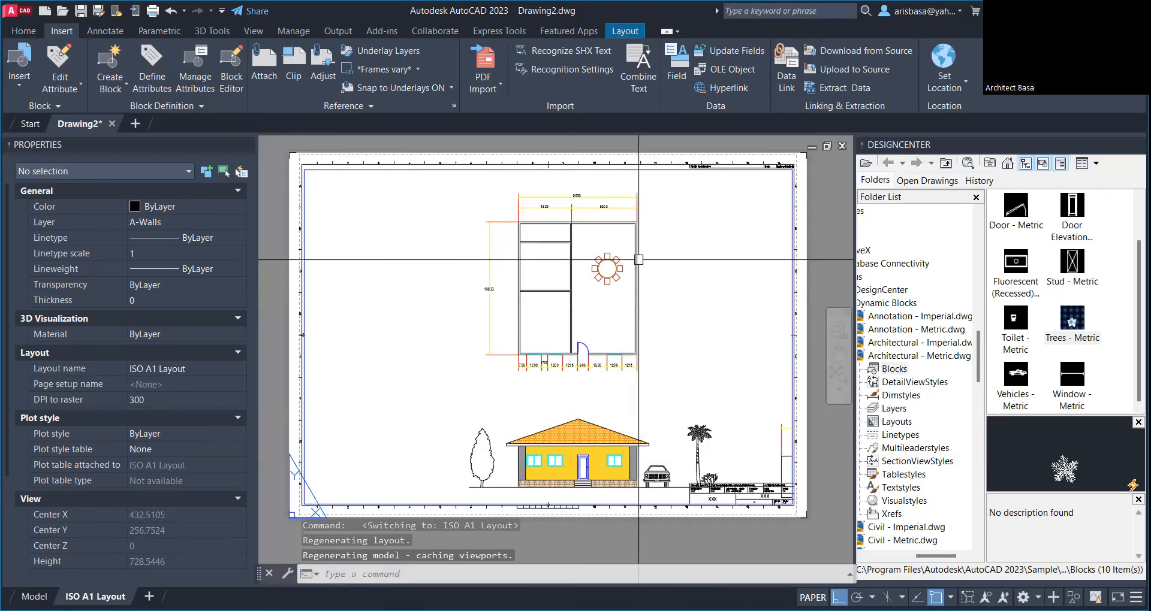
{"action": "scroll", "coordinate": [600, 199], "scroll_direction": "down", "scroll_amount": 3}
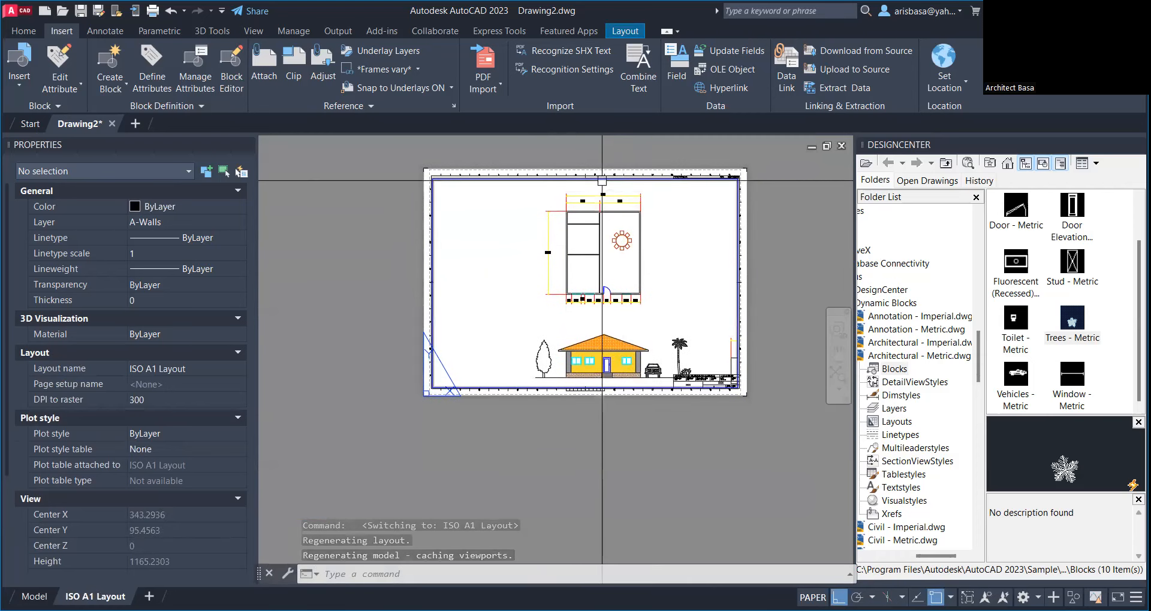
{"action": "left_click", "coordinate": [614, 181]}
{"action": "scroll", "coordinate": [641, 193], "scroll_direction": "up", "scroll_amount": 2}
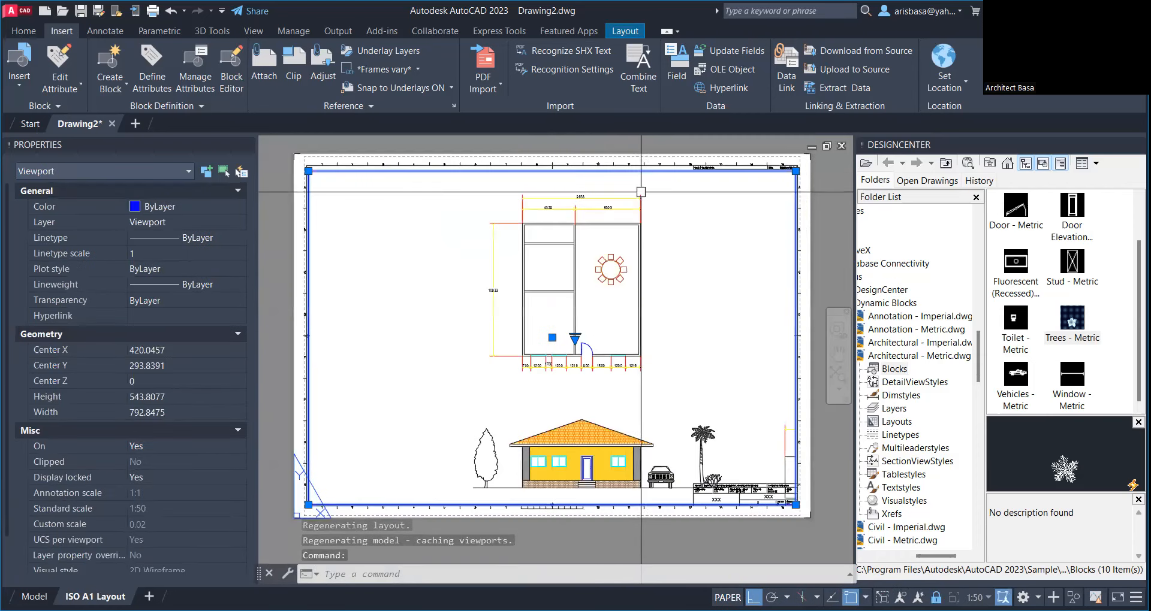
{"action": "key", "text": "Escape"}
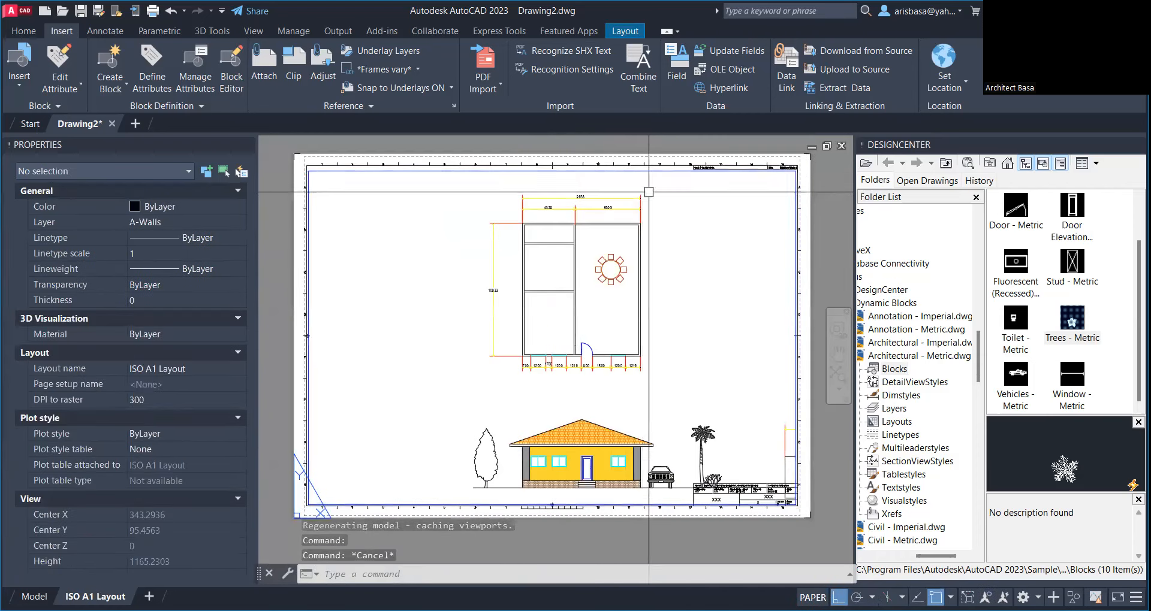
Step: Inspect the viewport frame and the ISO A1 title block, including the title block's text fields
{"action": "scroll", "coordinate": [354, 179], "scroll_direction": "up", "scroll_amount": 2}
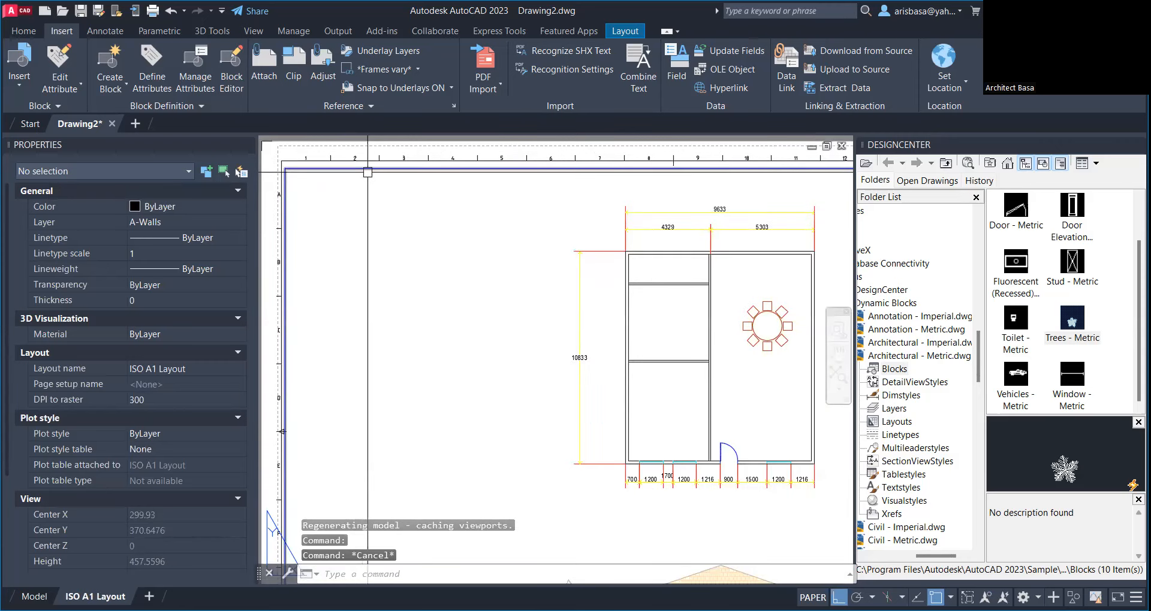
{"action": "left_click", "coordinate": [357, 172]}
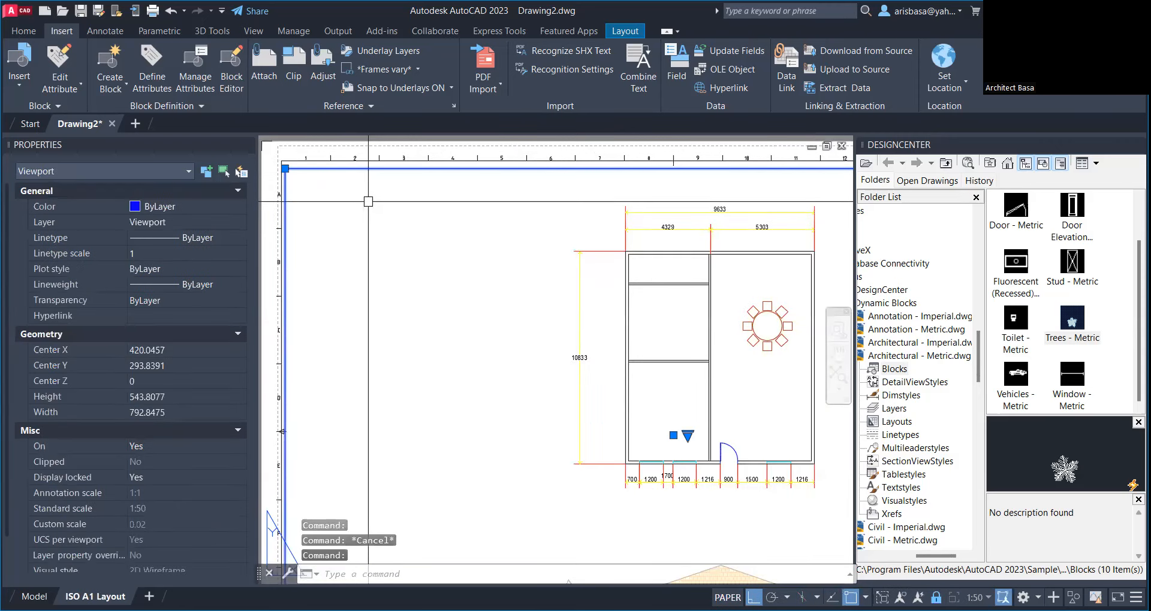
{"action": "key", "text": "Escape"}
{"action": "left_click", "coordinate": [378, 162]}
{"action": "scroll", "coordinate": [379, 162], "scroll_direction": "down", "scroll_amount": 5}
{"action": "scroll", "coordinate": [572, 317], "scroll_direction": "up", "scroll_amount": 6}
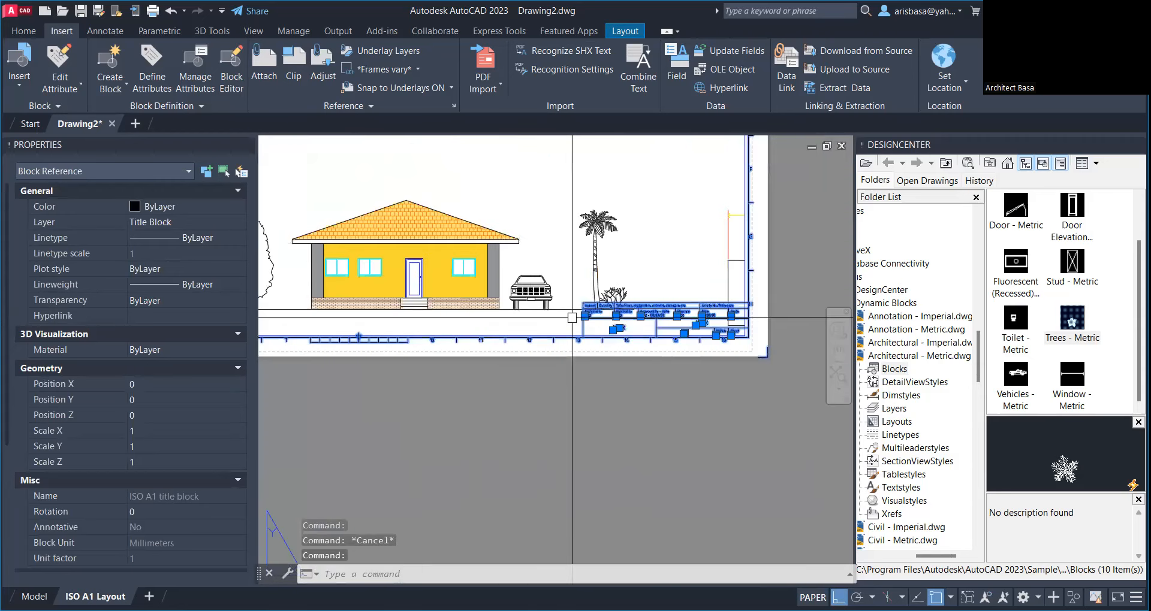
{"action": "scroll", "coordinate": [572, 317], "scroll_direction": "up", "scroll_amount": 3}
{"action": "key", "text": "Escape"}
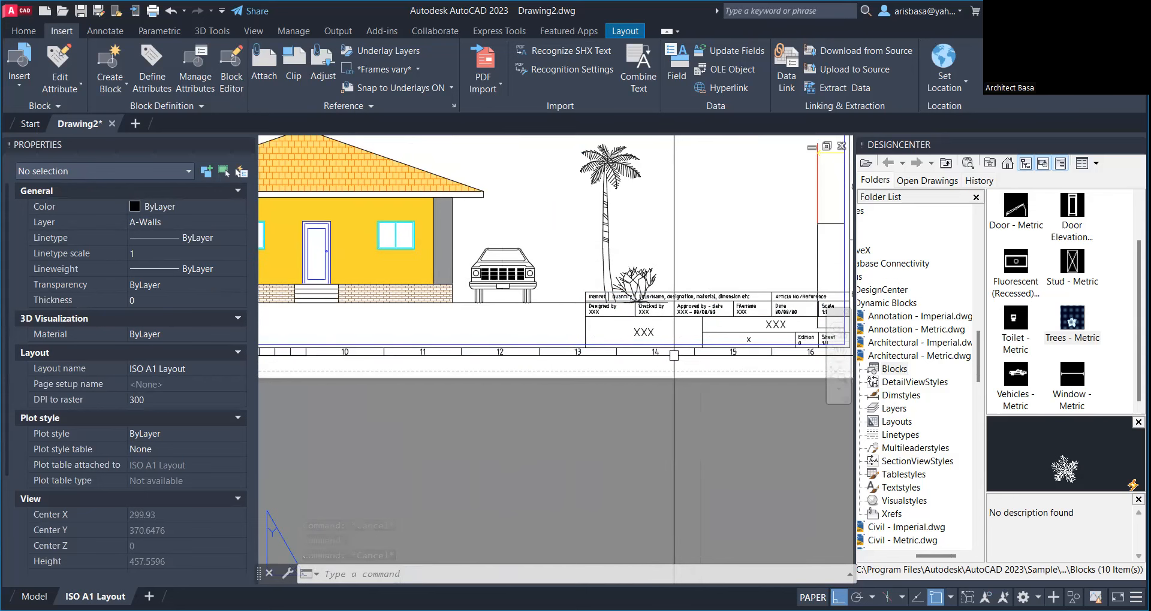
Step: Examine how the plan and elevation fit on the whole sheet, and check the viewport's properties again
{"action": "scroll", "coordinate": [673, 356], "scroll_direction": "down", "scroll_amount": 4}
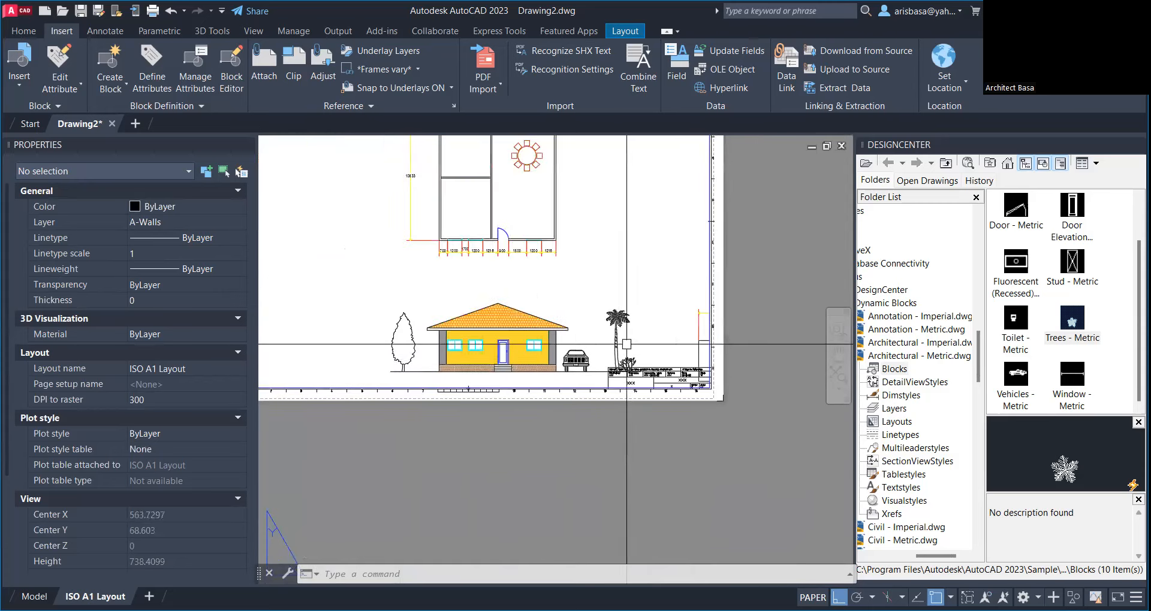
{"action": "scroll", "coordinate": [626, 344], "scroll_direction": "down", "scroll_amount": 2}
{"action": "scroll", "coordinate": [530, 303], "scroll_direction": "down", "scroll_amount": 2}
{"action": "scroll", "coordinate": [530, 302], "scroll_direction": "up", "scroll_amount": 3}
{"action": "scroll", "coordinate": [476, 231], "scroll_direction": "down", "scroll_amount": 1}
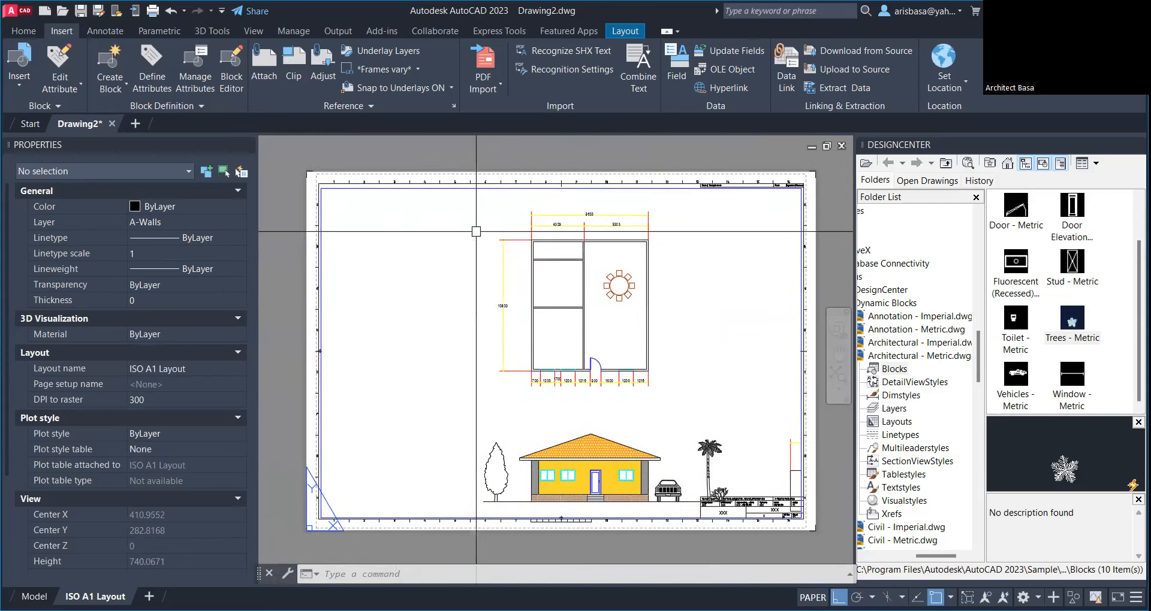
{"action": "middle_click_drag", "start_coordinate": [449, 373], "coordinate": [428, 350]}
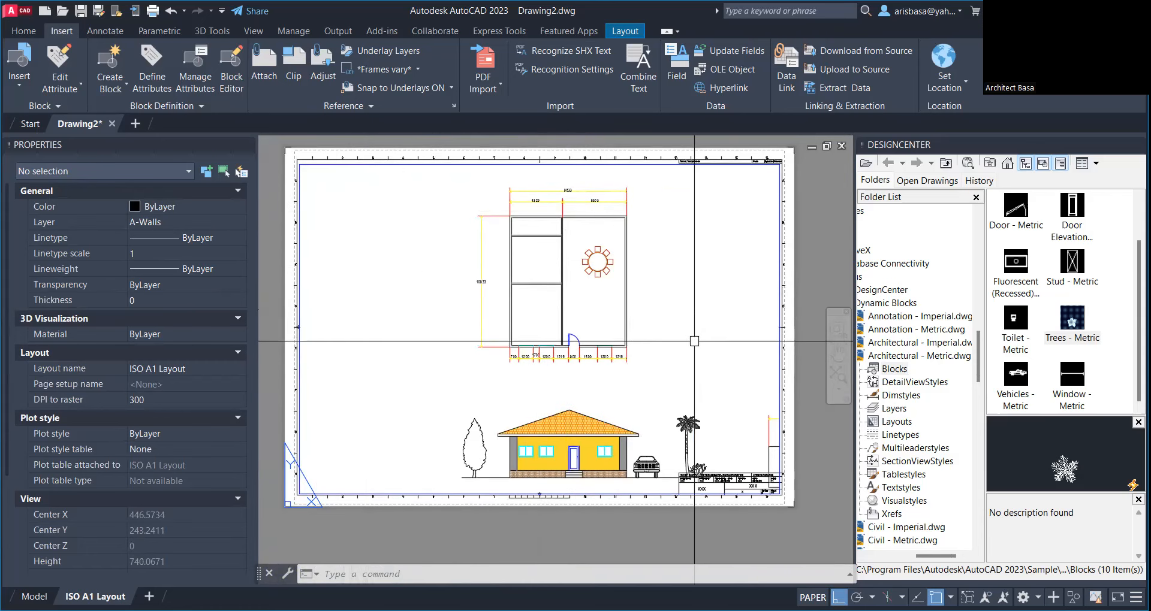
{"action": "scroll", "coordinate": [678, 344], "scroll_direction": "down", "scroll_amount": 2}
{"action": "middle_click_drag", "start_coordinate": [666, 345], "coordinate": [663, 361]}
{"action": "key", "text": "Escape"}
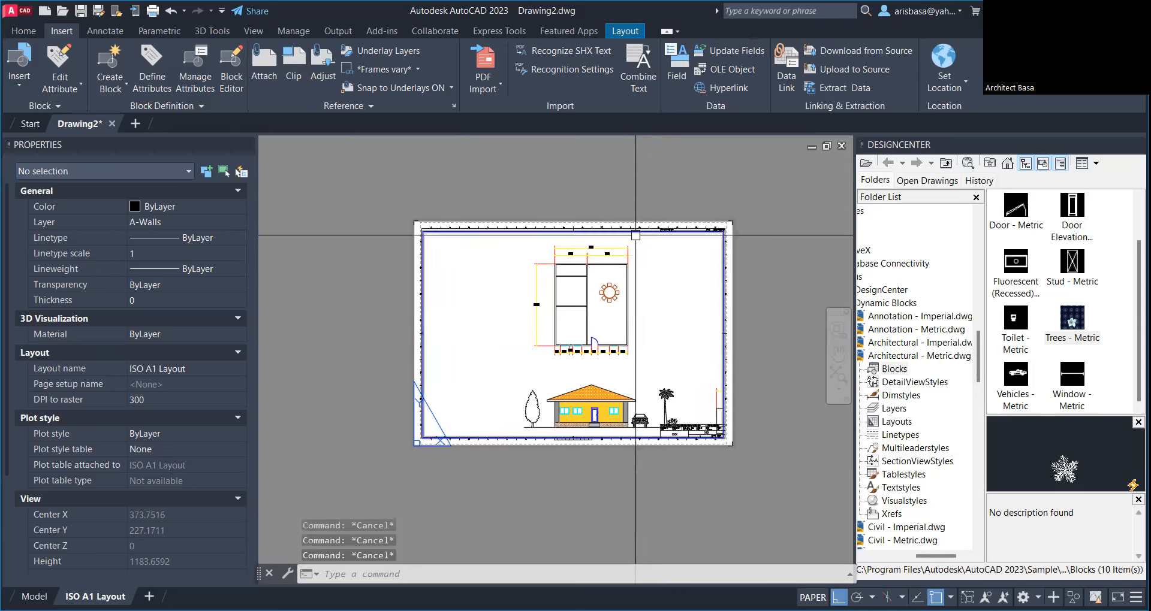
{"action": "left_click", "coordinate": [630, 233]}
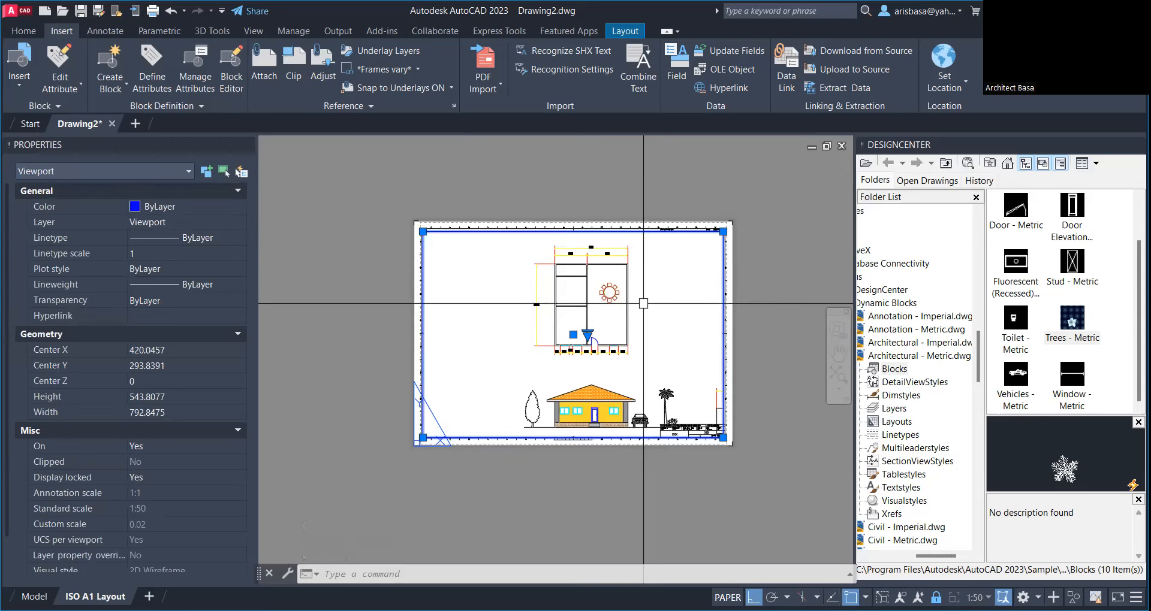
{"action": "key", "text": "Escape"}
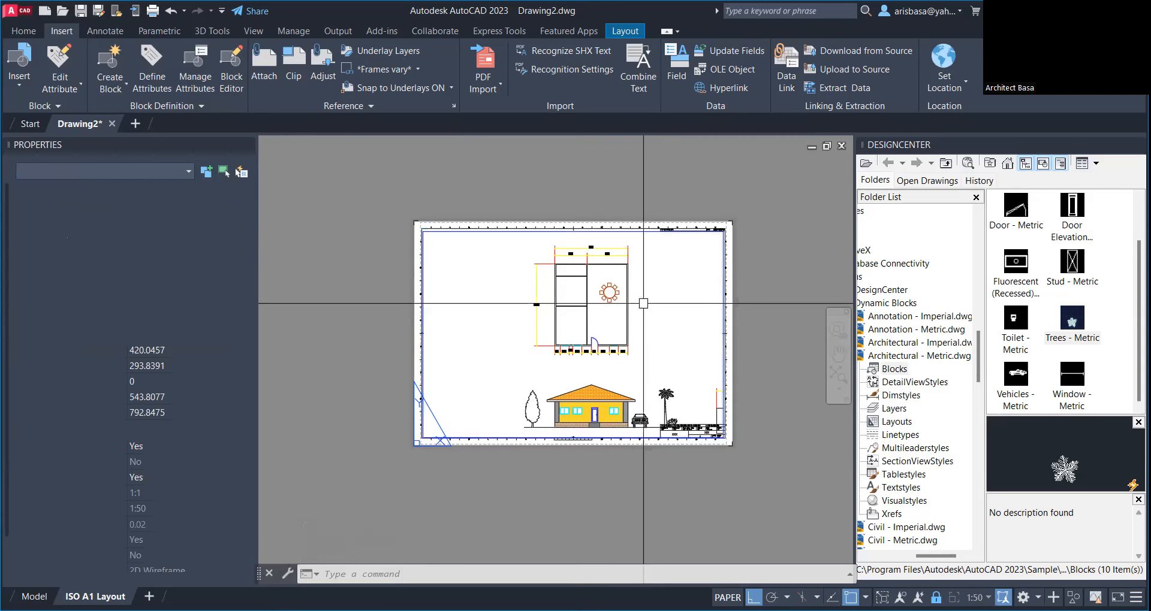
{"action": "key", "text": "Escape"}
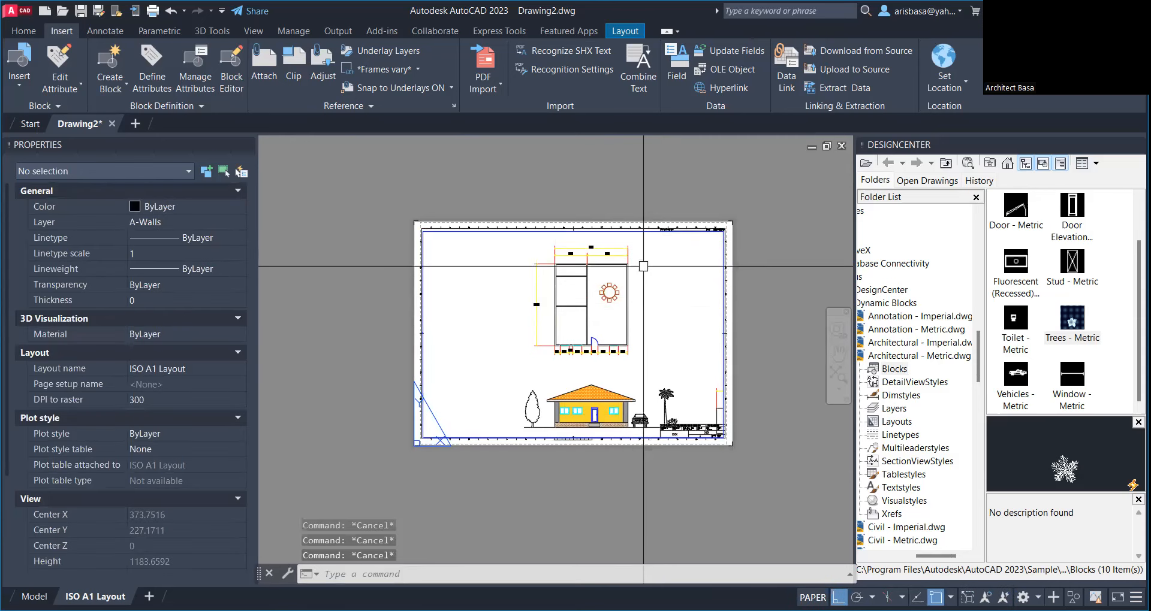
{"action": "scroll", "coordinate": [627, 258], "scroll_direction": "up", "scroll_amount": 1}
{"action": "scroll", "coordinate": [604, 241], "scroll_direction": "down", "scroll_amount": 1}
{"action": "middle_click_drag", "start_coordinate": [603, 240], "coordinate": [584, 210]}
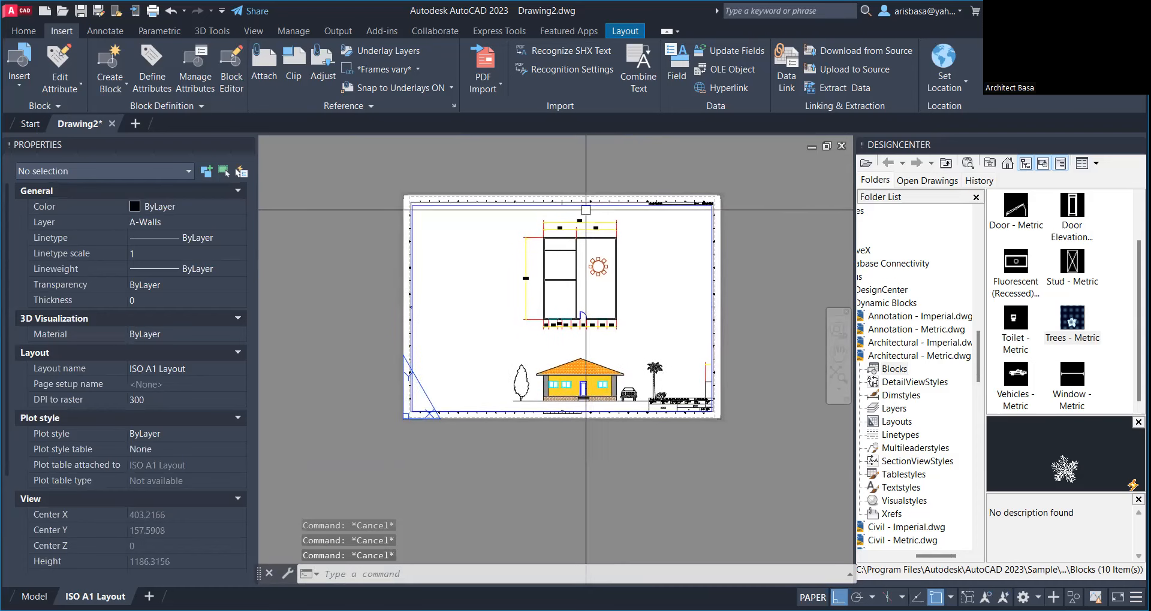
Step: Narrow the viewport to the left half of the sheet and copy it onto the right half
{"action": "left_click", "coordinate": [640, 254]}
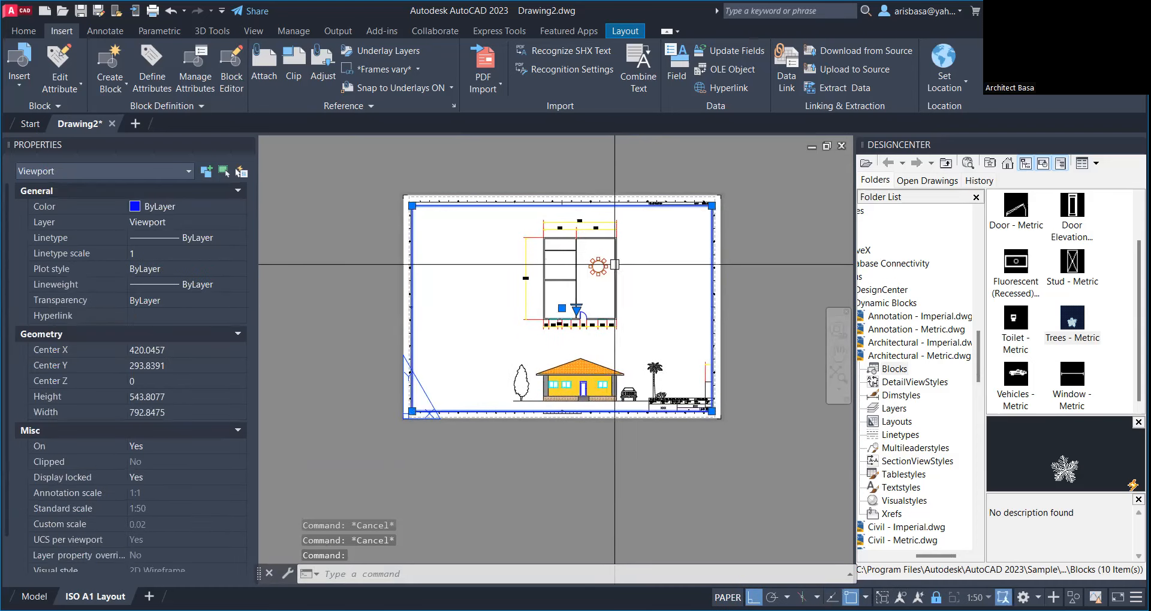
{"action": "left_click", "coordinate": [711, 205]}
{"action": "left_click", "coordinate": [562, 206]}
{"action": "middle_click_drag", "start_coordinate": [591, 289], "coordinate": [582, 310]}
{"action": "key", "text": "Escape"}
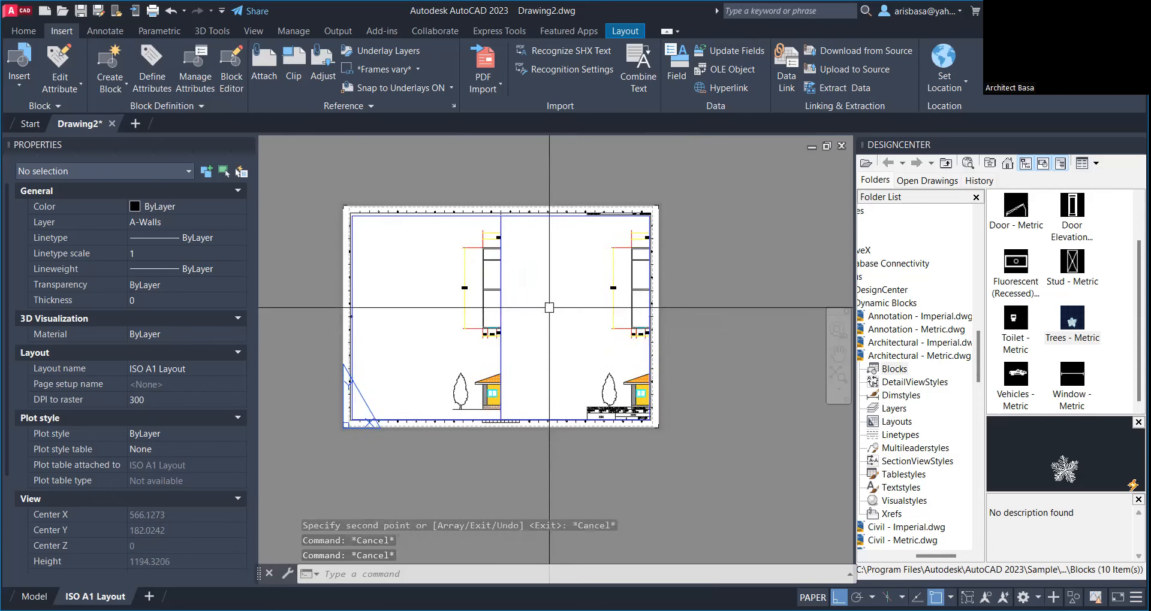
Step: Activate model space inside the right-hand viewport and unlock its display
{"action": "middle_click_drag", "start_coordinate": [527, 321], "coordinate": [538, 331]}
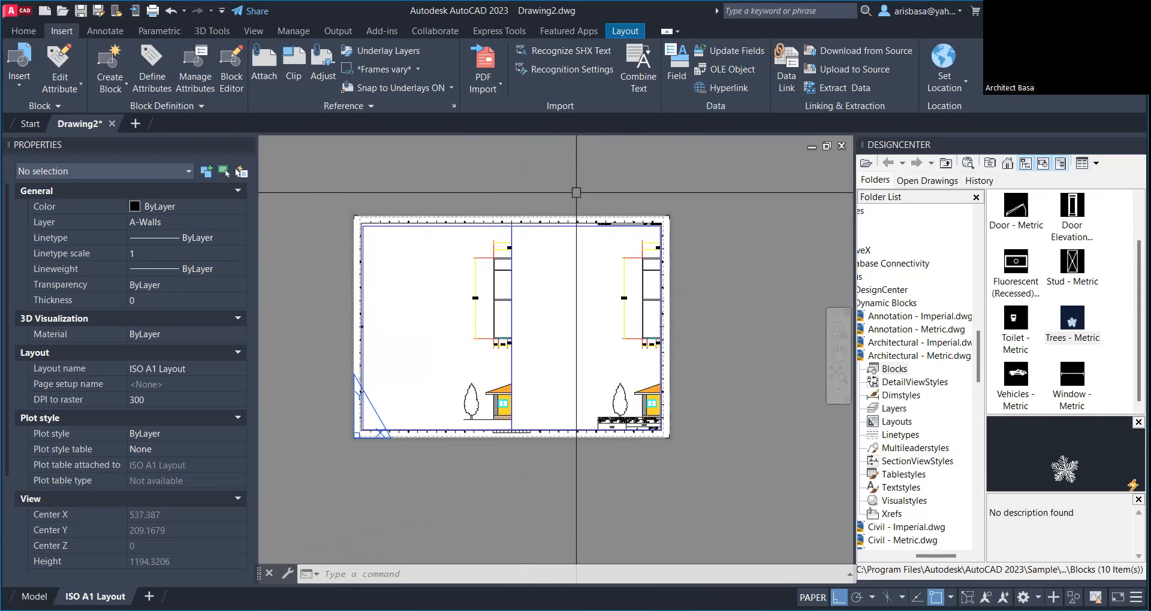
{"action": "scroll", "coordinate": [580, 177], "scroll_direction": "up", "scroll_amount": 1}
{"action": "scroll", "coordinate": [581, 185], "scroll_direction": "down", "scroll_amount": 1}
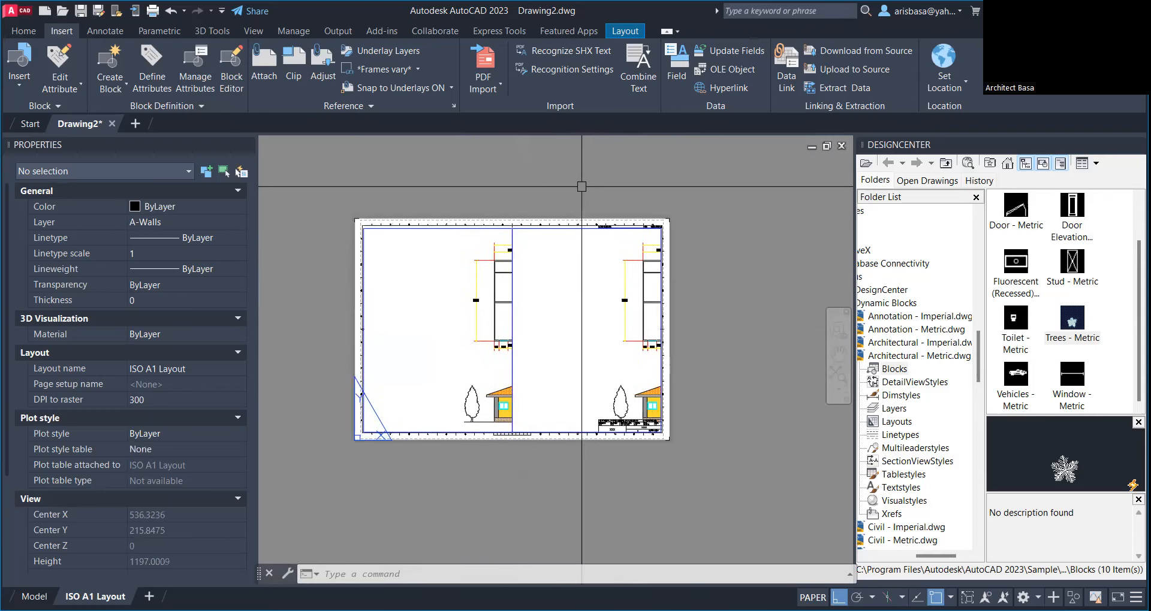
{"action": "middle_click_drag", "start_coordinate": [552, 174], "coordinate": [570, 178]}
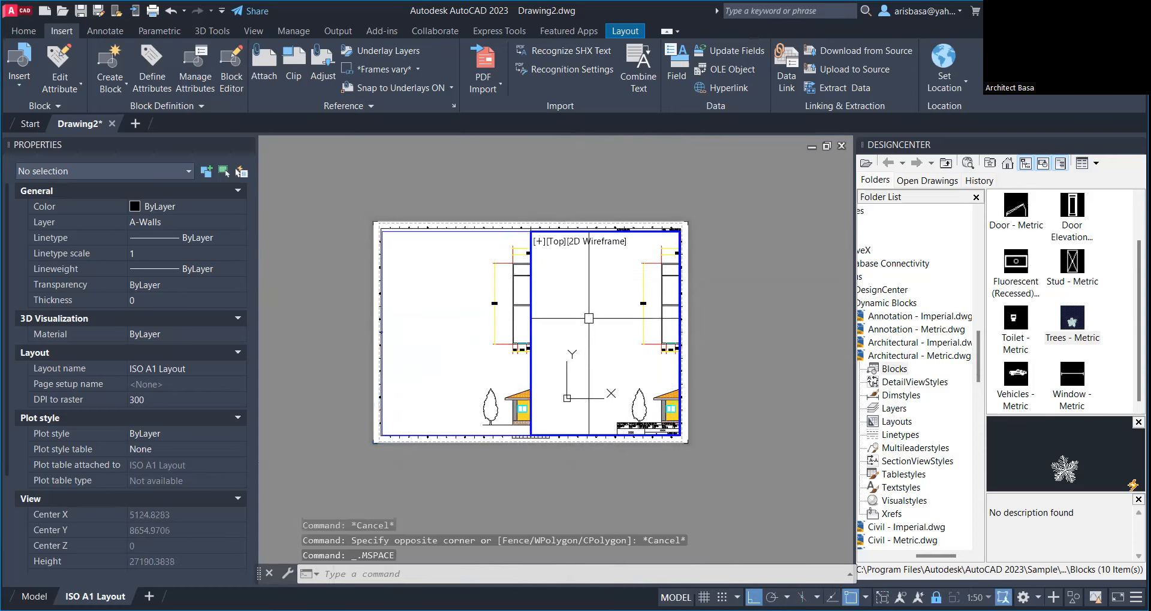
{"action": "middle_click_drag", "start_coordinate": [589, 318], "coordinate": [563, 318]}
{"action": "scroll", "coordinate": [576, 305], "scroll_direction": "down", "scroll_amount": 2}
{"action": "scroll", "coordinate": [573, 305], "scroll_direction": "up", "scroll_amount": 2}
{"action": "double_click", "coordinate": [575, 302]}
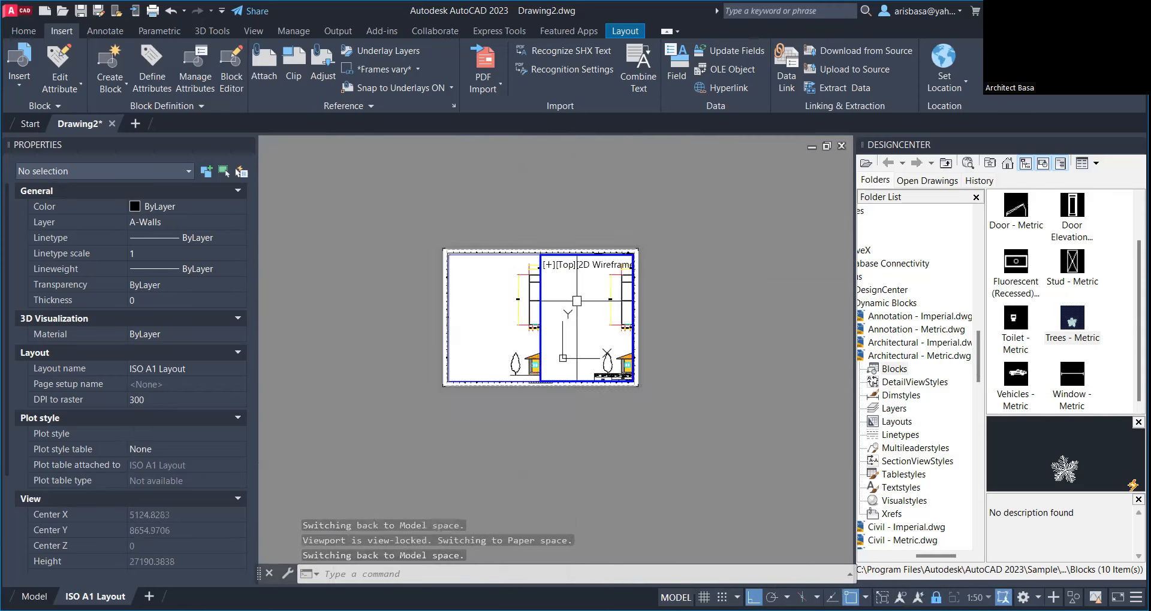
{"action": "scroll", "coordinate": [576, 303], "scroll_direction": "up", "scroll_amount": 2}
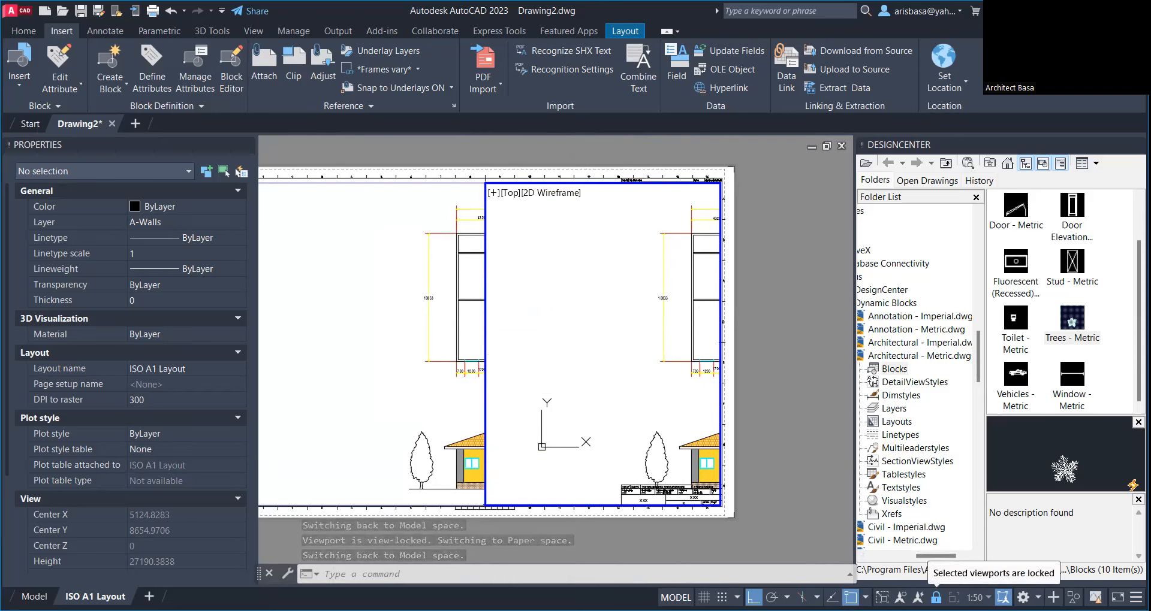
{"action": "left_click", "coordinate": [936, 598]}
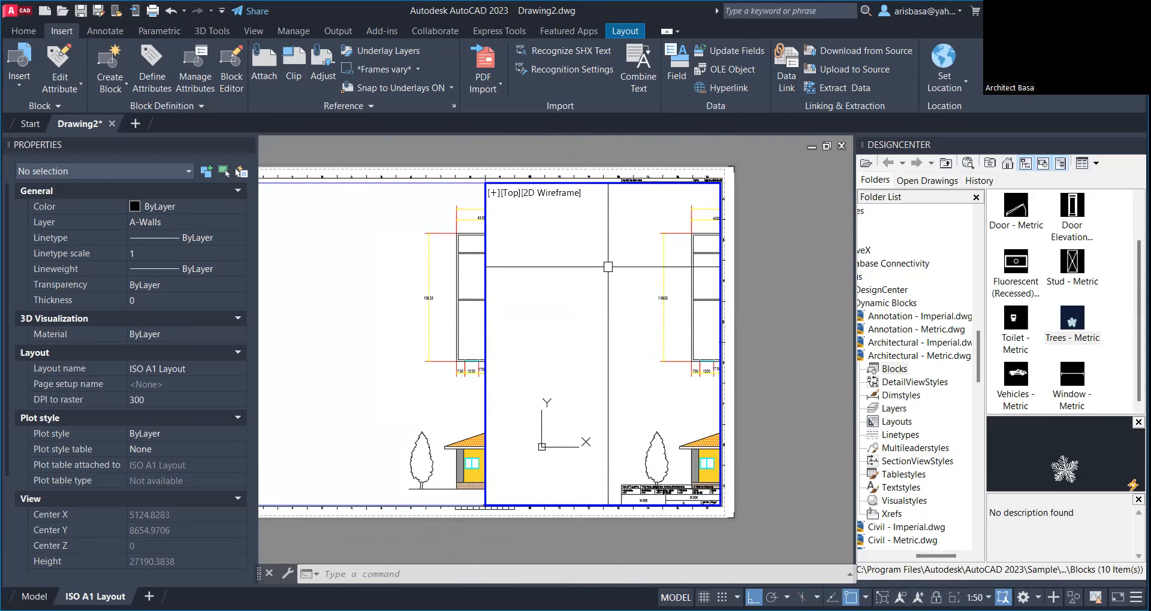
Step: Frame the two house elevations in the right-hand viewport and set its scale to 1:50
{"action": "scroll", "coordinate": [611, 283], "scroll_direction": "down", "scroll_amount": 3}
{"action": "middle_click_drag", "start_coordinate": [595, 302], "coordinate": [570, 303]}
{"action": "scroll", "coordinate": [611, 299], "scroll_direction": "up", "scroll_amount": 4}
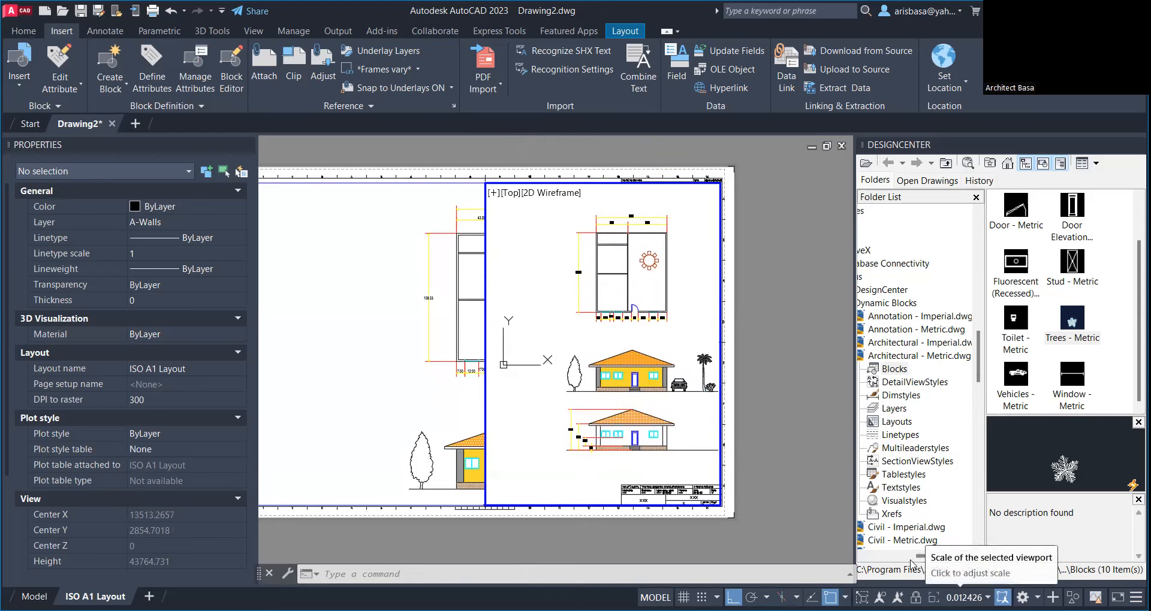
{"action": "mouse_move", "coordinate": [531, 327]}
{"action": "middle_mouse_down"}
{"action": "mouse_move", "coordinate": [514, 345]}
{"action": "mouse_move", "coordinate": [512, 278]}
{"action": "middle_mouse_up"}
{"action": "scroll", "coordinate": [544, 343], "scroll_direction": "up", "scroll_amount": 2}
{"action": "mouse_move", "coordinate": [544, 342]}
{"action": "middle_mouse_down"}
{"action": "mouse_move", "coordinate": [493, 309]}
{"action": "mouse_move", "coordinate": [511, 327]}
{"action": "mouse_move", "coordinate": [548, 321]}
{"action": "mouse_move", "coordinate": [504, 318]}
{"action": "middle_mouse_up"}
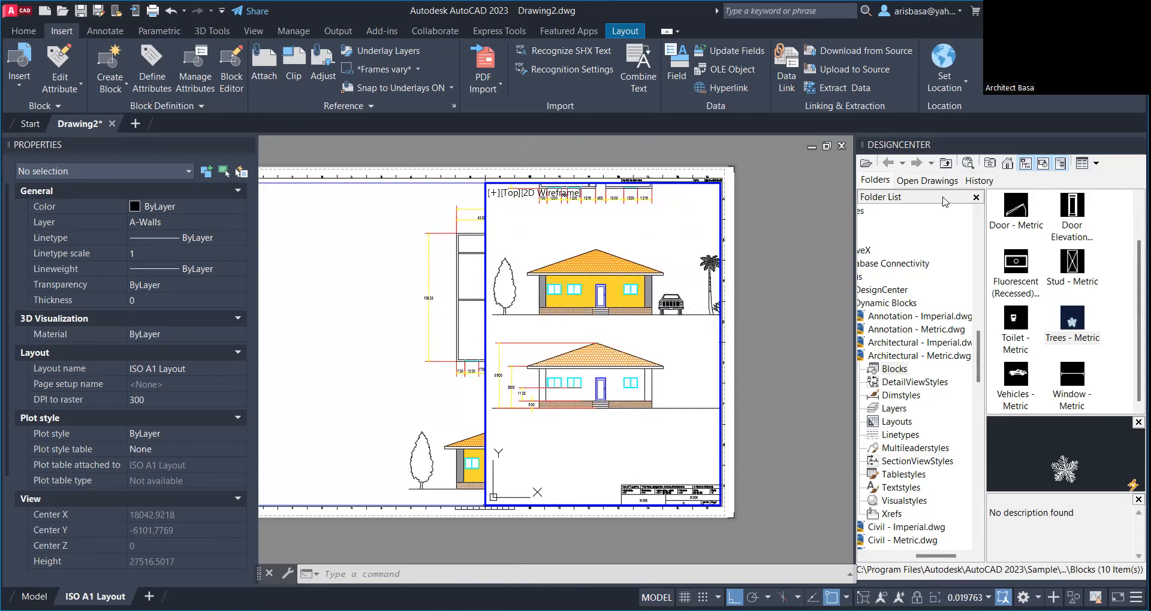
{"action": "left_click", "coordinate": [945, 332]}
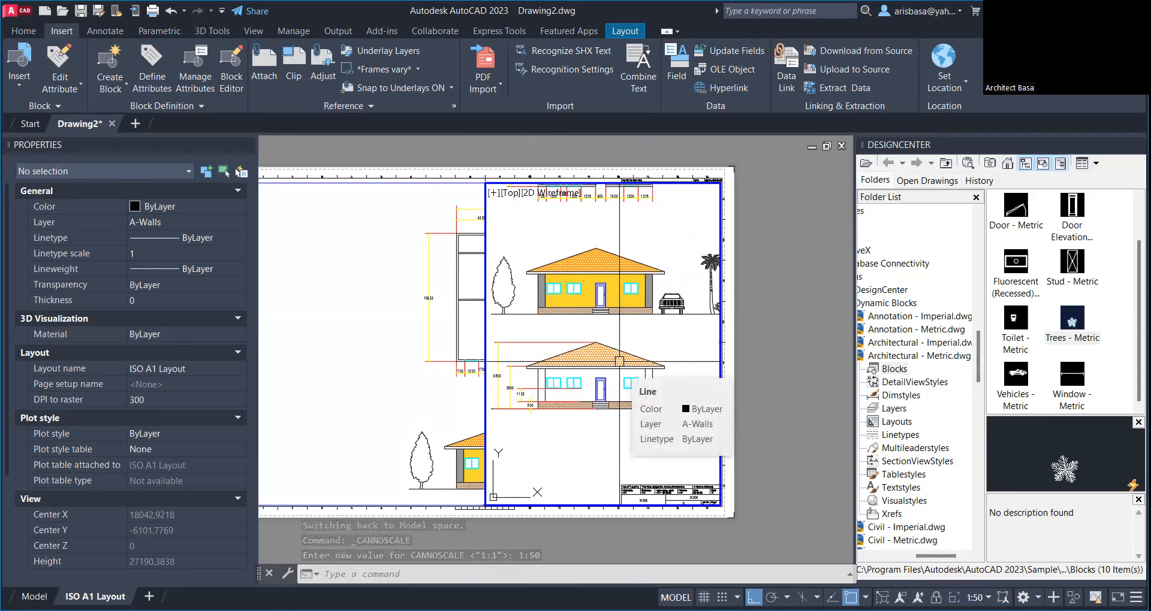
{"action": "middle_click_drag", "start_coordinate": [607, 236], "coordinate": [618, 223]}
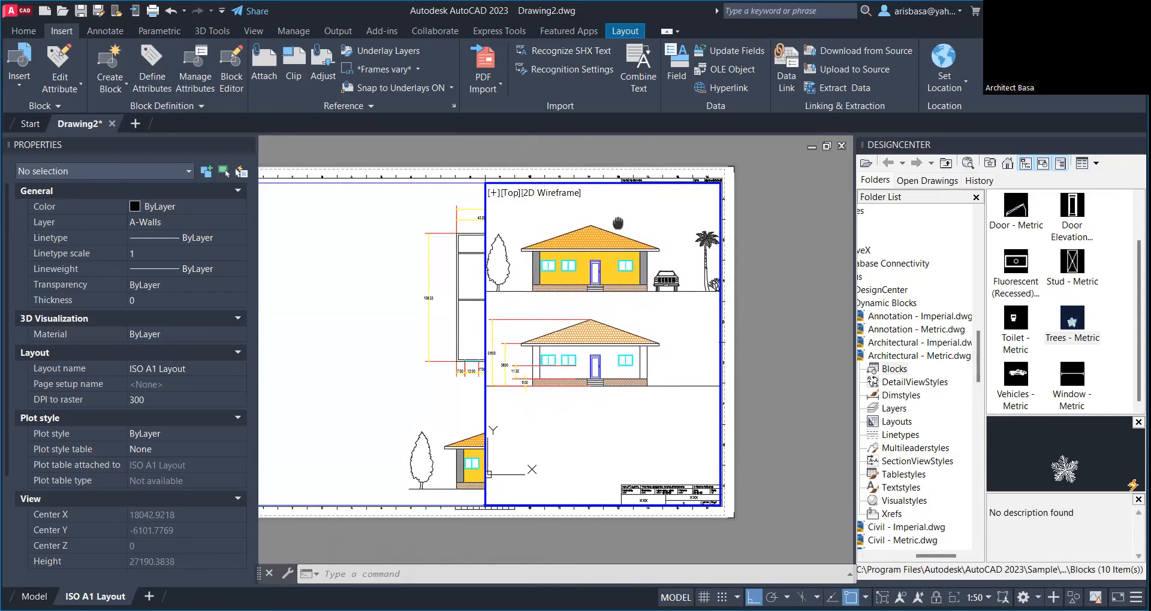
Step: Return to paper space and lock the display of the right-hand viewport showing the two elevations
{"action": "double_click", "coordinate": [746, 402]}
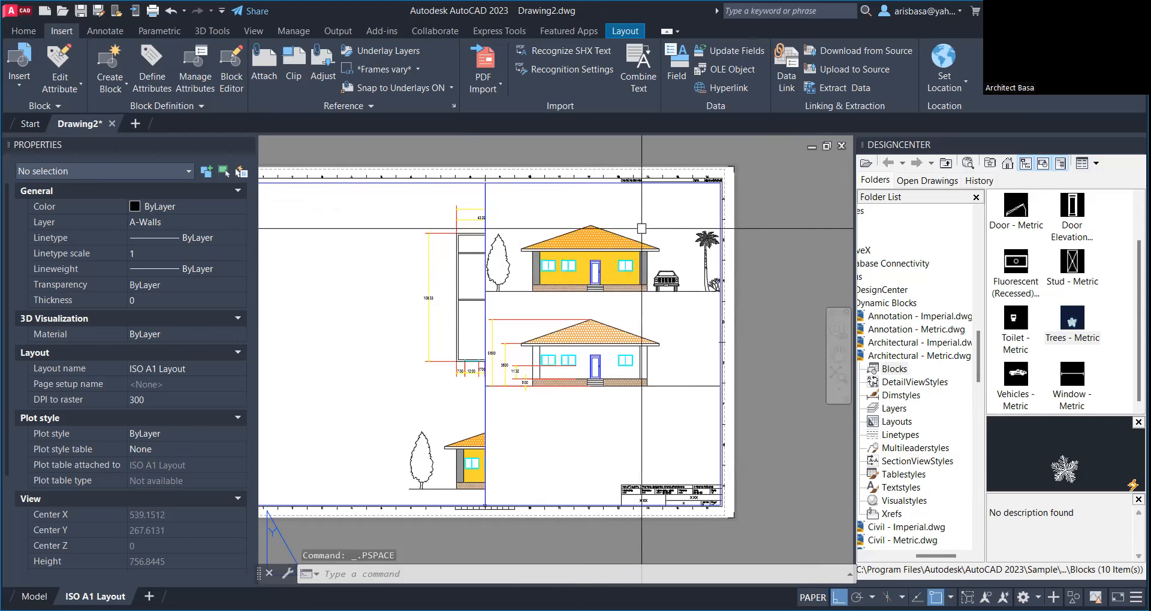
{"action": "left_click", "coordinate": [669, 184]}
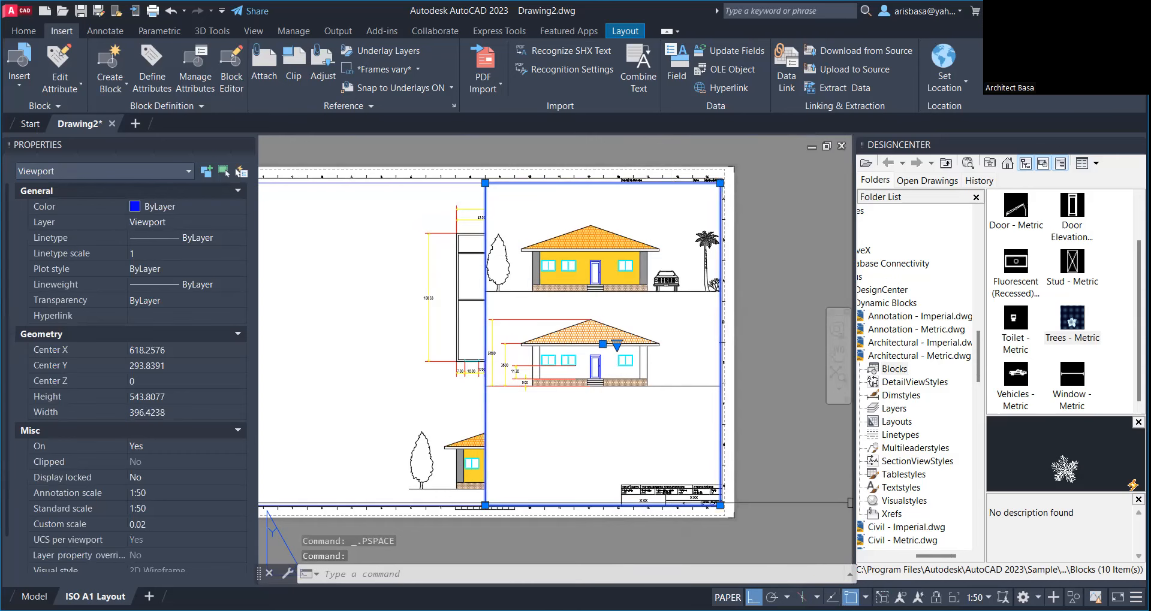
{"action": "left_click", "coordinate": [935, 598]}
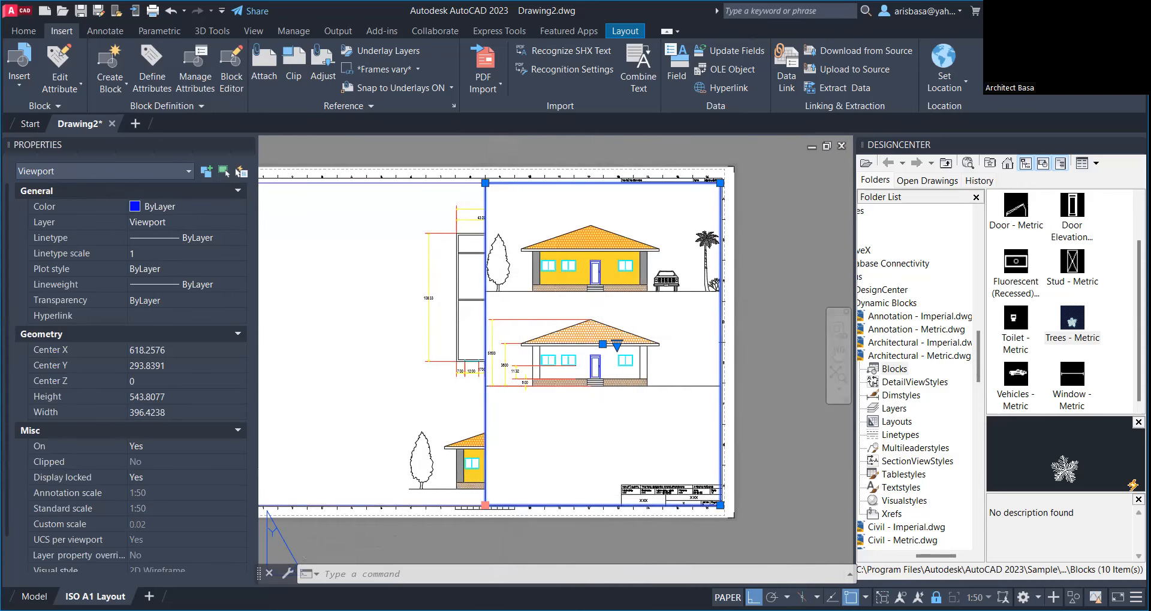
Step: Shorten the right-hand viewport by raising its lower edge to just below the dimensioned elevation, clear of the title block
{"action": "left_click", "coordinate": [485, 505]}
{"action": "scroll", "coordinate": [486, 506], "scroll_direction": "up", "scroll_amount": 3}
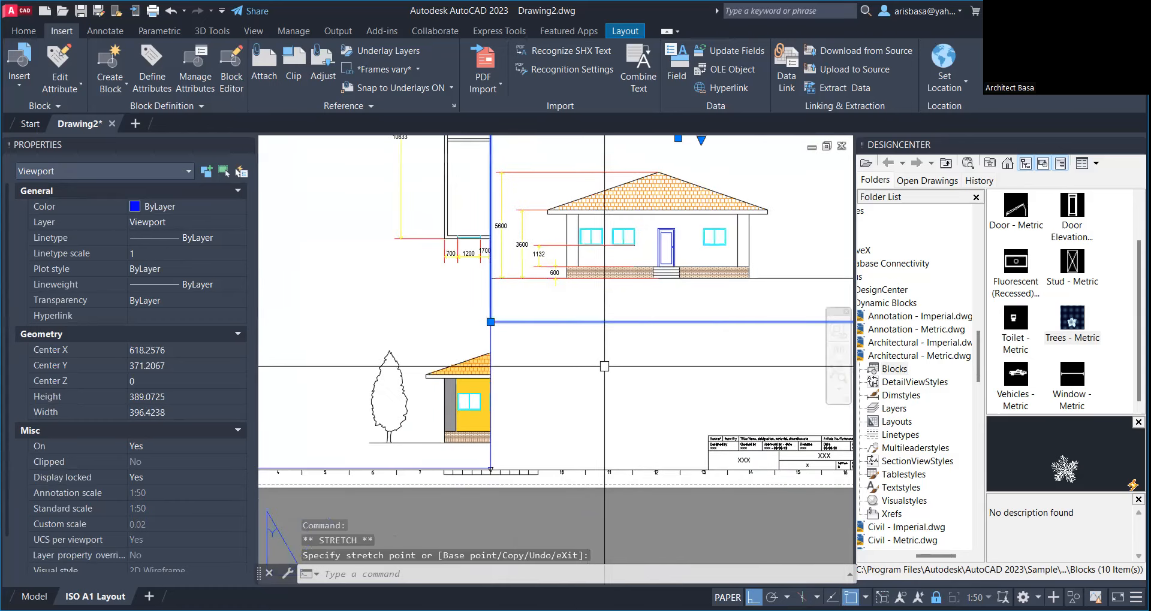
{"action": "scroll", "coordinate": [727, 360], "scroll_direction": "down", "scroll_amount": 3}
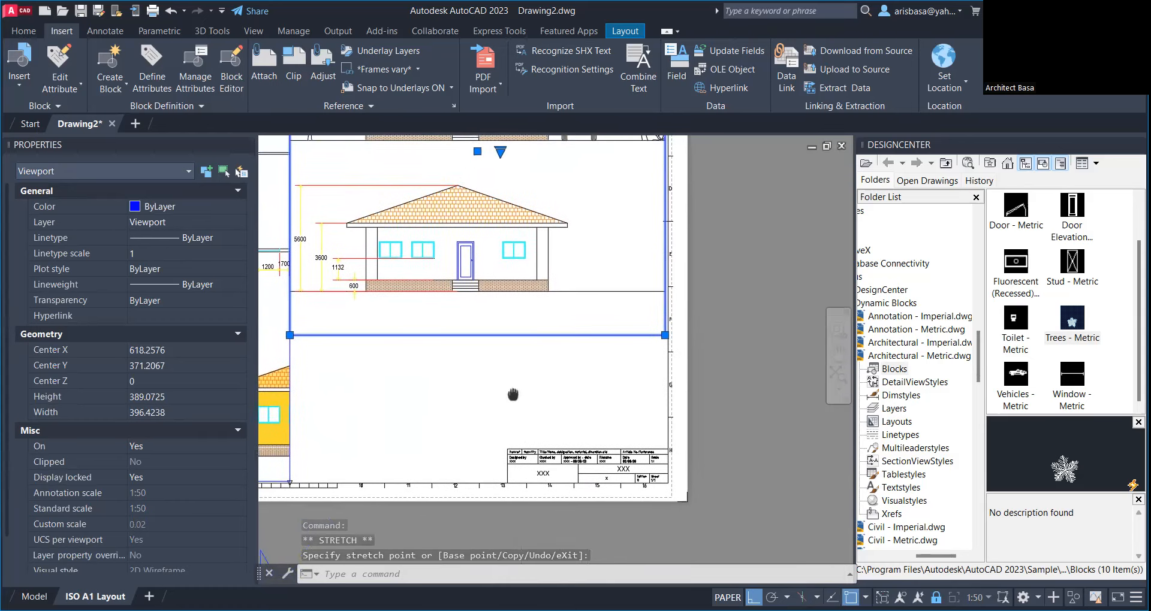
{"action": "mouse_move", "coordinate": [516, 395]}
{"action": "middle_mouse_down"}
{"action": "mouse_move", "coordinate": [514, 424]}
{"action": "mouse_move", "coordinate": [538, 397]}
{"action": "mouse_move", "coordinate": [549, 413]}
{"action": "middle_mouse_up"}
{"action": "key", "text": "Escape"}
{"action": "key", "text": "Escape"}
{"action": "key", "text": "Escape"}
Step: Unlock the display of the left-hand viewport and activate model space inside it
{"action": "scroll", "coordinate": [528, 427], "scroll_direction": "down", "scroll_amount": 1}
{"action": "scroll", "coordinate": [490, 413], "scroll_direction": "down", "scroll_amount": 1}
{"action": "scroll", "coordinate": [384, 336], "scroll_direction": "up", "scroll_amount": 2}
{"action": "mouse_move", "coordinate": [400, 346]}
{"action": "middle_mouse_down"}
{"action": "mouse_move", "coordinate": [441, 301]}
{"action": "mouse_move", "coordinate": [460, 301]}
{"action": "middle_mouse_up"}
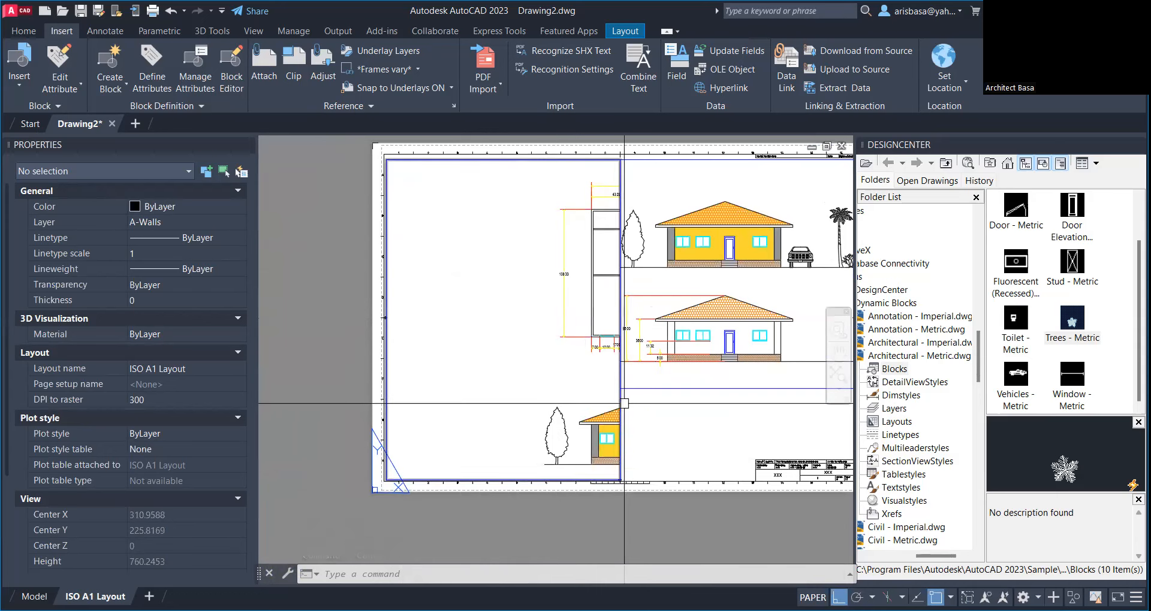
{"action": "left_click", "coordinate": [622, 402]}
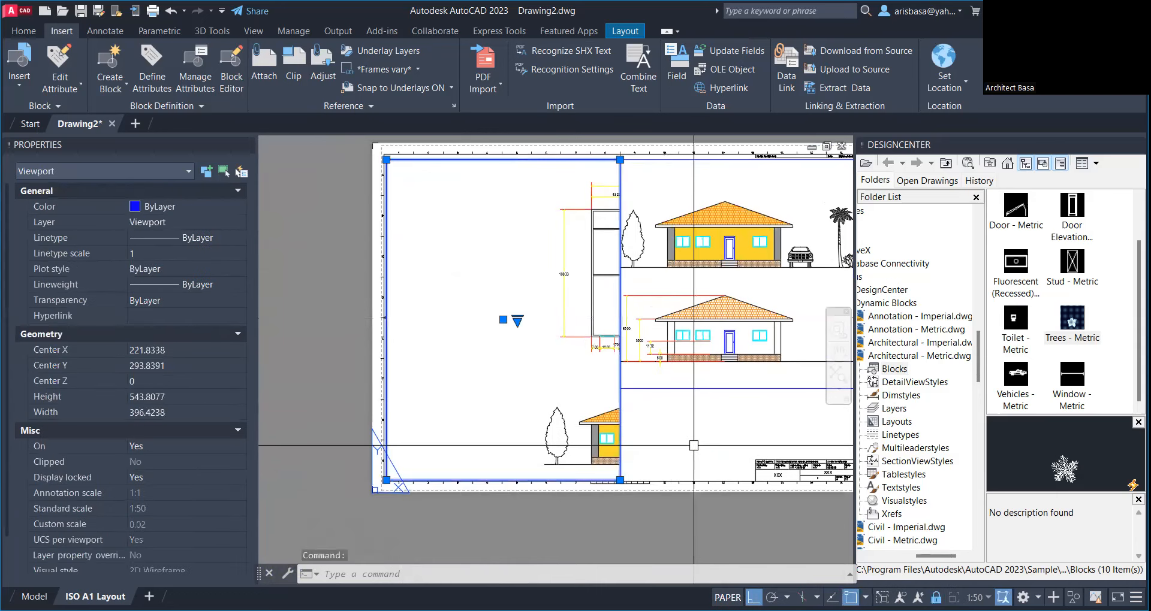
{"action": "left_click", "coordinate": [936, 598]}
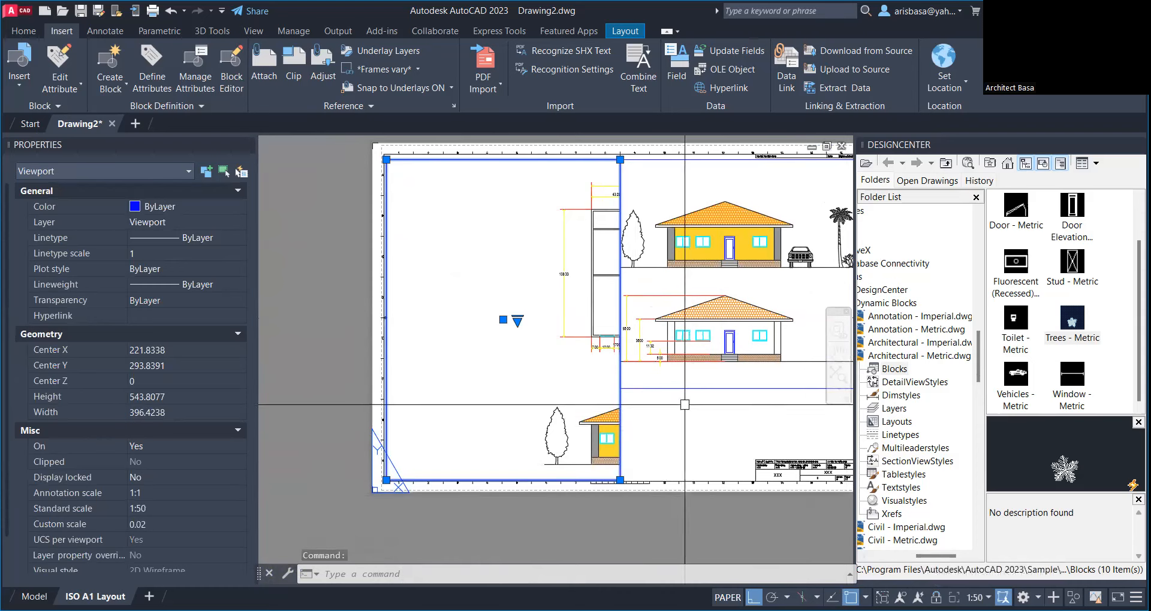
{"action": "double_click", "coordinate": [487, 259]}
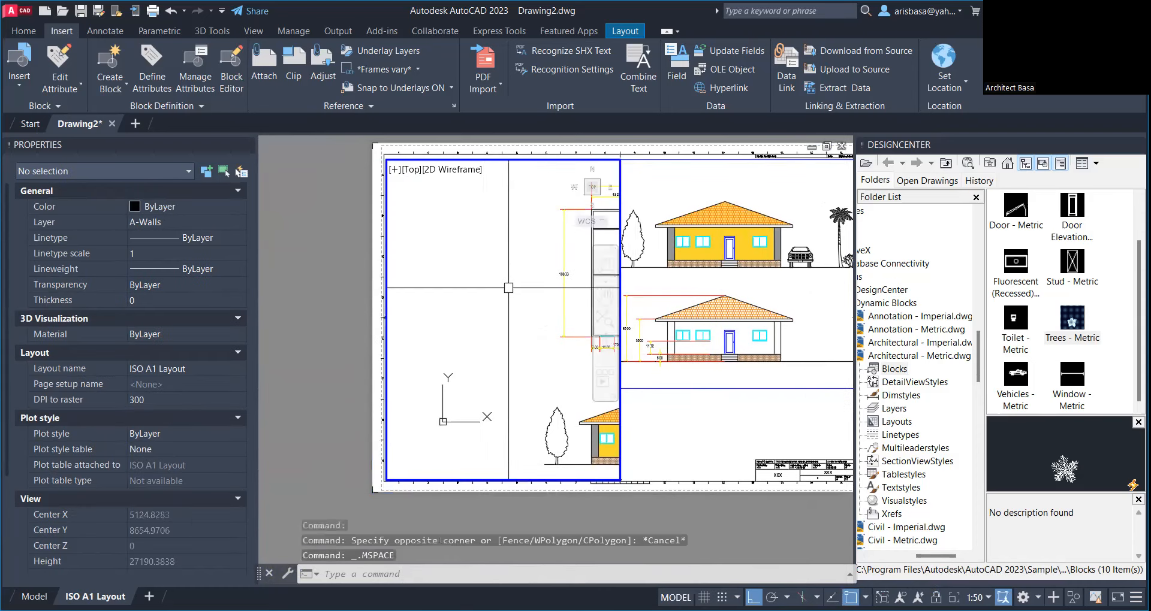
Step: Frame the whole floor plan in the left-hand viewport at 1:50 scale and return to paper space
{"action": "scroll", "coordinate": [484, 264], "scroll_direction": "down", "scroll_amount": 2}
{"action": "mouse_move", "coordinate": [483, 263]}
{"action": "middle_mouse_down"}
{"action": "mouse_move", "coordinate": [485, 291]}
{"action": "mouse_move", "coordinate": [408, 289]}
{"action": "middle_mouse_up"}
{"action": "scroll", "coordinate": [477, 278], "scroll_direction": "up", "scroll_amount": 1}
{"action": "mouse_move", "coordinate": [476, 281]}
{"action": "middle_mouse_down"}
{"action": "mouse_move", "coordinate": [433, 289]}
{"action": "mouse_move", "coordinate": [432, 300]}
{"action": "mouse_move", "coordinate": [450, 285]}
{"action": "middle_mouse_up"}
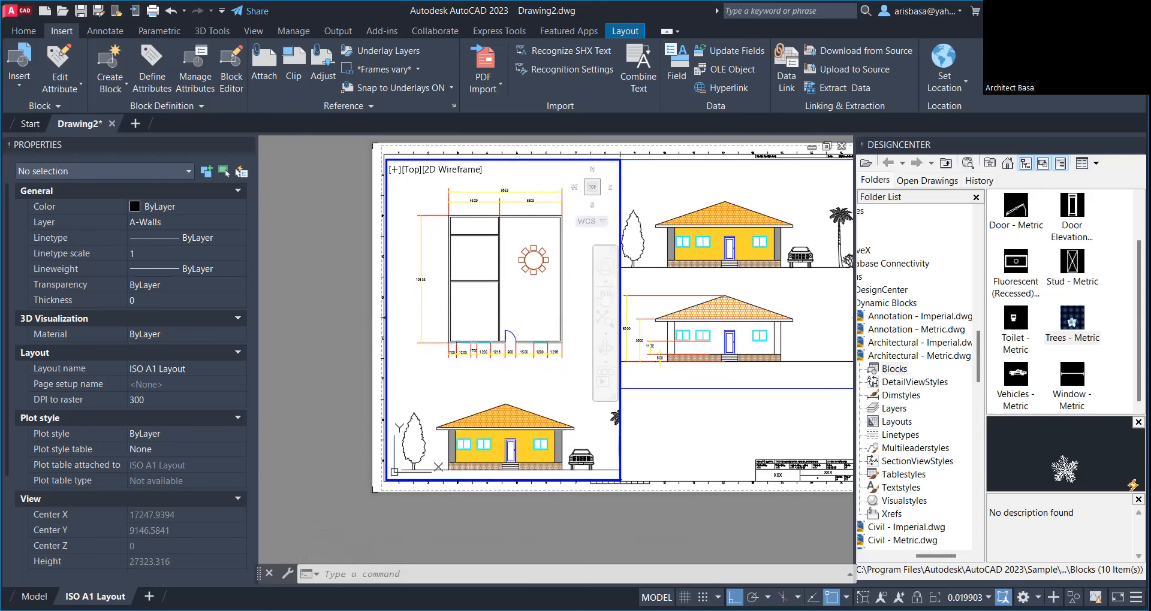
{"action": "double_click", "coordinate": [539, 391]}
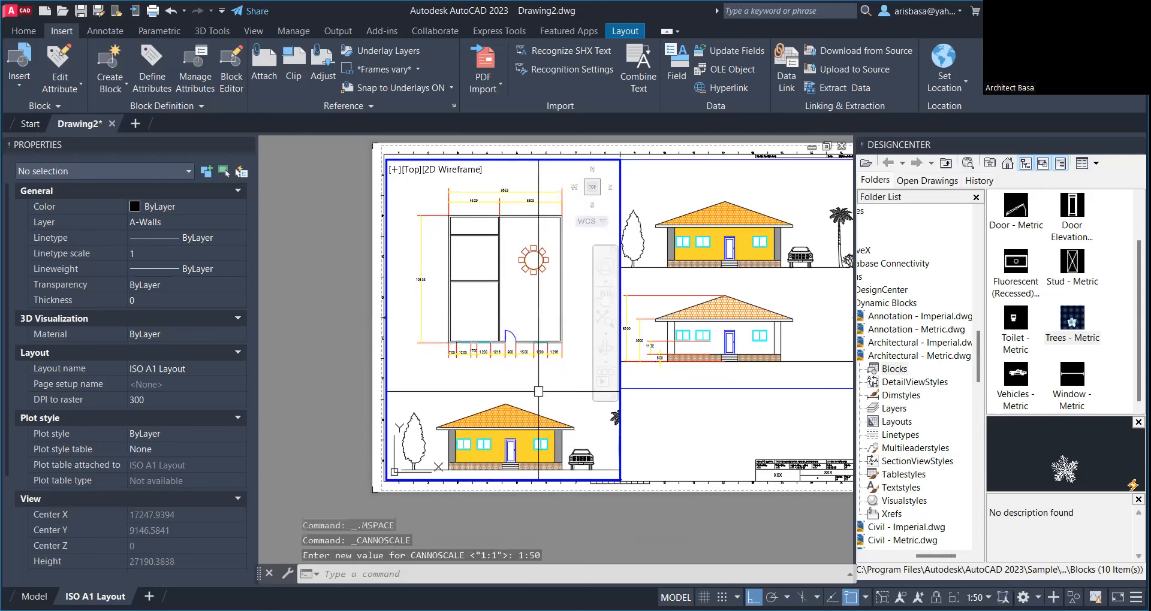
{"action": "double_click", "coordinate": [668, 431]}
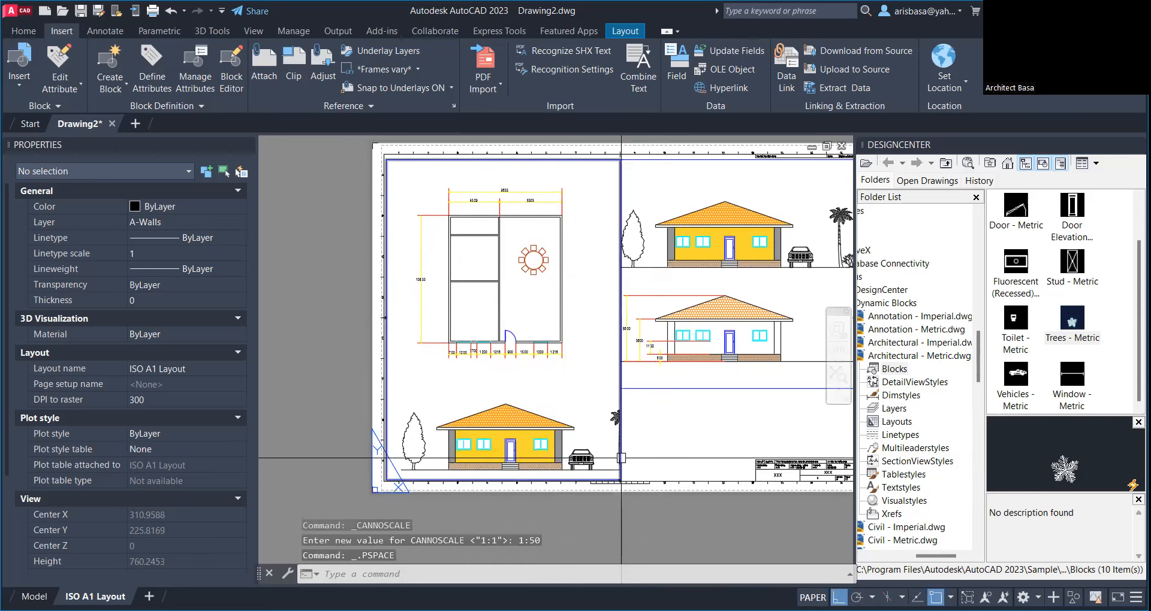
Step: Raise the left-hand viewport's lower edge level with the right-hand viewport so that only the floor plan shows
{"action": "left_click", "coordinate": [626, 464]}
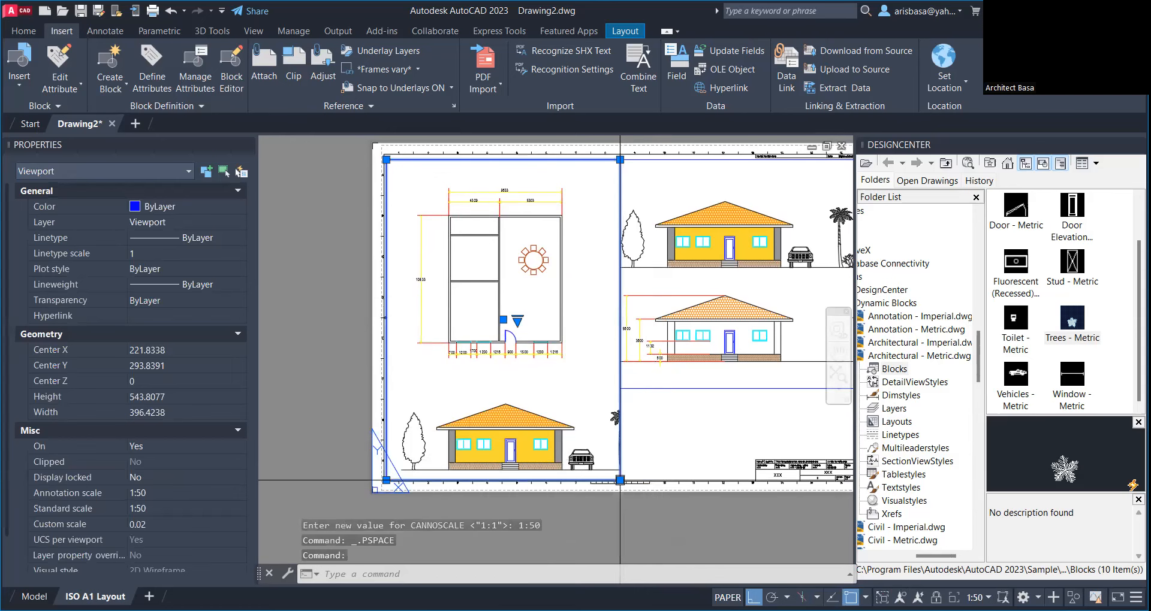
{"action": "left_click", "coordinate": [620, 480]}
{"action": "left_click", "coordinate": [620, 388]}
{"action": "key", "text": "Escape"}
{"action": "middle_click_drag", "start_coordinate": [567, 451], "coordinate": [529, 462]}
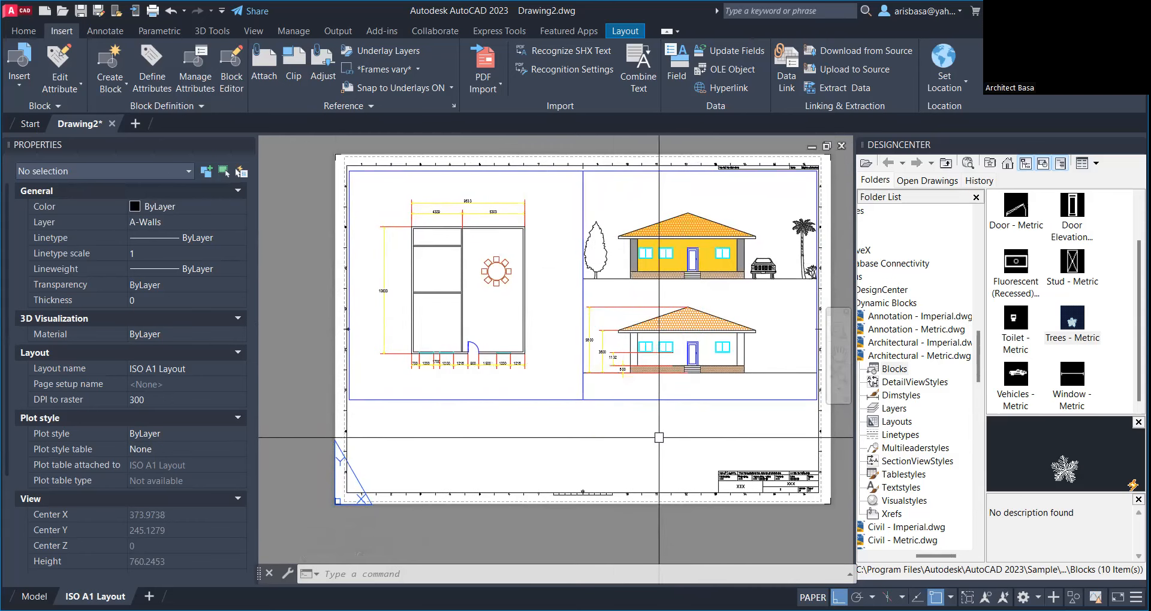
{"action": "middle_click_drag", "start_coordinate": [548, 437], "coordinate": [546, 447]}
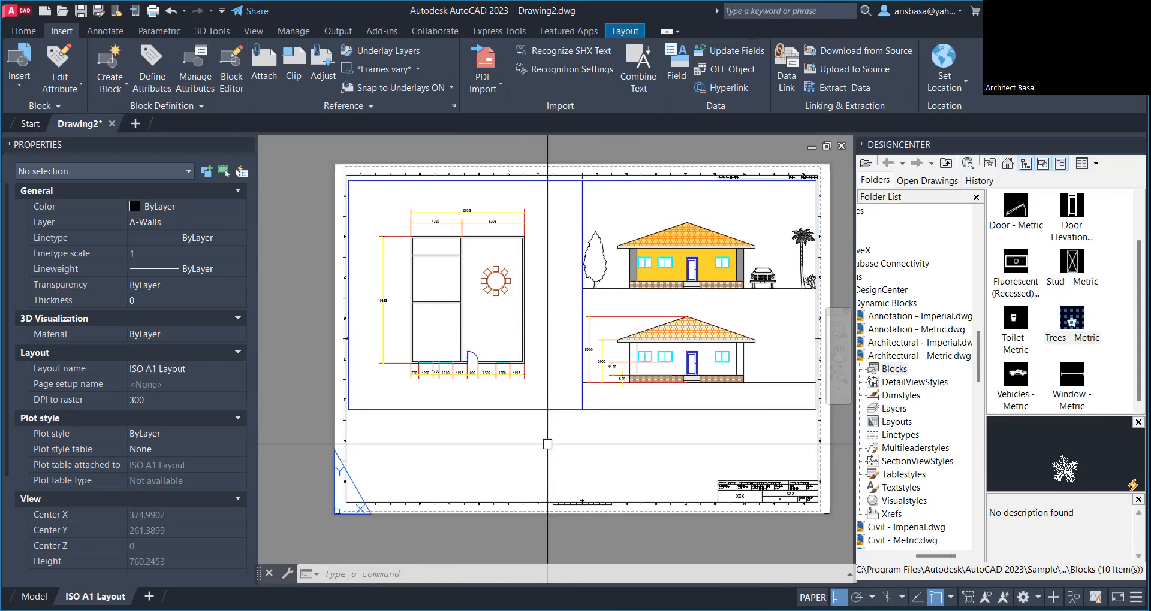
{"action": "mouse_move", "coordinate": [566, 467]}
{"action": "middle_mouse_down"}
{"action": "mouse_move", "coordinate": [578, 465]}
{"action": "mouse_move", "coordinate": [543, 457]}
{"action": "middle_mouse_up"}
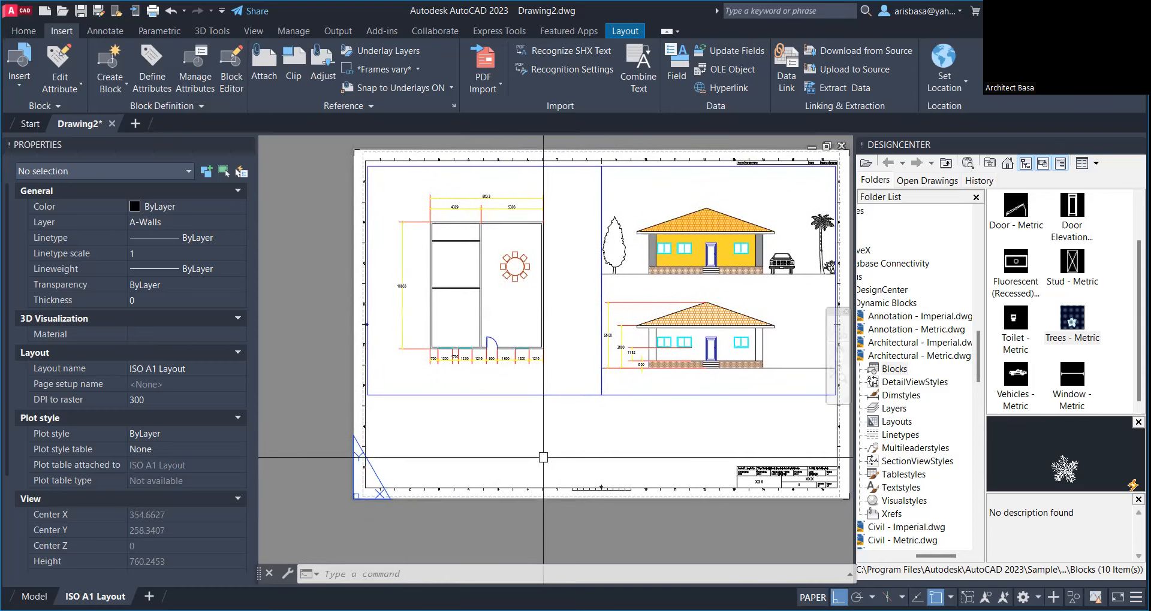
Step: Switch from the sheet layout back to the model drawing with the floor plan and elevations
{"action": "key", "text": "ctrl+Page_Up"}
{"action": "scroll", "coordinate": [549, 476], "scroll_direction": "up", "scroll_amount": 3}
{"action": "middle_click_drag", "start_coordinate": [548, 477], "coordinate": [529, 351]}
{"action": "scroll", "coordinate": [419, 378], "scroll_direction": "up", "scroll_amount": 4}
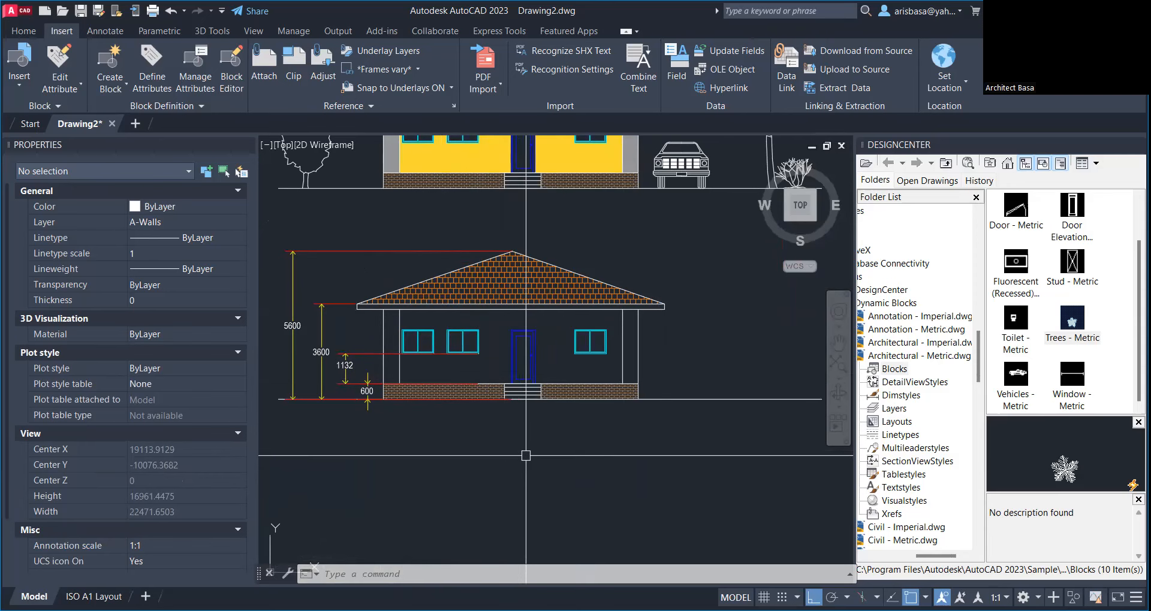
{"action": "scroll", "coordinate": [480, 452], "scroll_direction": "down", "scroll_amount": 5}
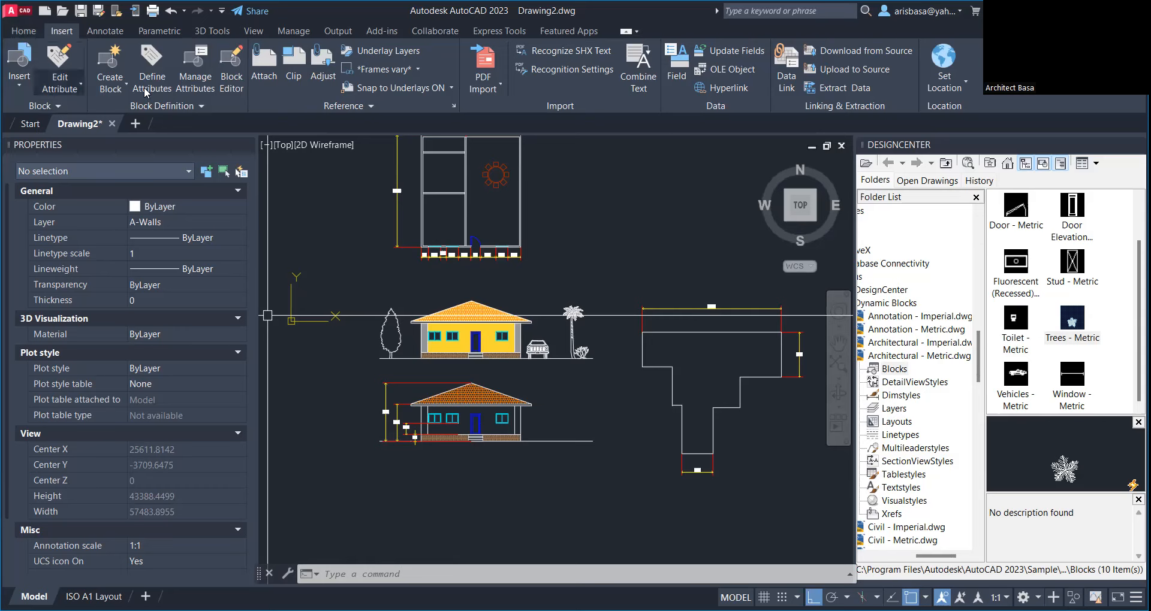
Step: Examine the justification and style options of the single-line text command without placing any text
{"action": "left_click", "coordinate": [107, 35]}
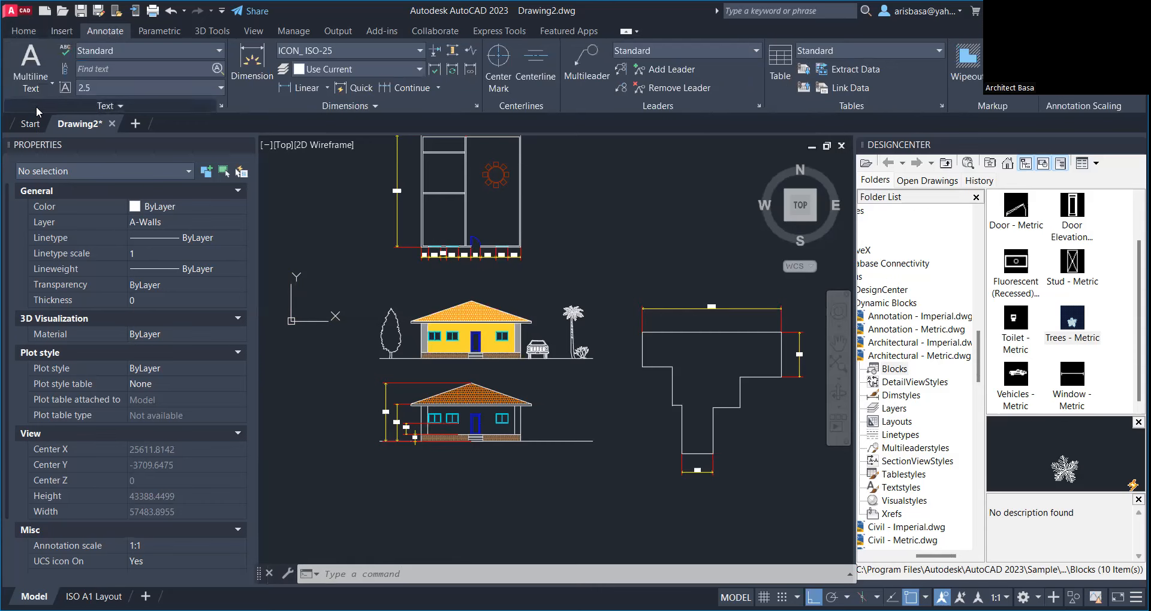
{"action": "left_click", "coordinate": [50, 88]}
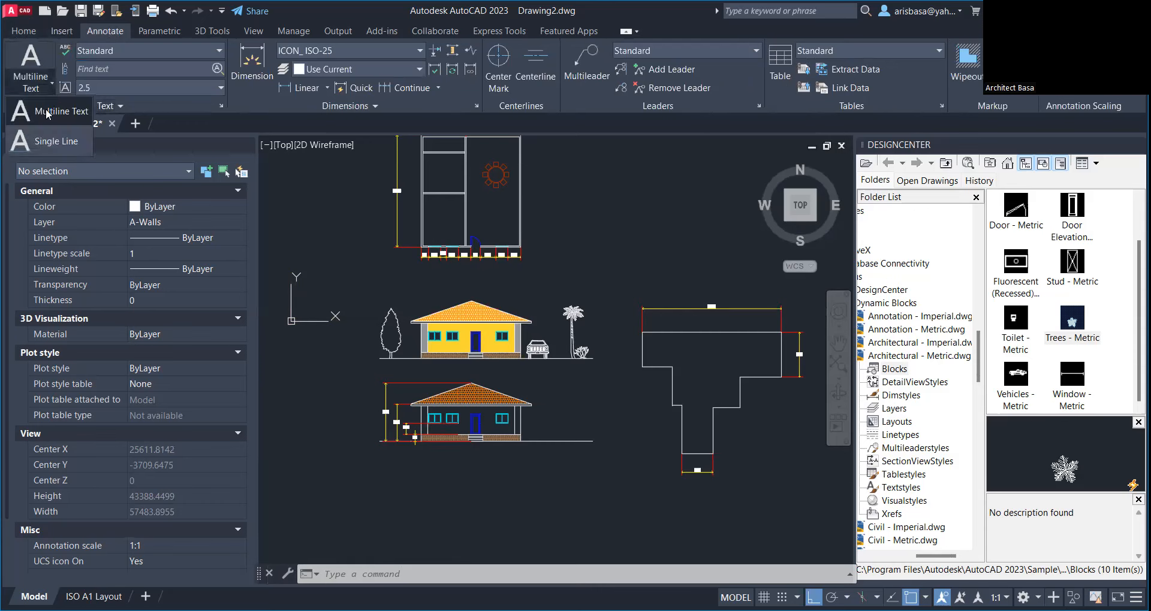
{"action": "left_click", "coordinate": [52, 144]}
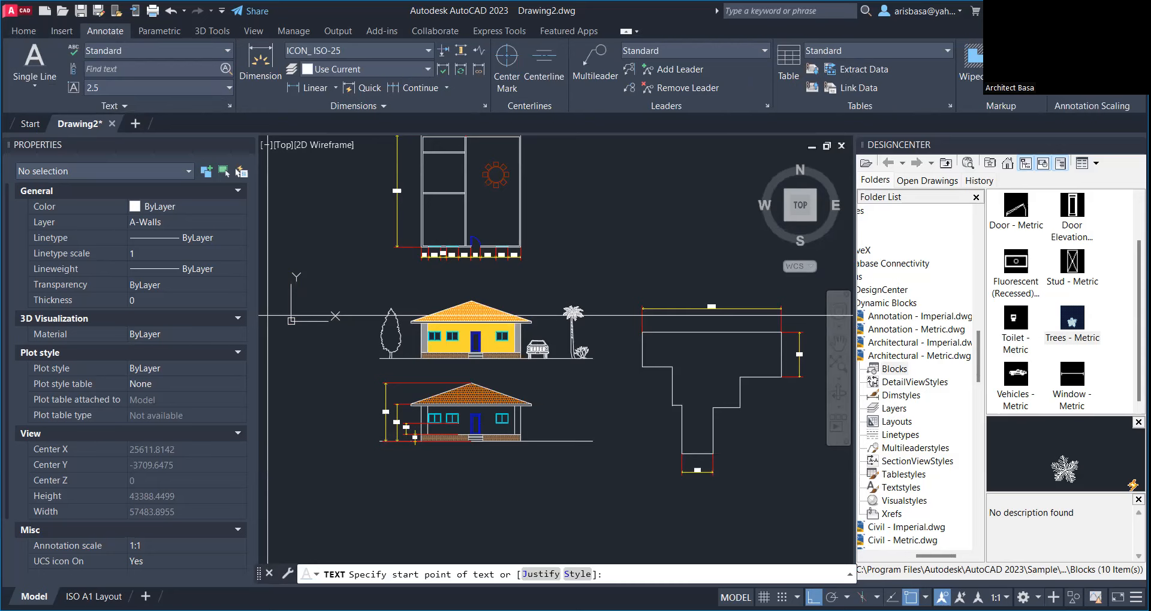
{"action": "scroll", "coordinate": [499, 131], "scroll_direction": "up", "scroll_amount": 4}
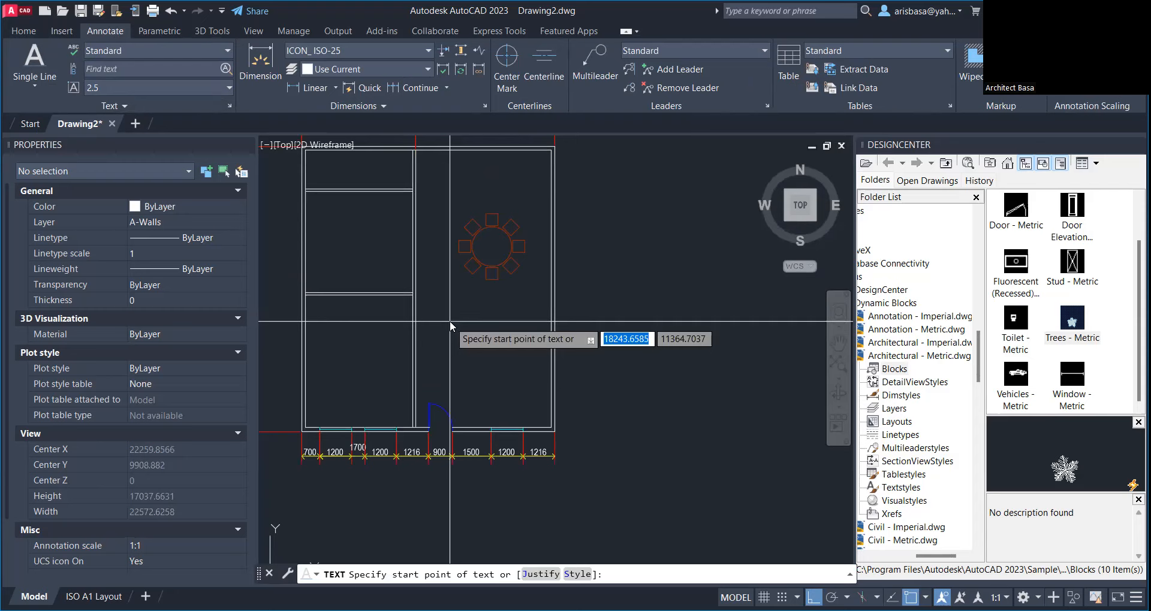
{"action": "key", "text": "Down"}
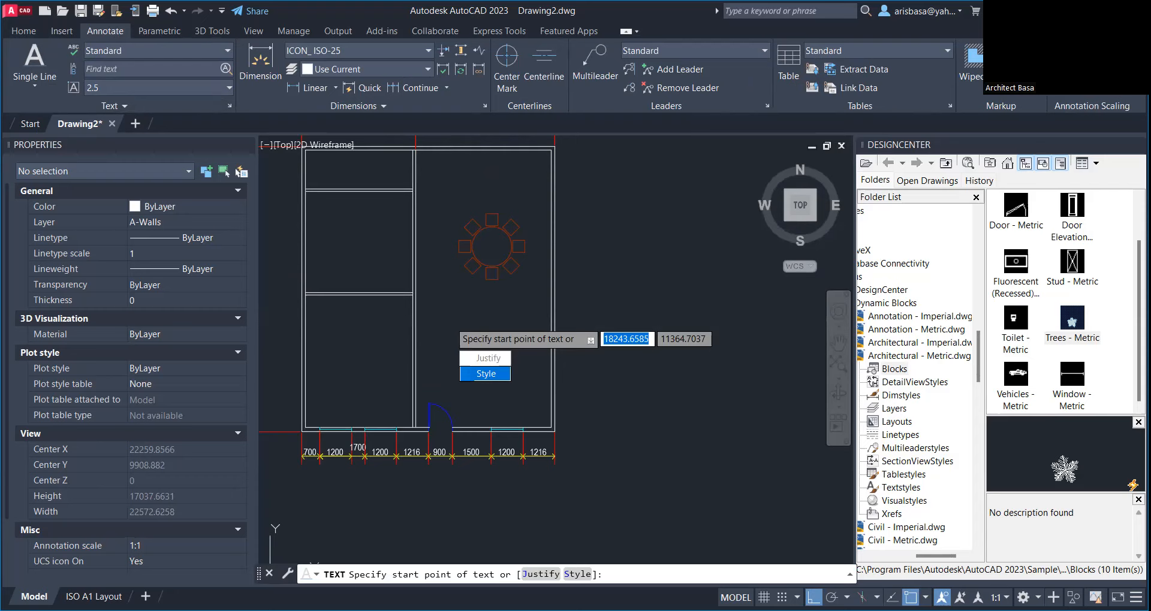
{"action": "left_click", "coordinate": [486, 374]}
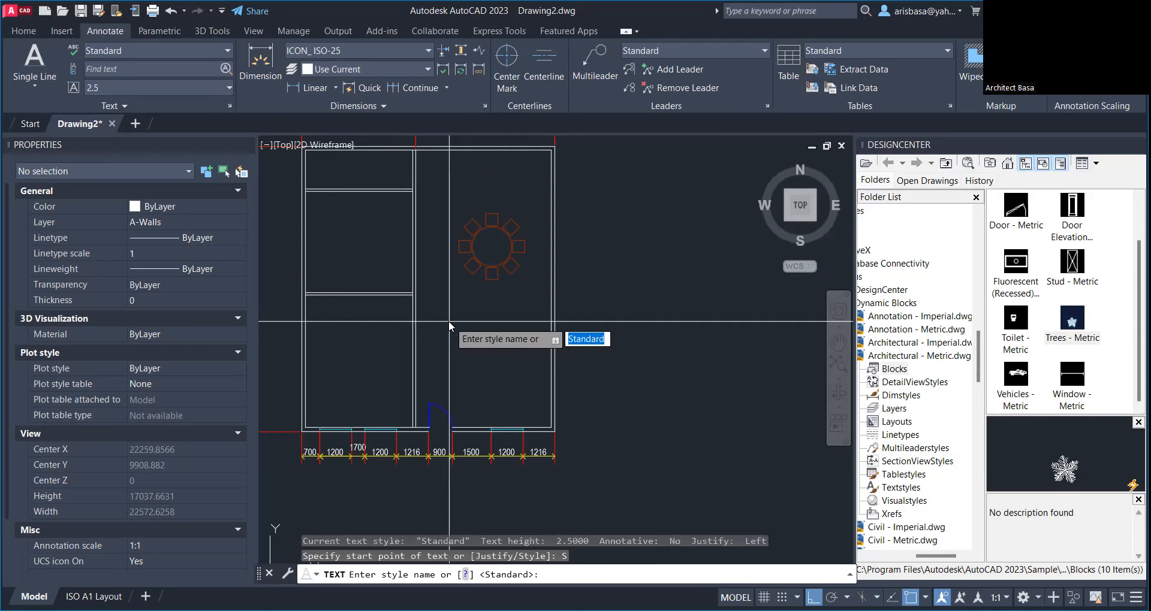
{"action": "key", "text": "Down"}
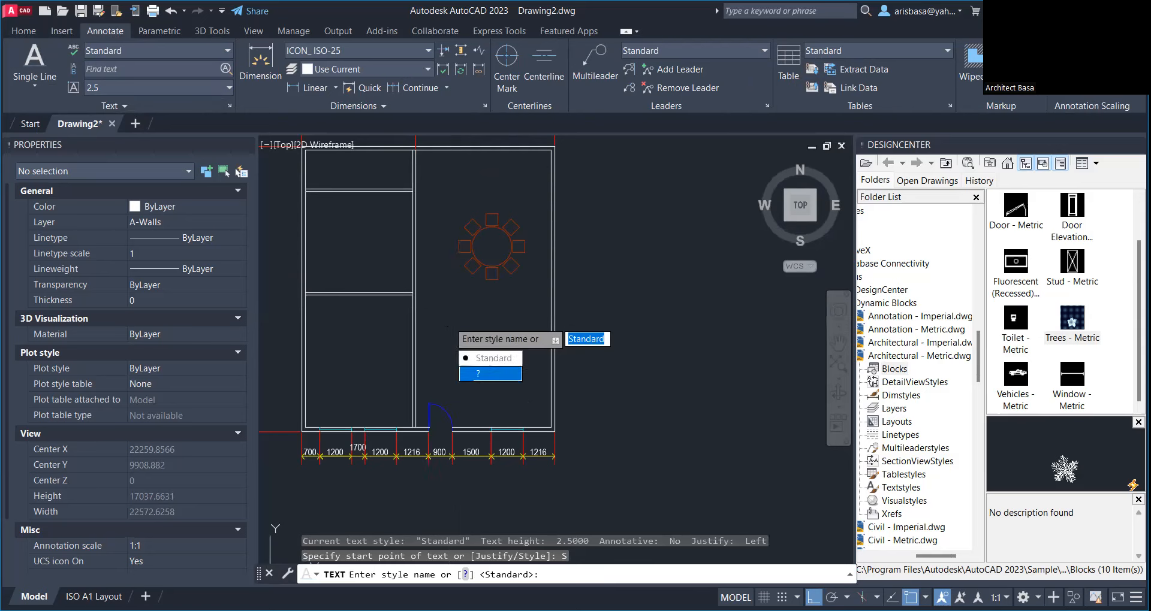
{"action": "left_click", "coordinate": [480, 373]}
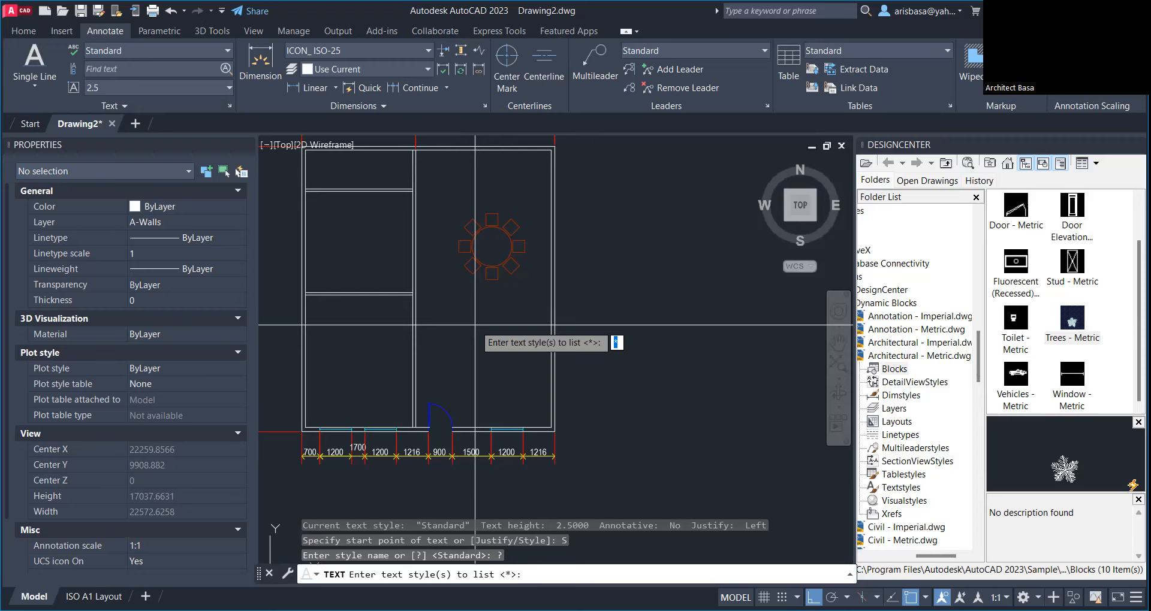
{"action": "key", "text": "Escape"}
{"action": "key", "text": "Escape"}
{"action": "key", "text": "Escape"}
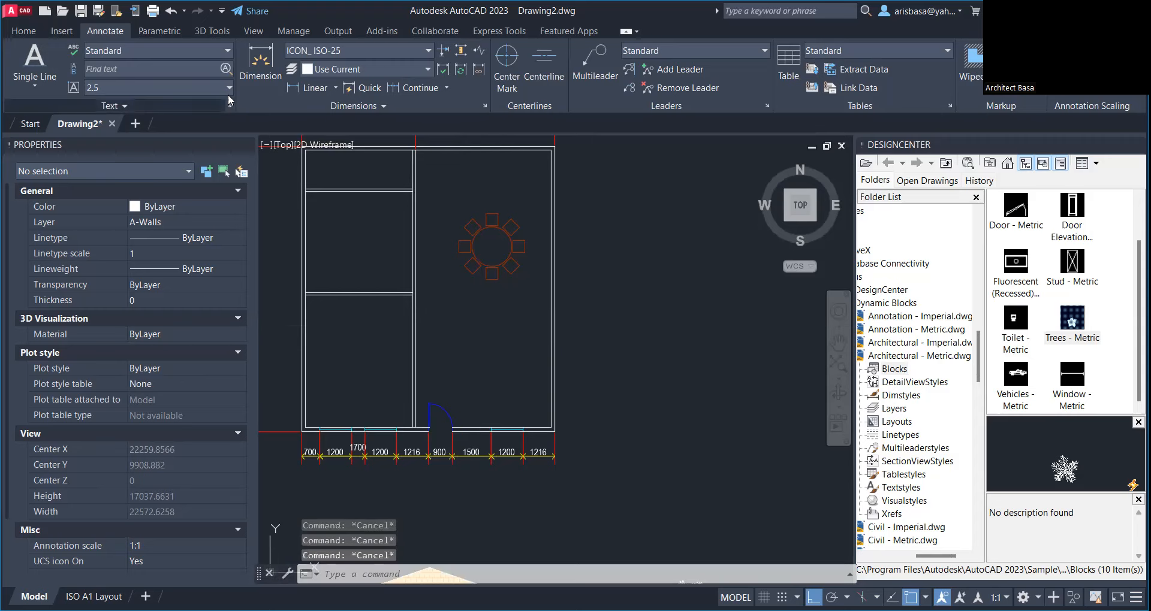
{"action": "left_click", "coordinate": [34, 59]}
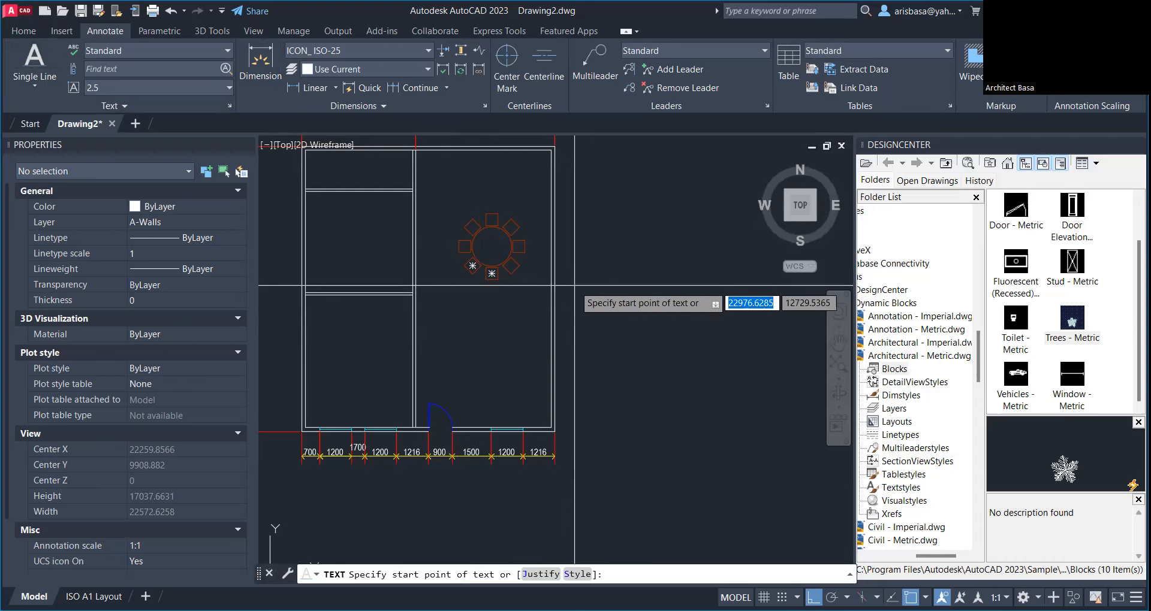
{"action": "key", "text": "Down"}
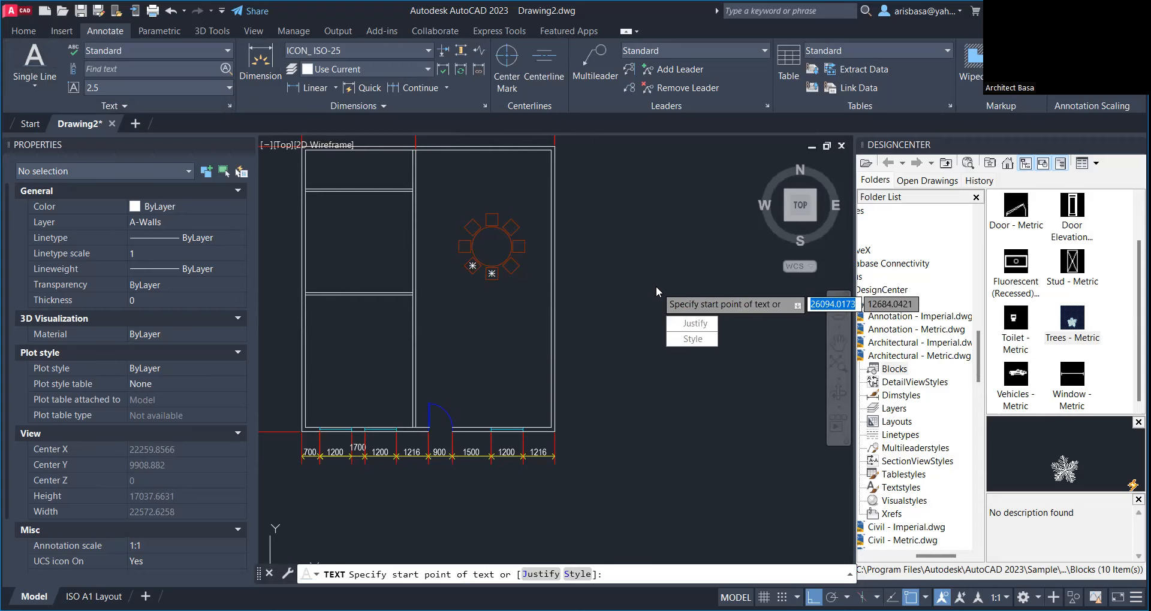
{"action": "key", "text": "Escape"}
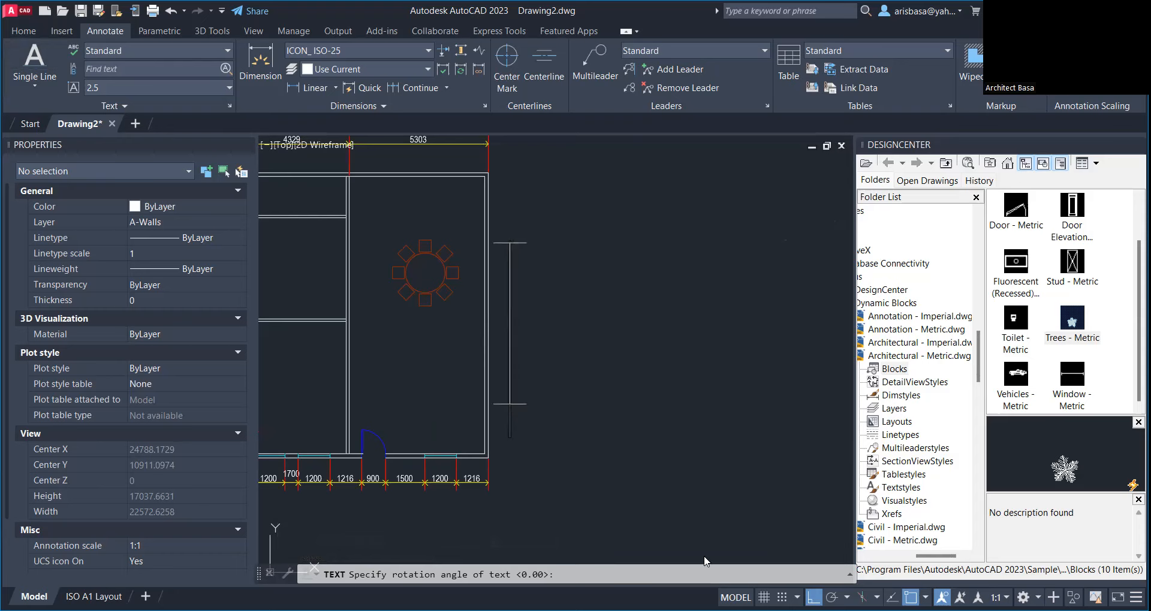
{"action": "key", "text": "Escape"}
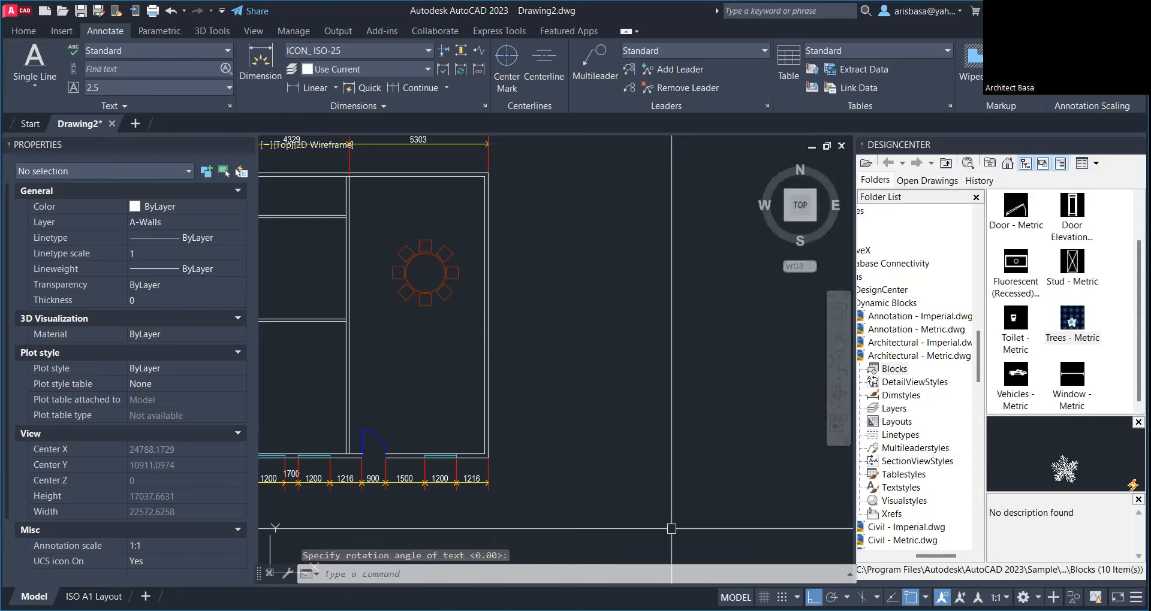
{"action": "scroll", "coordinate": [613, 401], "scroll_direction": "down", "scroll_amount": 6}
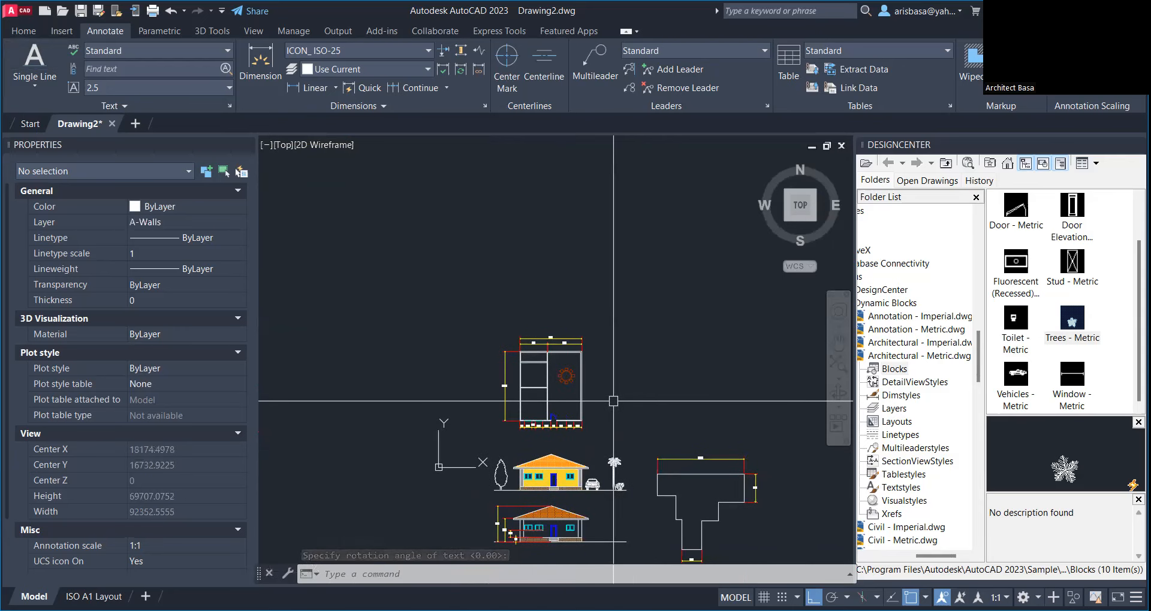
{"action": "key", "text": "Escape"}
{"action": "key", "text": "Escape"}
{"action": "scroll", "coordinate": [496, 360], "scroll_direction": "up", "scroll_amount": 2}
{"action": "mouse_move", "coordinate": [613, 401]}
{"action": "middle_mouse_down"}
{"action": "mouse_move", "coordinate": [497, 359]}
{"action": "mouse_move", "coordinate": [495, 306]}
{"action": "middle_mouse_up"}
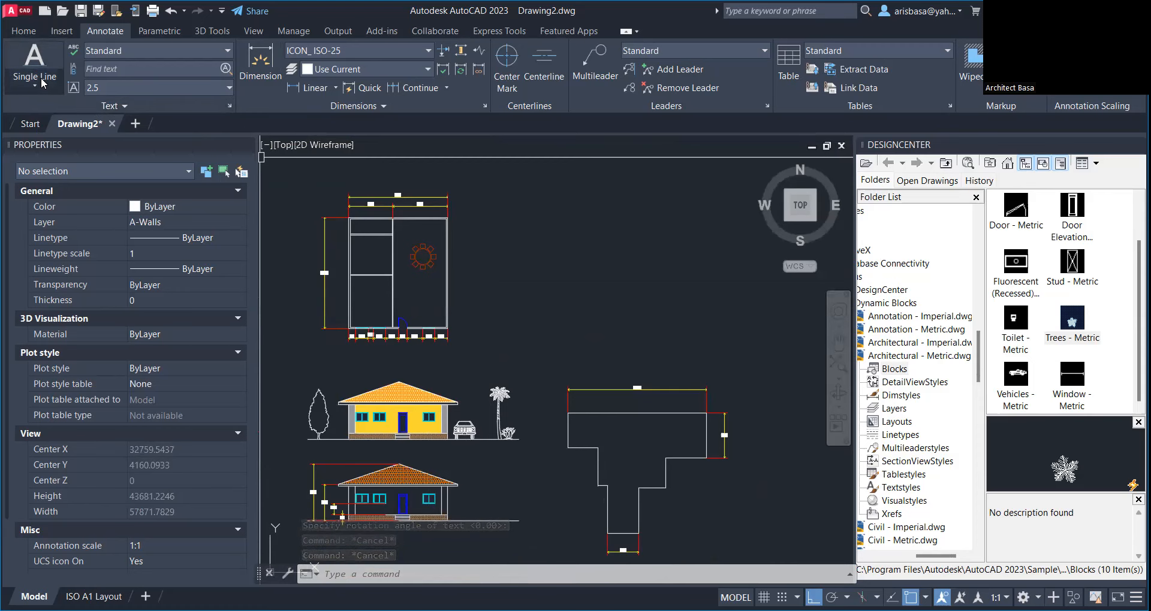
{"action": "scroll", "coordinate": [503, 293], "scroll_direction": "up", "scroll_amount": 2}
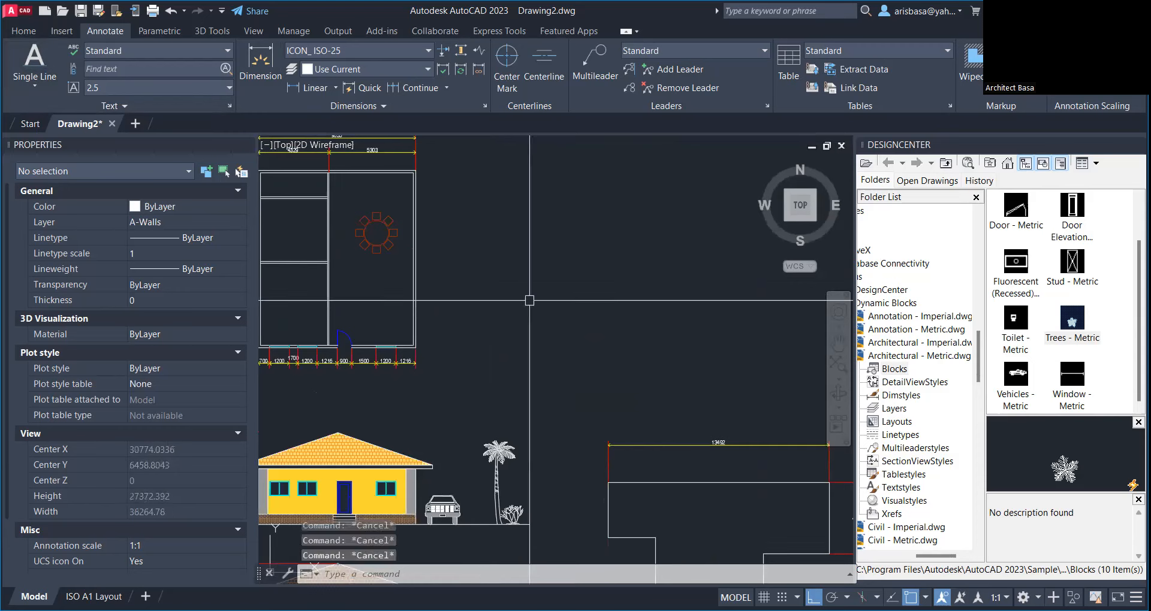
{"action": "type", "text": "TEXT"}
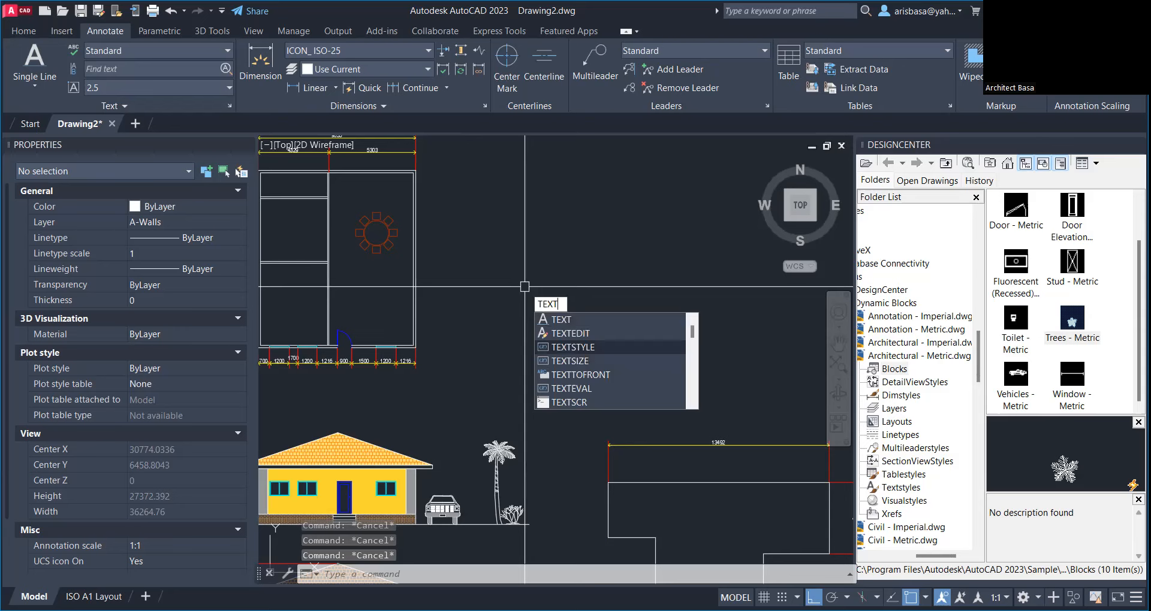
{"action": "key", "text": "Return"}
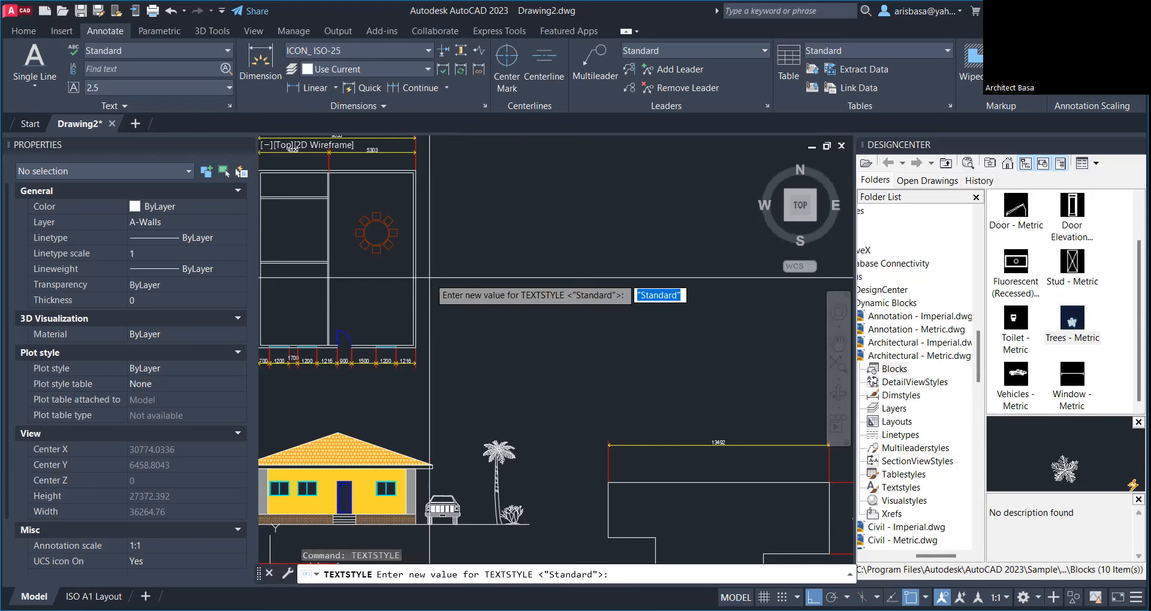
{"action": "key", "text": "Return"}
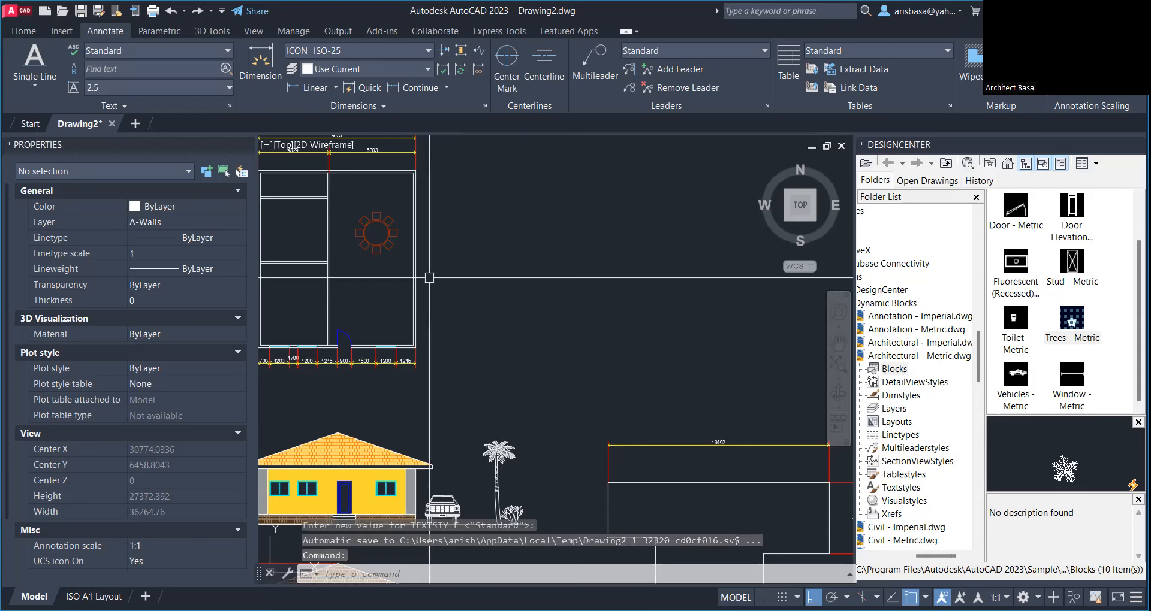
{"action": "middle_click_drag", "start_coordinate": [462, 433], "coordinate": [471, 436]}
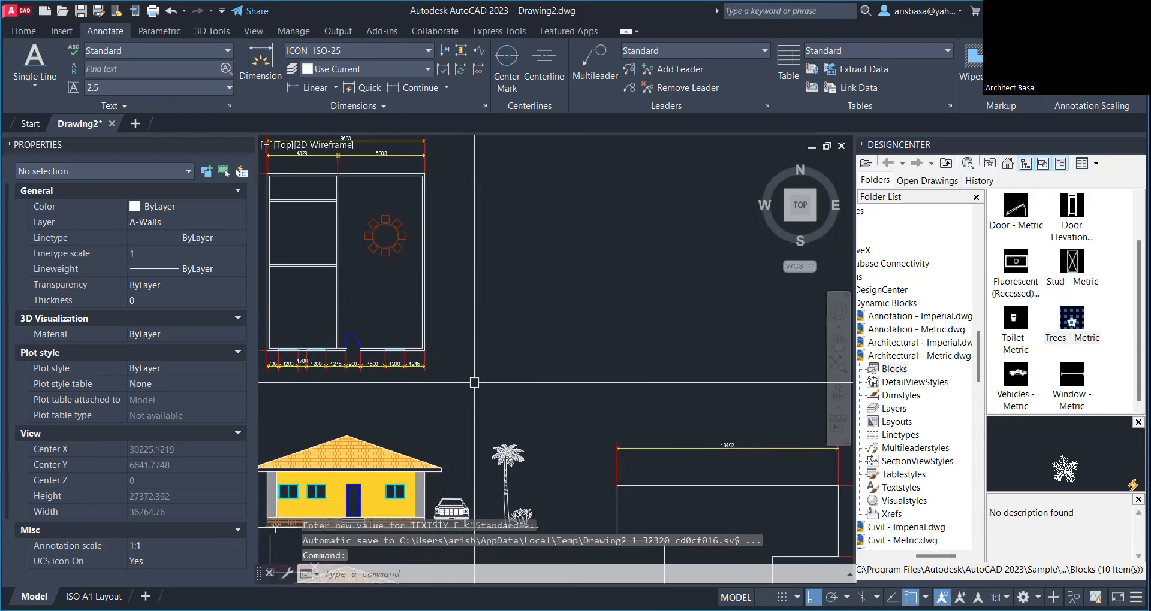
{"action": "middle_click_drag", "start_coordinate": [472, 333], "coordinate": [479, 338]}
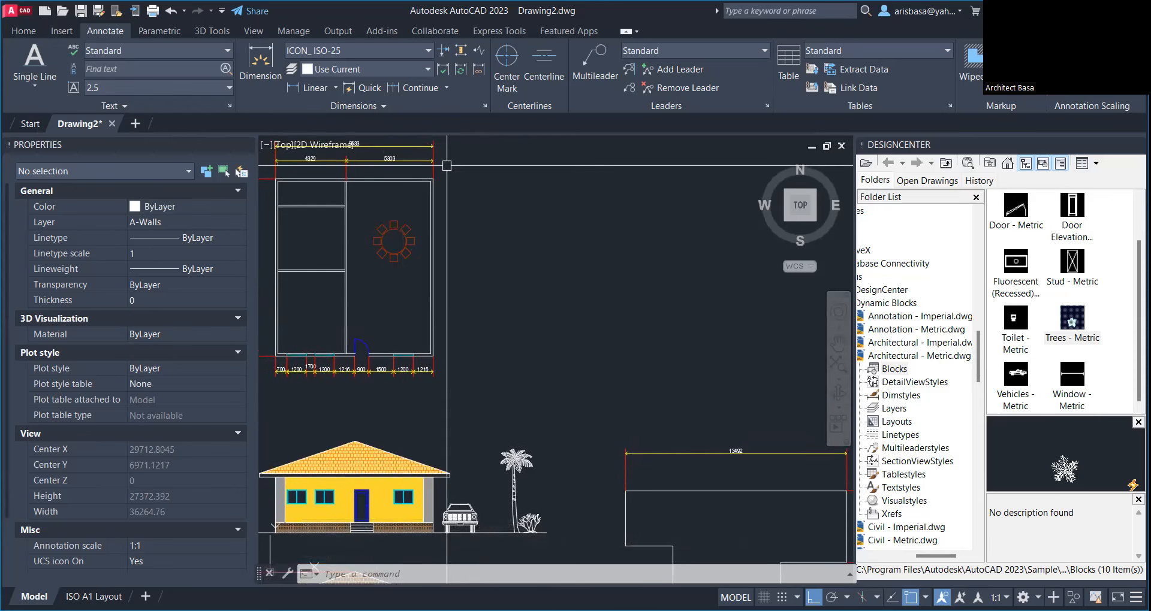
{"action": "type", "text": "TEXT"}
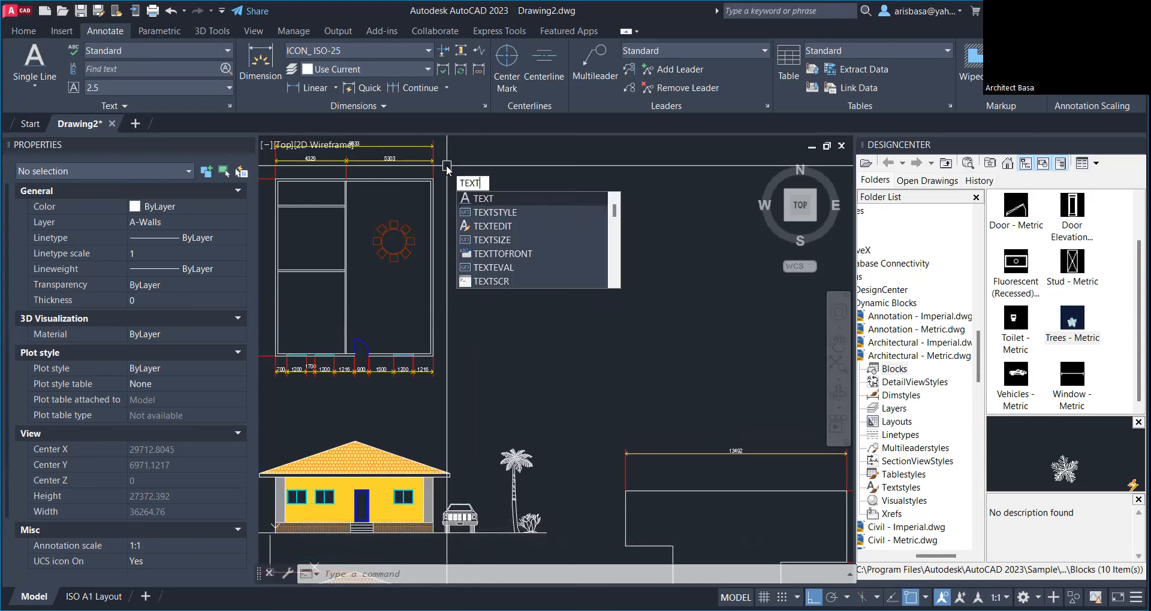
{"action": "left_click", "coordinate": [513, 211]}
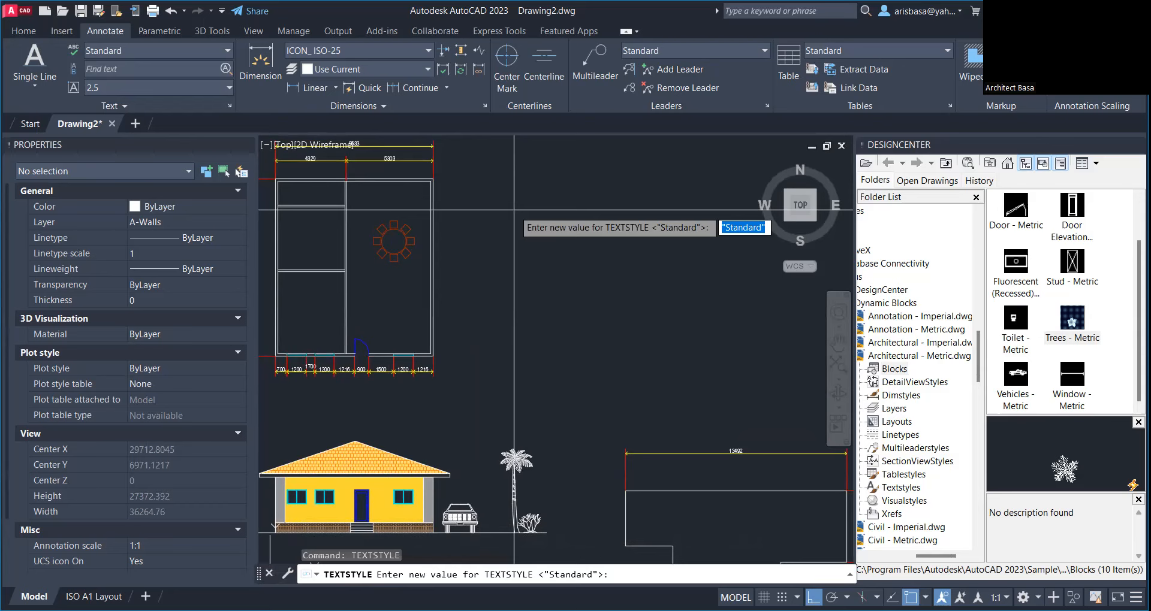
{"action": "key", "text": "Escape"}
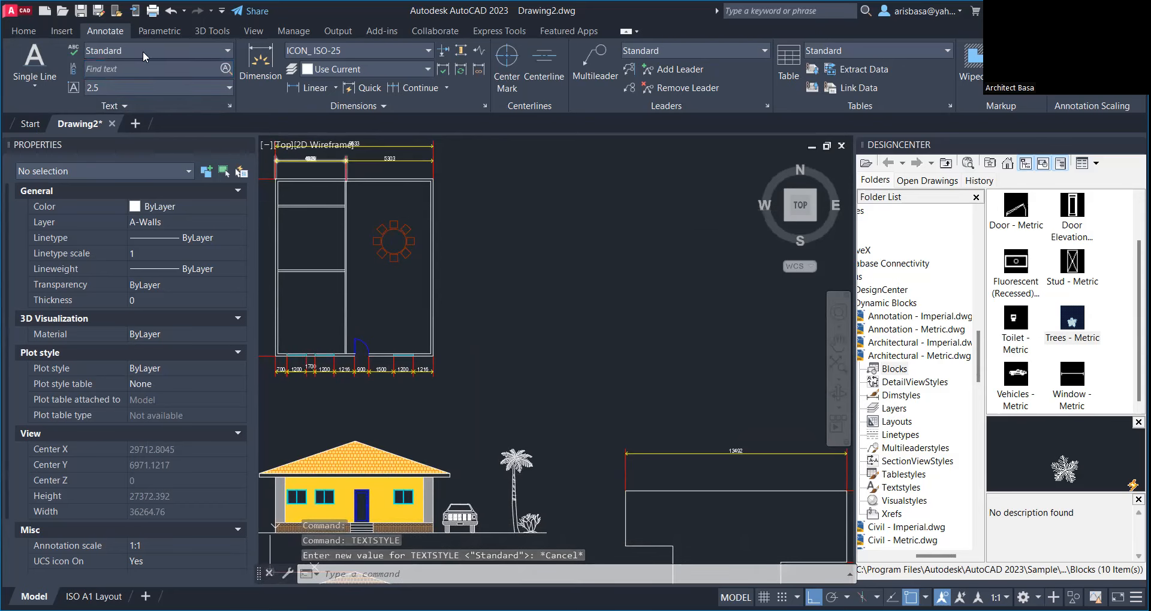
Step: Set the Standard text style's height to 300, apply the change and close the text style settings
{"action": "left_click", "coordinate": [113, 107]}
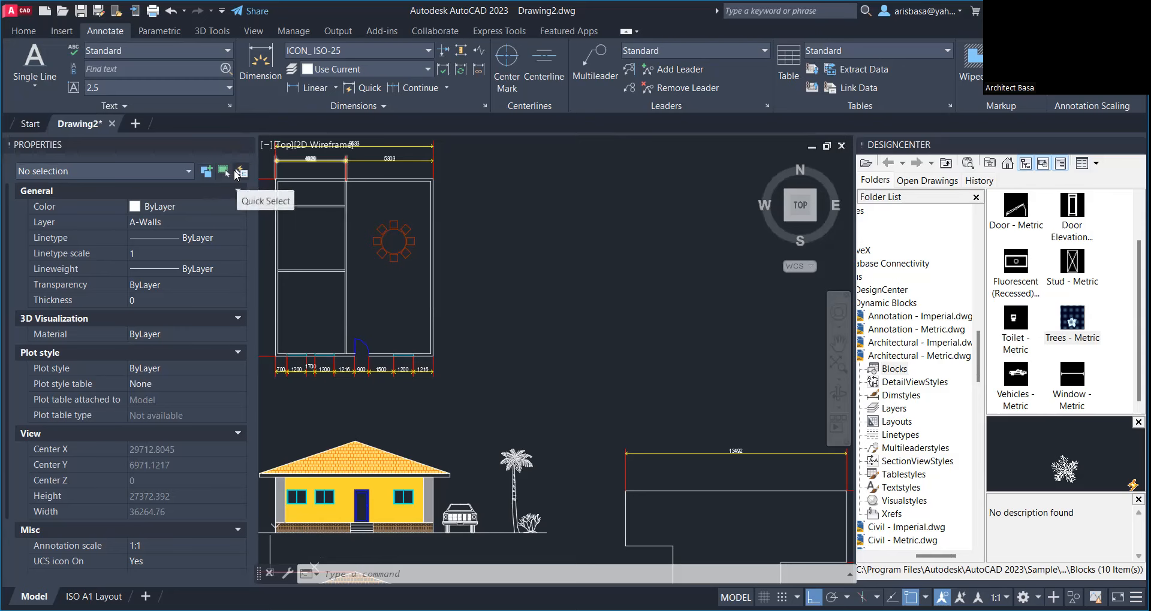
{"action": "left_click", "coordinate": [229, 108]}
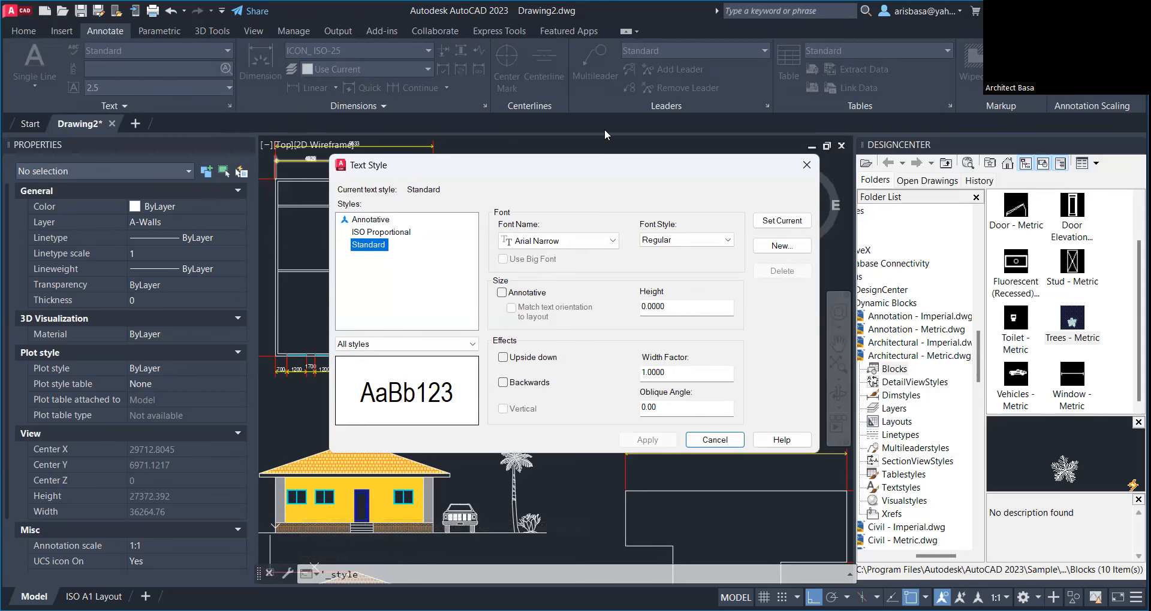
{"action": "left_click_drag", "start_coordinate": [604, 128], "coordinate": [605, 129]}
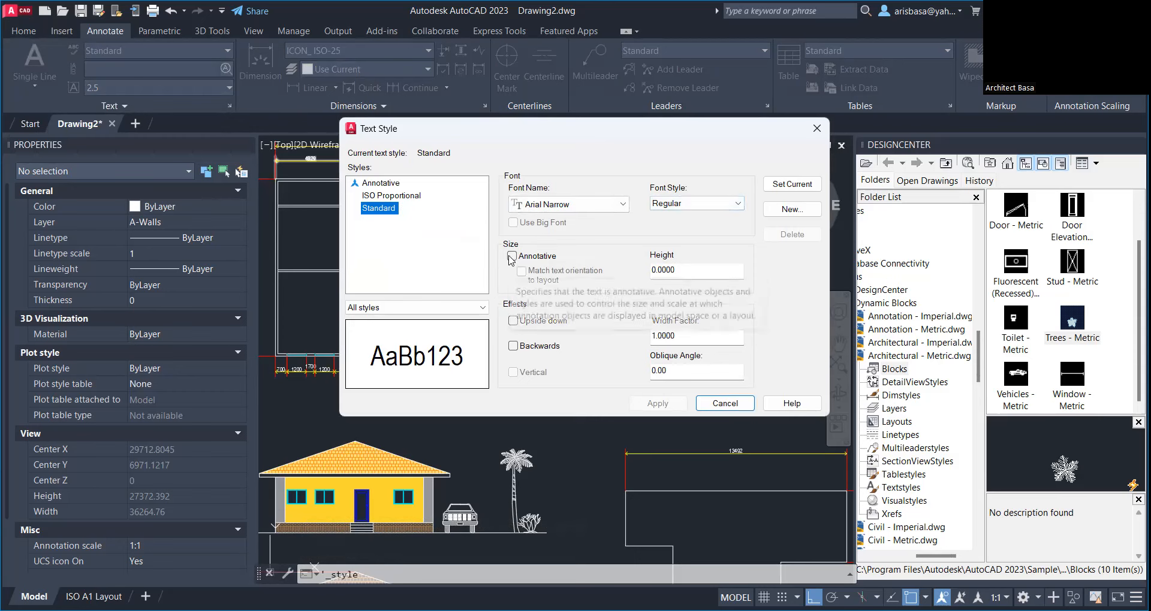
{"action": "left_click", "coordinate": [694, 272]}
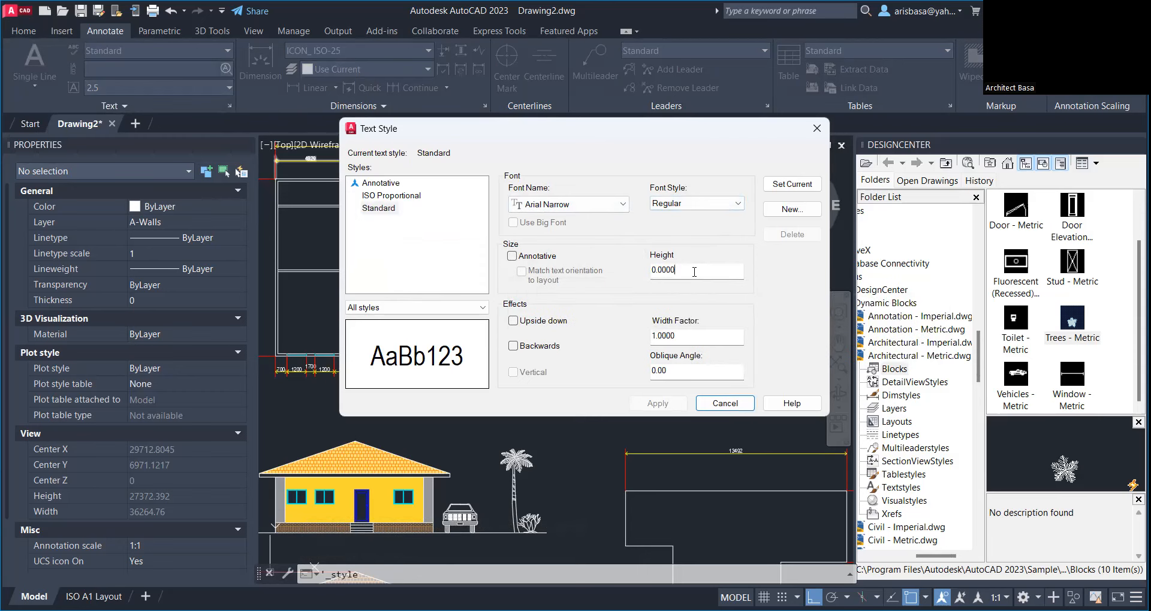
{"action": "left_click_drag", "start_coordinate": [699, 270], "coordinate": [594, 271]}
{"action": "type", "text": "300"}
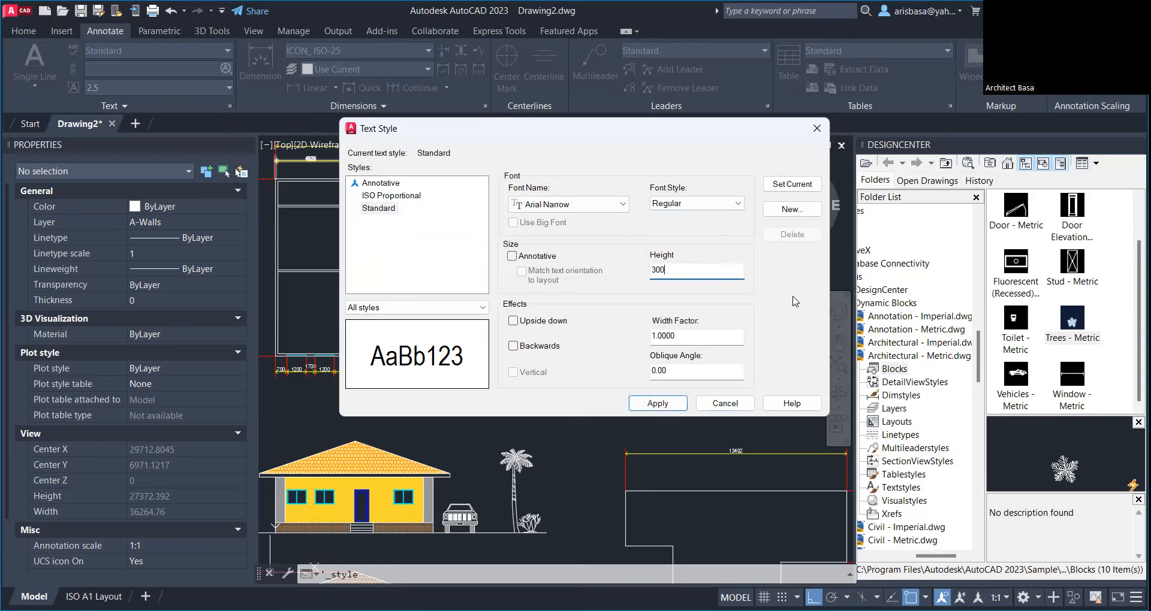
{"action": "left_click", "coordinate": [694, 337]}
{"action": "left_click", "coordinate": [667, 409]}
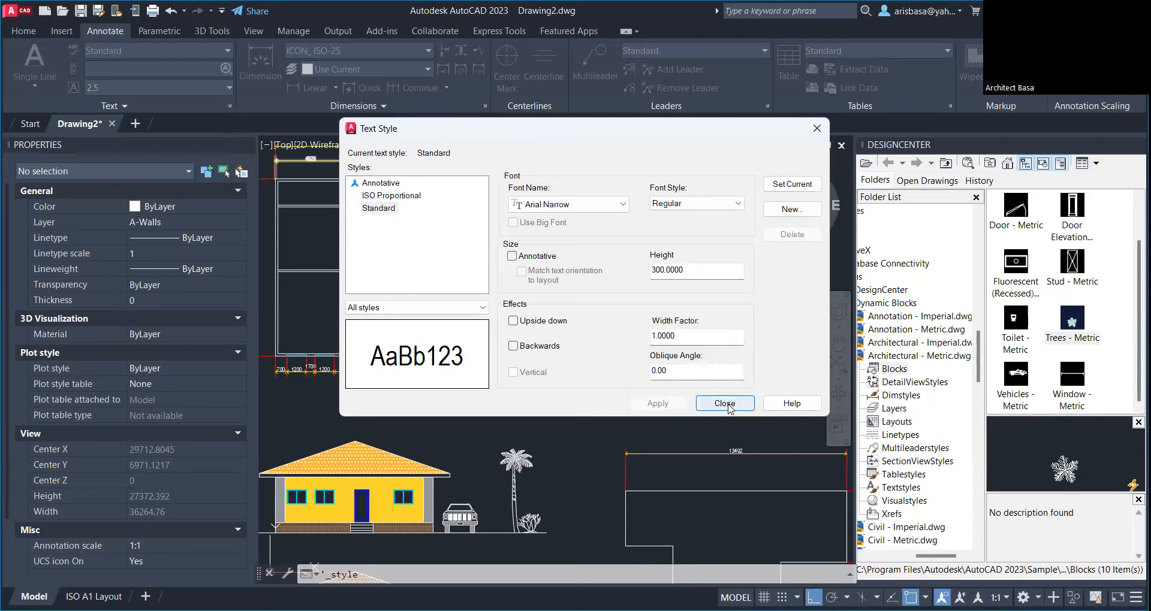
{"action": "left_click", "coordinate": [726, 404]}
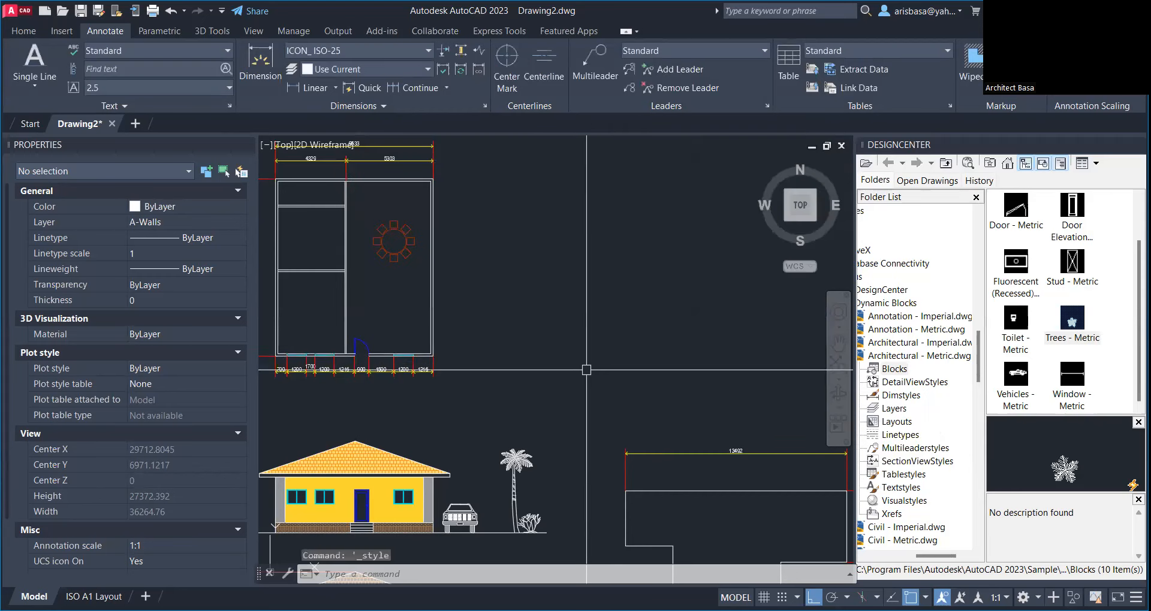
Step: Start single-line text beside the floor plan with the default rotation and enter TOILET, BEDROOM 1 and BEDROOM 2 on separate lines
{"action": "middle_click_drag", "start_coordinate": [419, 270], "coordinate": [407, 253]}
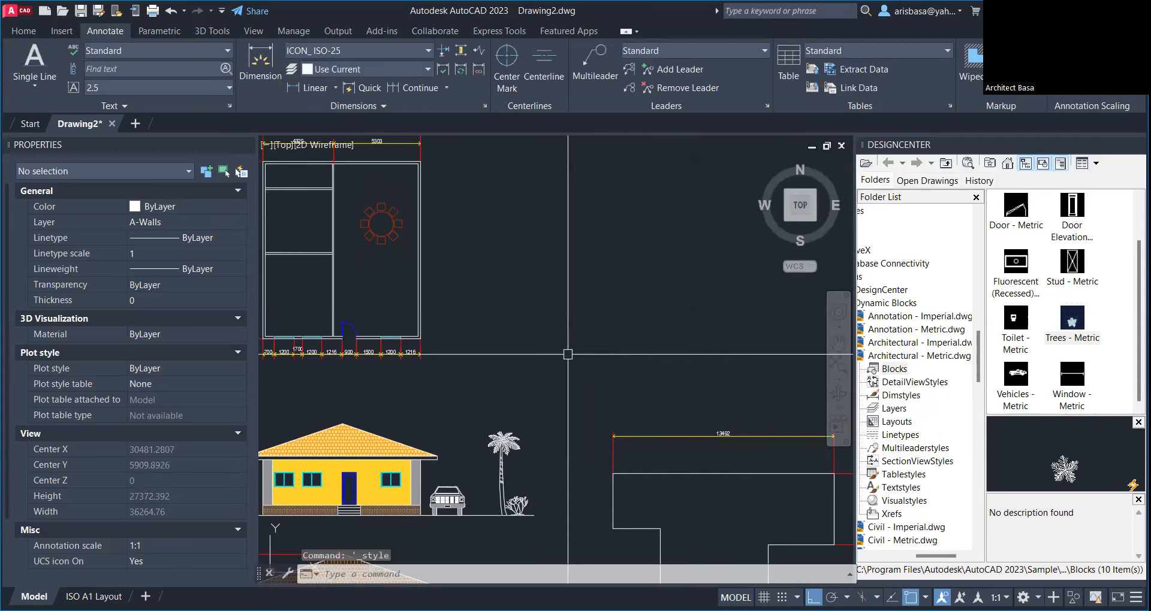
{"action": "left_click", "coordinate": [35, 60]}
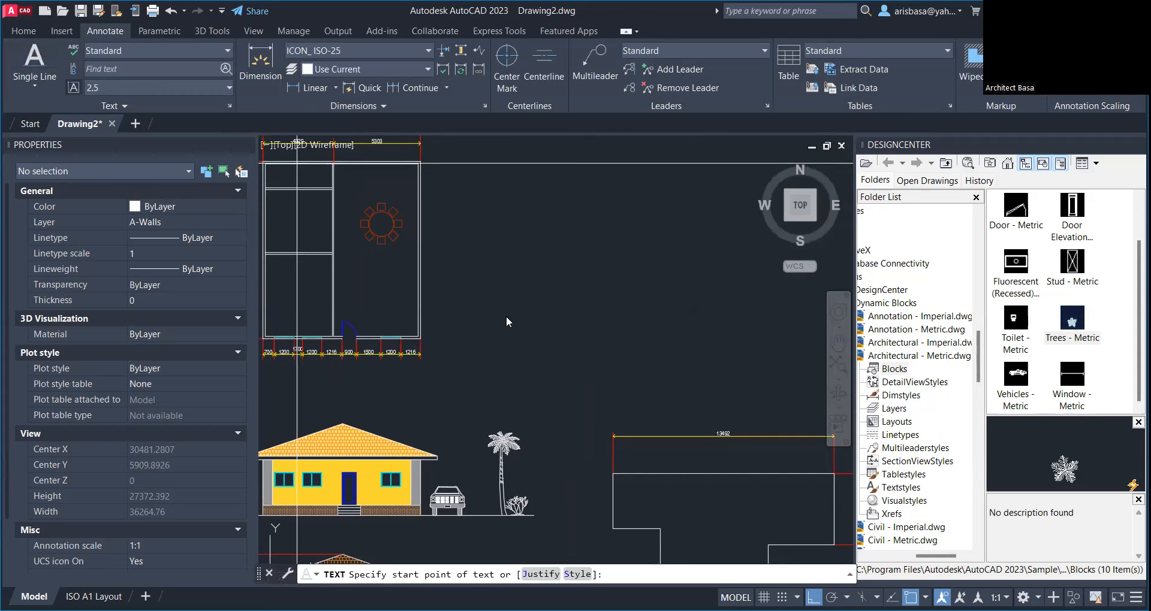
{"action": "key", "text": "Down"}
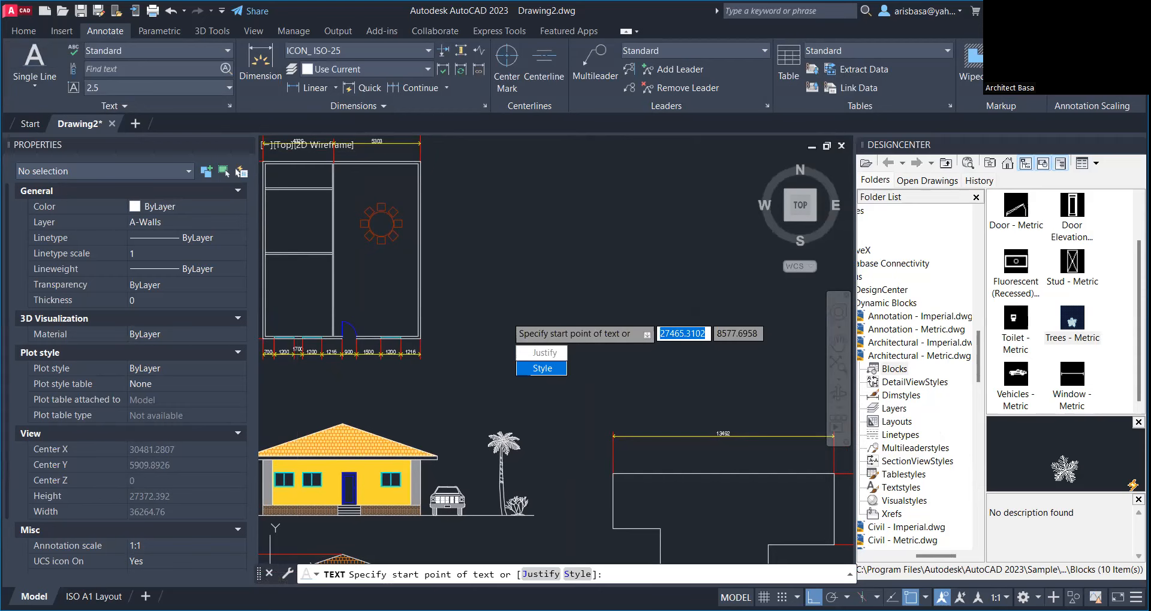
{"action": "key", "text": "Return"}
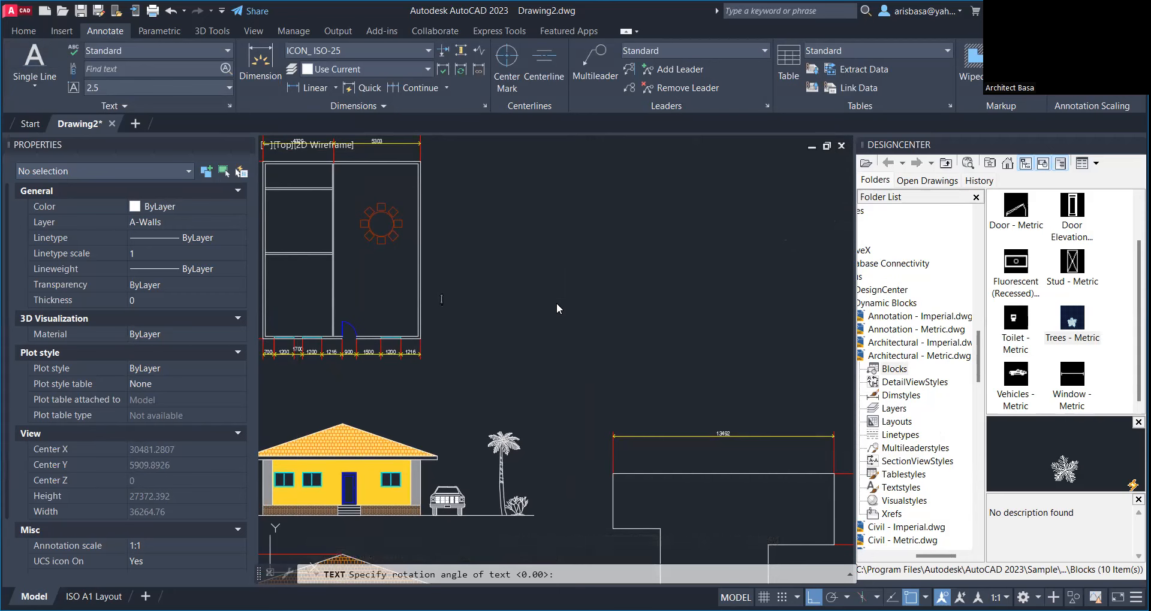
{"action": "key", "text": "Return"}
{"action": "type", "text": "TOILET"}
{"action": "key", "text": "Return"}
{"action": "type", "text": "BEDROOM 1"}
{"action": "key", "text": "Return"}
{"action": "type", "text": "BEDROOM 2"}
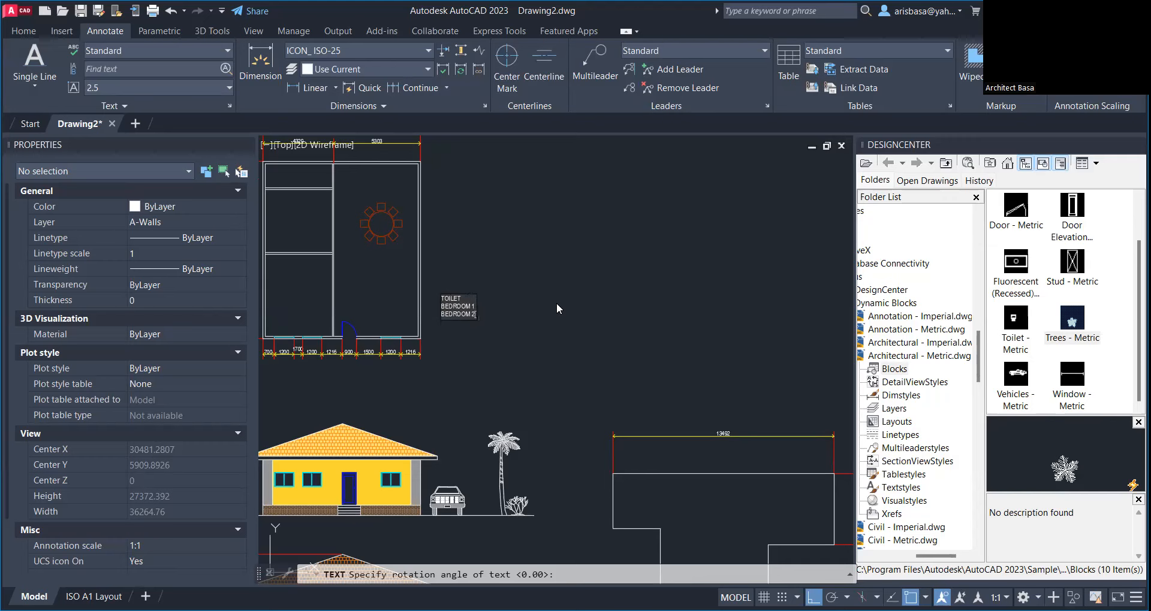
Step: Add KITCHEN, DINING, LIVING and GARAGE as further lines below the bedroom labels and end the text command
{"action": "key", "text": "Return"}
{"action": "type", "text": "KITCHEN"}
{"action": "key", "text": "Return"}
{"action": "type", "text": "DINING"}
{"action": "key", "text": "Return"}
{"action": "type", "text": "LIVING"}
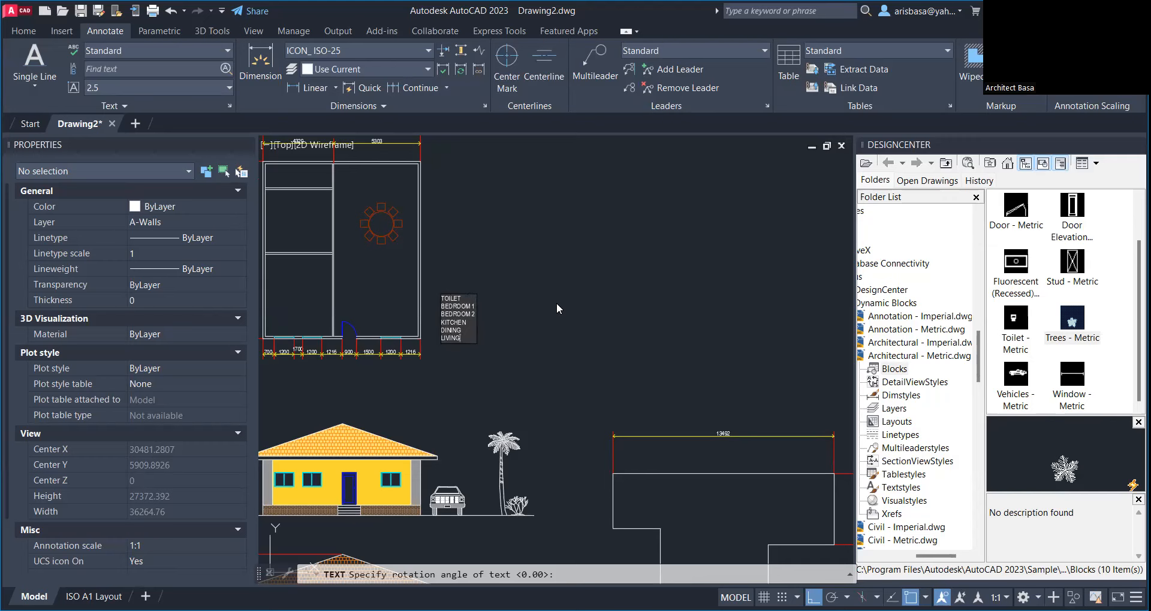
{"action": "key", "text": "Return"}
{"action": "type", "text": "GARAGE"}
{"action": "left_click", "coordinate": [557, 305]}
{"action": "middle_click_drag", "start_coordinate": [573, 314], "coordinate": [641, 302]}
{"action": "key", "text": "Escape"}
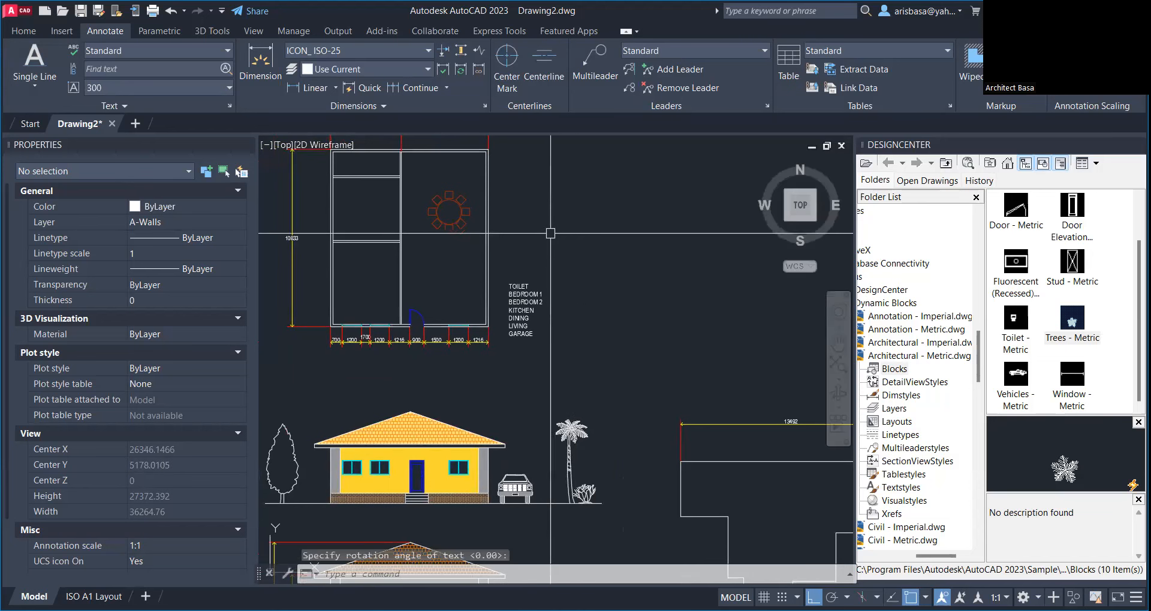
{"action": "scroll", "coordinate": [523, 248], "scroll_direction": "up", "scroll_amount": 4}
{"action": "middle_click_drag", "start_coordinate": [550, 342], "coordinate": [594, 208]}
{"action": "mouse_move", "coordinate": [531, 332]}
{"action": "middle_mouse_down"}
{"action": "mouse_move", "coordinate": [646, 382]}
{"action": "mouse_move", "coordinate": [646, 442]}
{"action": "middle_mouse_up"}
{"action": "scroll", "coordinate": [646, 382], "scroll_direction": "down", "scroll_amount": 1}
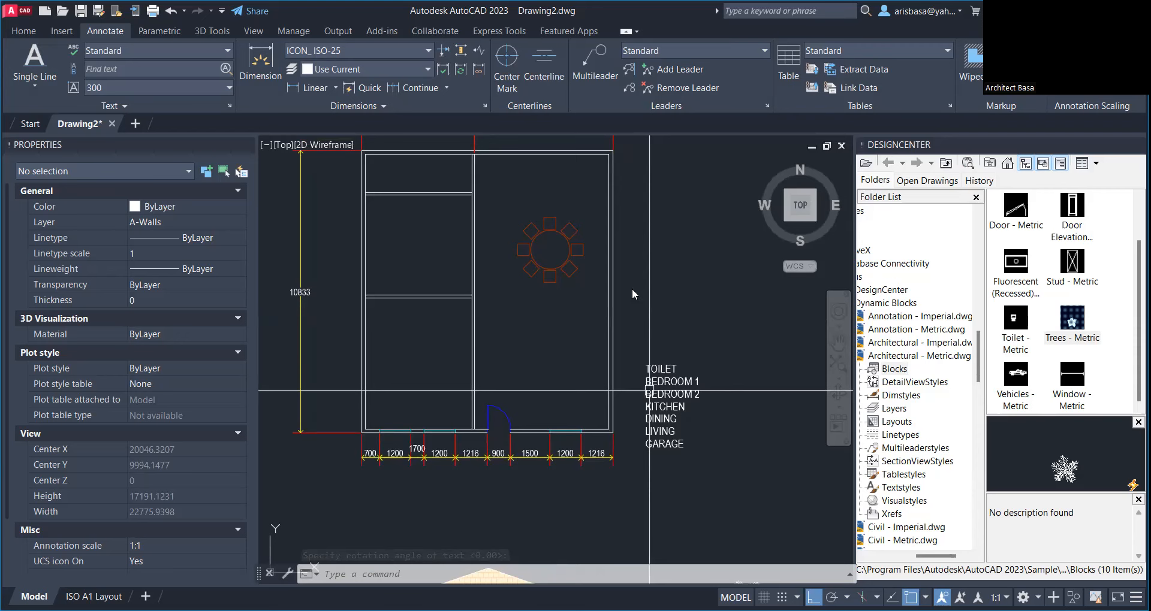
{"action": "type", "text": "m"}
{"action": "key", "text": "Return"}
{"action": "left_click", "coordinate": [661, 369]}
{"action": "key", "text": "Return"}
{"action": "left_click", "coordinate": [662, 369]}
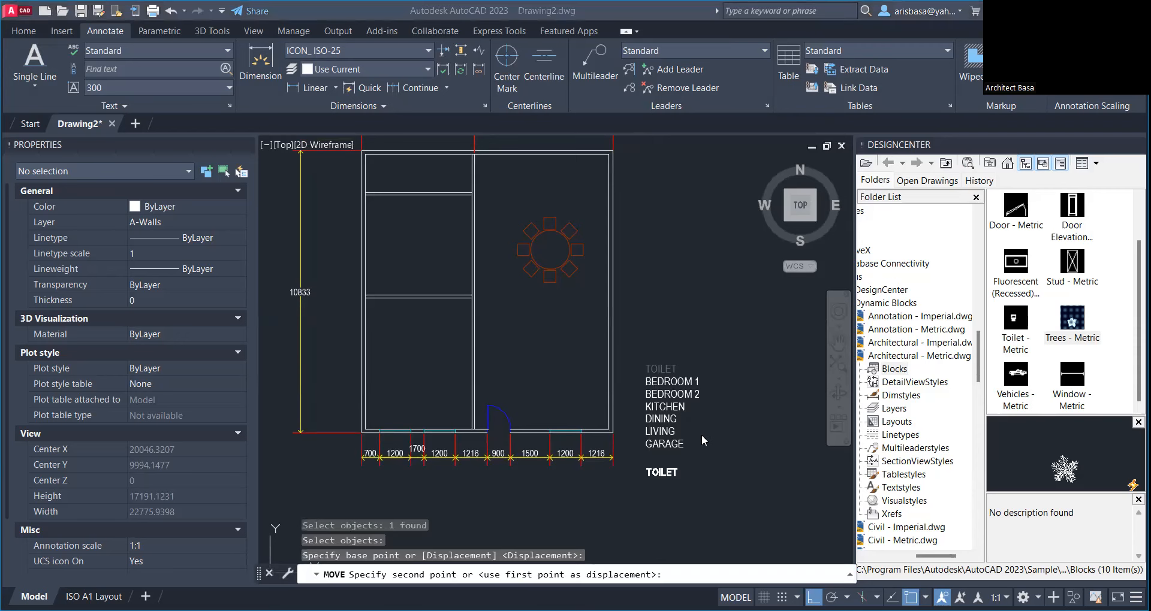
{"action": "key", "text": "Escape"}
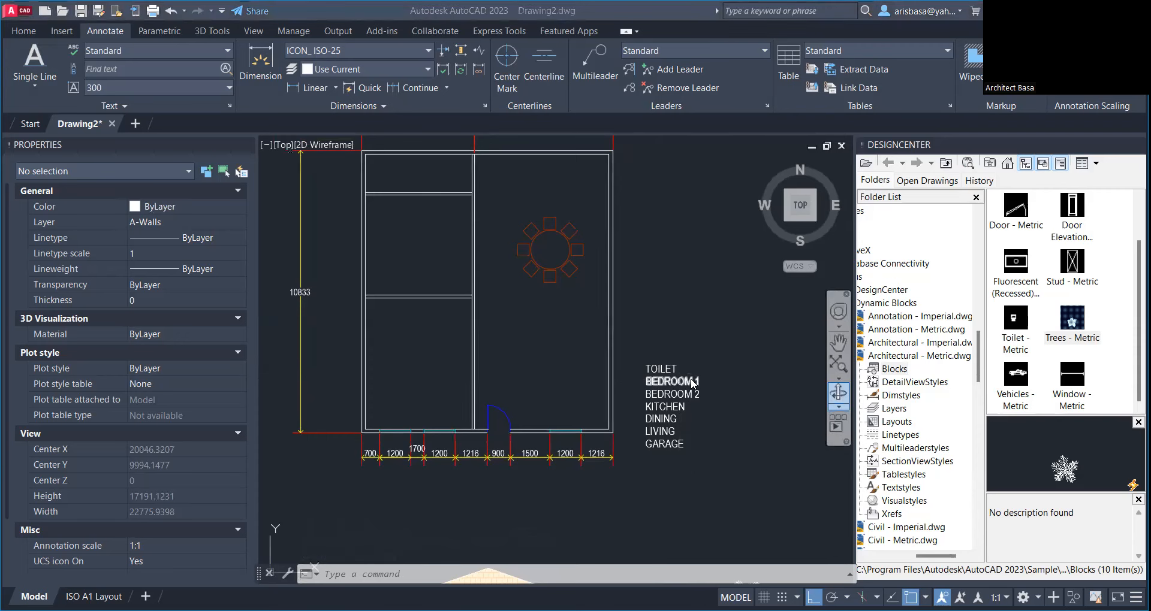
Step: Turn Ortho off and move the TOILET label into the small room in the floor plan's upper-left corner
{"action": "left_click", "coordinate": [837, 547]}
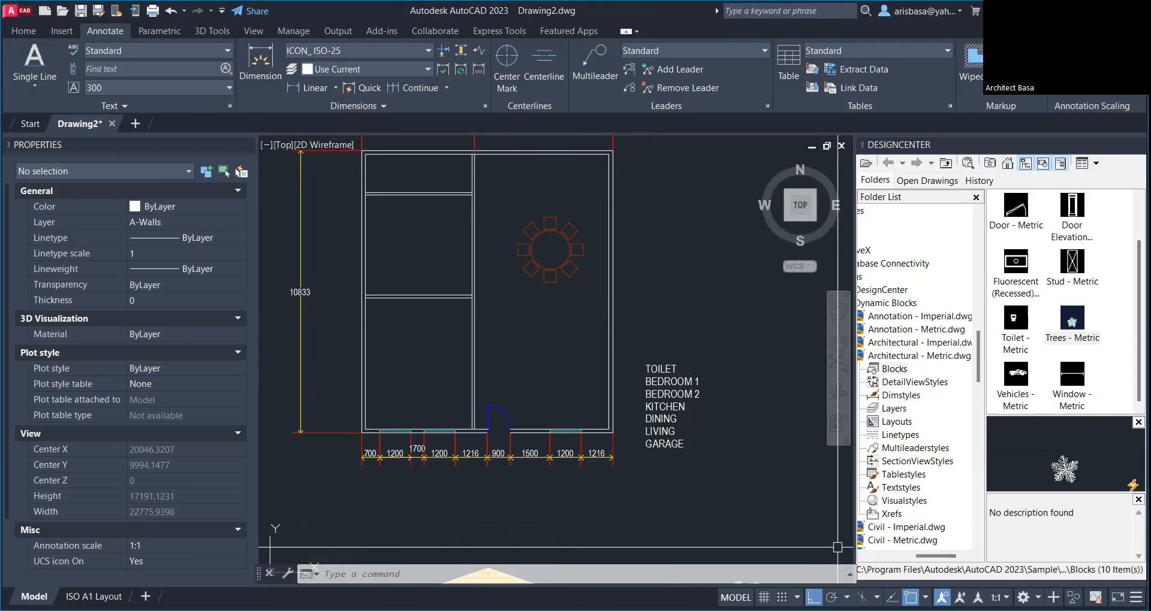
{"action": "key", "text": "F8"}
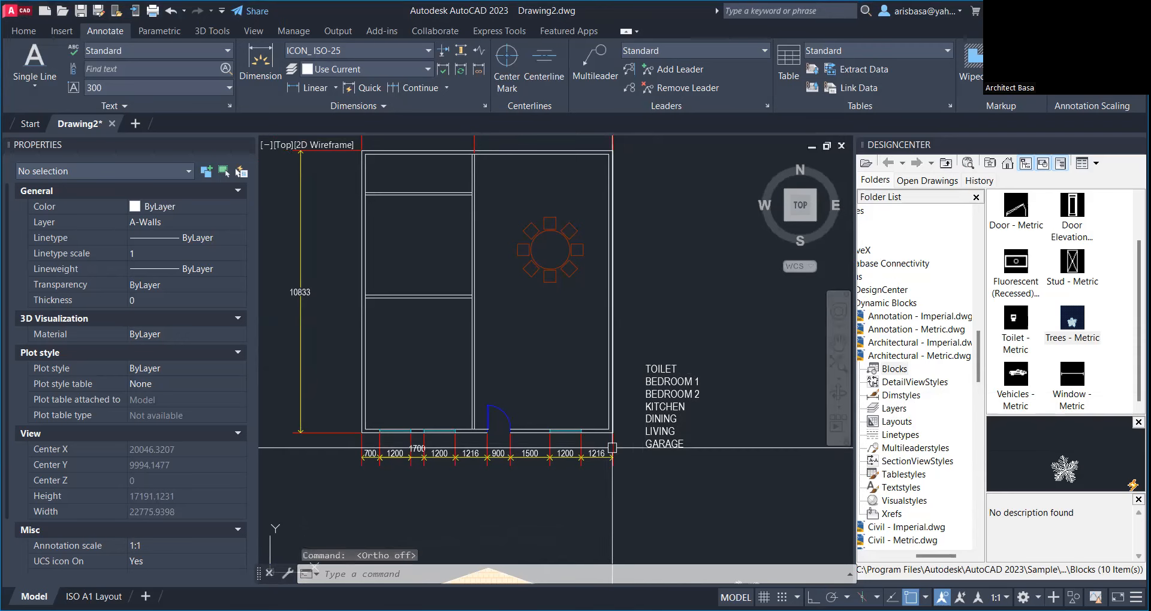
{"action": "middle_click_drag", "start_coordinate": [678, 421], "coordinate": [678, 443]}
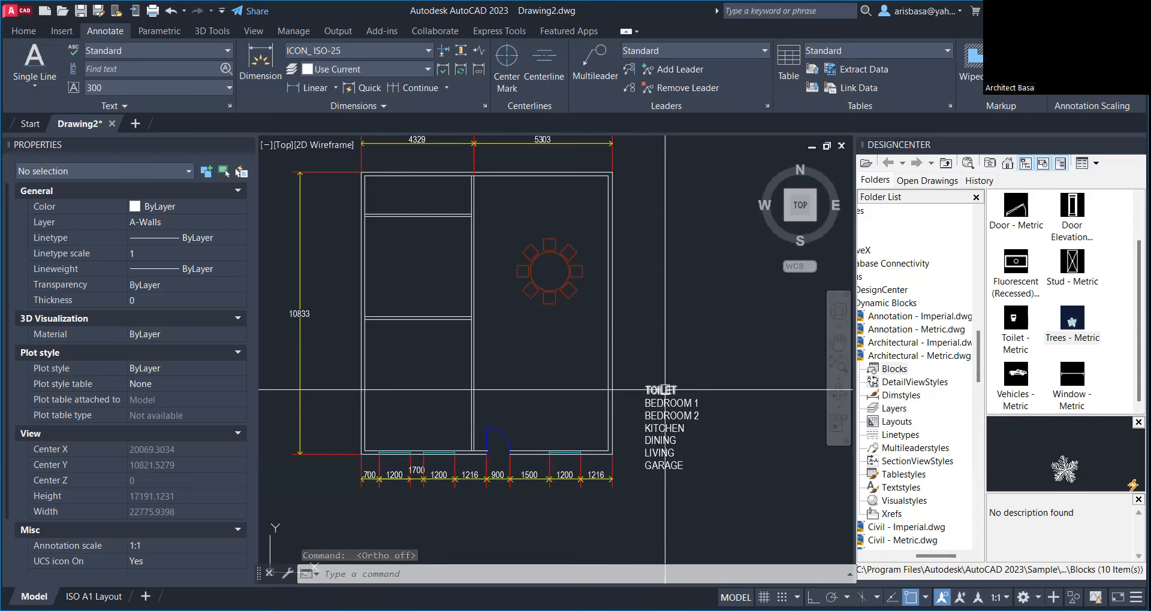
{"action": "left_click", "coordinate": [661, 389]}
{"action": "left_click_drag", "start_coordinate": [661, 389], "coordinate": [417, 193]}
Step: Move the BEDROOM 1 label into the lower-left room and the BEDROOM 2 label into the middle-left room of the plan
{"action": "left_click", "coordinate": [654, 403]}
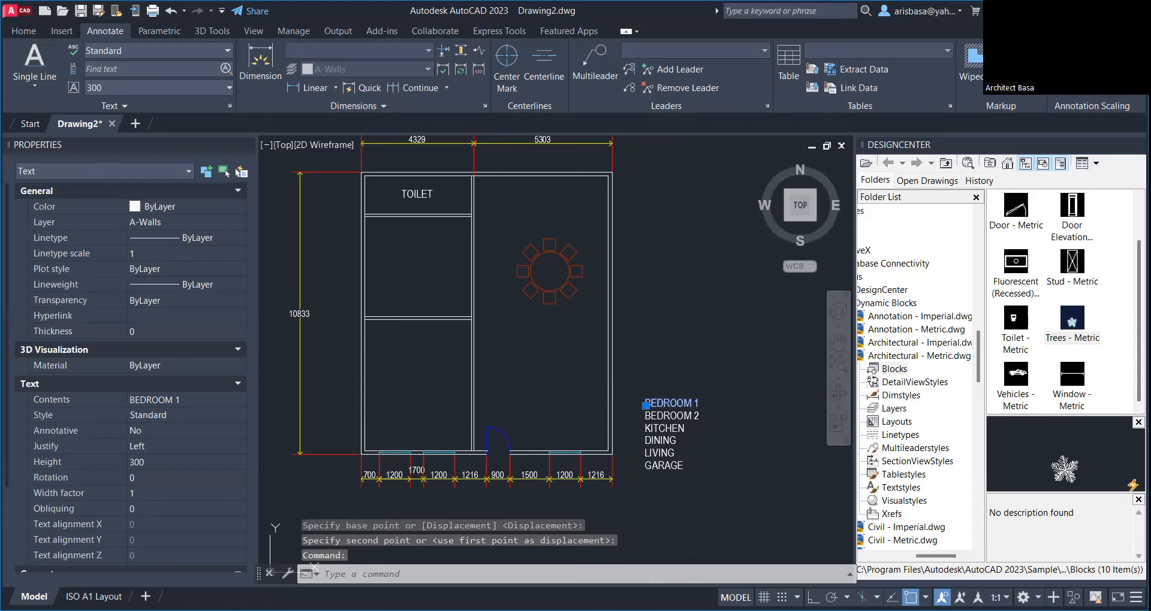
{"action": "left_click", "coordinate": [645, 406]}
{"action": "left_click", "coordinate": [395, 389]}
{"action": "left_click", "coordinate": [651, 416]}
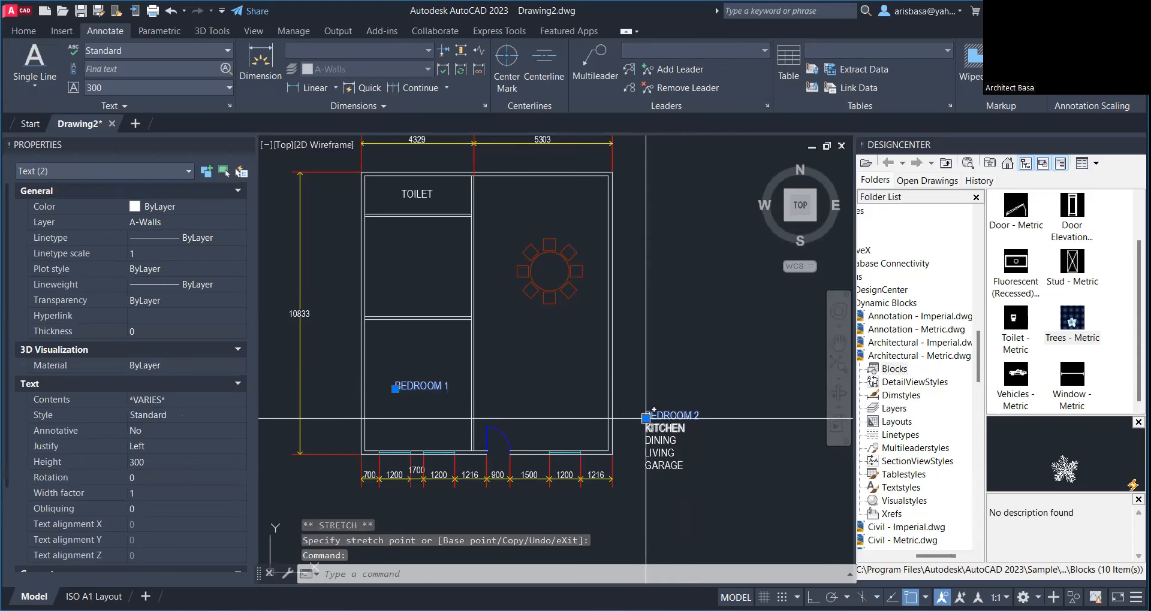
{"action": "left_click", "coordinate": [645, 418]}
{"action": "left_click", "coordinate": [395, 269]}
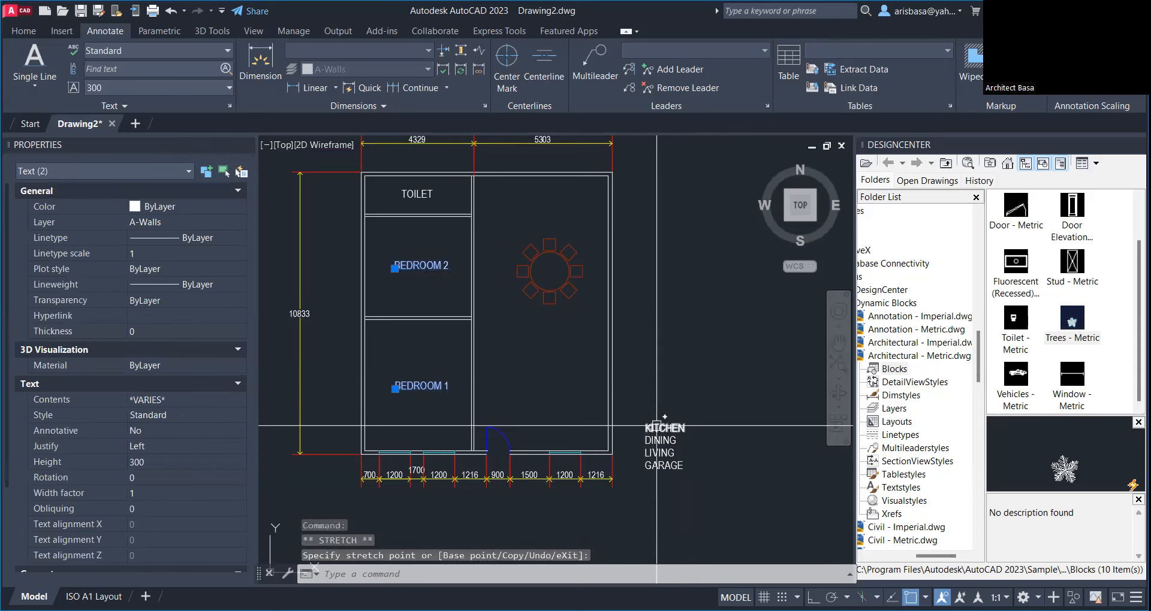
Step: Move the KITCHEN label into the upper part of the plan's large room and the DINING label onto the round table, then clear the selection
{"action": "left_click", "coordinate": [653, 426]}
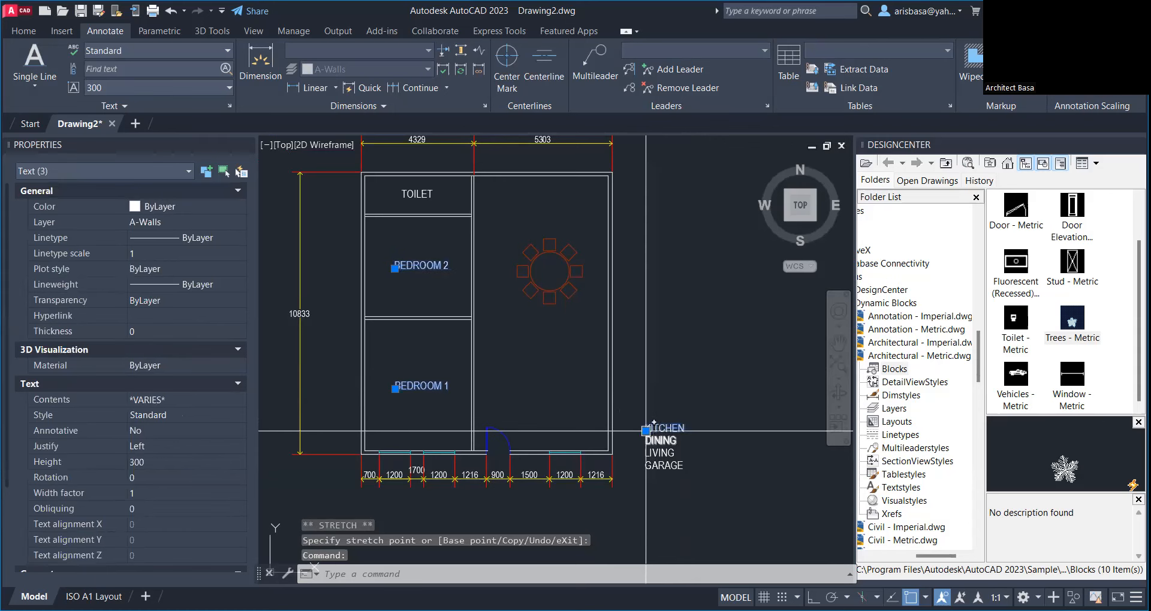
{"action": "left_click", "coordinate": [645, 431]}
{"action": "left_click", "coordinate": [528, 200]}
{"action": "left_click", "coordinate": [646, 442]}
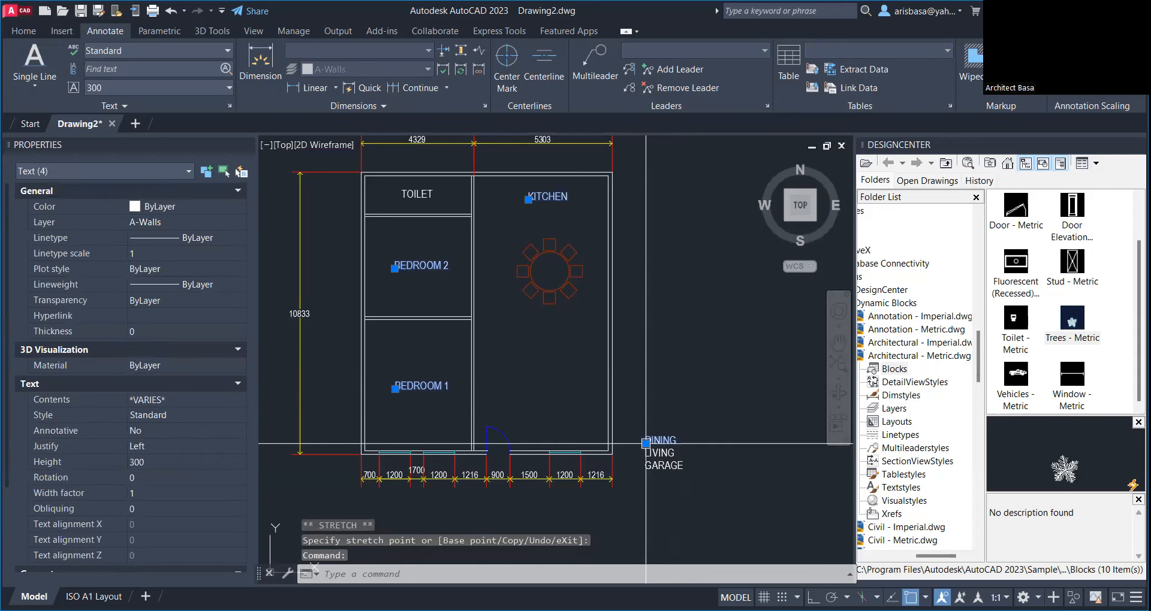
{"action": "left_click", "coordinate": [646, 443]}
{"action": "left_click", "coordinate": [527, 271]}
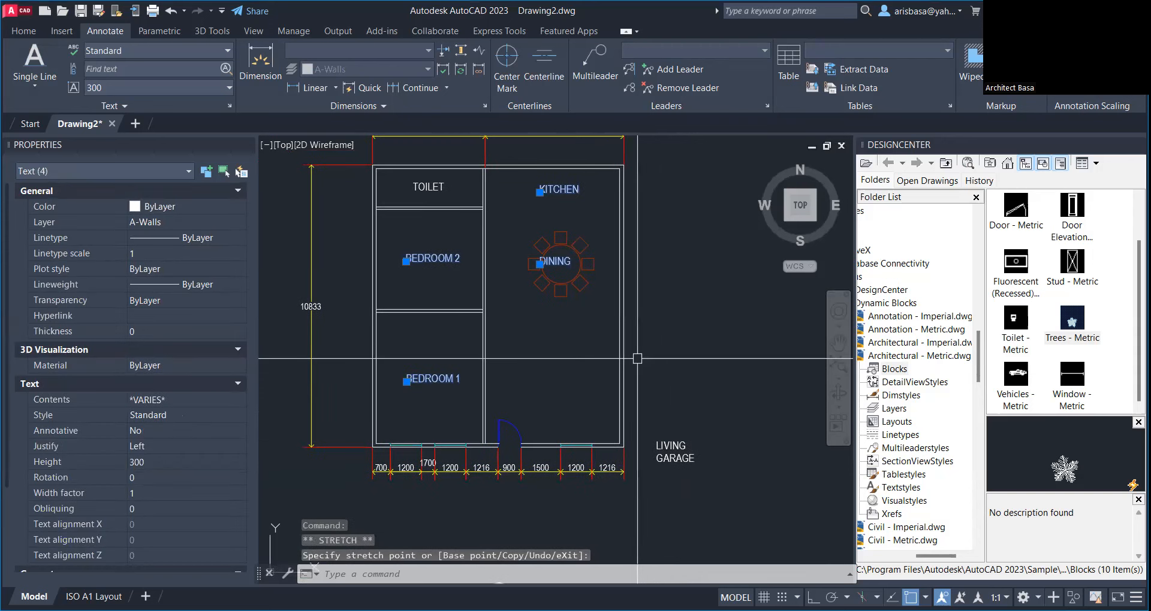
{"action": "key", "text": "Escape"}
{"action": "key", "text": "Escape"}
{"action": "key", "text": "Escape"}
Step: Place the LIVING label in the lower part of the large room and the GARAGE label just outside the plan's right wall
{"action": "left_click", "coordinate": [672, 444]}
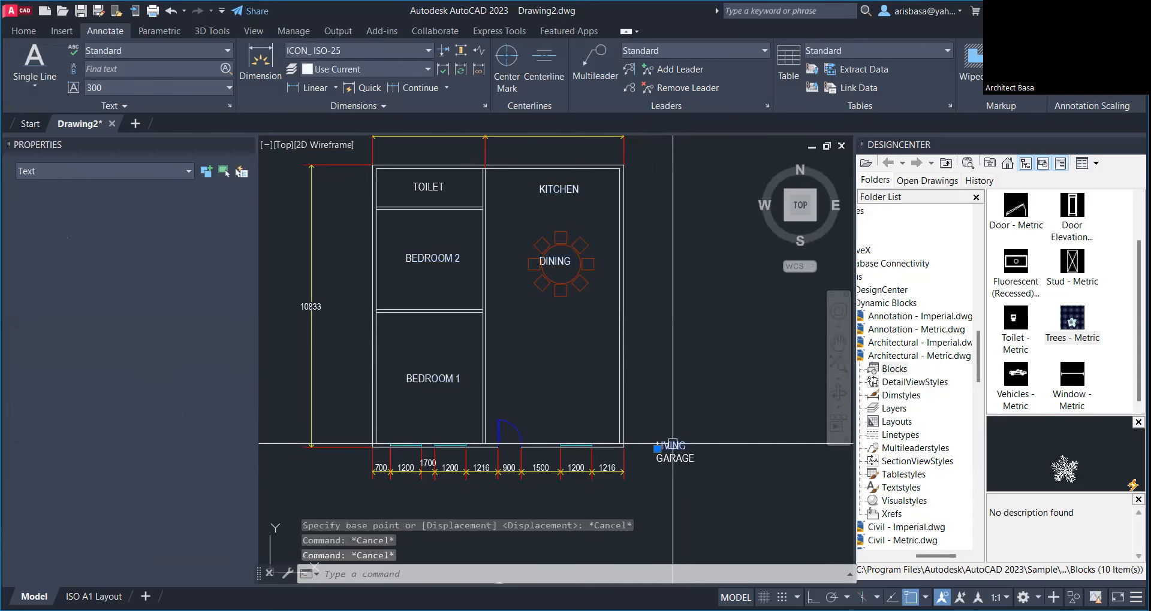
{"action": "left_click", "coordinate": [657, 448]}
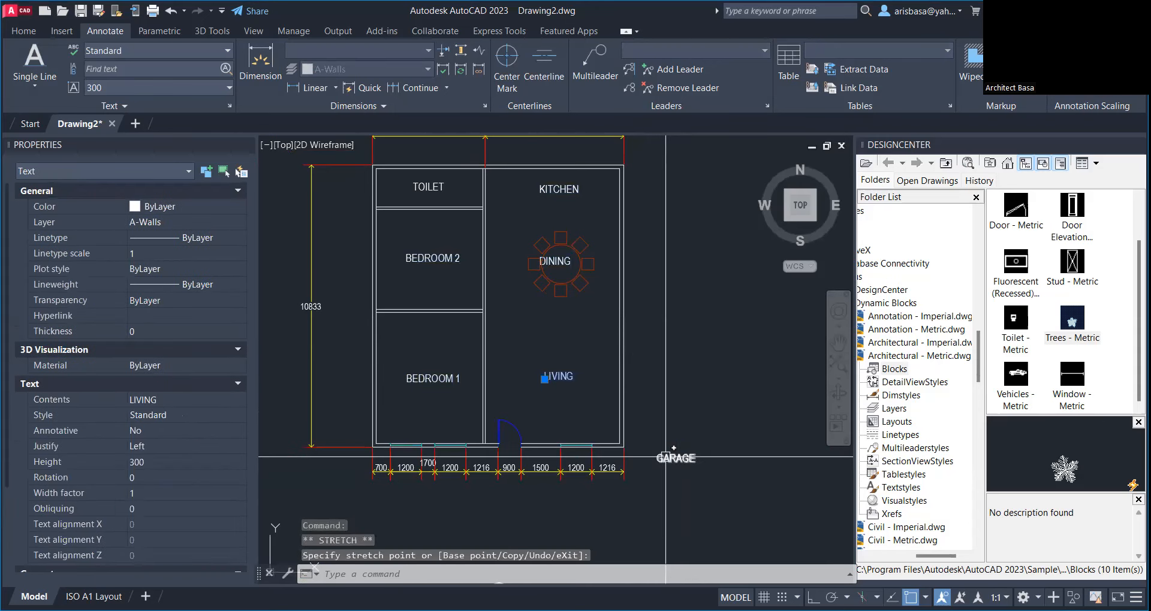
{"action": "left_click", "coordinate": [544, 379]}
{"action": "left_click", "coordinate": [674, 458]}
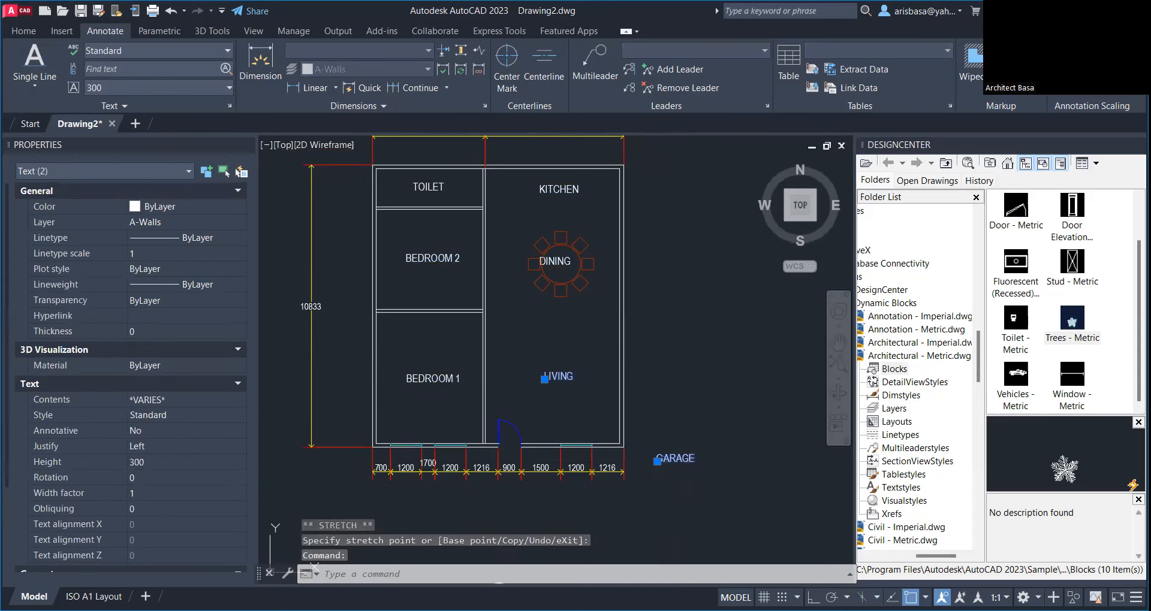
{"action": "left_click", "coordinate": [657, 462]}
{"action": "scroll", "coordinate": [633, 388], "scroll_direction": "down", "scroll_amount": 2}
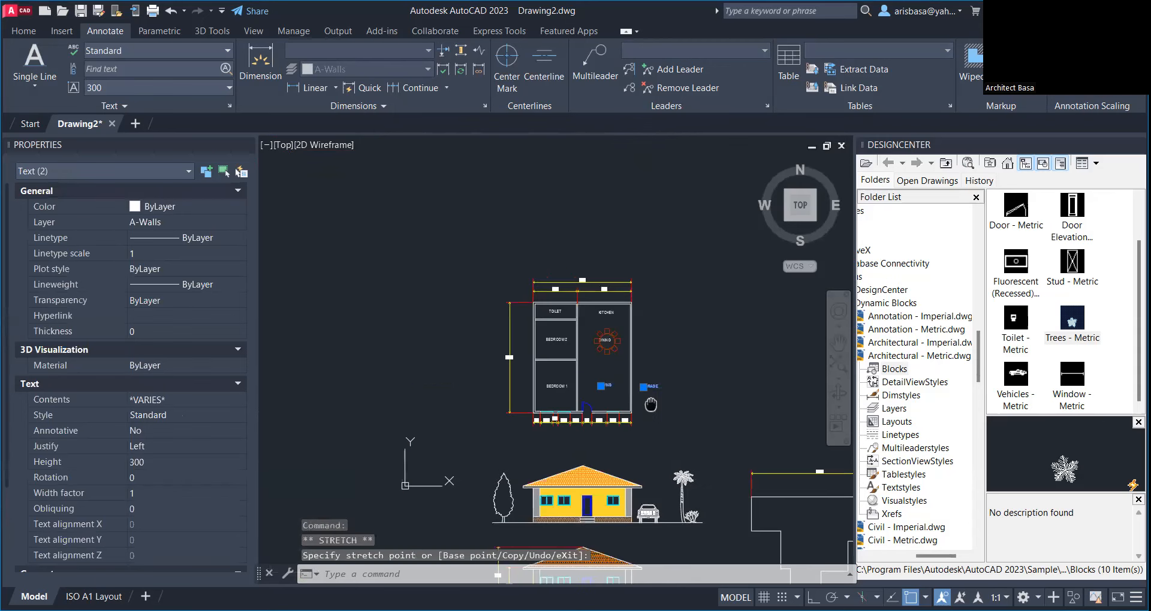
{"action": "left_click", "coordinate": [640, 387]}
{"action": "key", "text": "Escape"}
{"action": "key", "text": "Escape"}
{"action": "key", "text": "Escape"}
Step: Create a new text style named ICON TEXT
{"action": "scroll", "coordinate": [651, 410], "scroll_direction": "up", "scroll_amount": 2}
{"action": "mouse_move", "coordinate": [650, 410]}
{"action": "middle_mouse_down"}
{"action": "mouse_move", "coordinate": [683, 297]}
{"action": "mouse_move", "coordinate": [673, 326]}
{"action": "middle_mouse_up"}
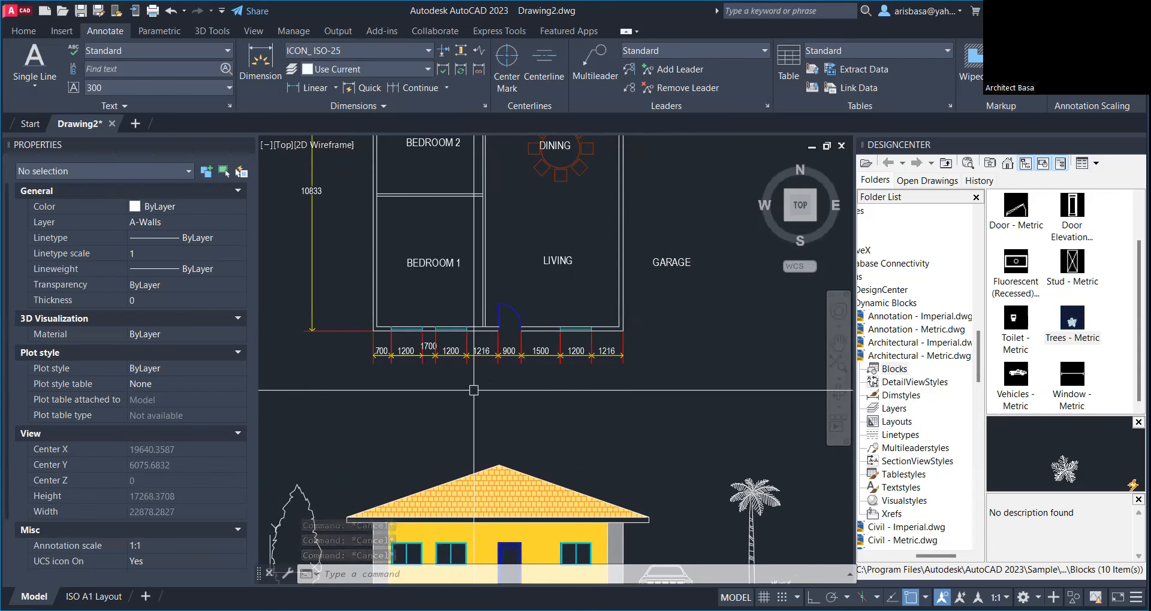
{"action": "middle_click_drag", "start_coordinate": [539, 427], "coordinate": [514, 235]}
{"action": "mouse_move", "coordinate": [498, 453]}
{"action": "middle_mouse_down"}
{"action": "mouse_move", "coordinate": [497, 437]}
{"action": "mouse_move", "coordinate": [503, 576]}
{"action": "middle_mouse_up"}
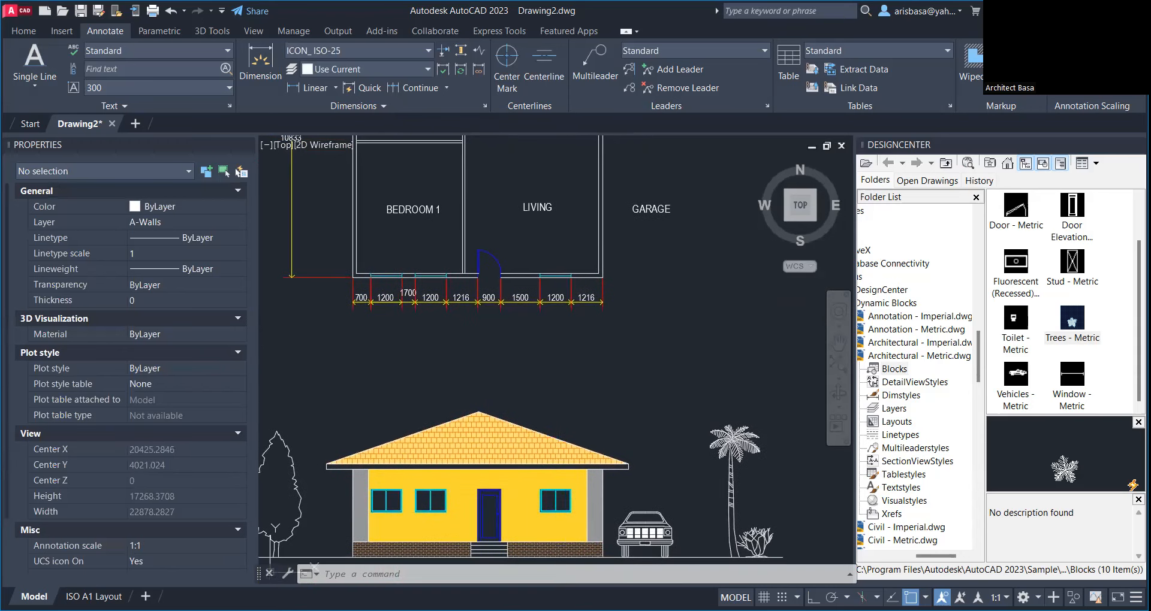
{"action": "key", "text": "Escape"}
{"action": "left_click", "coordinate": [229, 106]}
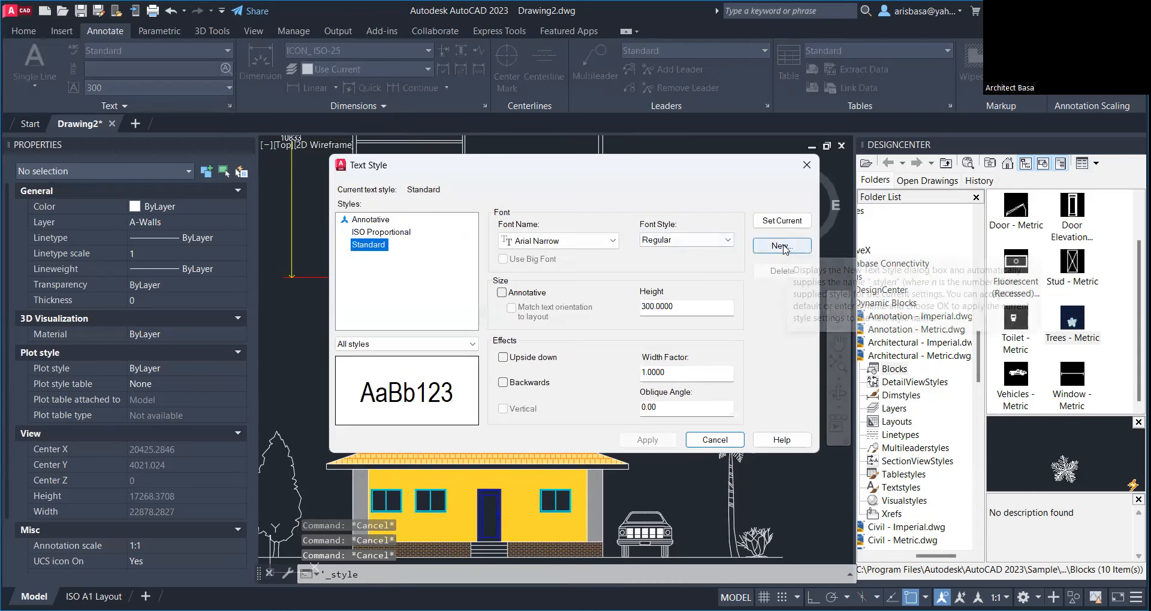
{"action": "left_click", "coordinate": [783, 247]}
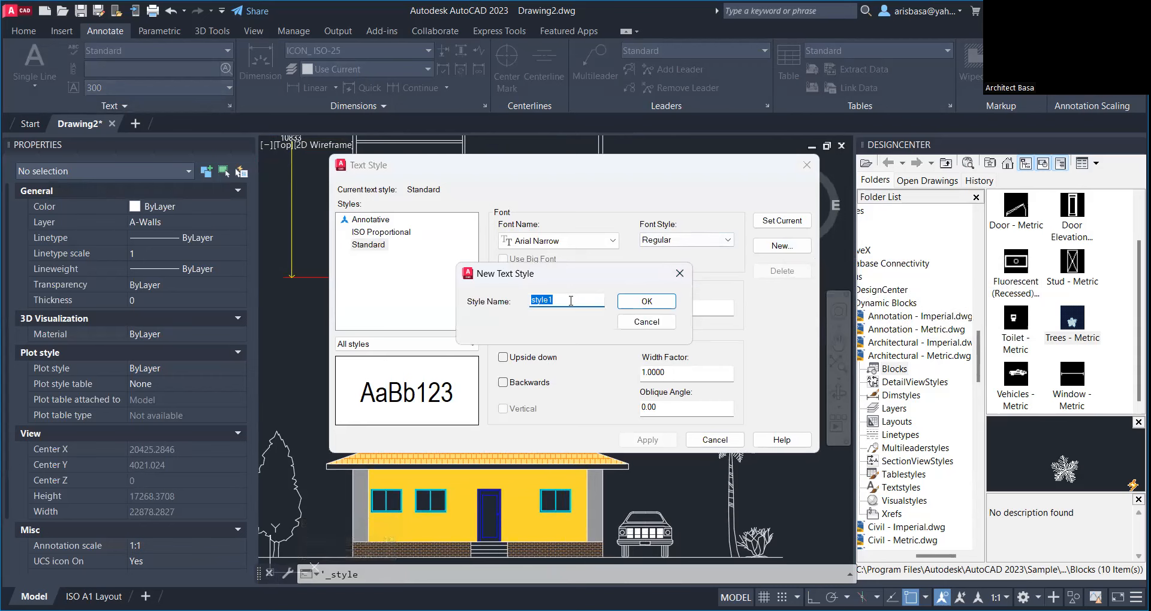
{"action": "type", "text": "ICON TEXT"}
{"action": "left_click", "coordinate": [645, 303]}
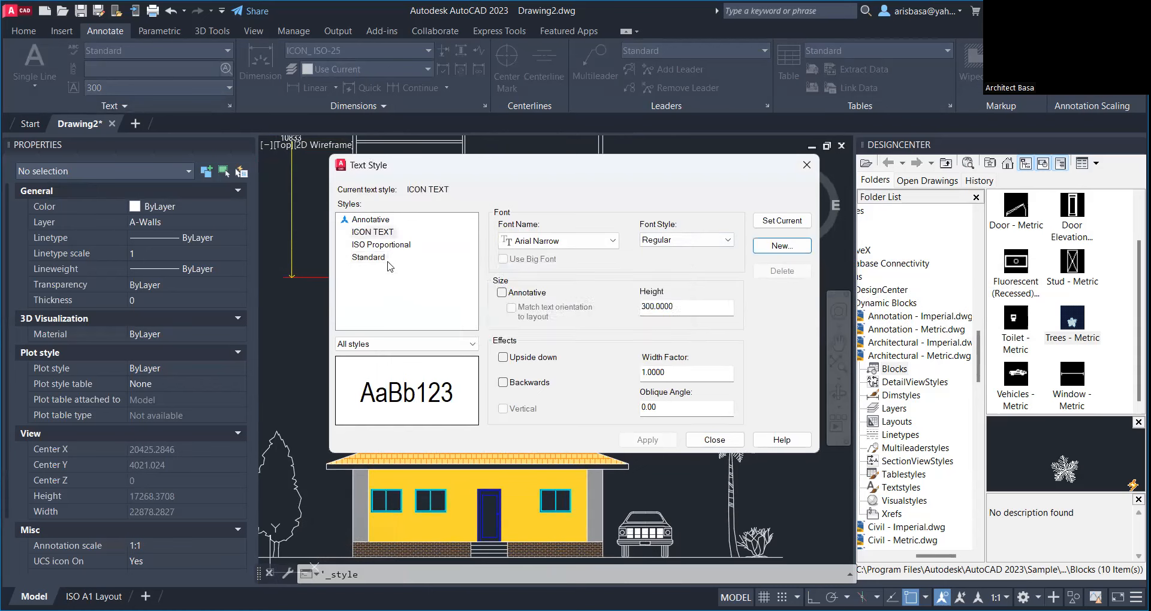
Step: Set the ICON TEXT style's height to 600, apply it and close the text style settings
{"action": "left_click", "coordinate": [683, 308]}
{"action": "double_click", "coordinate": [682, 308]}
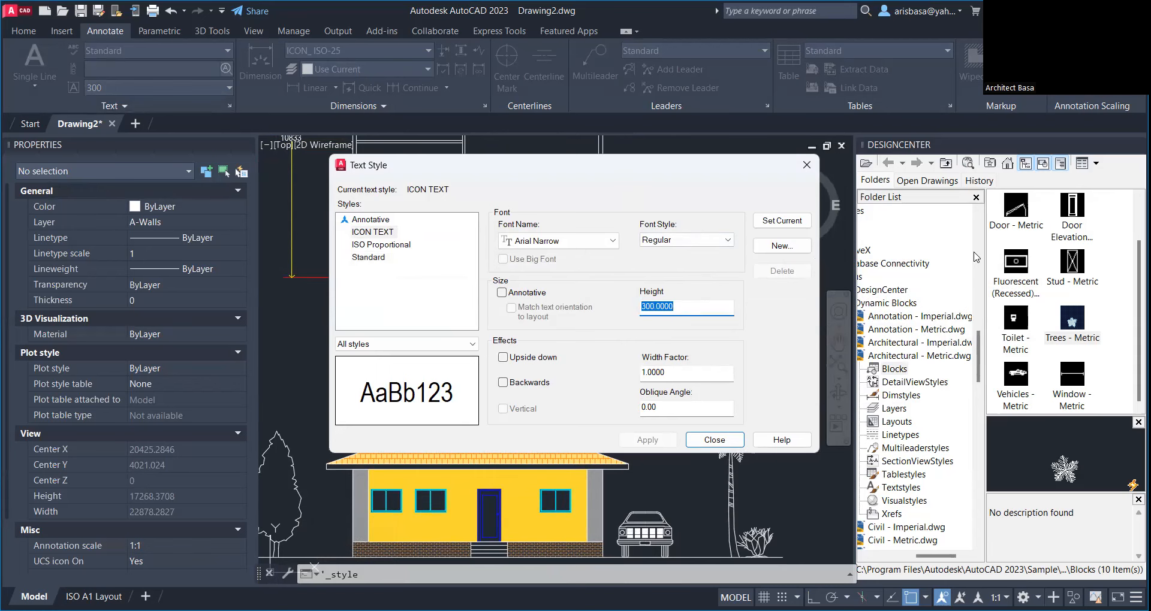
{"action": "left_click_drag", "start_coordinate": [647, 170], "coordinate": [717, 215]}
{"action": "type", "text": "600"}
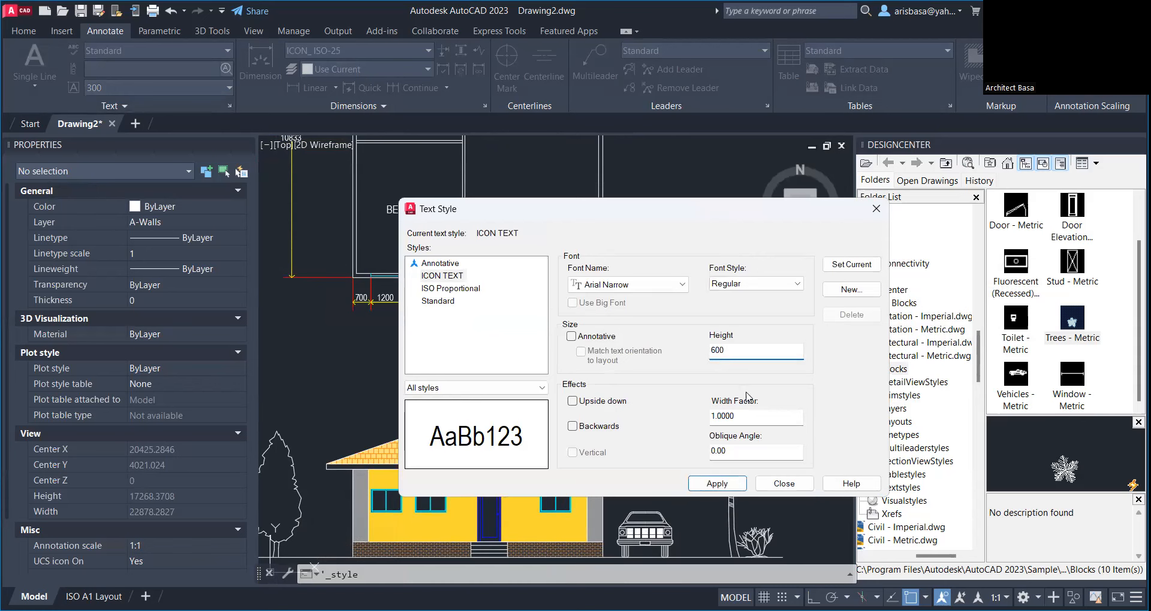
{"action": "left_click", "coordinate": [728, 480]}
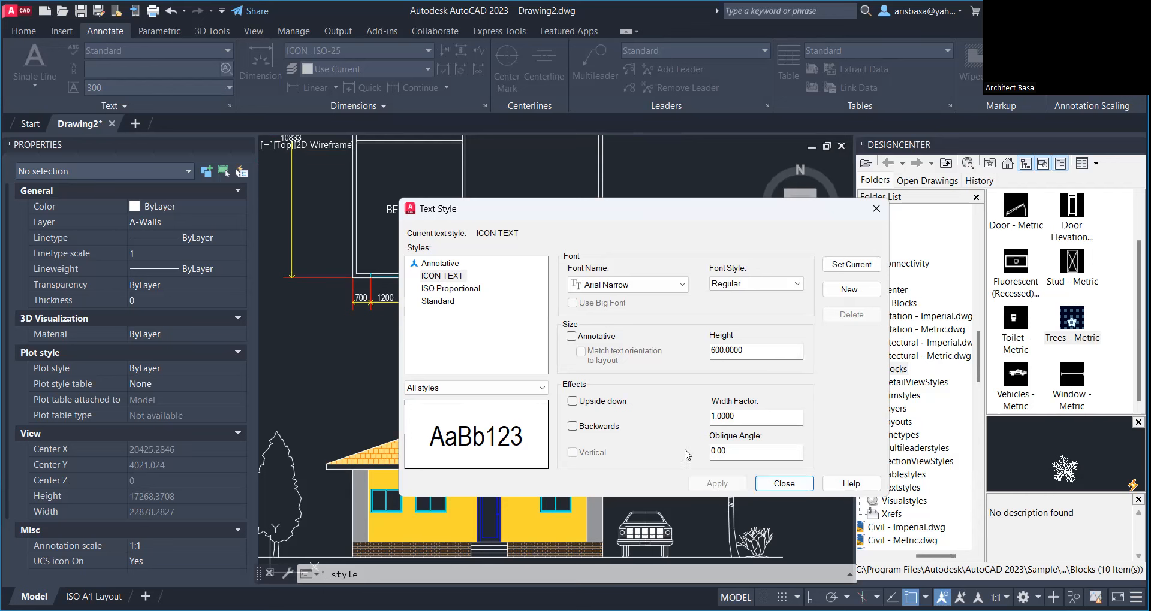
{"action": "left_click", "coordinate": [784, 483]}
Step: Start single-line text in the ICON TEXT style to the right of the floor plan and enter FLOOR PLAN as the first line
{"action": "scroll", "coordinate": [637, 312], "scroll_direction": "down", "scroll_amount": 5}
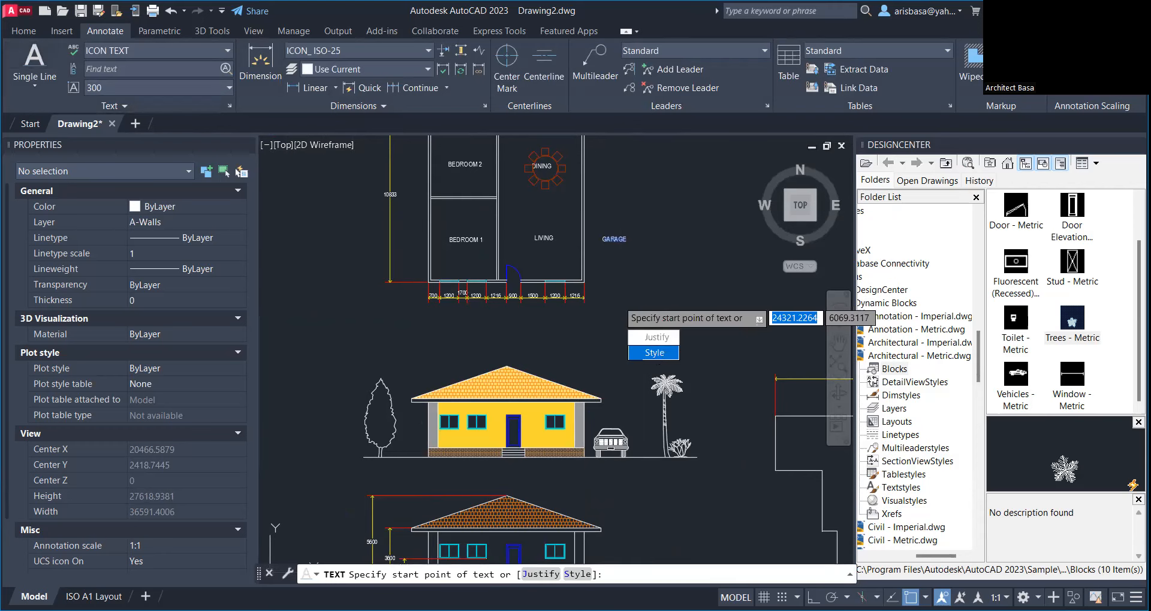
{"action": "left_click", "coordinate": [654, 353]}
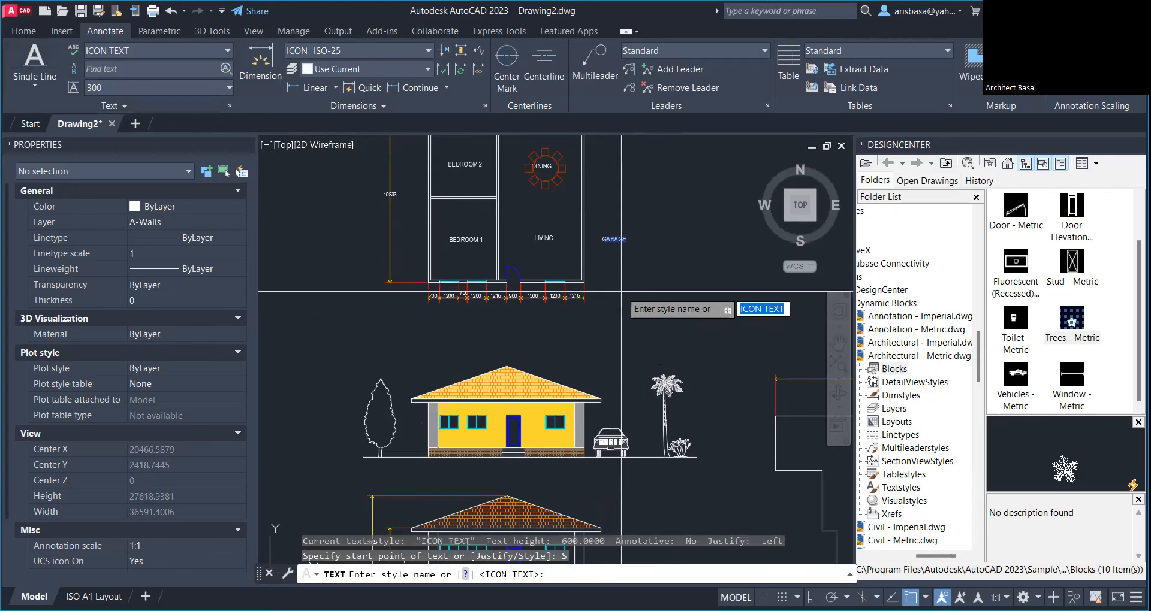
{"action": "key", "text": "Return"}
{"action": "left_click", "coordinate": [726, 194]}
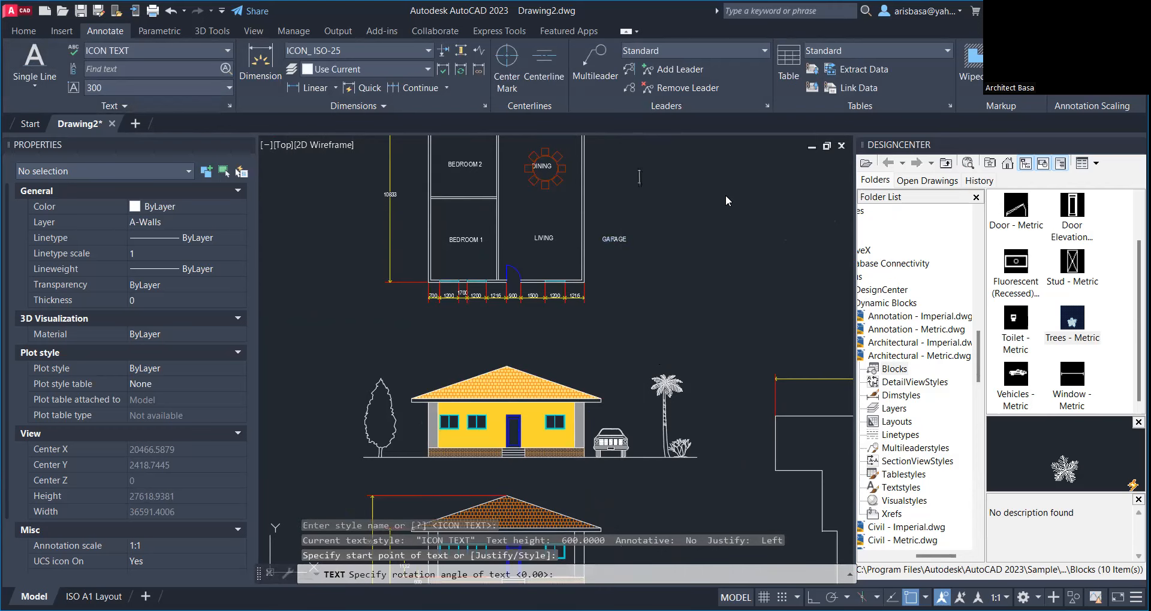
{"action": "type", "text": "FLOOR PLAN"}
{"action": "key", "text": "Return"}
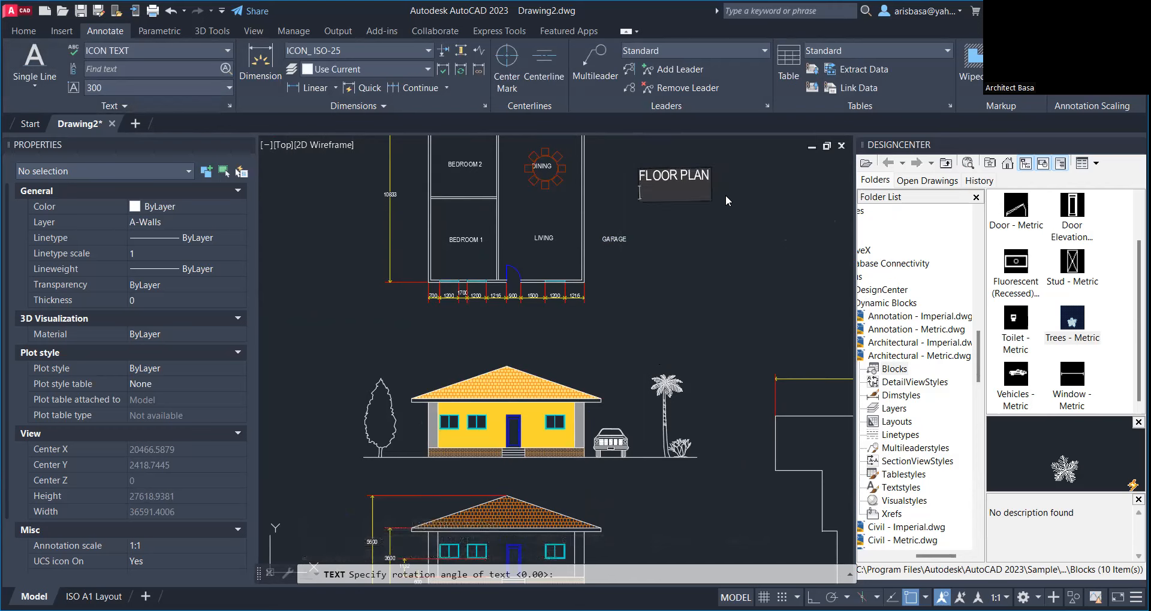
Step: Add two FRONT ELEVATION lines below the FLOOR PLAN title and end the text command
{"action": "type", "text": "FRONT ELEVAT"}
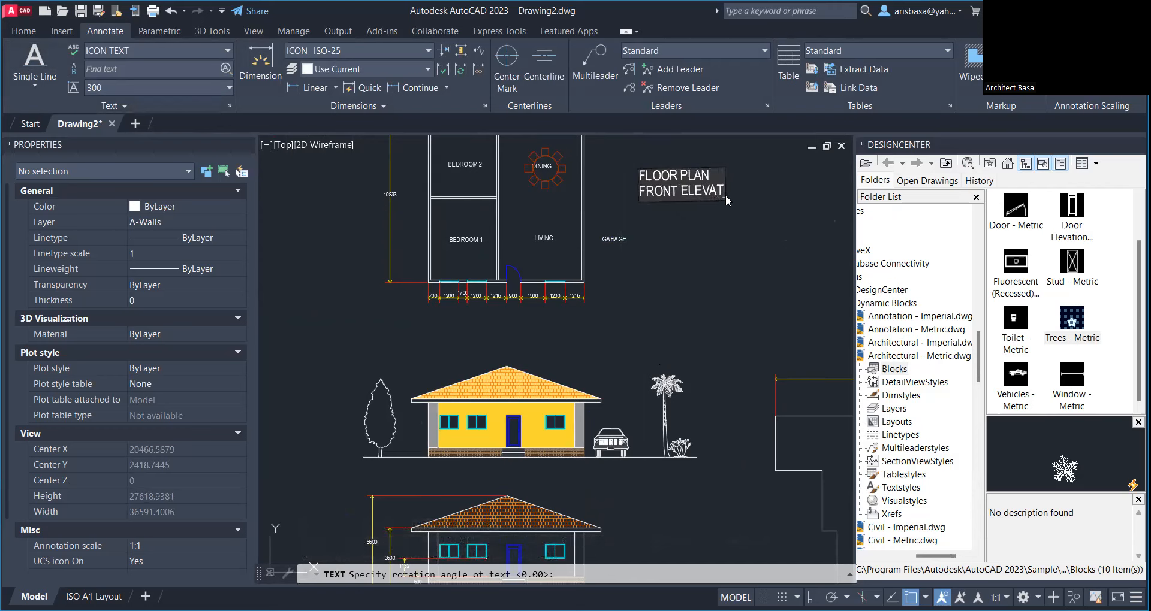
{"action": "type", "text": "ION"}
{"action": "key", "text": "Return"}
{"action": "type", "text": "FRONT ELEVATOPN"}
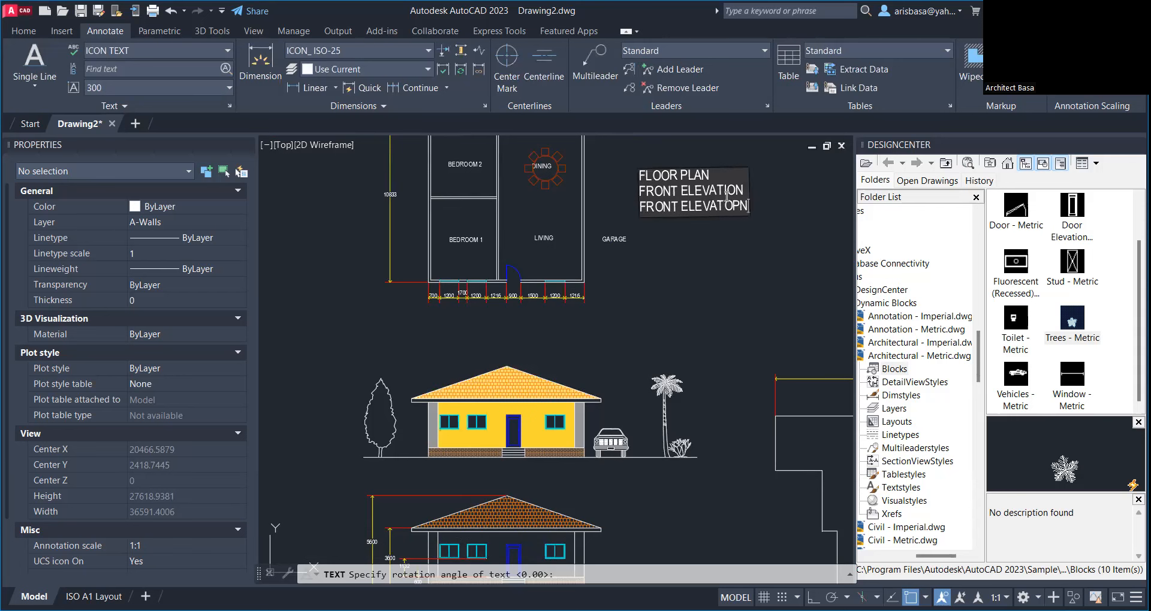
{"action": "key", "text": "BackSpace"}
{"action": "key", "text": "BackSpace"}
{"action": "key", "text": "BackSpace"}
{"action": "key", "text": "BackSpace"}
{"action": "type", "text": "TION"}
{"action": "key", "text": "Return"}
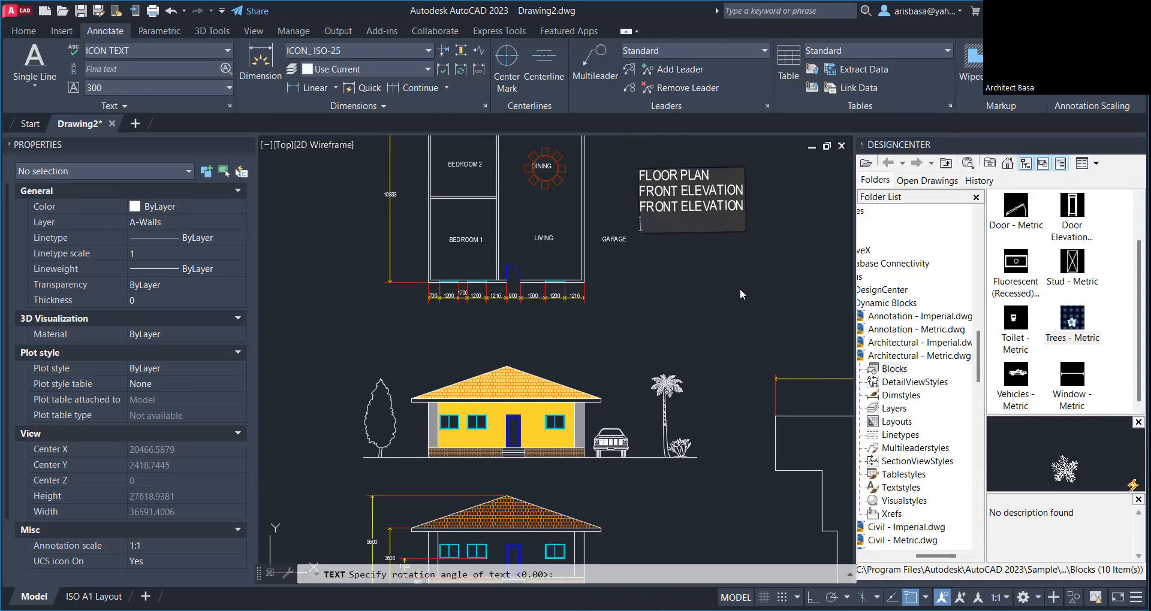
{"action": "key", "text": "Return"}
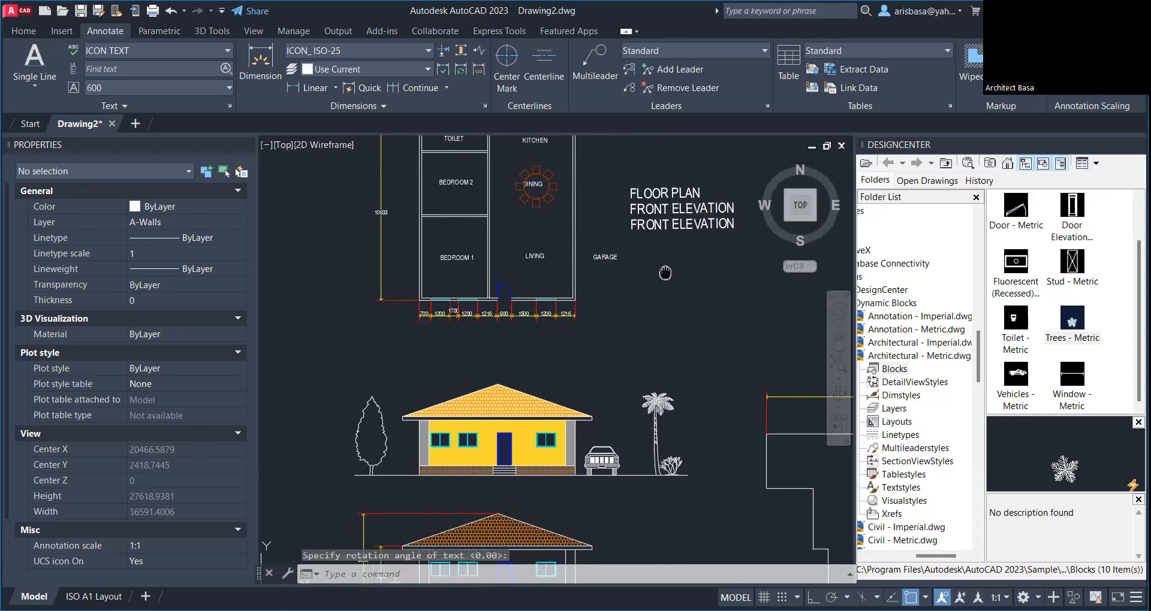
Step: Move the FLOOR PLAN title beneath the plan and one FRONT ELEVATION title beneath each of the two elevations
{"action": "scroll", "coordinate": [666, 265], "scroll_direction": "down", "scroll_amount": 2}
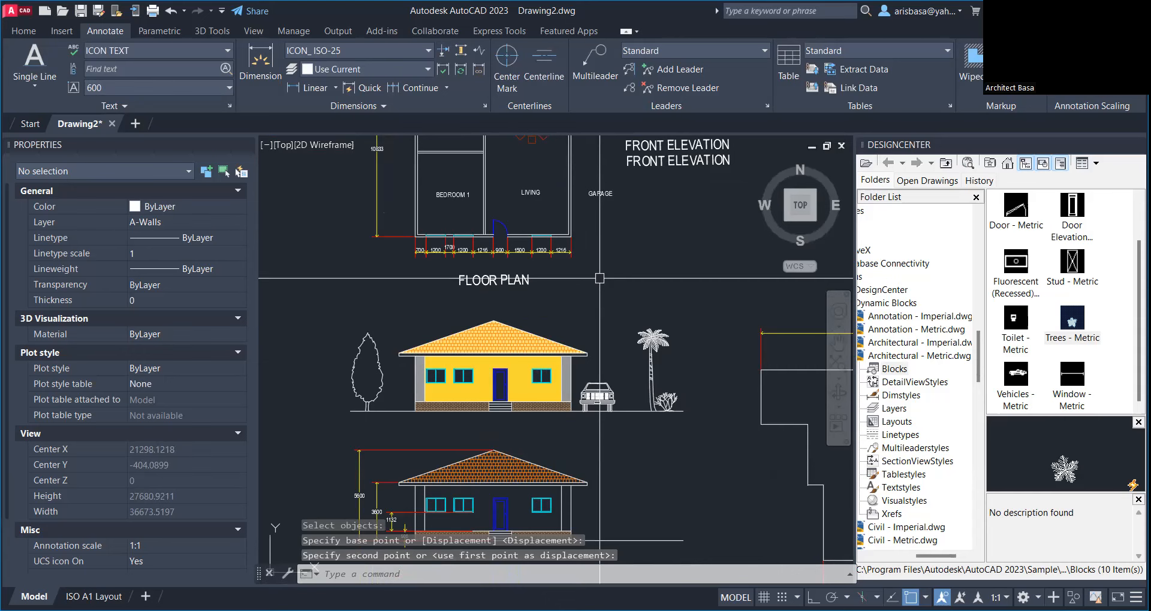
{"action": "scroll", "coordinate": [599, 278], "scroll_direction": "down", "scroll_amount": 5}
{"action": "key", "text": "Escape"}
{"action": "key", "text": "Escape"}
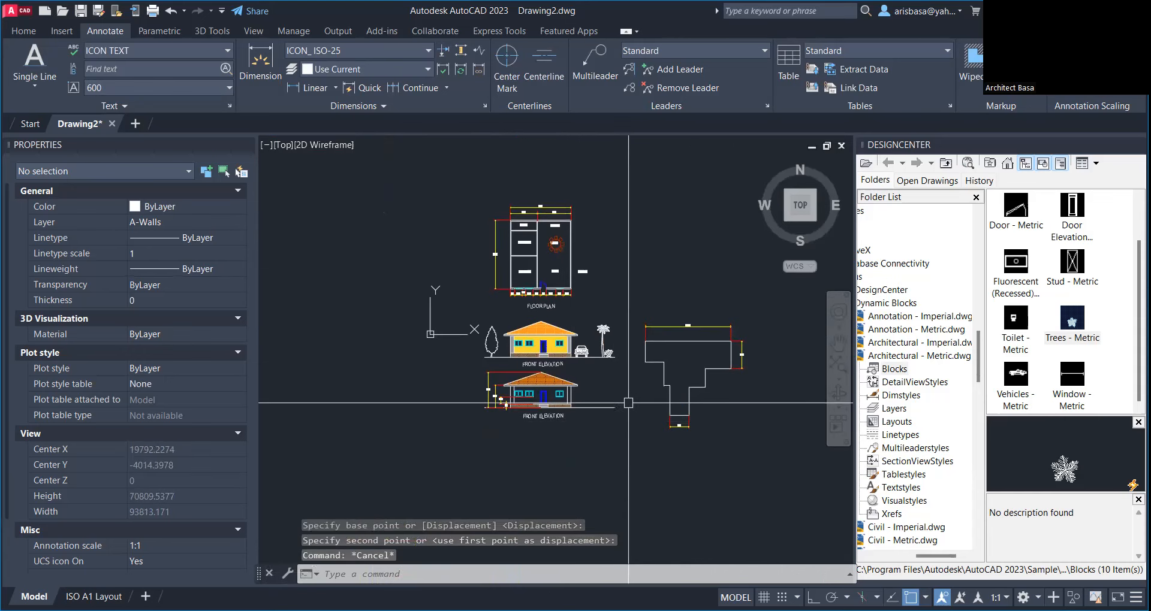
Step: Select all room labels and drawing titles as similar text and assign them to the Text layer
{"action": "scroll", "coordinate": [627, 314], "scroll_direction": "up", "scroll_amount": 2}
{"action": "middle_click_drag", "start_coordinate": [617, 391], "coordinate": [602, 414]}
{"action": "mouse_move", "coordinate": [606, 341]}
{"action": "middle_mouse_down"}
{"action": "mouse_move", "coordinate": [580, 309]}
{"action": "mouse_move", "coordinate": [568, 333]}
{"action": "middle_mouse_up"}
{"action": "scroll", "coordinate": [441, 318], "scroll_direction": "up", "scroll_amount": 2}
{"action": "mouse_move", "coordinate": [483, 308]}
{"action": "middle_mouse_down"}
{"action": "mouse_move", "coordinate": [475, 327]}
{"action": "mouse_move", "coordinate": [492, 321]}
{"action": "middle_mouse_up"}
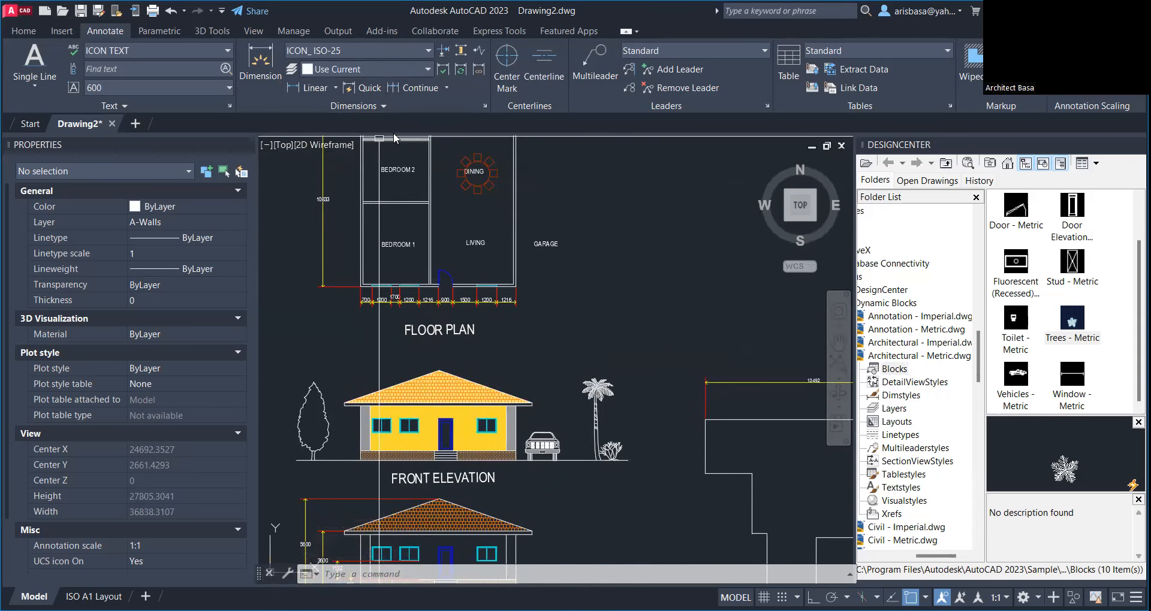
{"action": "key", "text": "Escape"}
{"action": "key", "text": "Escape"}
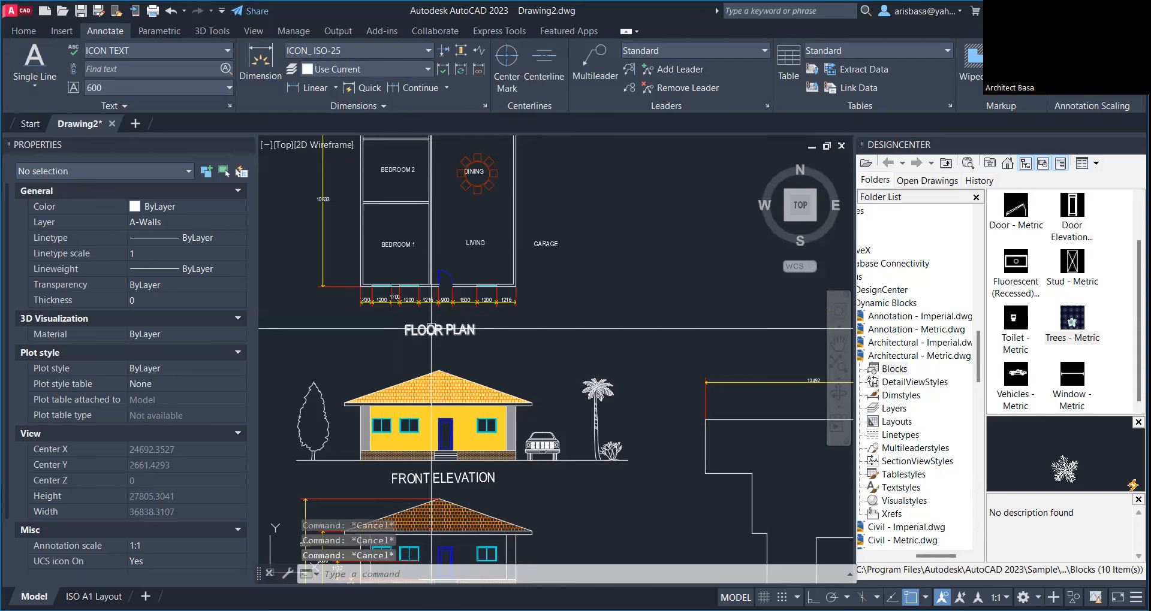
{"action": "left_click", "coordinate": [459, 331]}
{"action": "right_click", "coordinate": [460, 332]}
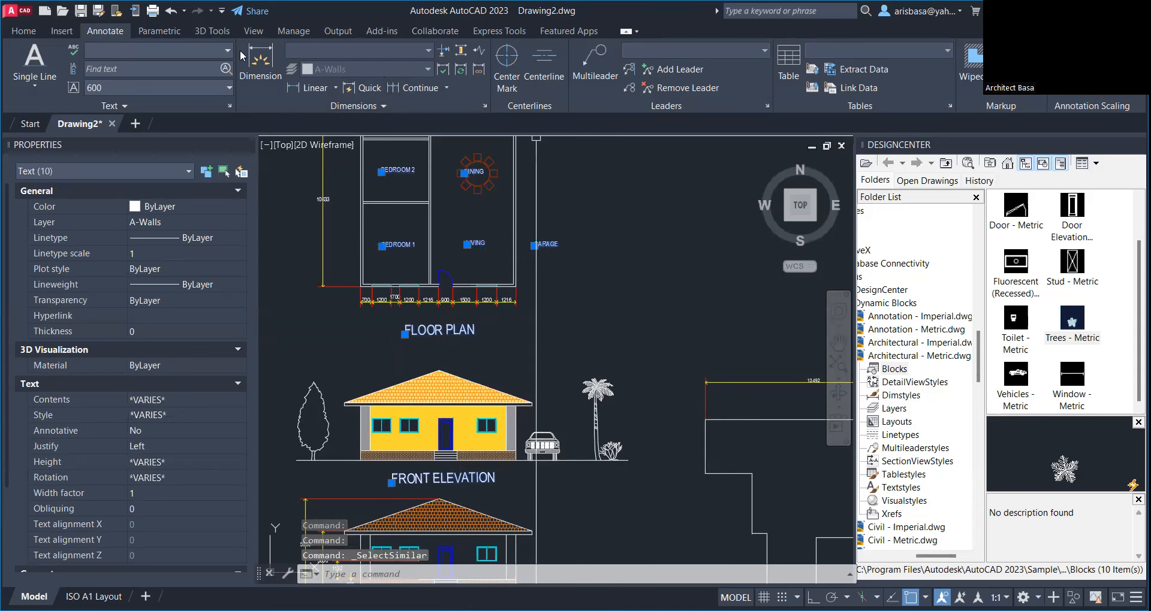
{"action": "left_click", "coordinate": [22, 34]}
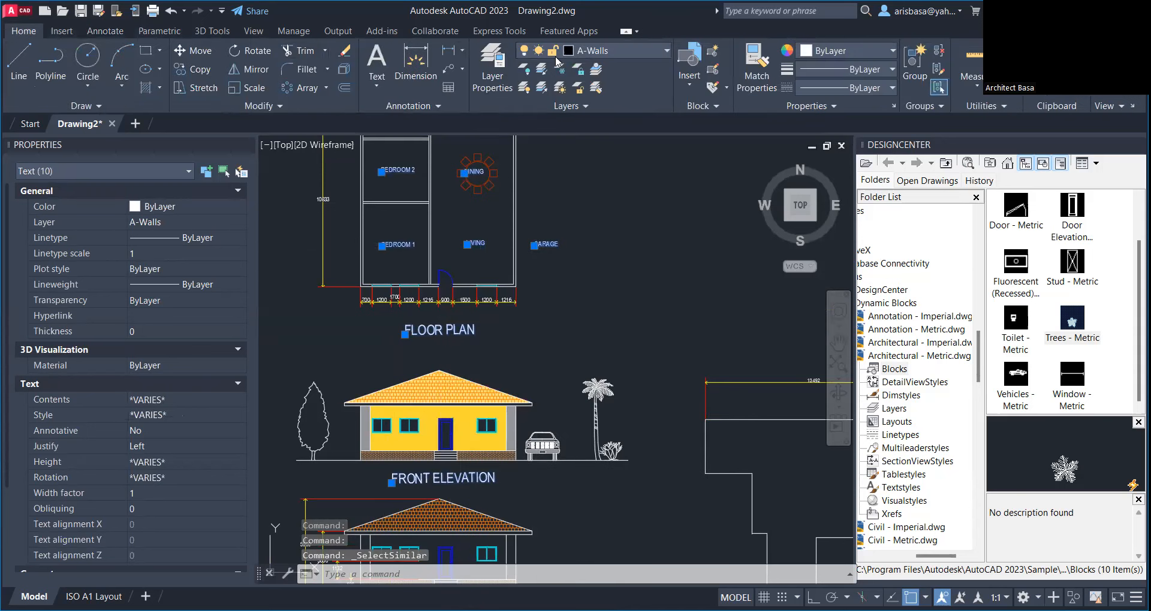
{"action": "left_click", "coordinate": [624, 51]}
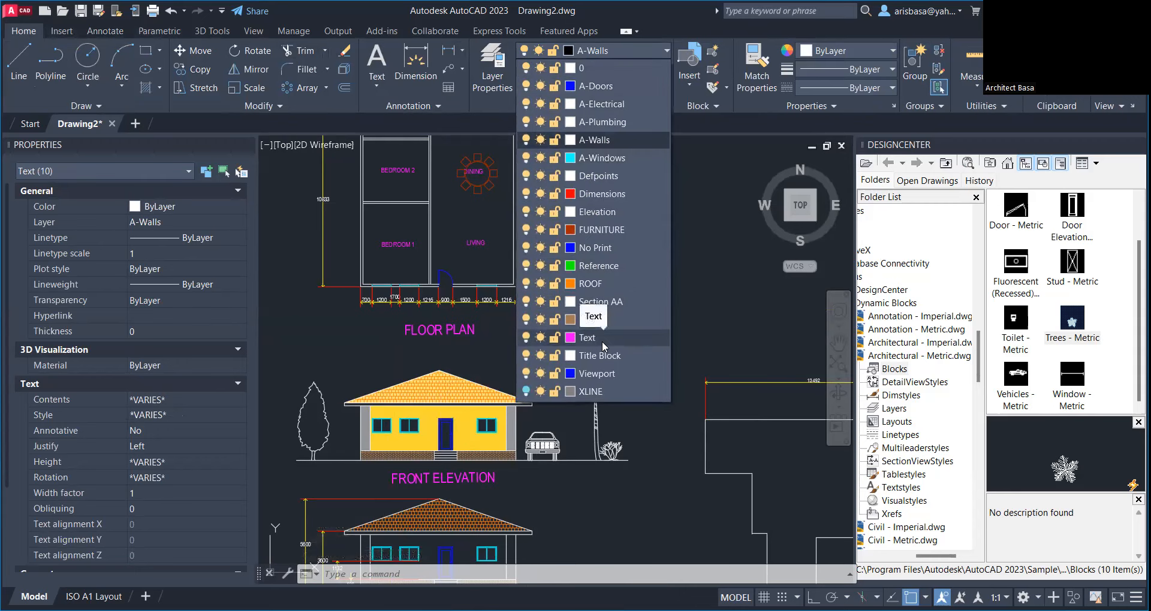
{"action": "left_click", "coordinate": [602, 341]}
{"action": "middle_click_drag", "start_coordinate": [600, 364], "coordinate": [616, 344]}
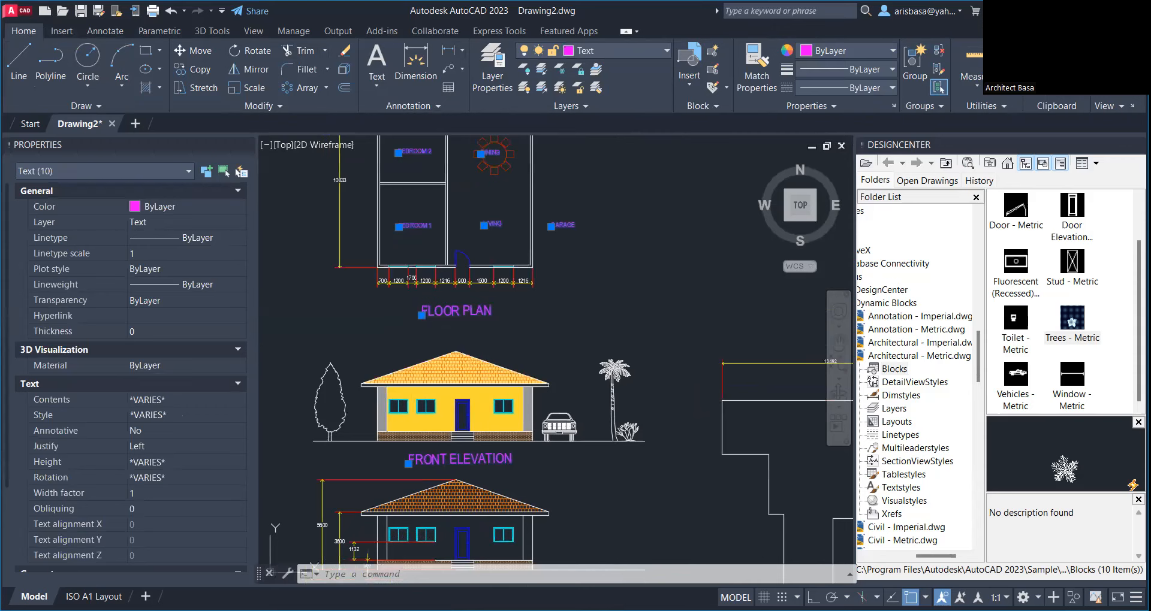
{"action": "key", "text": "Escape"}
{"action": "key", "text": "Escape"}
{"action": "key", "text": "Escape"}
Step: On the ISO A1 layout, recentre both elevations in their viewport at 1:50 without the FLOOR PLAN title, and return to paper space
{"action": "scroll", "coordinate": [581, 258], "scroll_direction": "down", "scroll_amount": 3}
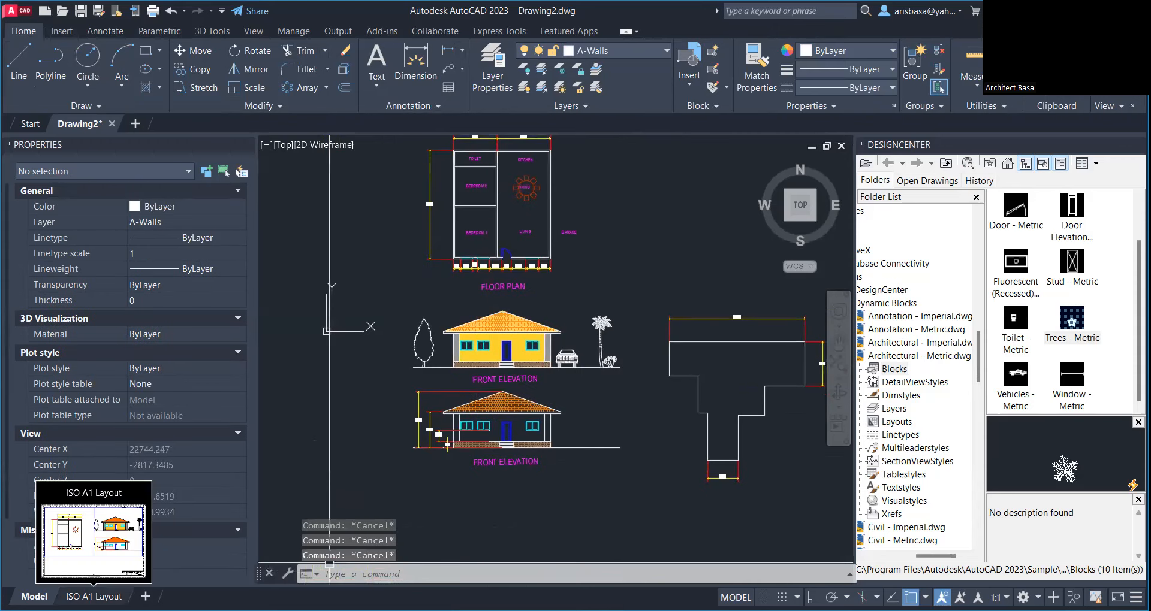
{"action": "left_click", "coordinate": [93, 597]}
{"action": "middle_click_drag", "start_coordinate": [515, 425], "coordinate": [478, 441]}
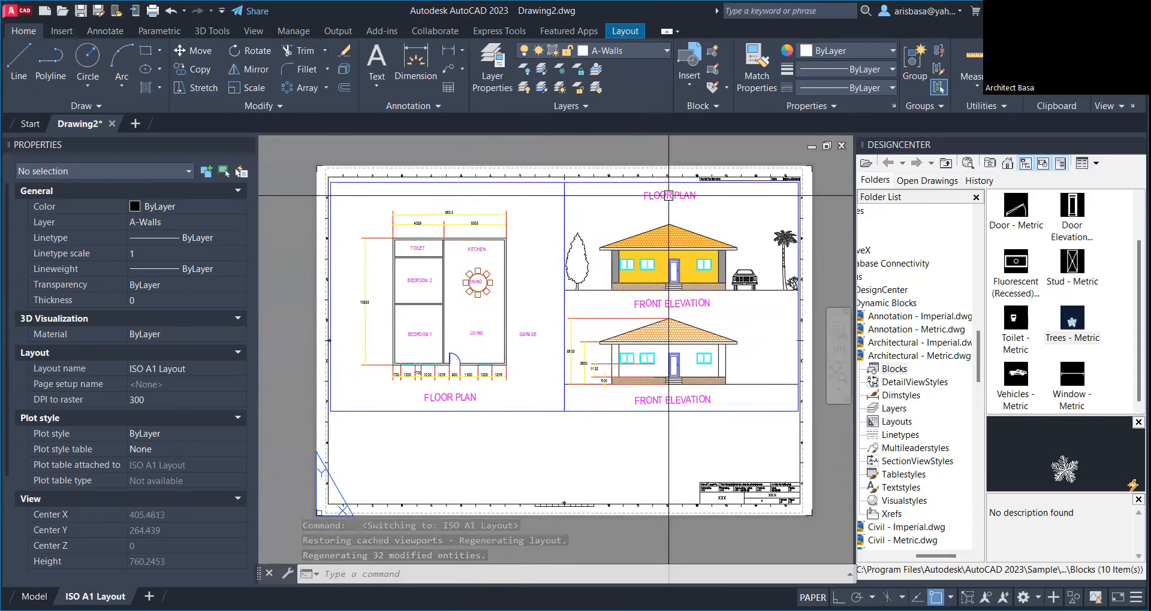
{"action": "double_click", "coordinate": [642, 214]}
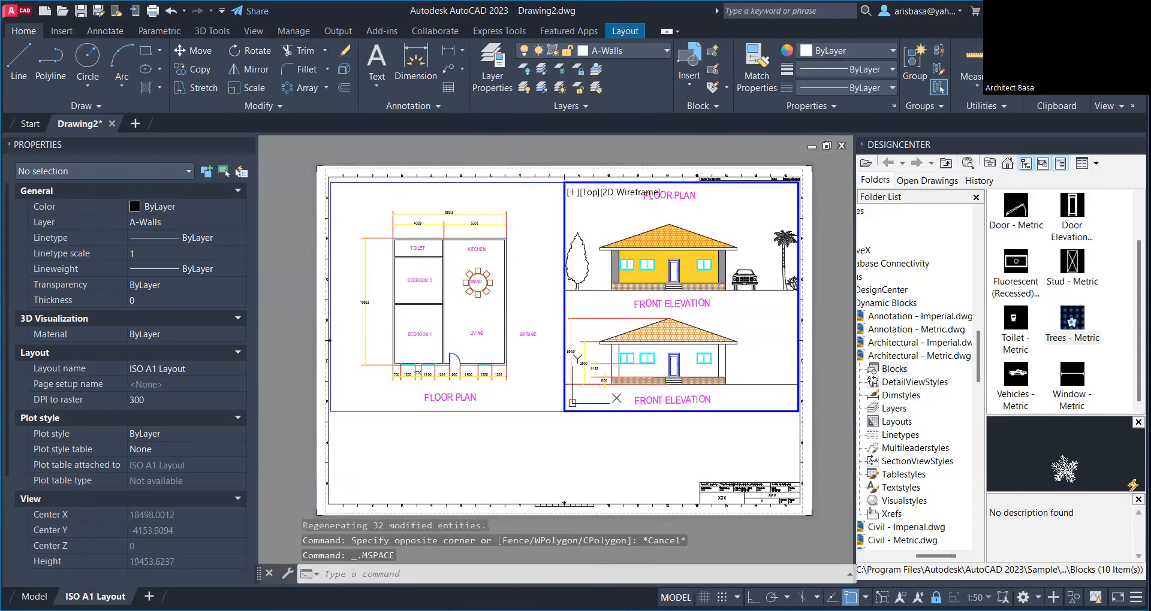
{"action": "scroll", "coordinate": [737, 294], "scroll_direction": "down", "scroll_amount": 2}
{"action": "middle_click_drag", "start_coordinate": [734, 314], "coordinate": [727, 311]}
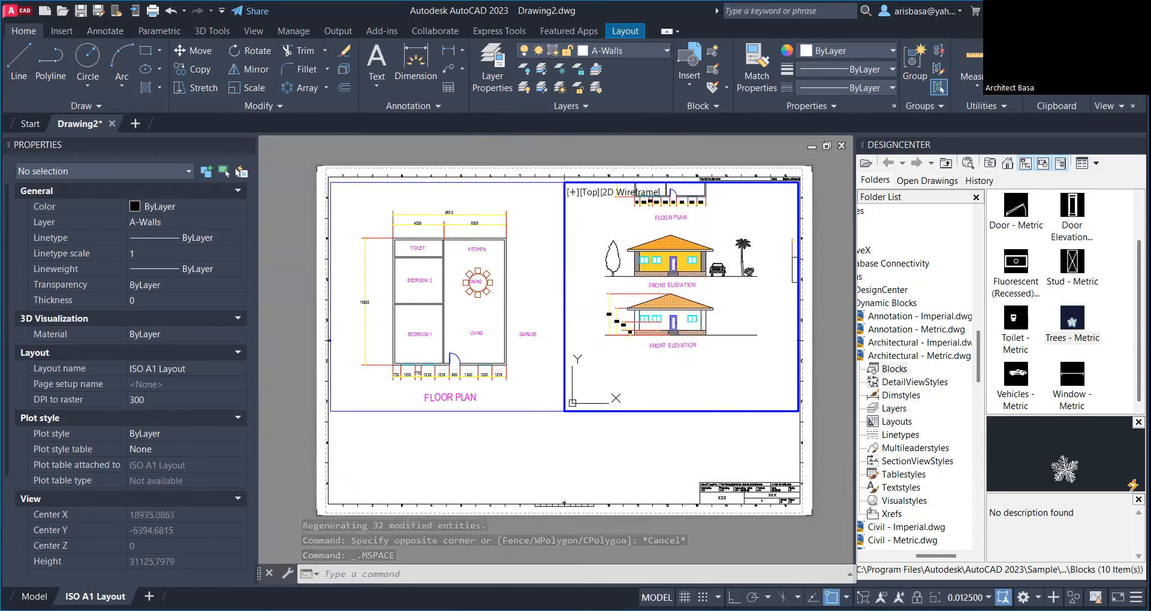
{"action": "left_click", "coordinate": [960, 335]}
{"action": "middle_click_drag", "start_coordinate": [728, 303], "coordinate": [743, 306]}
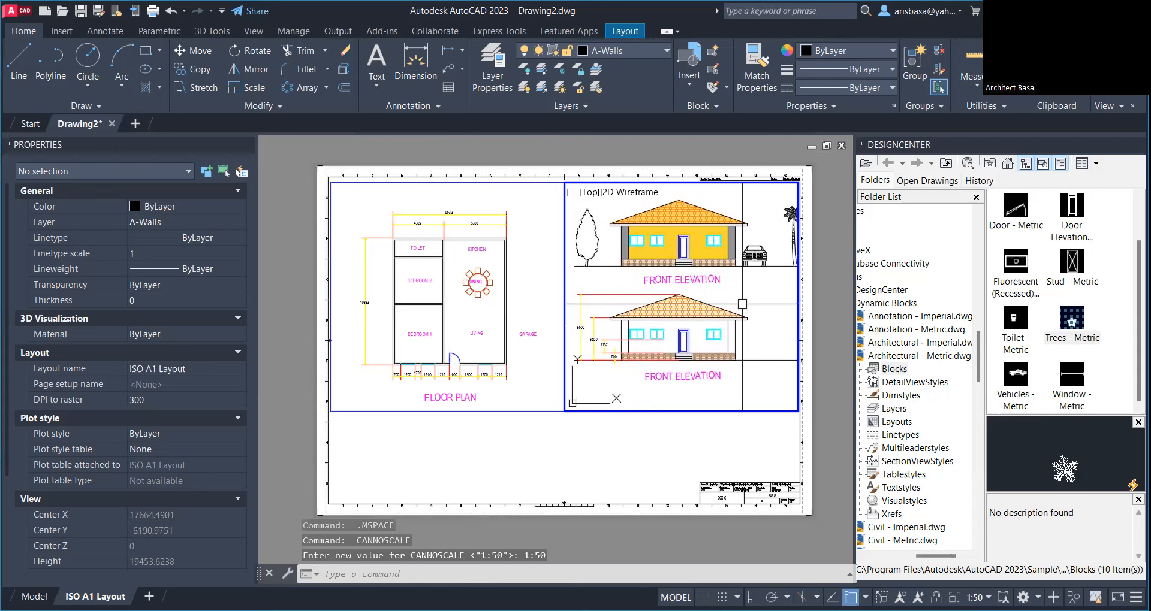
{"action": "double_click", "coordinate": [746, 445]}
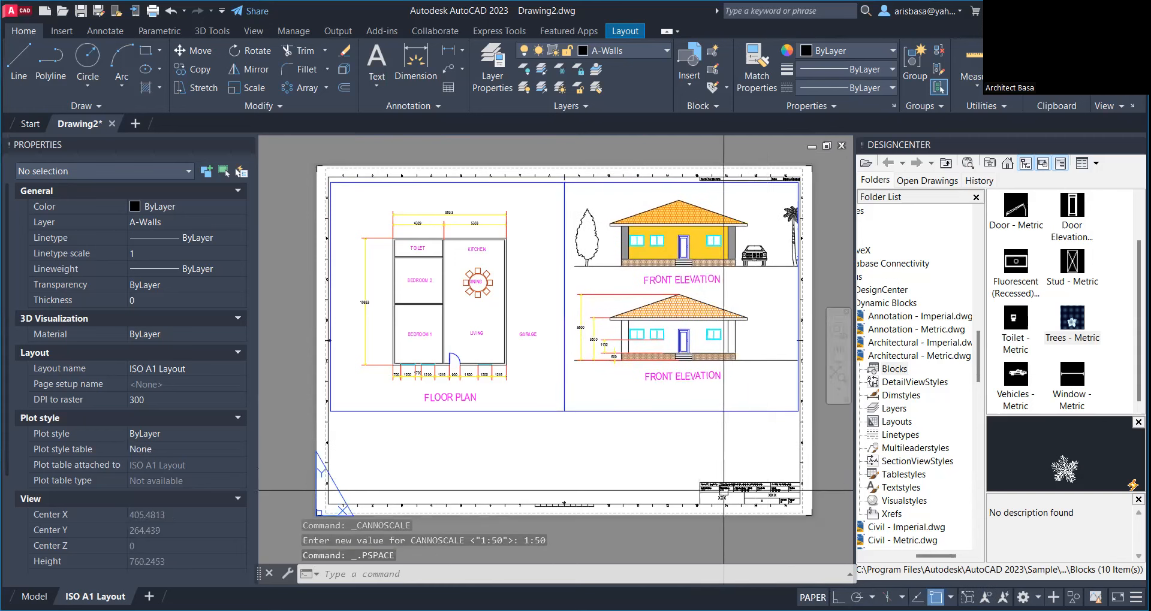
{"action": "scroll", "coordinate": [688, 510], "scroll_direction": "up", "scroll_amount": 10}
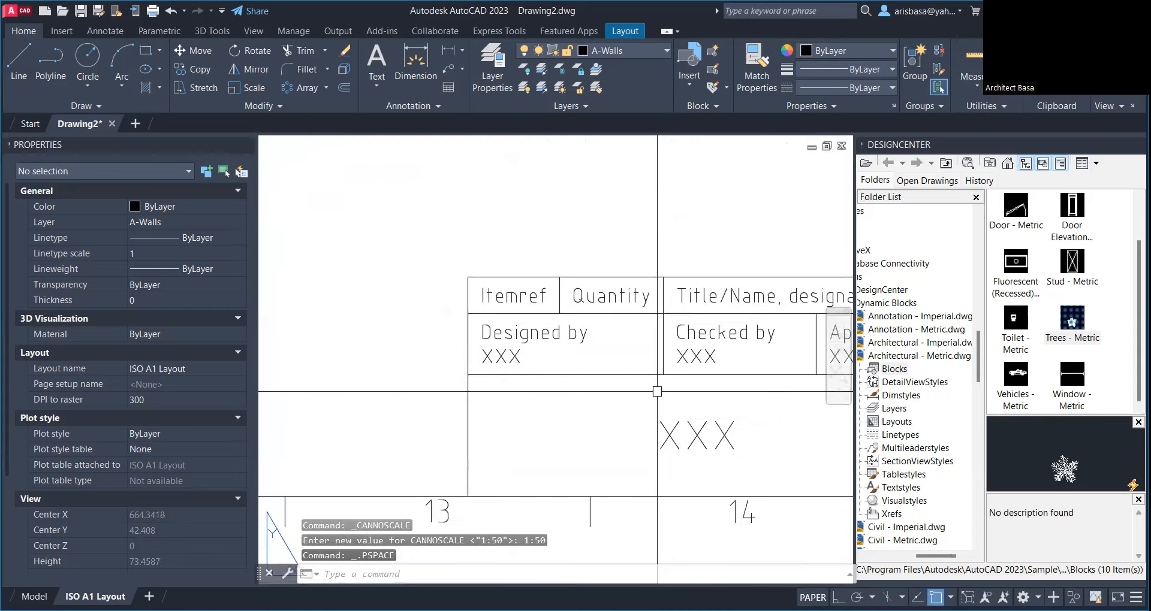
{"action": "scroll", "coordinate": [376, 346], "scroll_direction": "down", "scroll_amount": 4}
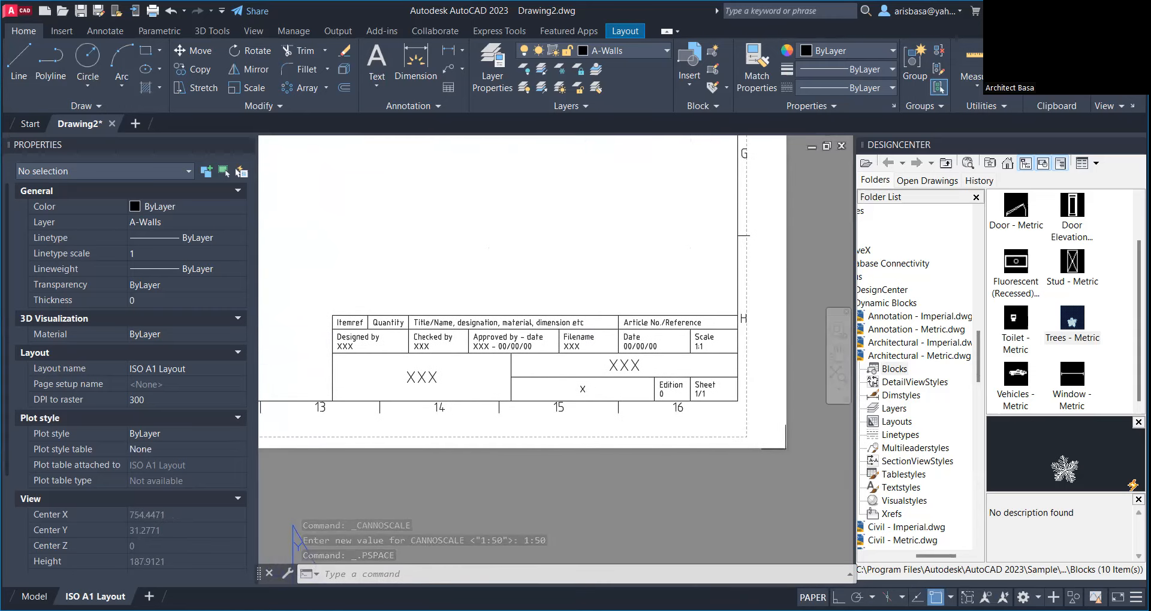
{"action": "left_click", "coordinate": [461, 411]}
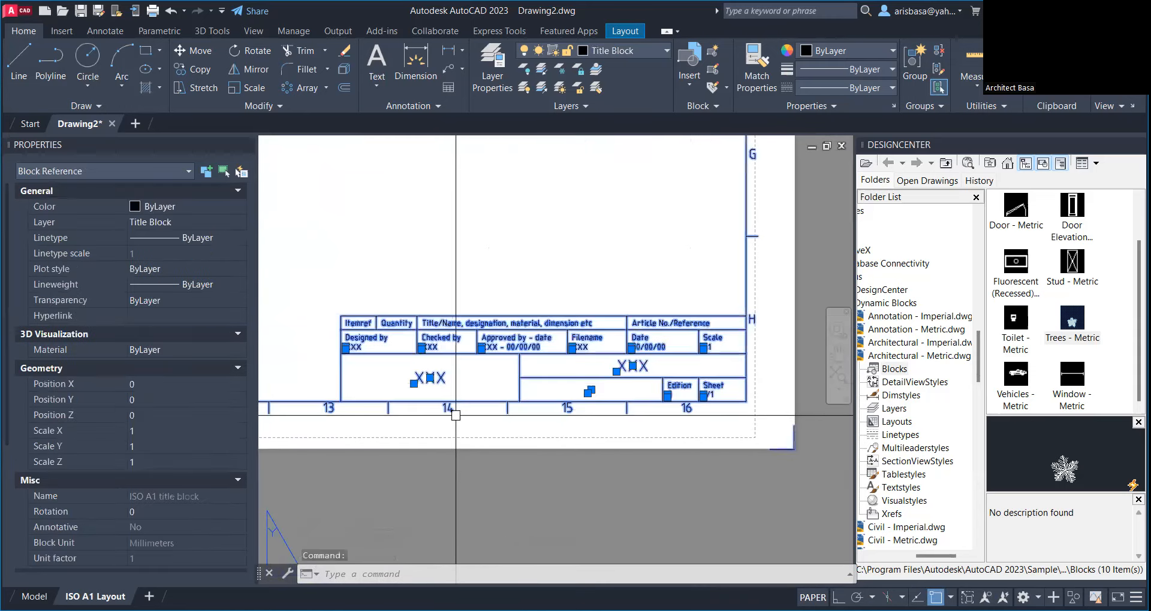
{"action": "scroll", "coordinate": [430, 366], "scroll_direction": "up", "scroll_amount": 2}
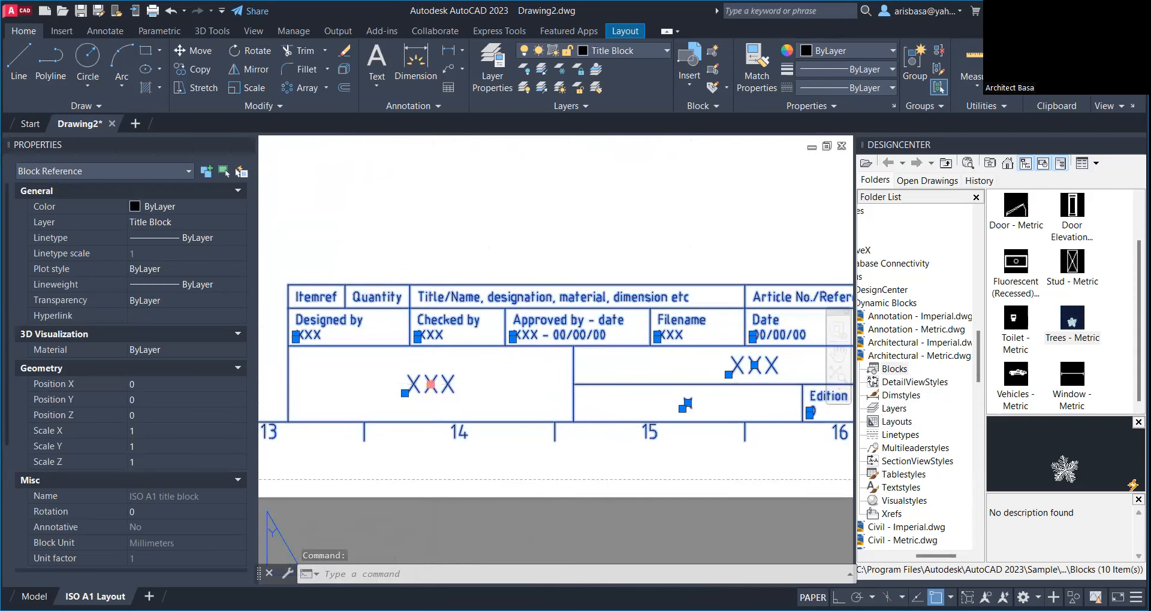
{"action": "left_click", "coordinate": [430, 384]}
{"action": "key", "text": "Escape"}
{"action": "key", "text": "Escape"}
{"action": "key", "text": "Escape"}
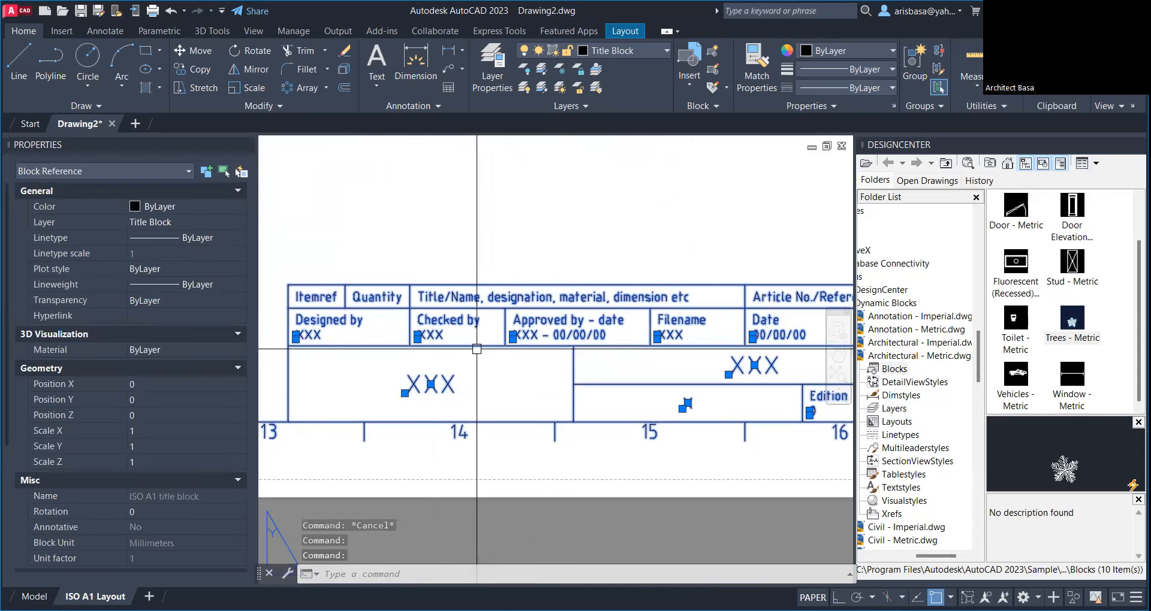
Step: Open the ISO A1 title block's attributes for editing and set the drawing number to 123
{"action": "double_click", "coordinate": [477, 353]}
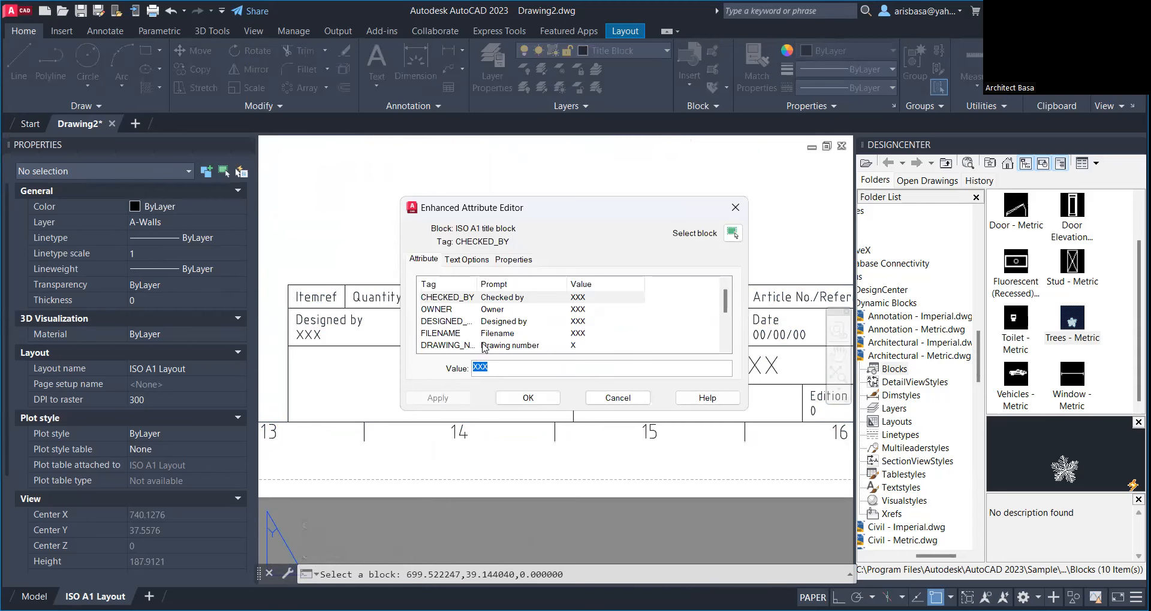
{"action": "left_click", "coordinate": [575, 346]}
{"action": "left_click", "coordinate": [506, 370]}
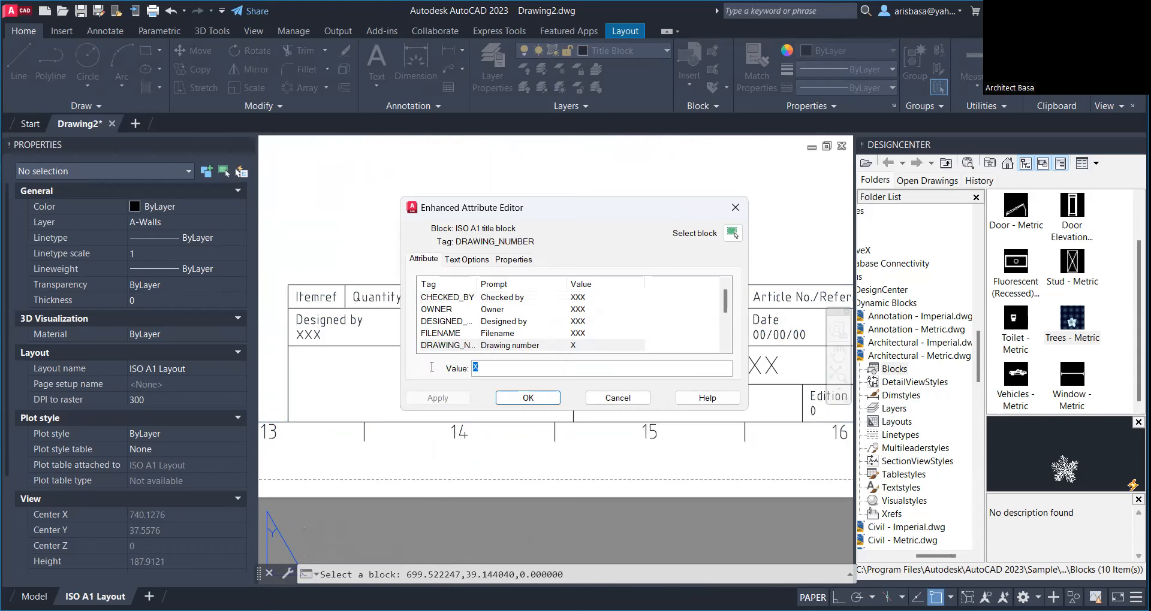
{"action": "type", "text": "123"}
Step: Fill in the title block's Designed by attribute with the designer's initials and set the Filename attribute to 12345-987
{"action": "left_click", "coordinate": [503, 326]}
{"action": "left_click", "coordinate": [509, 368]}
{"action": "left_click_drag", "start_coordinate": [508, 369], "coordinate": [450, 376]}
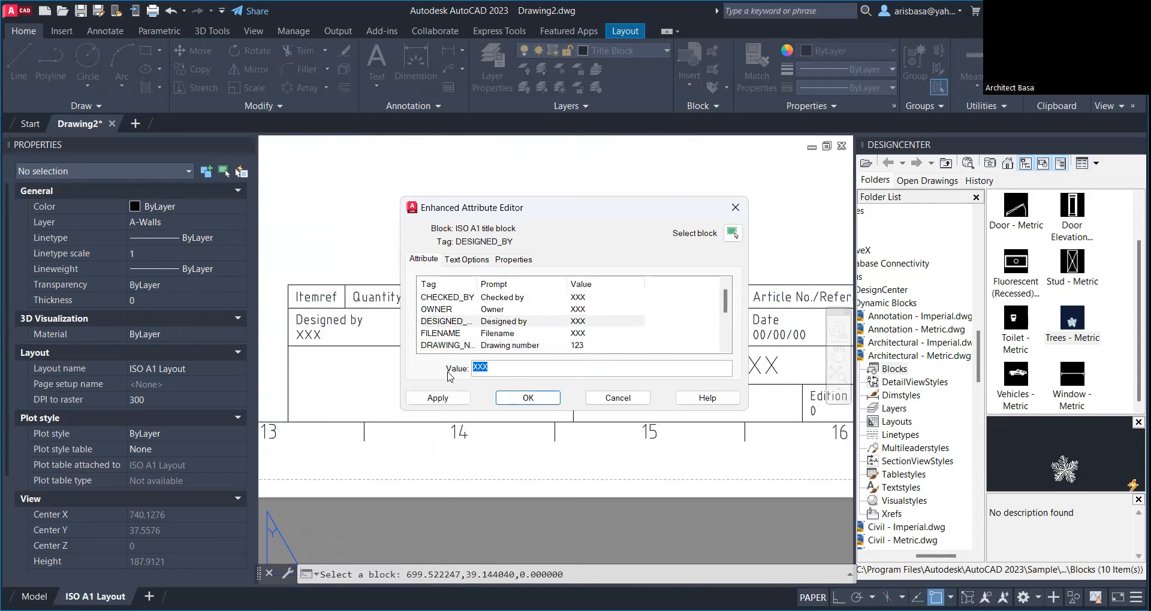
{"action": "type", "text": "RAS"}
{"action": "left_click", "coordinate": [499, 334]}
{"action": "left_click_drag", "start_coordinate": [502, 367], "coordinate": [457, 371]}
{"action": "type", "text": "12345-987"}
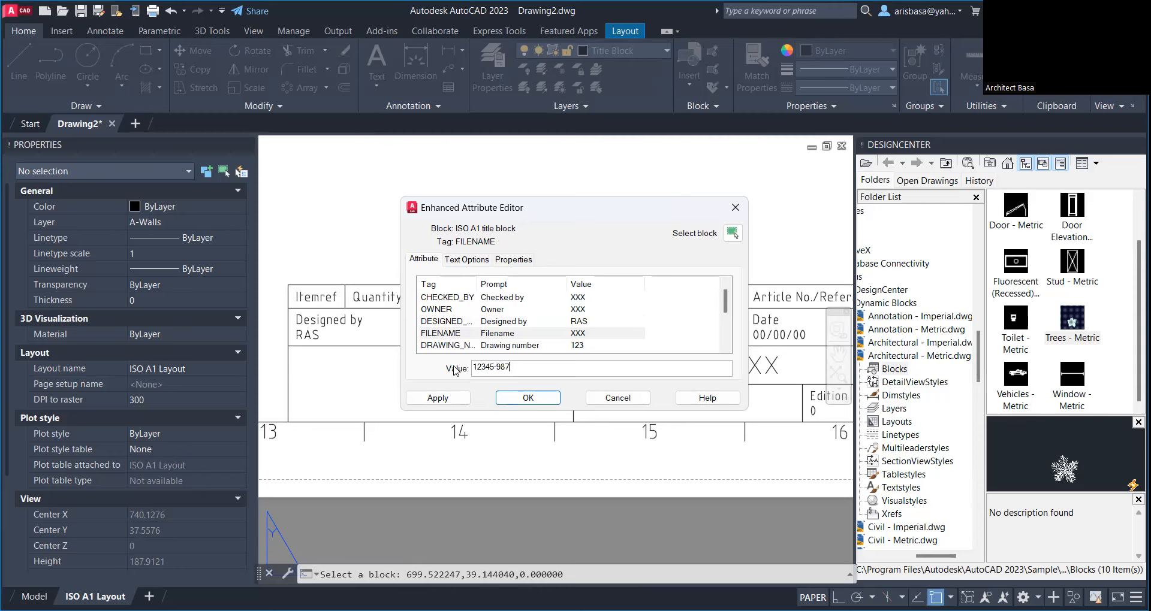
Step: Enter the checker's initials for the Checked by attribute and the owner's name for the Owner attribute
{"action": "left_click", "coordinate": [516, 298]}
{"action": "left_click_drag", "start_coordinate": [500, 368], "coordinate": [438, 372]}
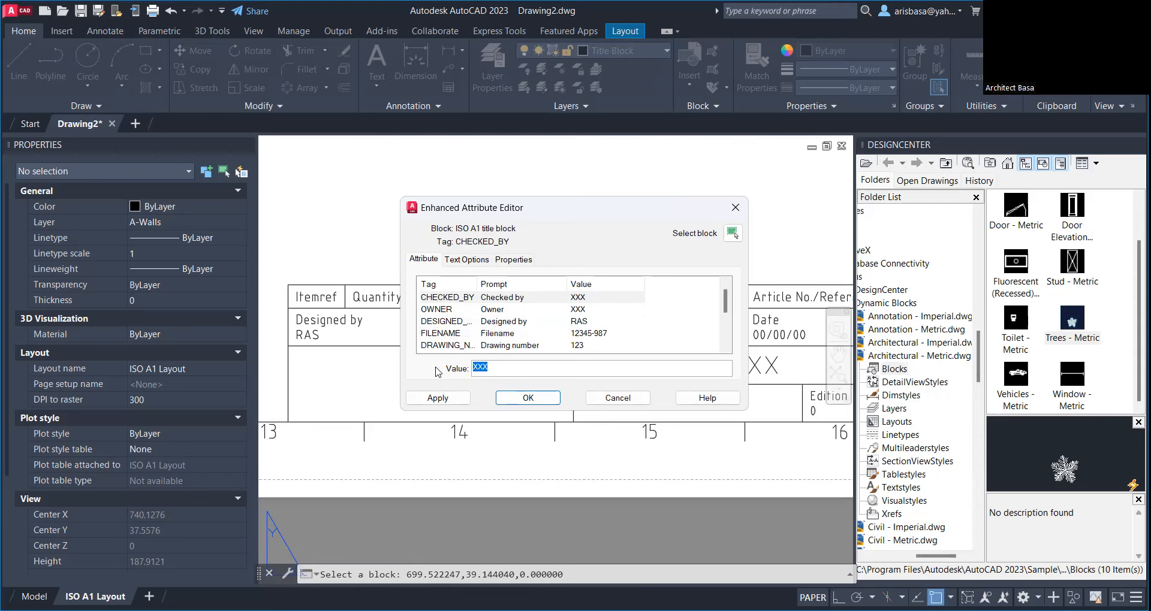
{"action": "type", "text": "PUJ"}
{"action": "left_click", "coordinate": [448, 310]}
{"action": "left_click_drag", "start_coordinate": [501, 367], "coordinate": [459, 367]}
{"action": "type", "text": "RASHEED"}
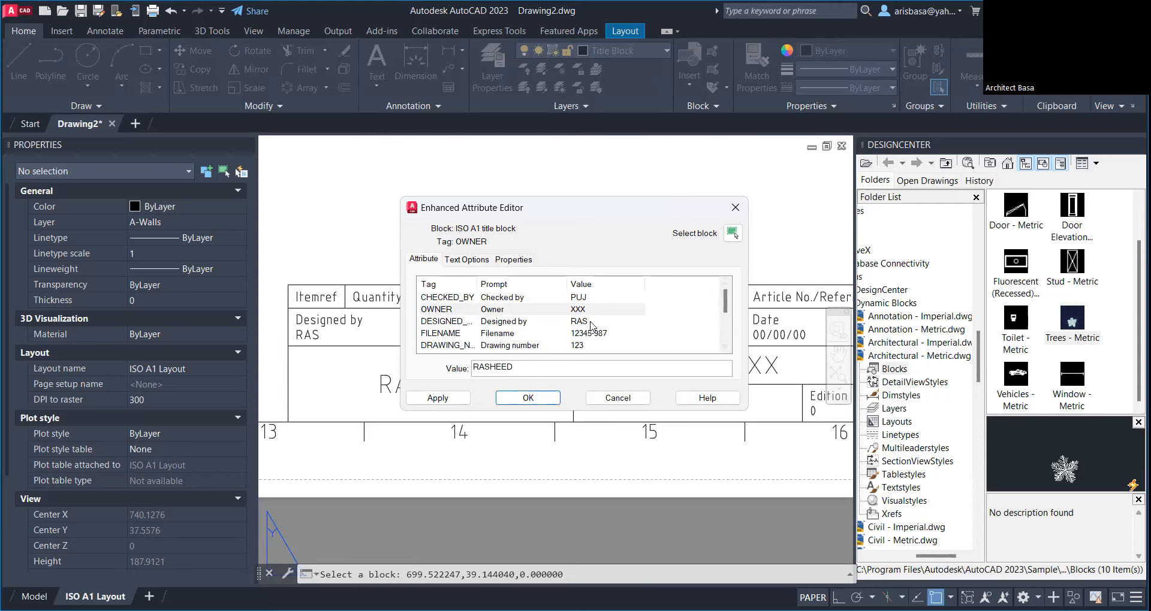
Step: Set the title block's Title / Name attribute to HOUSE IN GHANA
{"action": "scroll", "coordinate": [685, 337], "scroll_direction": "down", "scroll_amount": 1}
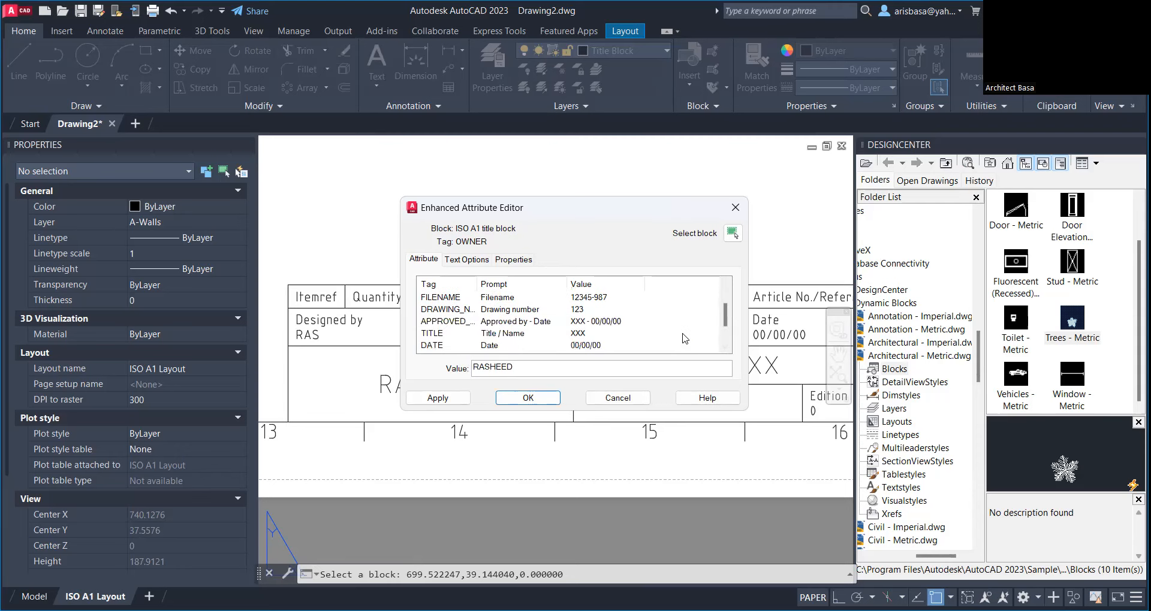
{"action": "left_click", "coordinate": [501, 334]}
{"action": "scroll", "coordinate": [501, 335], "scroll_direction": "up", "scroll_amount": 1}
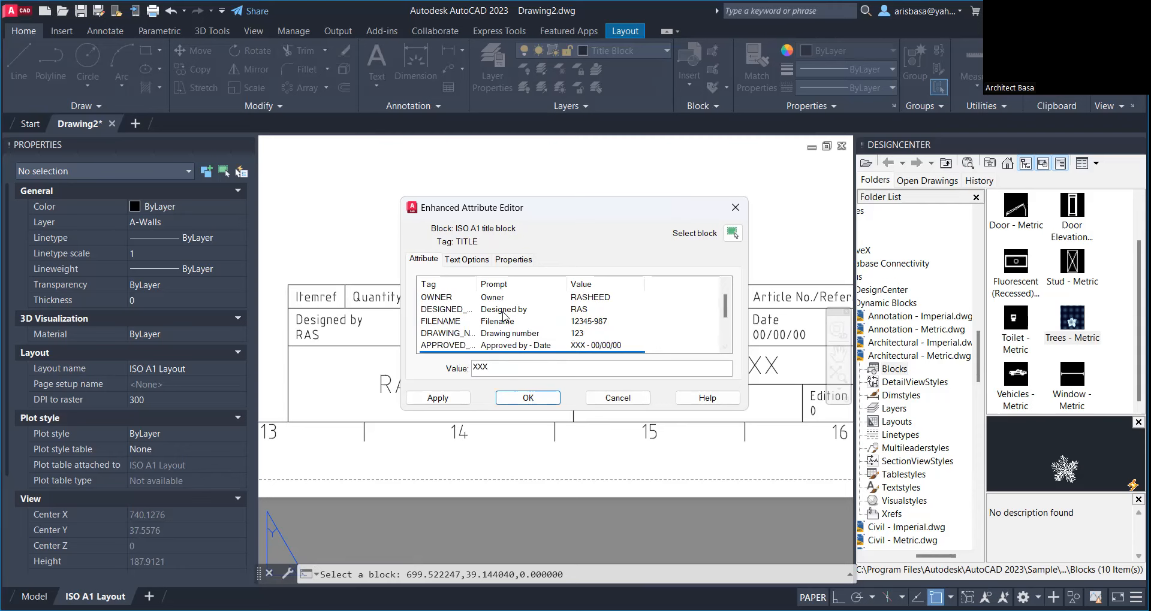
{"action": "scroll", "coordinate": [514, 330], "scroll_direction": "up", "scroll_amount": 1}
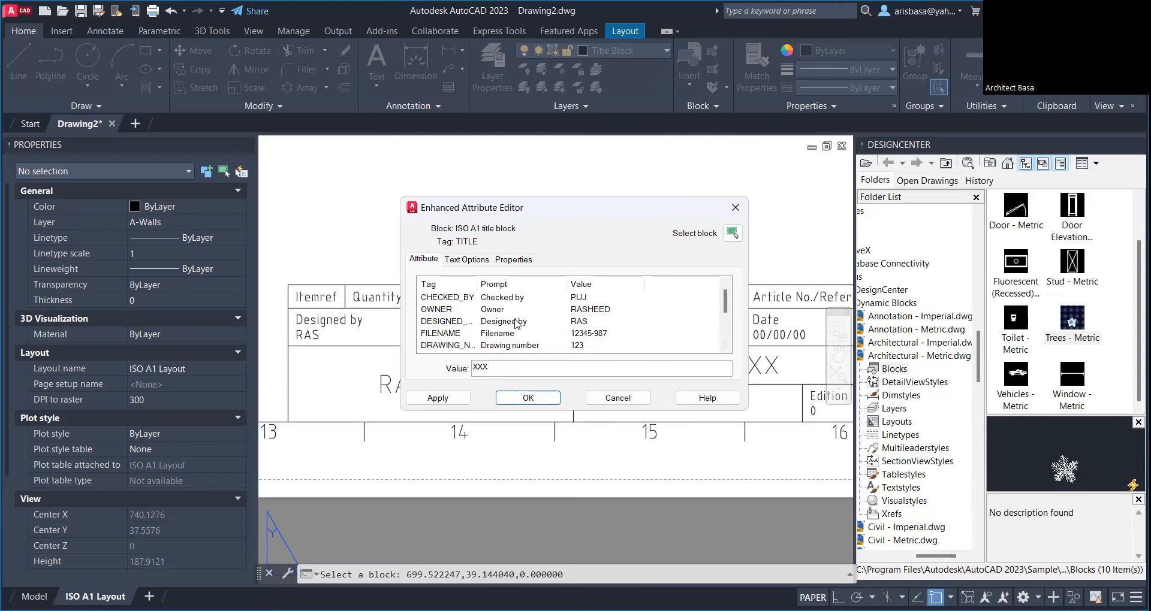
{"action": "scroll", "coordinate": [515, 323], "scroll_direction": "down", "scroll_amount": 3}
{"action": "left_click", "coordinate": [506, 368]}
{"action": "double_click", "coordinate": [506, 369]}
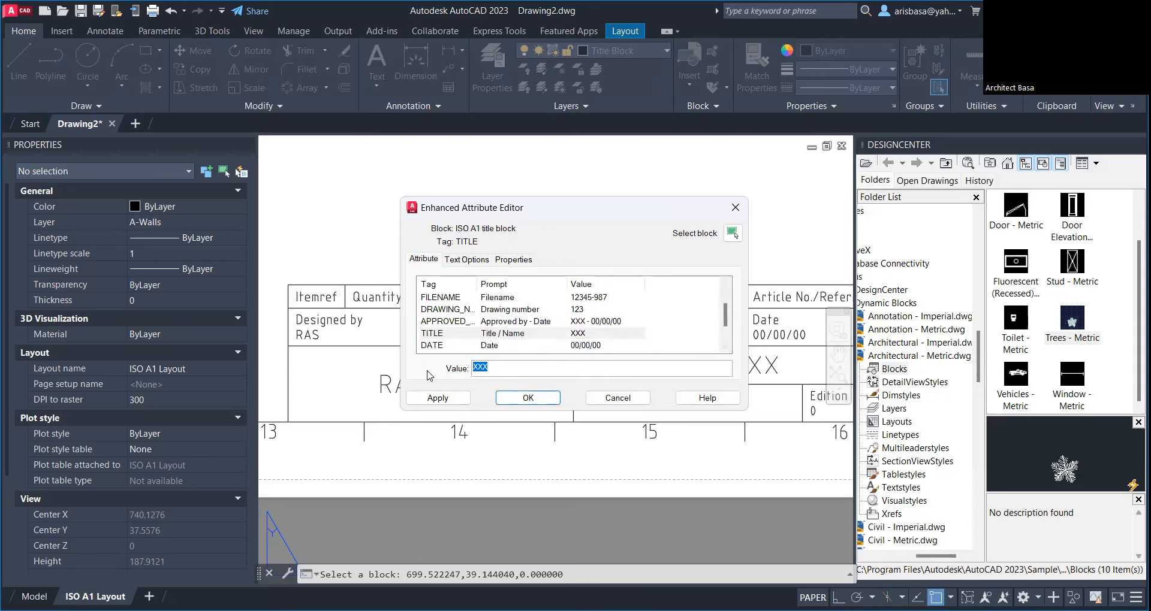
{"action": "type", "text": "HOUSE IN GHANA"}
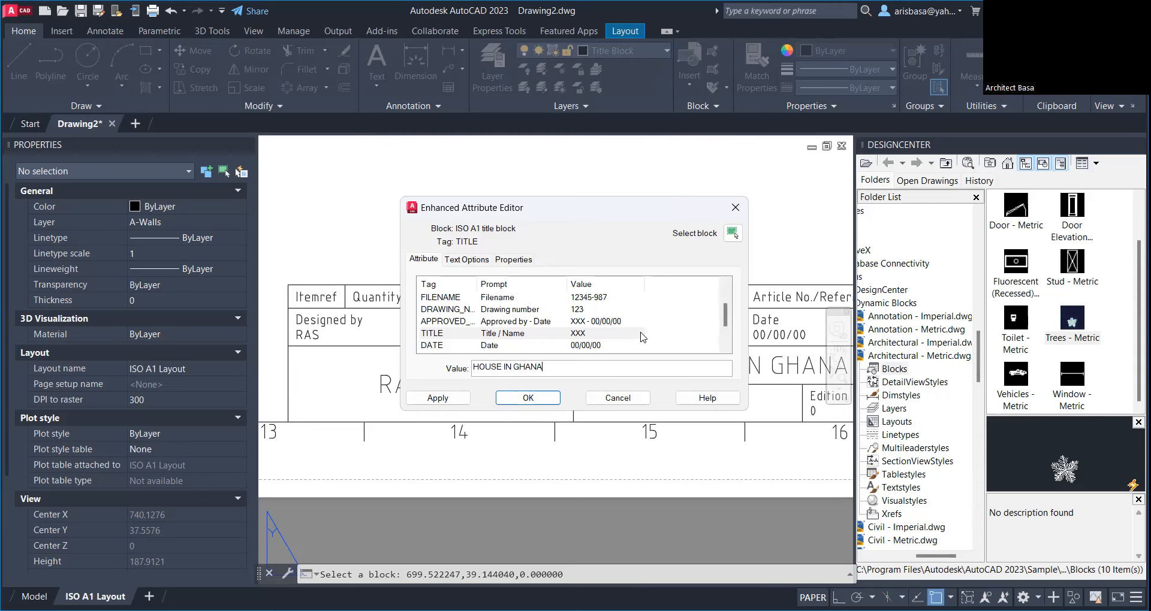
Step: Set the title block's Scale attribute to 1:50 and accept the attribute changes
{"action": "left_click", "coordinate": [580, 322]}
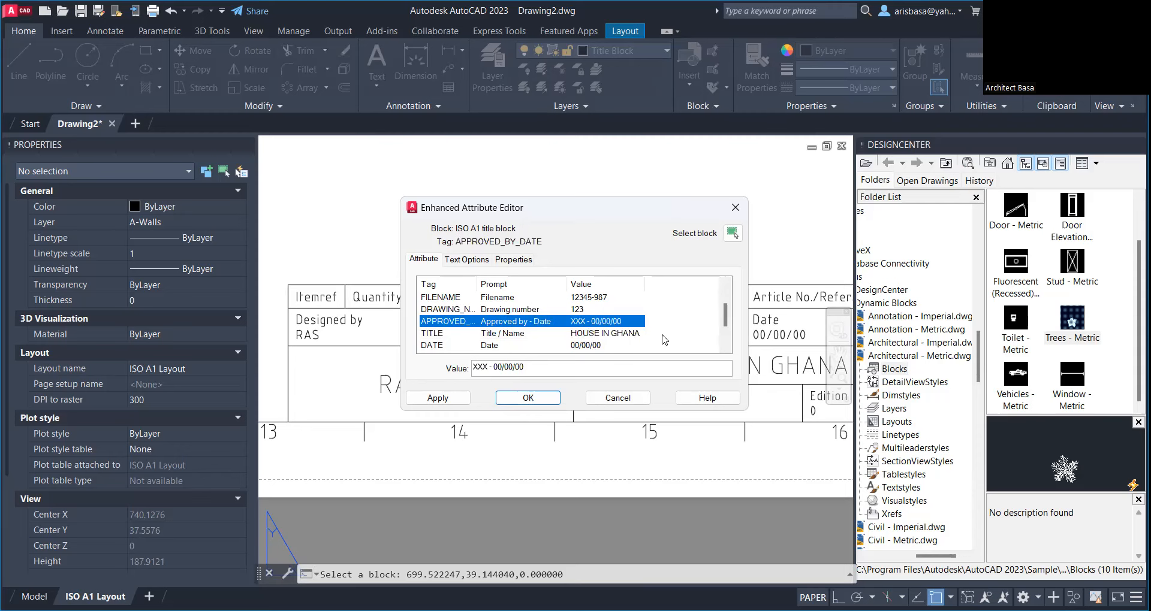
{"action": "left_click_drag", "start_coordinate": [725, 322], "coordinate": [721, 343]}
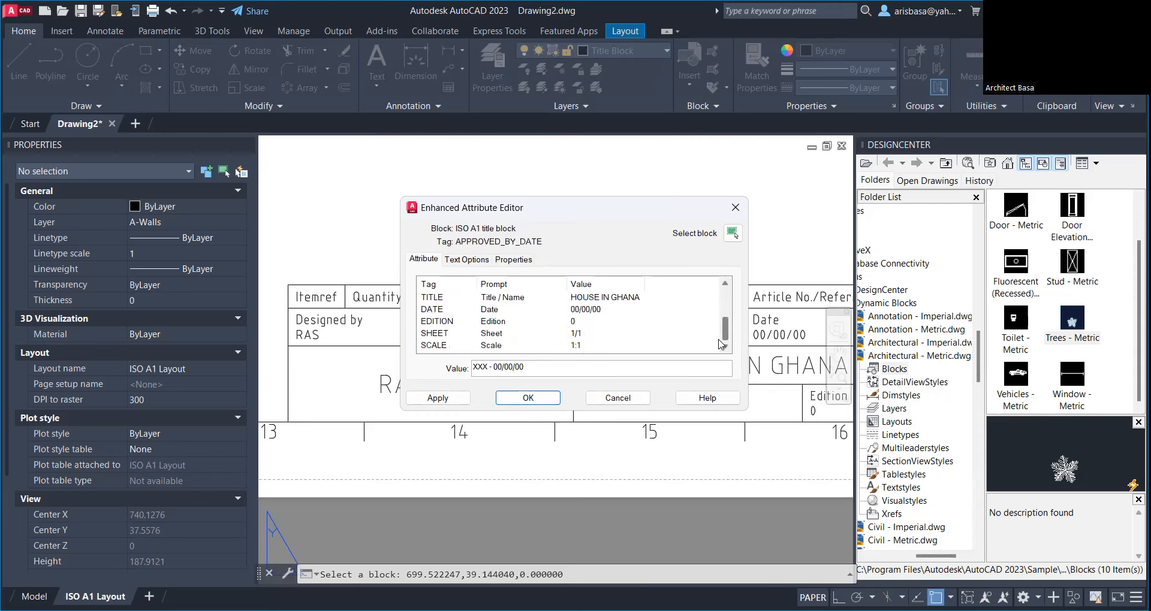
{"action": "left_click", "coordinate": [579, 346]}
{"action": "left_click", "coordinate": [492, 372]}
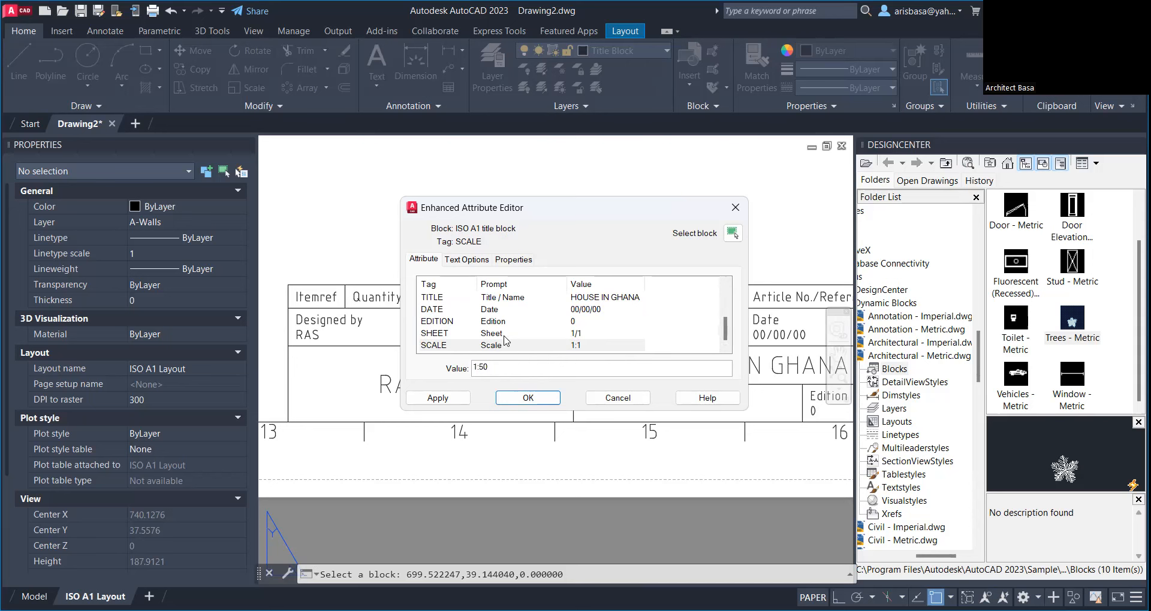
{"action": "left_click", "coordinate": [528, 398]}
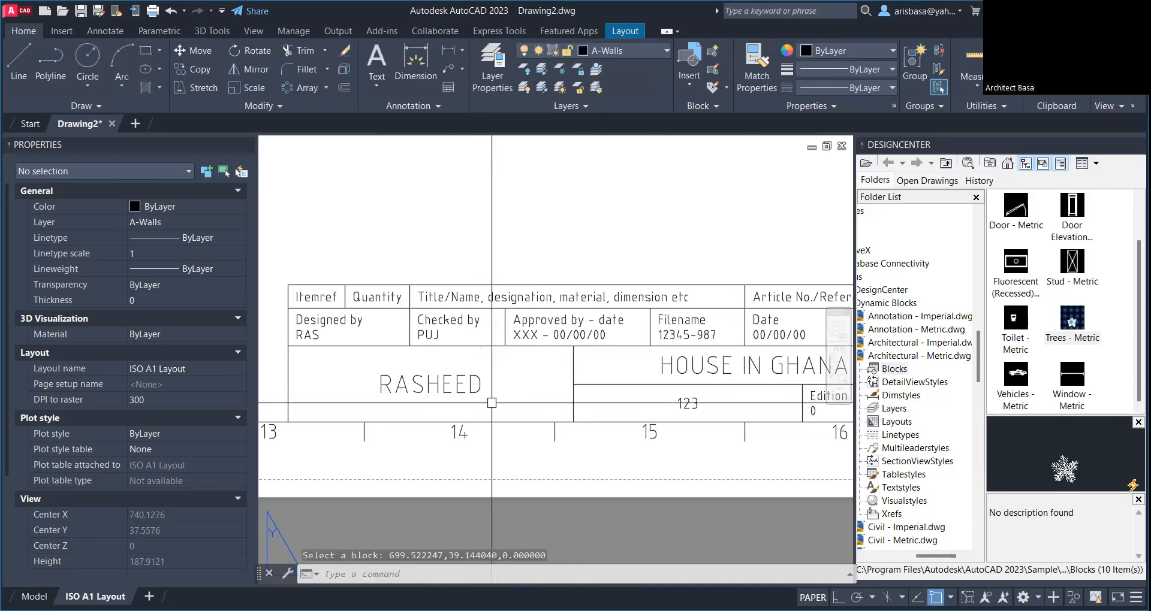
Step: Examine the filled-in title block up close and check the arrangement of the whole ISO A1 sheet
{"action": "scroll", "coordinate": [492, 396], "scroll_direction": "down", "scroll_amount": 3}
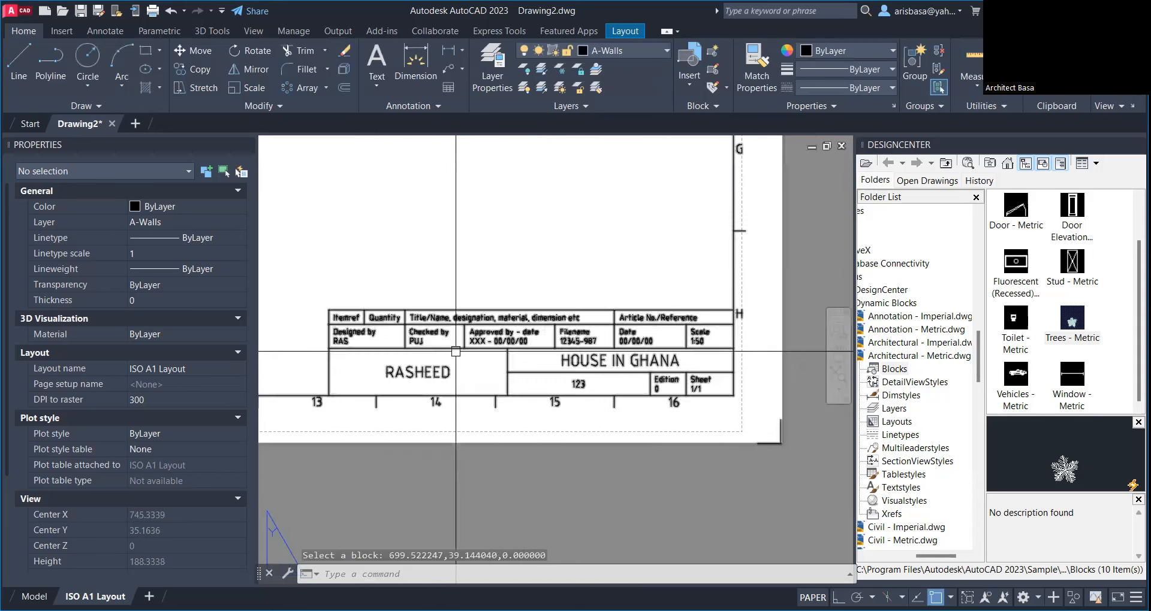
{"action": "scroll", "coordinate": [453, 388], "scroll_direction": "up", "scroll_amount": 4}
{"action": "scroll", "coordinate": [456, 389], "scroll_direction": "down", "scroll_amount": 6}
{"action": "scroll", "coordinate": [458, 389], "scroll_direction": "down", "scroll_amount": 5}
{"action": "scroll", "coordinate": [597, 494], "scroll_direction": "down", "scroll_amount": 3}
{"action": "scroll", "coordinate": [540, 389], "scroll_direction": "up", "scroll_amount": 3}
{"action": "middle_click_drag", "start_coordinate": [536, 368], "coordinate": [618, 434]}
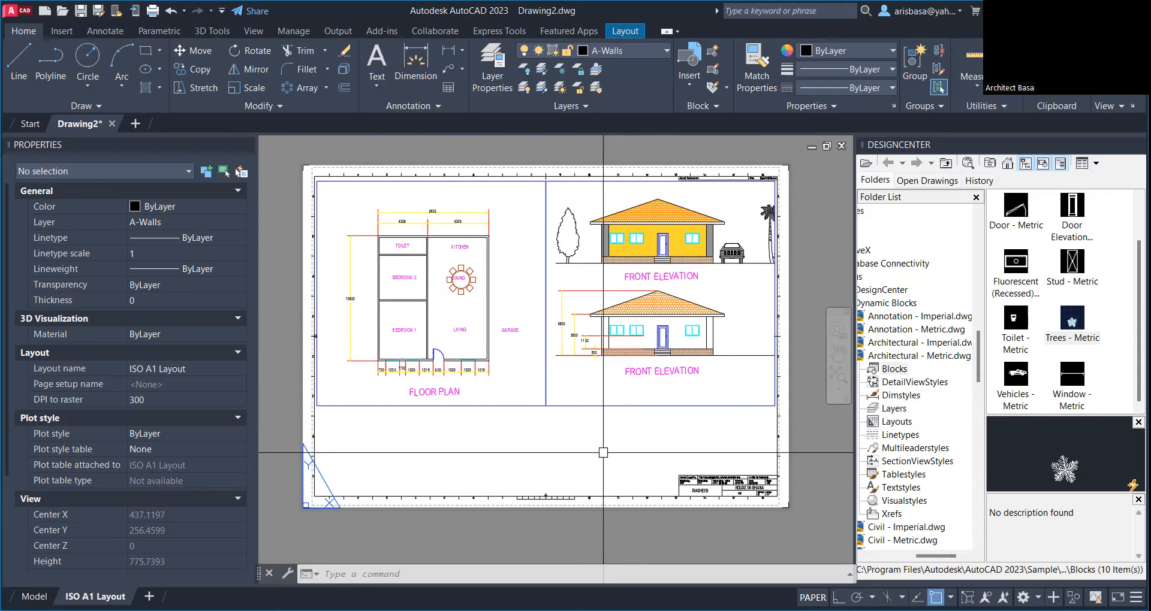
{"action": "mouse_move", "coordinate": [586, 456]}
{"action": "middle_mouse_down"}
{"action": "mouse_move", "coordinate": [583, 474]}
{"action": "mouse_move", "coordinate": [582, 456]}
{"action": "middle_mouse_up"}
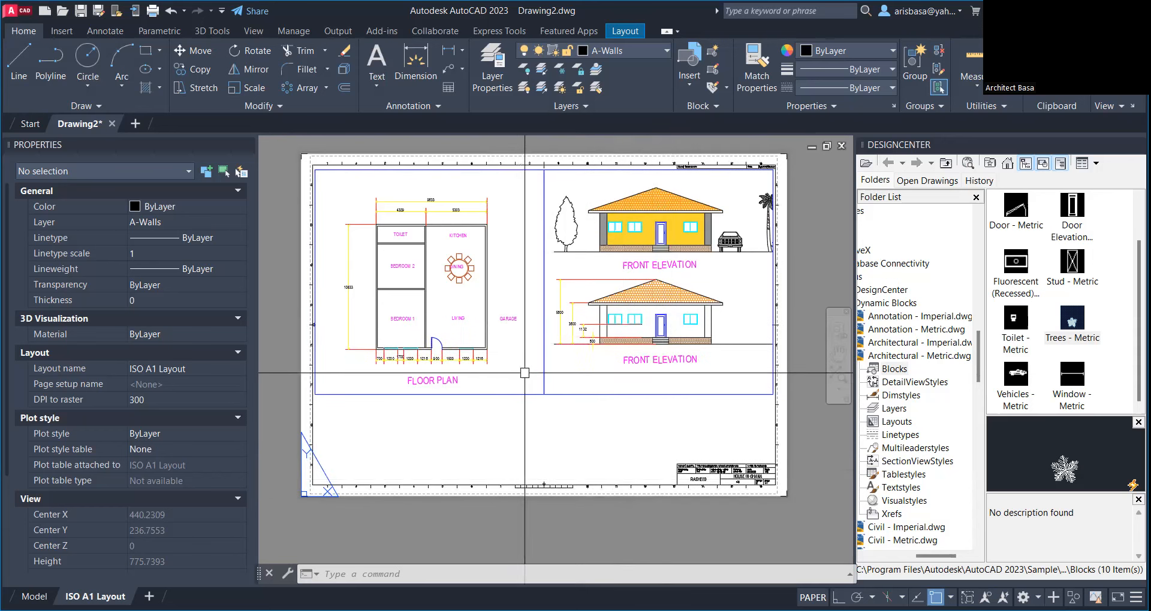
{"action": "middle_click_drag", "start_coordinate": [382, 296], "coordinate": [385, 319]}
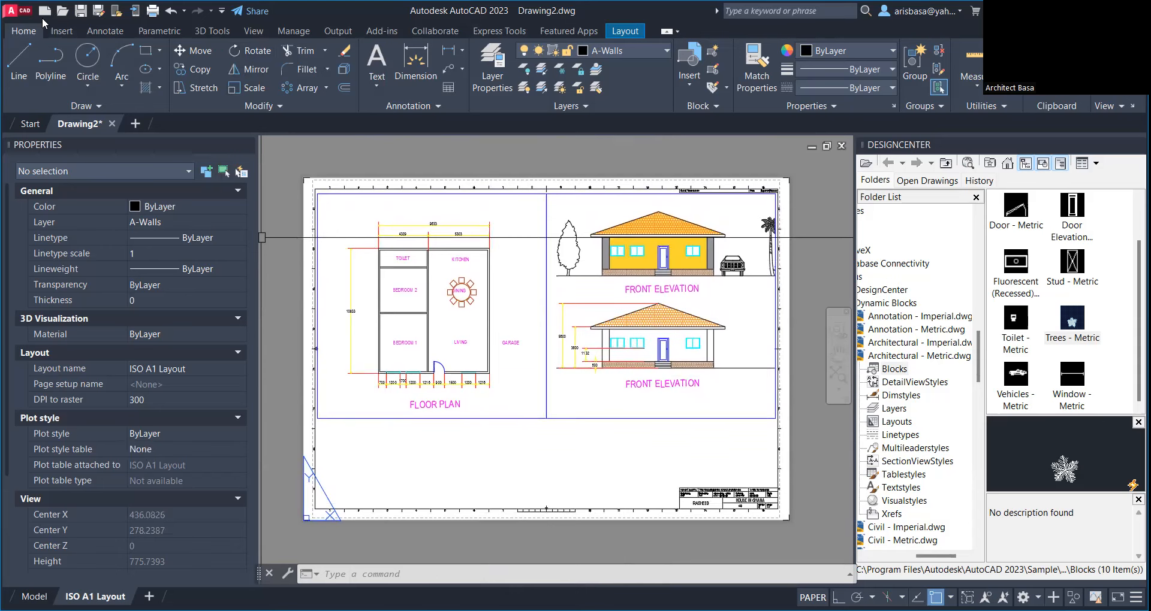
Step: Save the drawing in the INFOCUS 2023 folder under the owner's name followed by HOUSE, as an AutoCAD 2018 drawing
{"action": "left_click", "coordinate": [80, 11]}
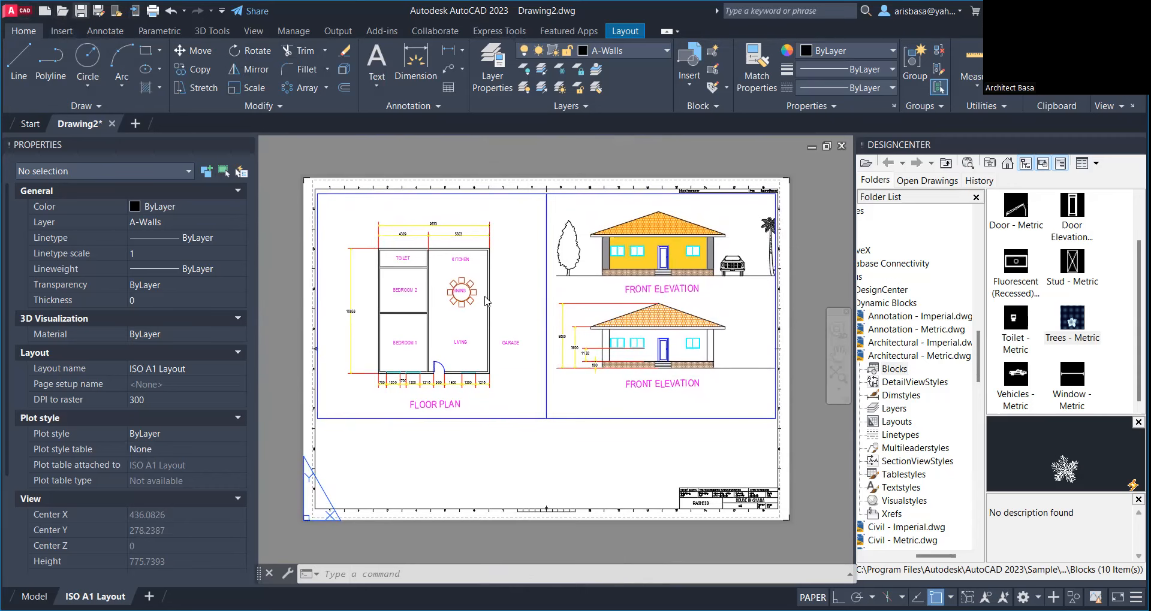
{"action": "double_click", "coordinate": [457, 218]}
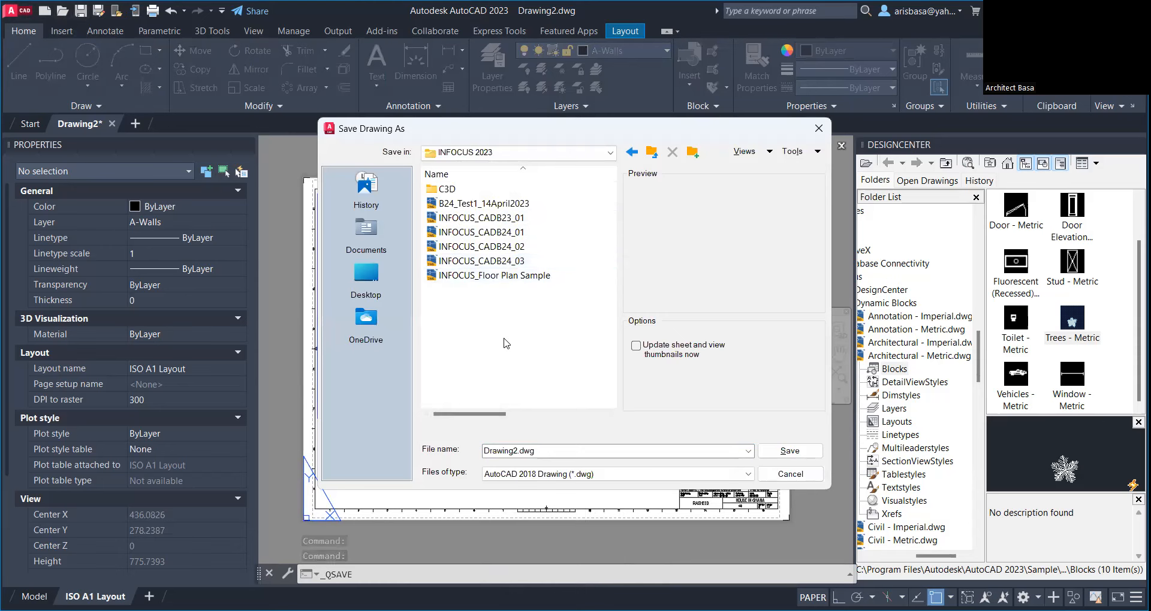
{"action": "double_click", "coordinate": [564, 450]}
{"action": "type", "text": "R"}
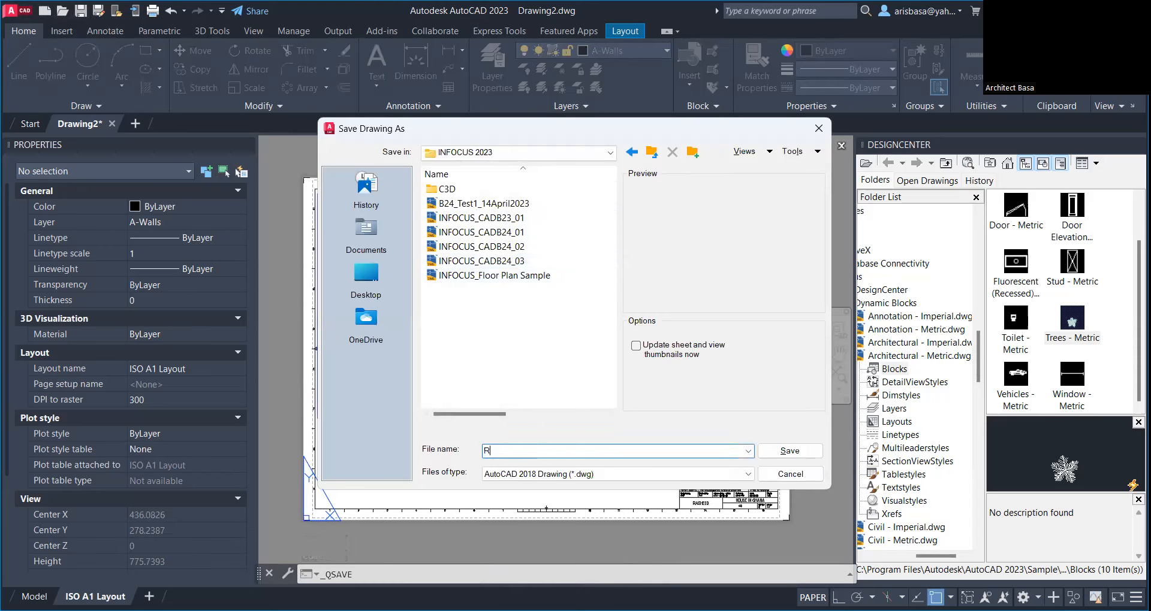
{"action": "type", "text": "ASHEED HOUSE"}
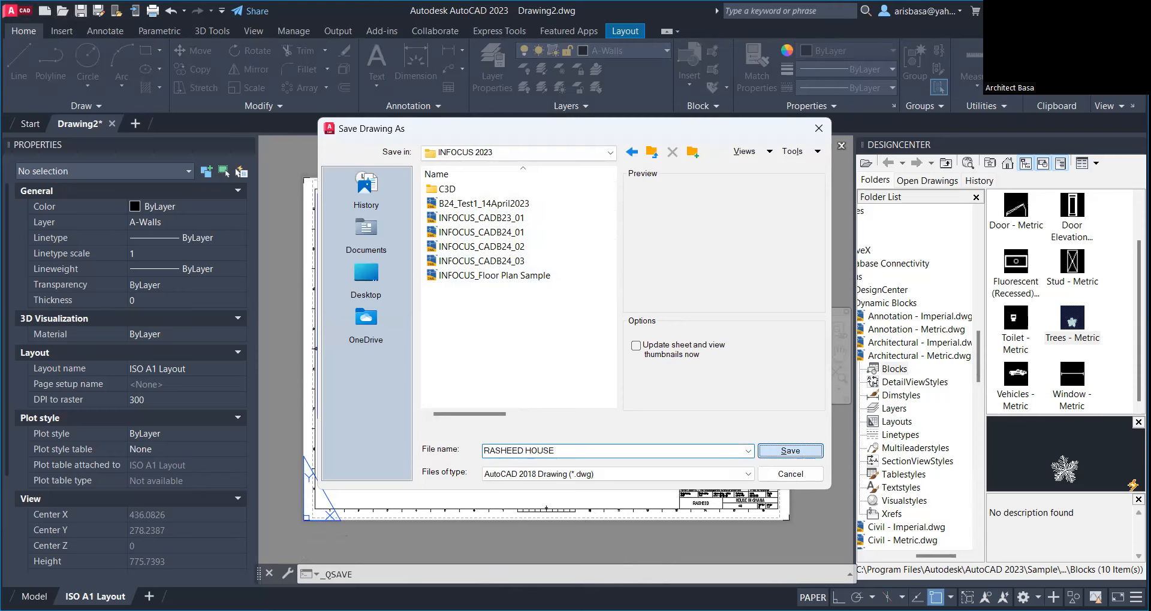
{"action": "left_click", "coordinate": [790, 451]}
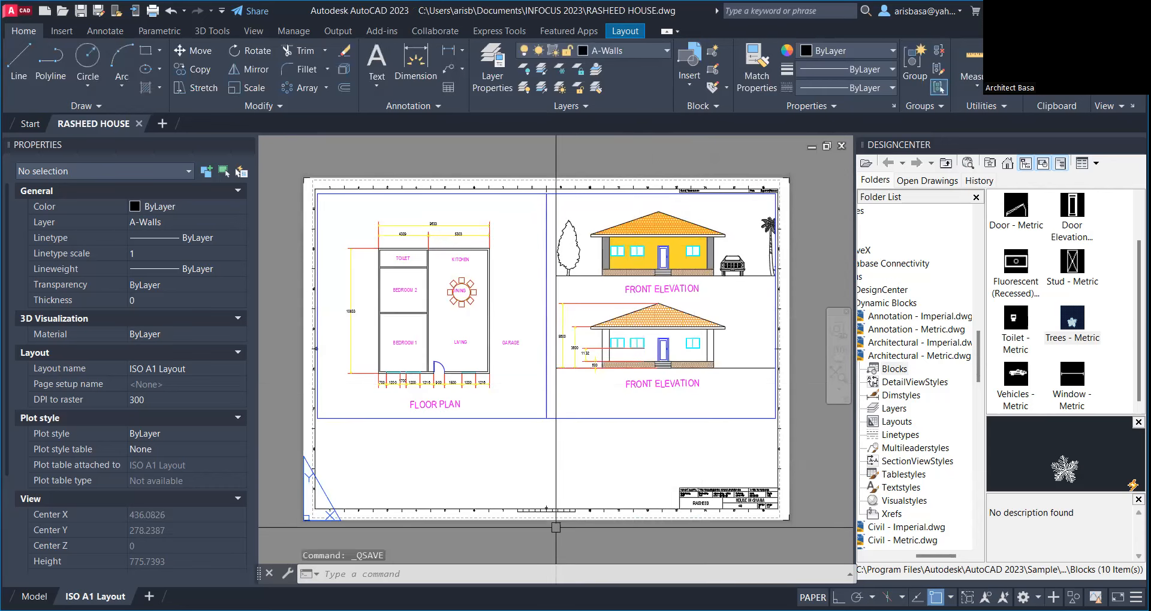